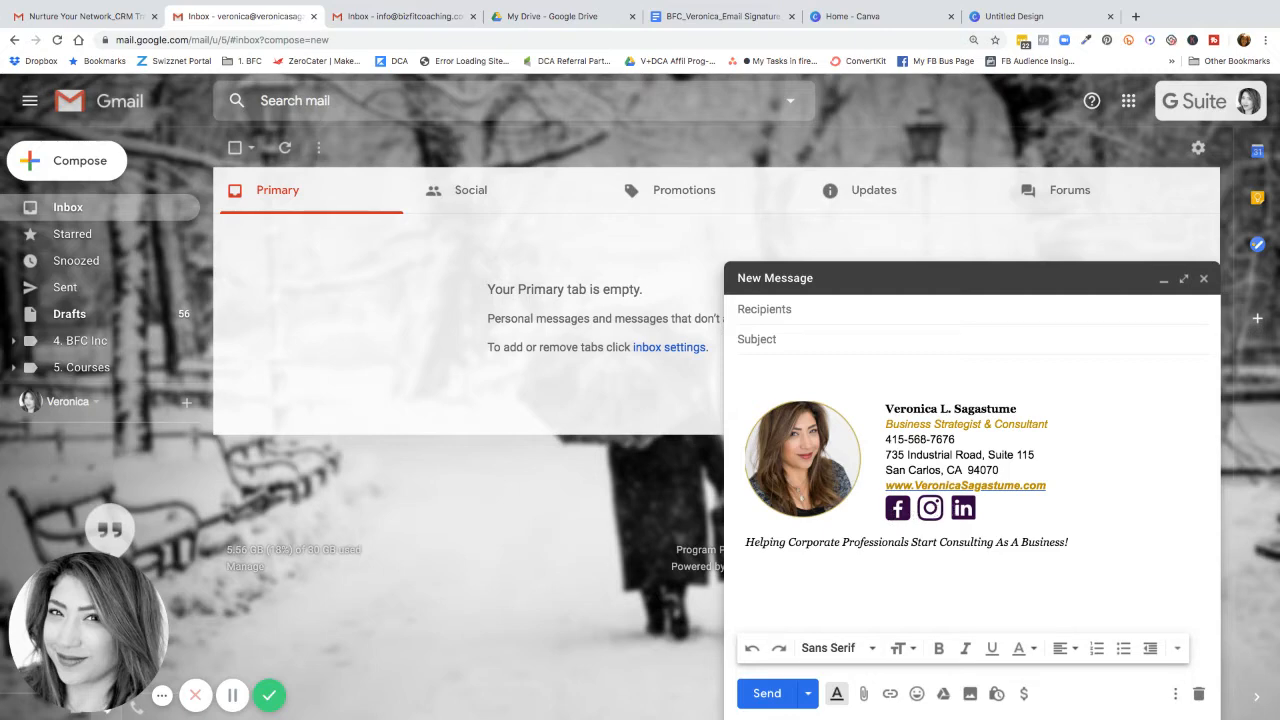
# Start a new message in the Biz Fit Coaching mail account and inspect its signature image and the link attached to it.
pyautogui.click(400, 16)
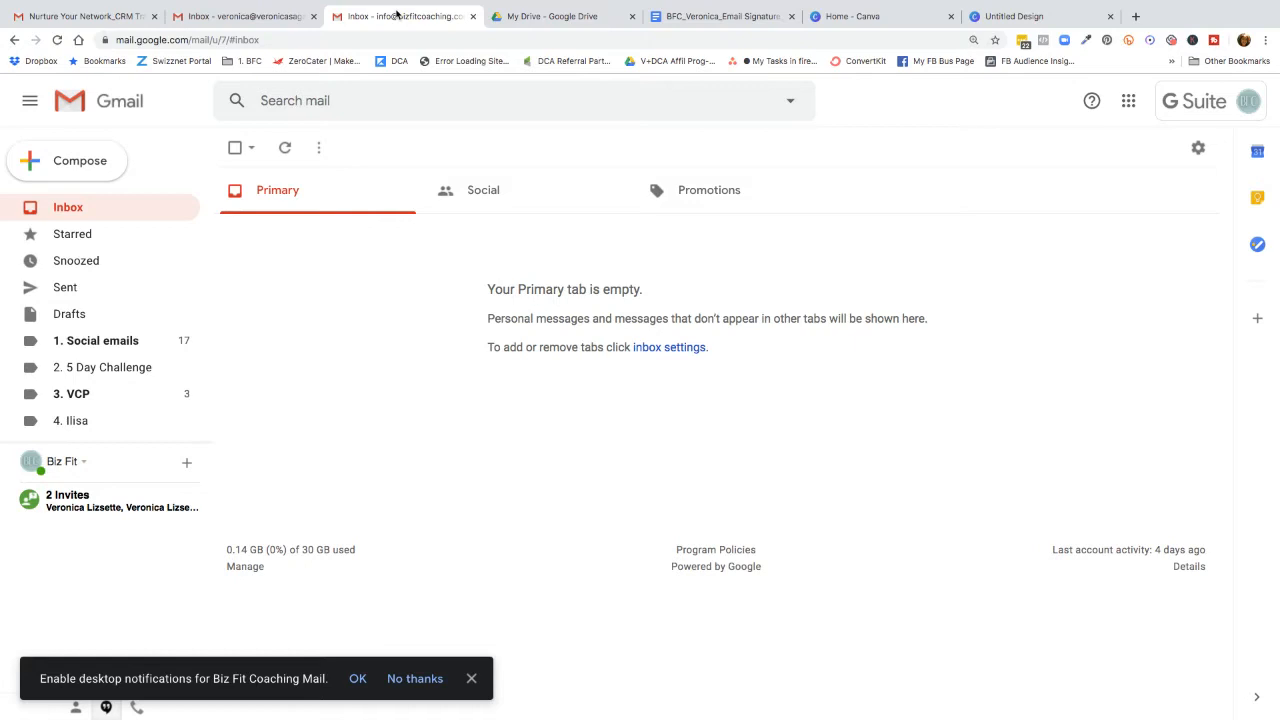
pyautogui.click(66, 162)
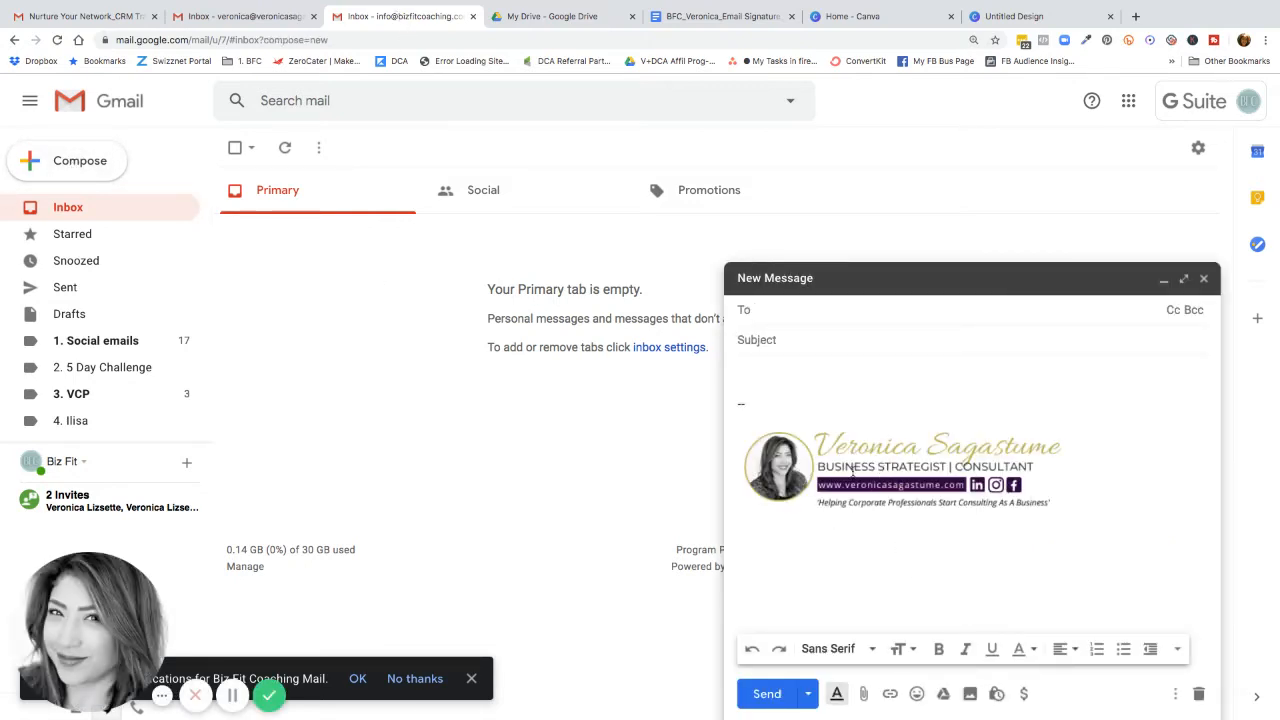
pyautogui.click(845, 468)
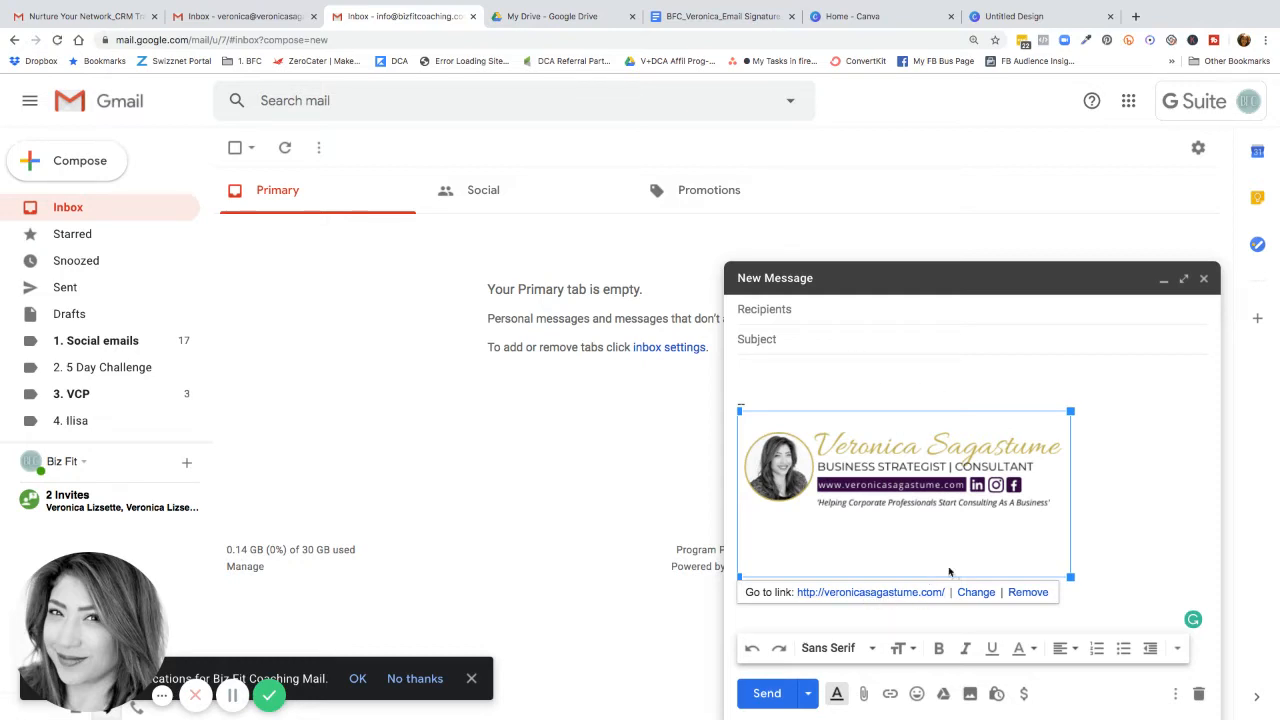
pyautogui.click(1111, 494)
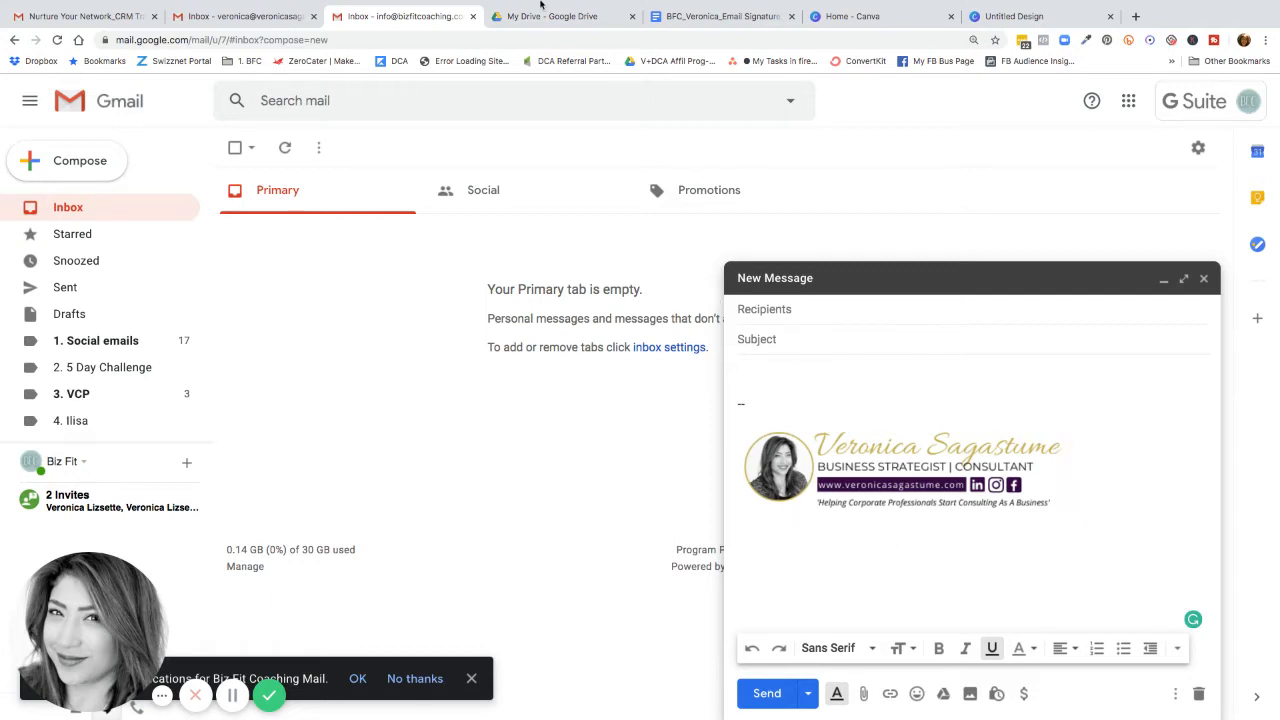
# Switch to the email signature template in Google Docs and review the required items, tools and image preparation steps.
pyautogui.moveTo(645, 9)
pyautogui.click(687, 46)
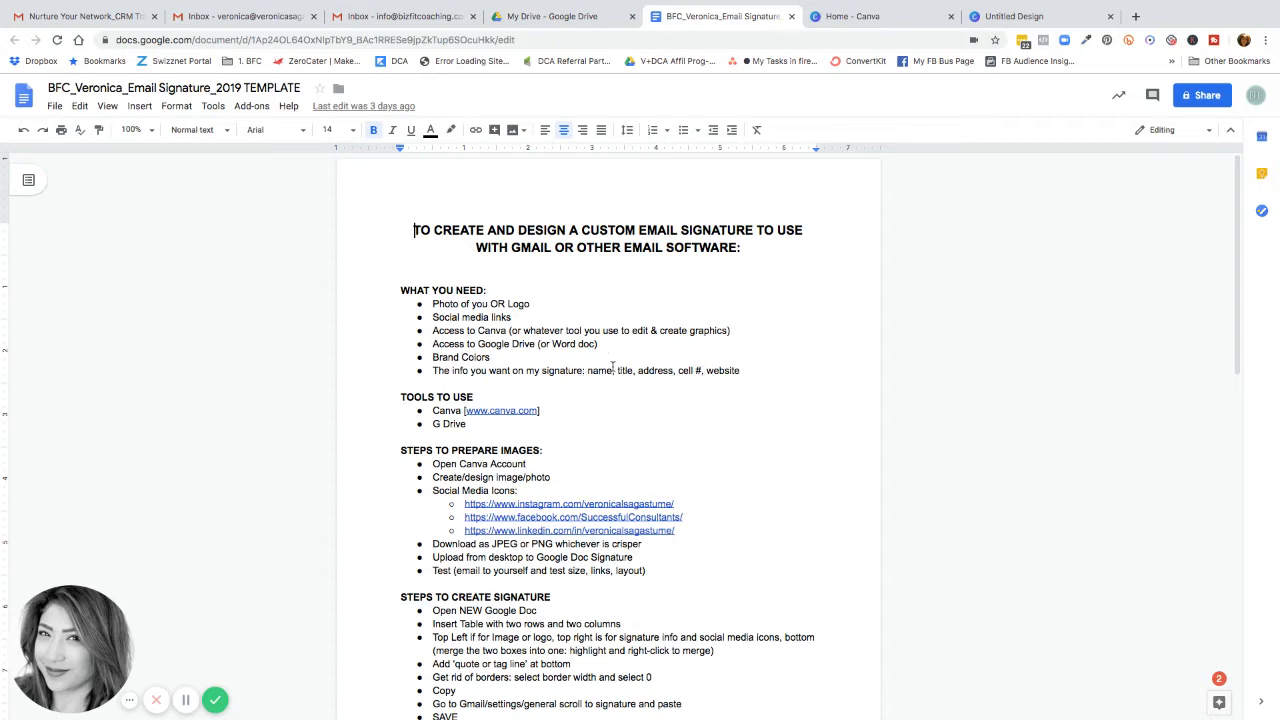
pyautogui.scroll(-3, 626, 370)
pyautogui.scroll(2, 626, 370)
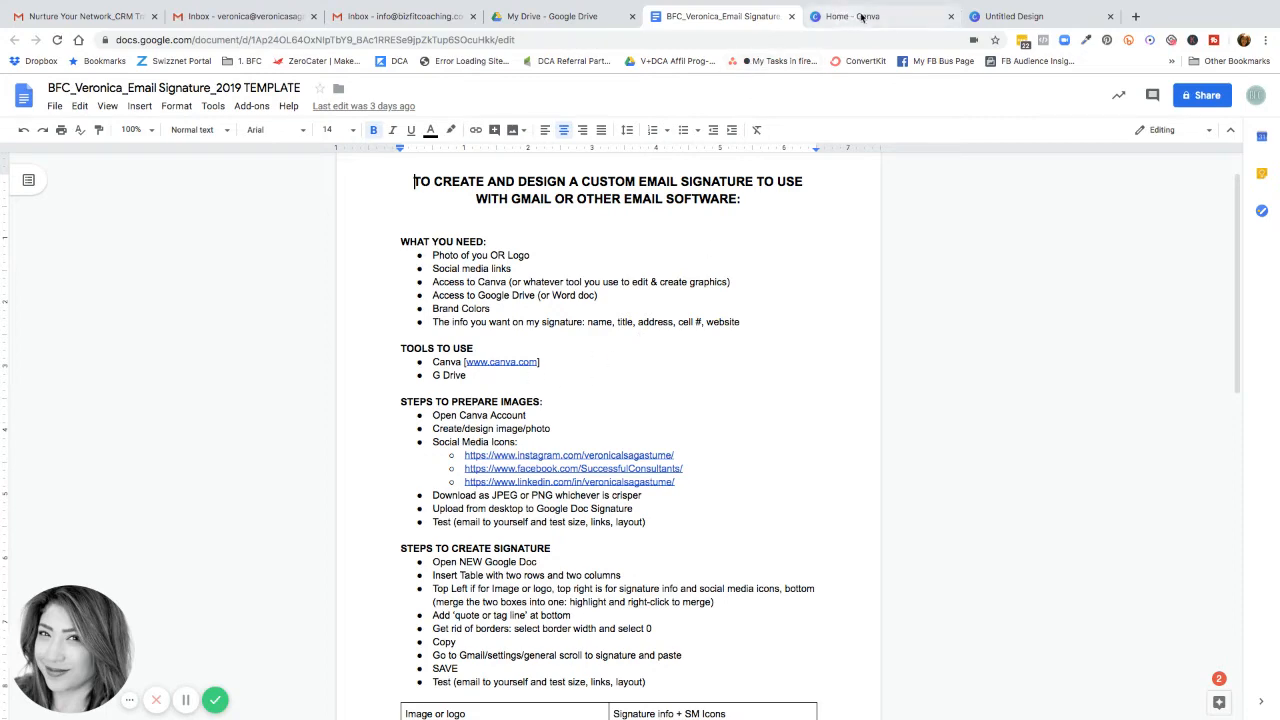
# Switch to Canva and check the untitled Social Media design's dimensions and the Social Media design type on the home page.
pyautogui.click(1012, 16)
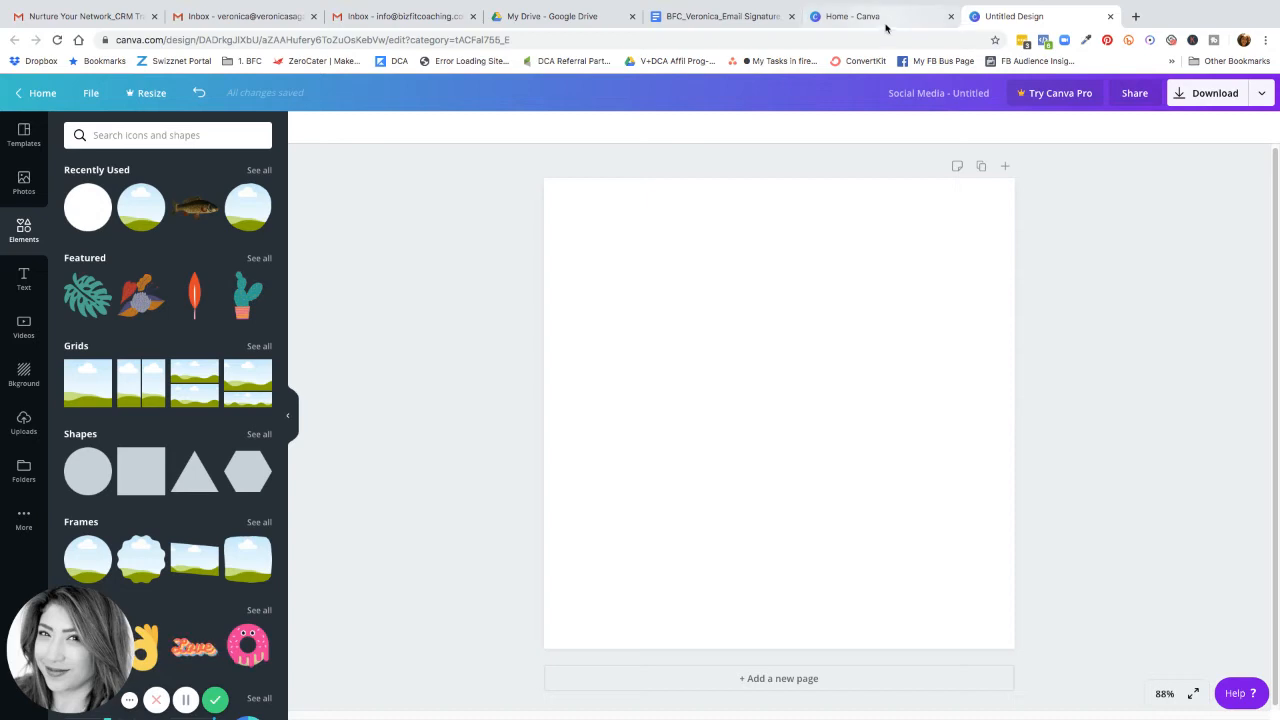
pyautogui.click(92, 93)
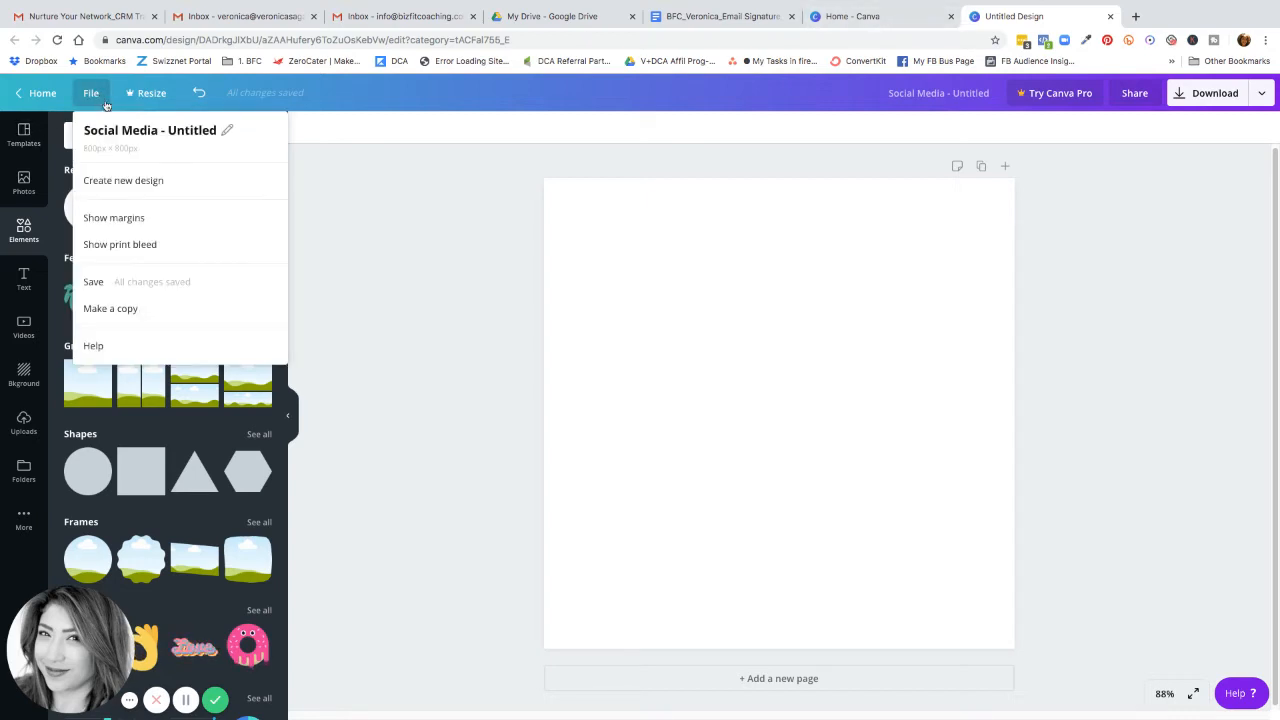
pyautogui.click(852, 16)
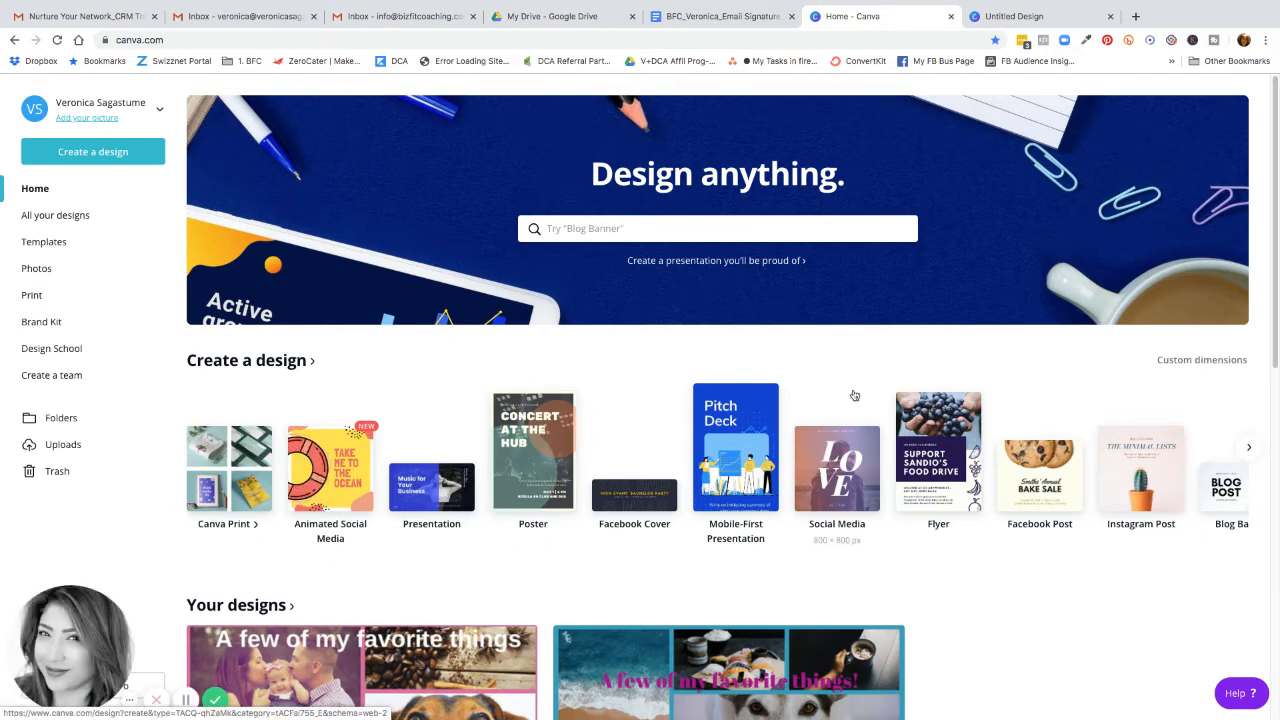
pyautogui.click(1014, 5)
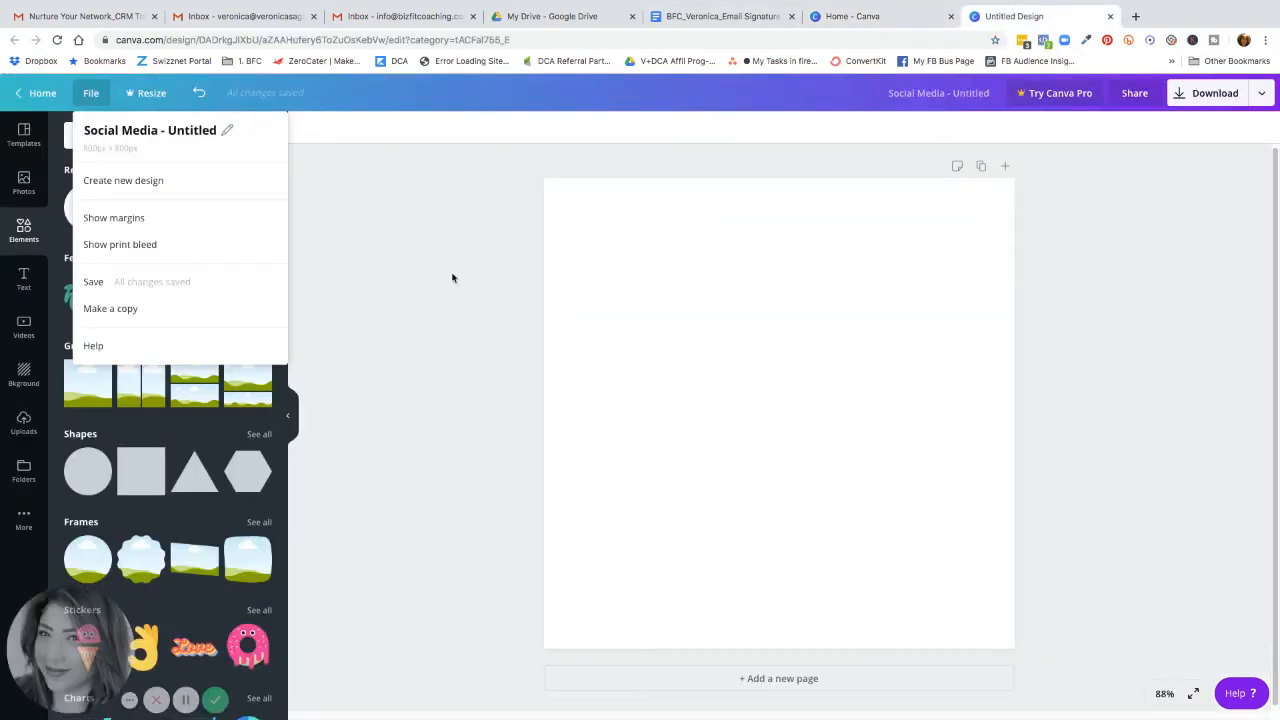
pyautogui.click(409, 269)
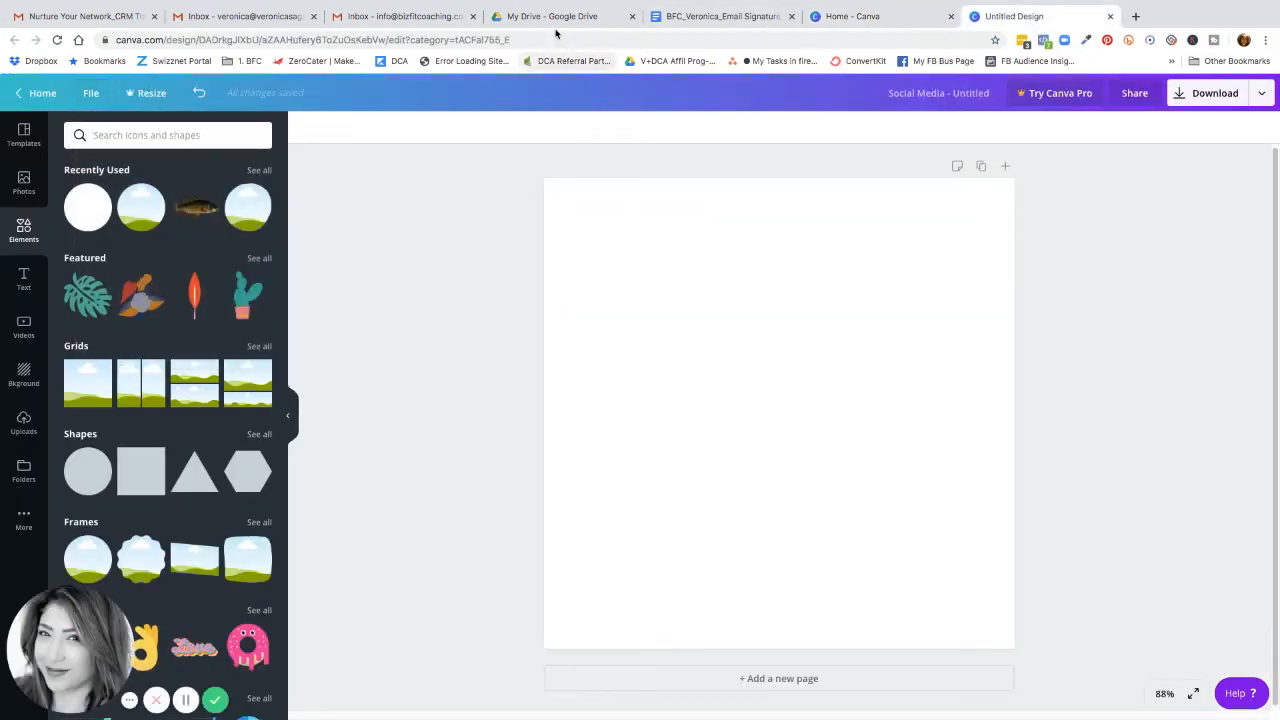
# Return to the signature template document and read the image and signature creation steps through to Signature Template #1.
pyautogui.click(712, 16)
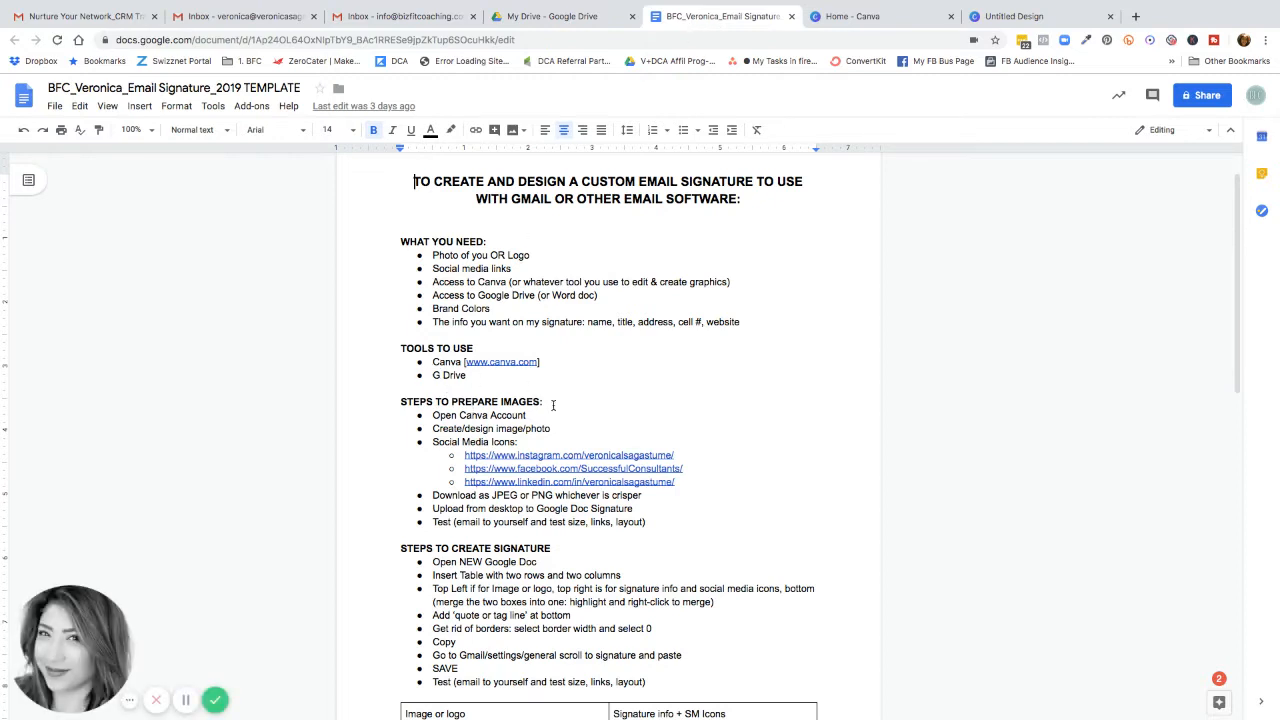
pyautogui.scroll(-3, 674, 399)
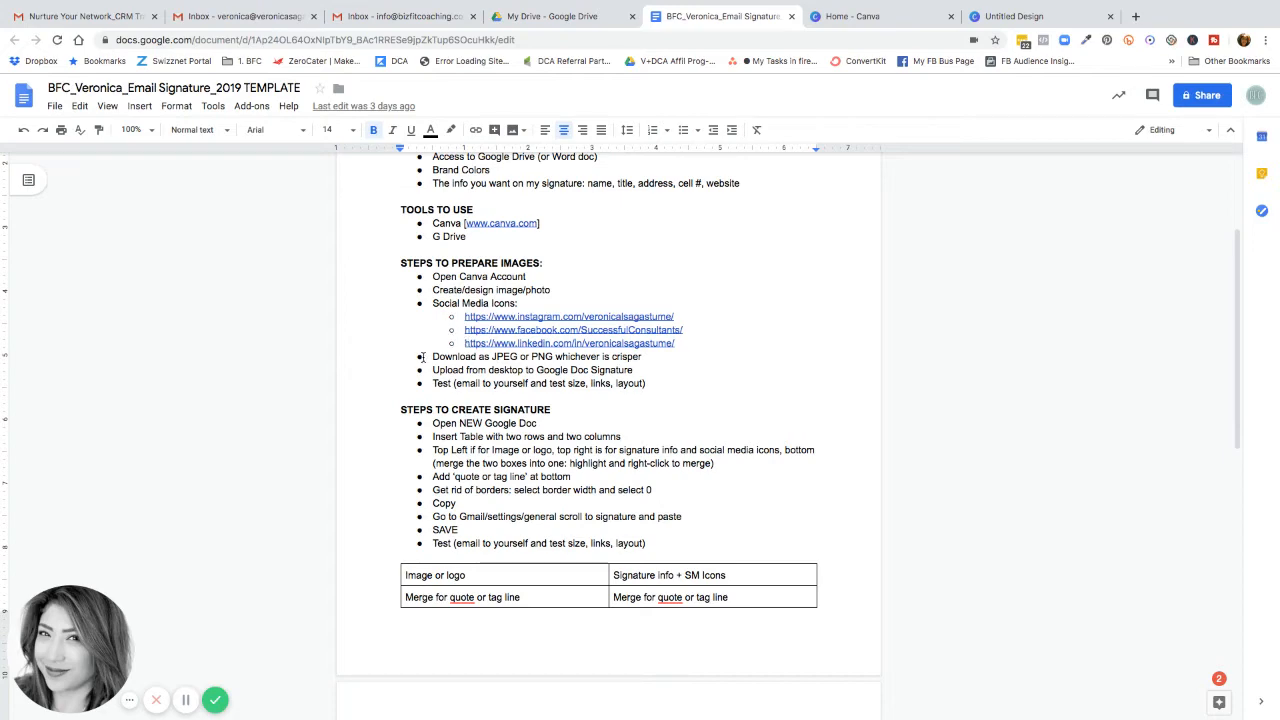
pyautogui.scroll(-1, 425, 358)
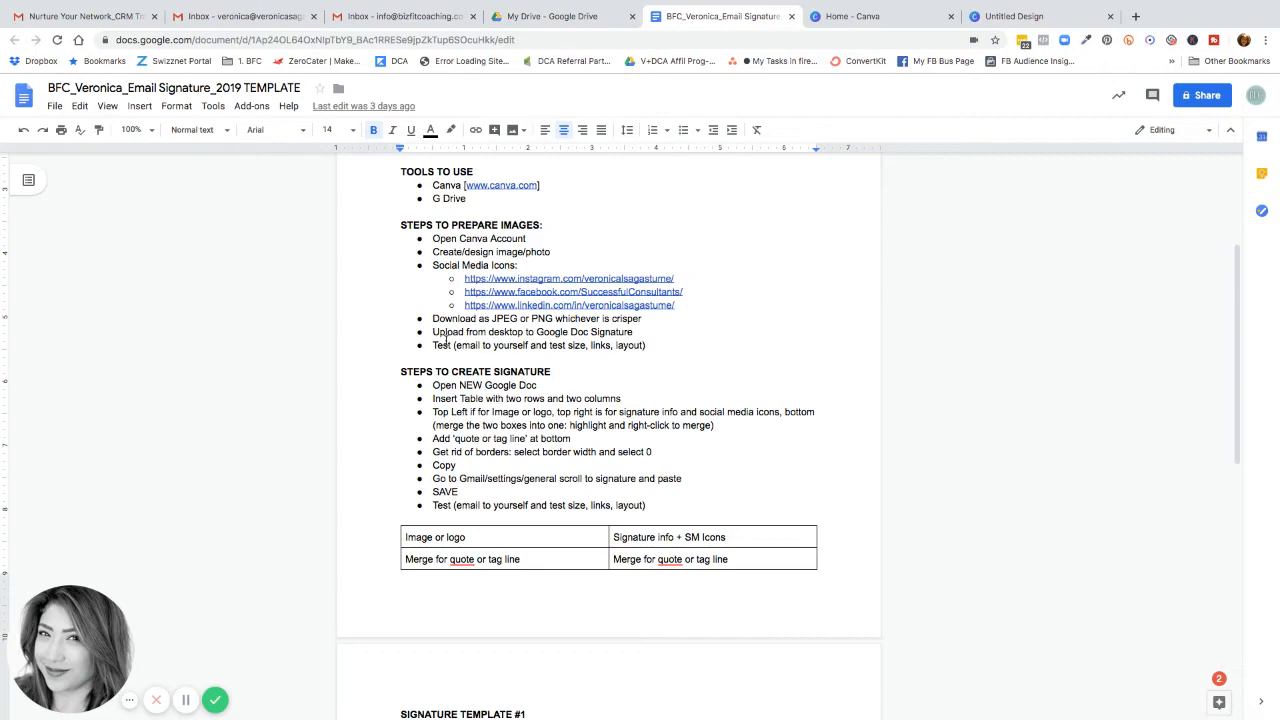
pyautogui.scroll(-3, 521, 380)
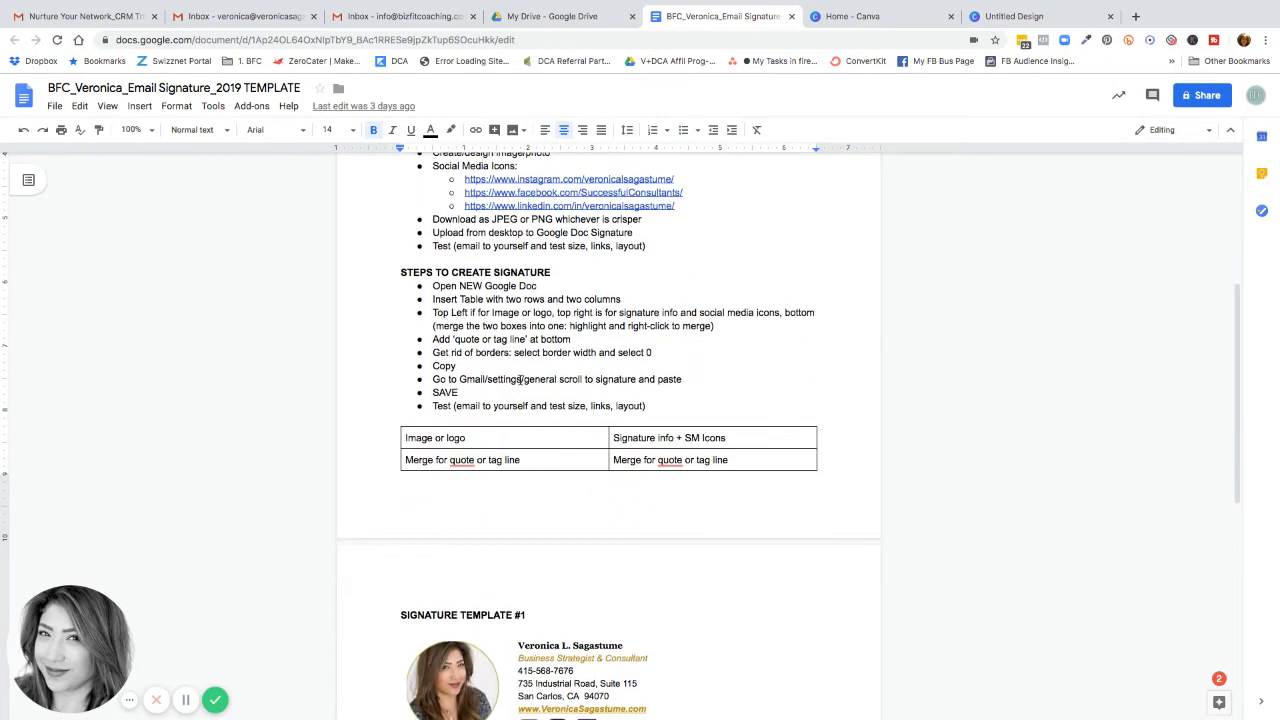
pyautogui.scroll(-2, 519, 376)
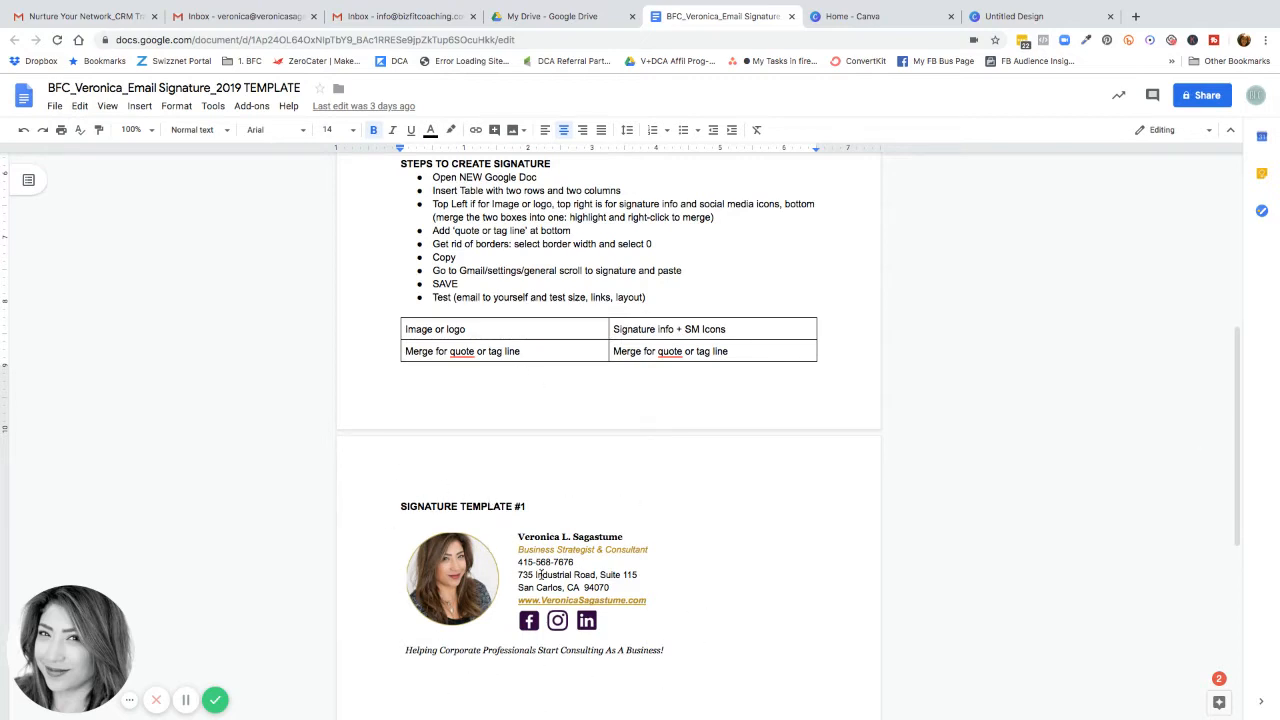
# Switch to the Gmail account with the photo signature, close the open draft and compose a new message to view the signature.
pyautogui.click(240, 16)
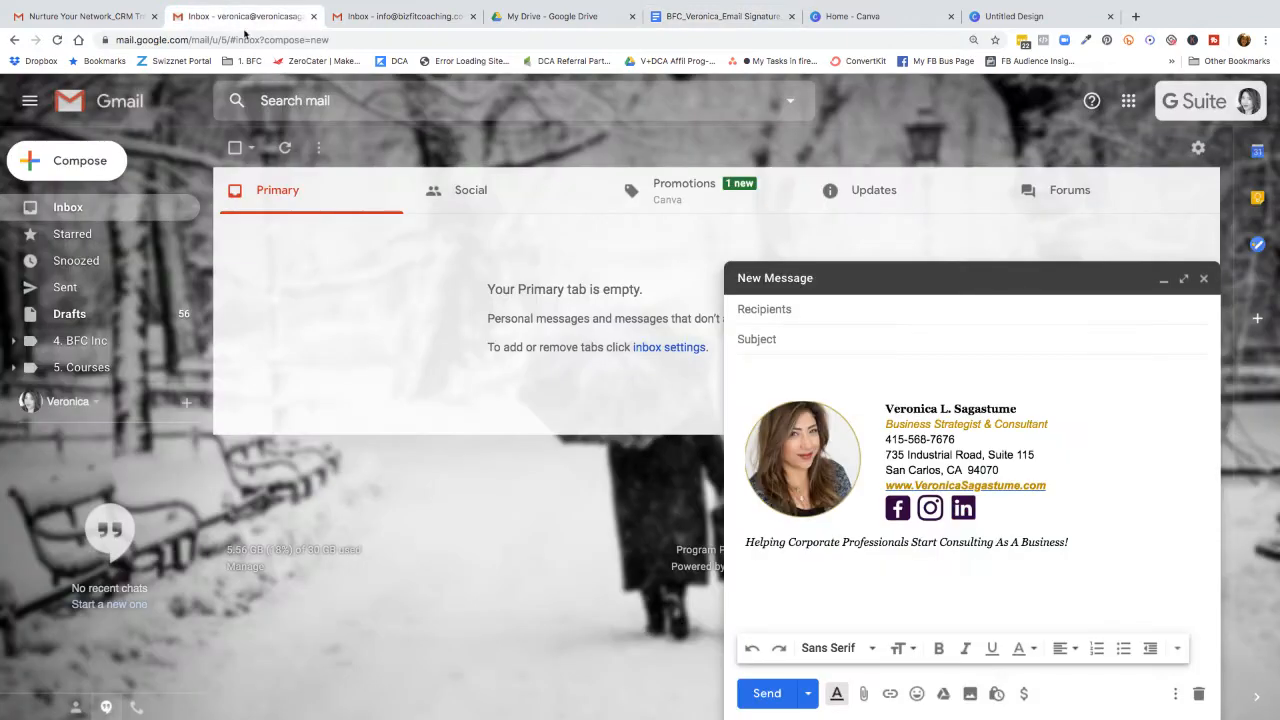
pyautogui.click(1204, 279)
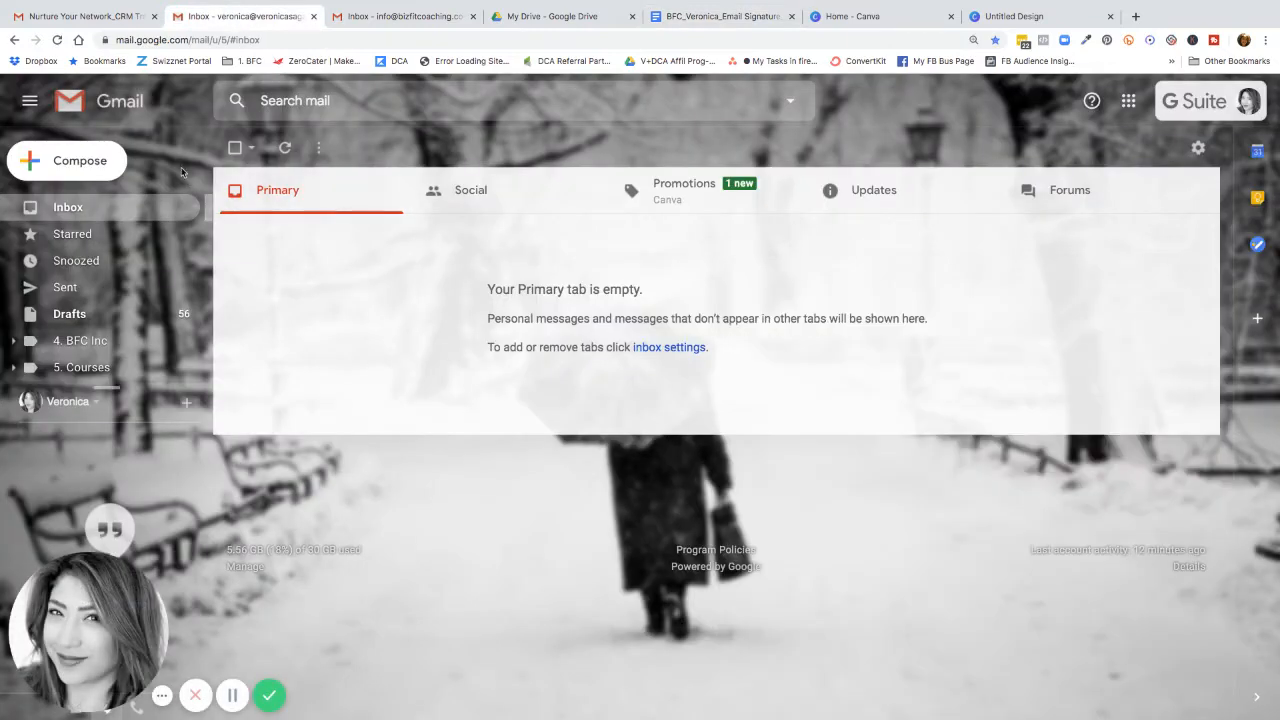
pyautogui.click(101, 168)
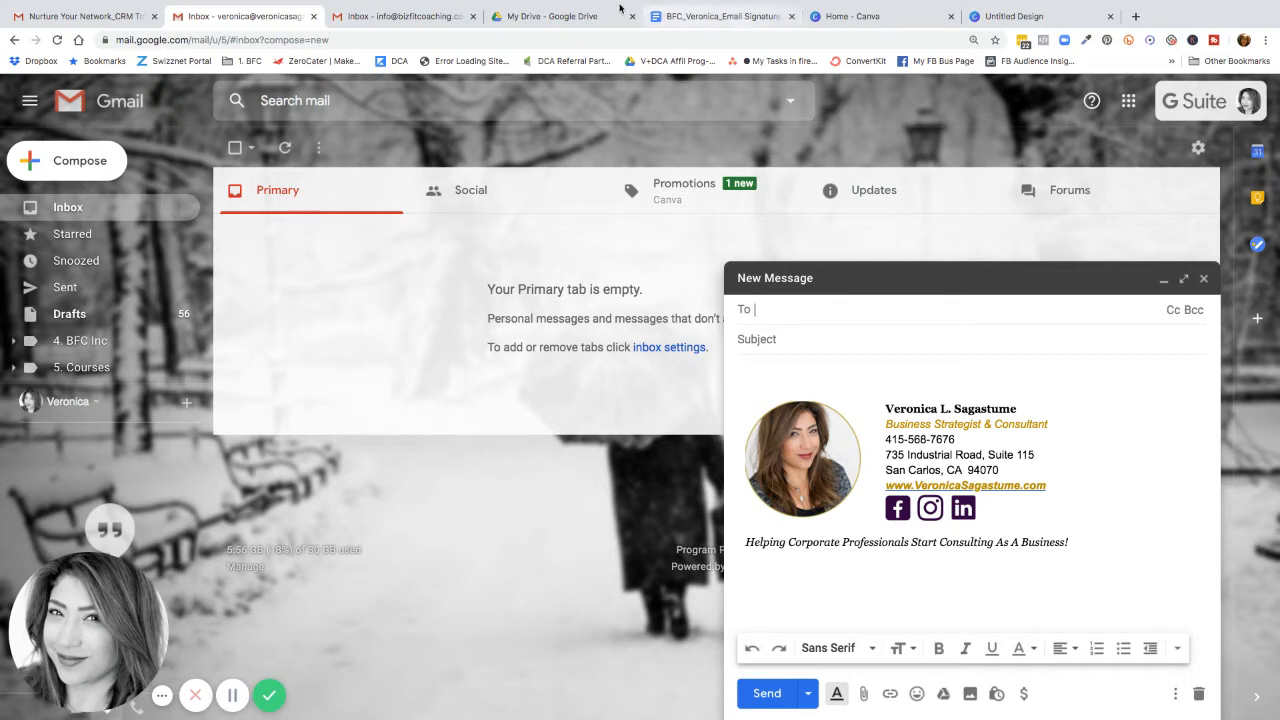
# Return to the Google Docs template and compare the sample signature's tag line with the table row meant for merging.
pyautogui.click(684, 16)
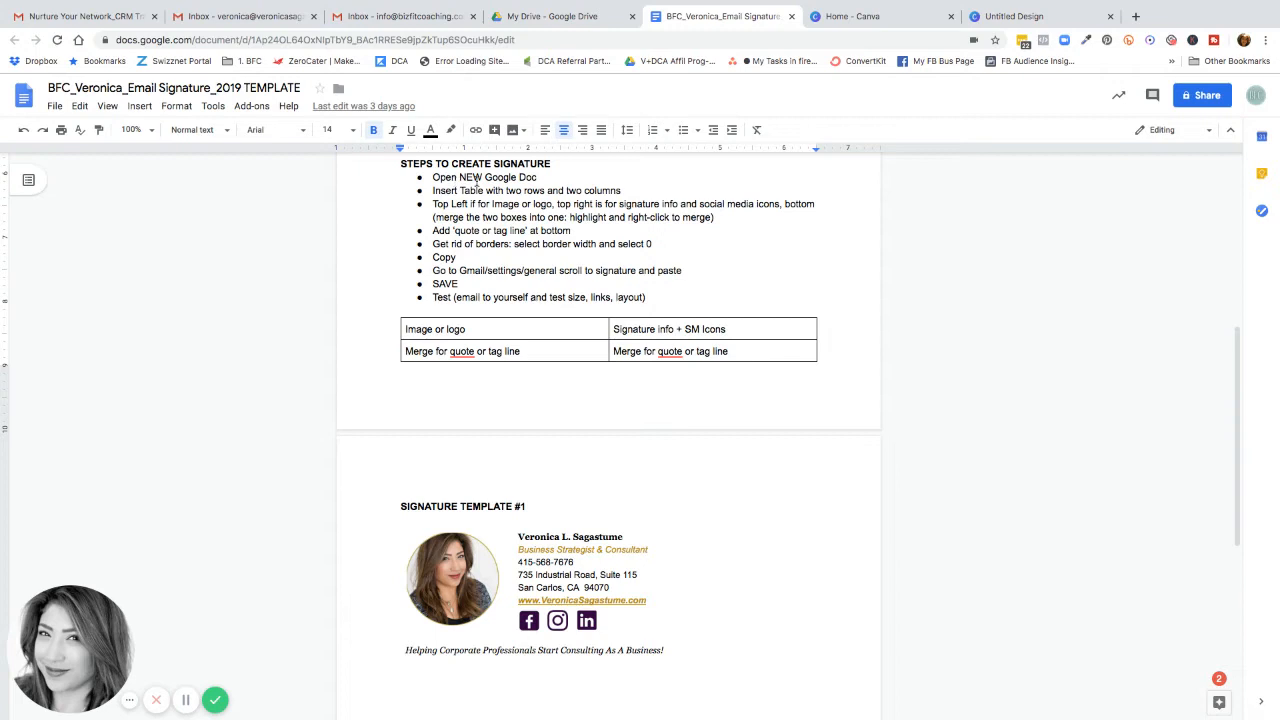
pyautogui.click(55, 108)
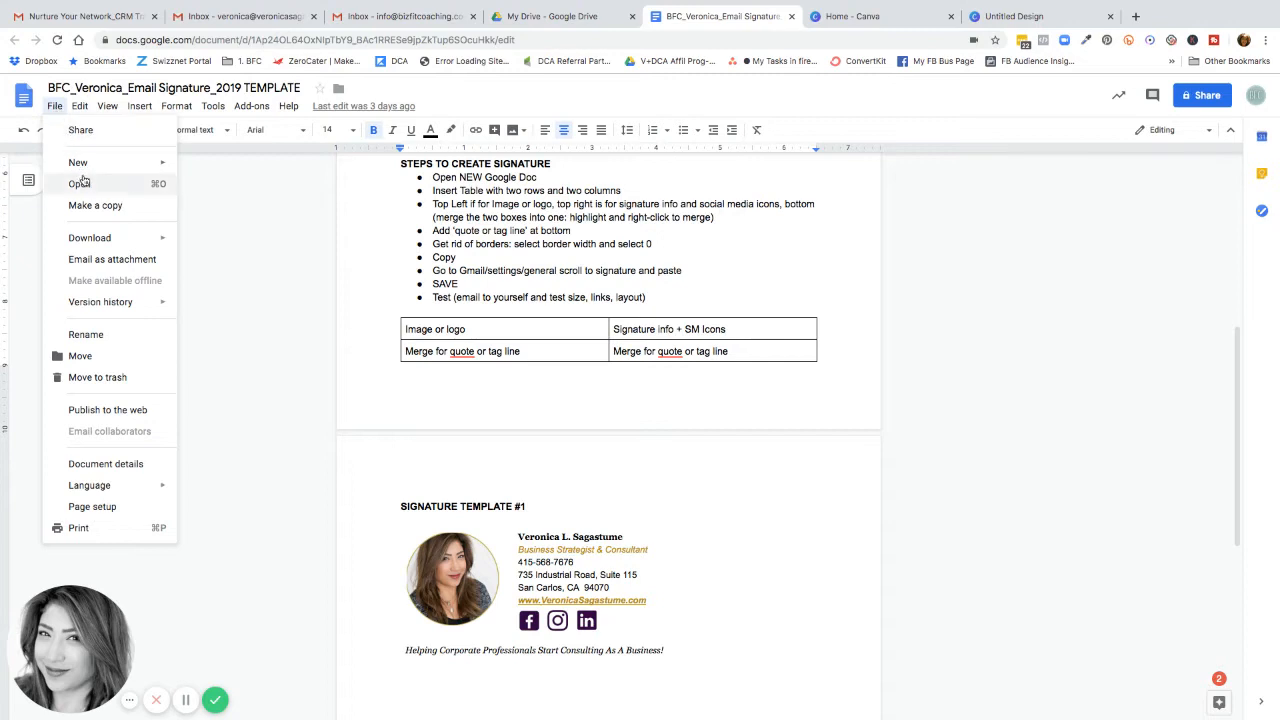
pyautogui.click(282, 208)
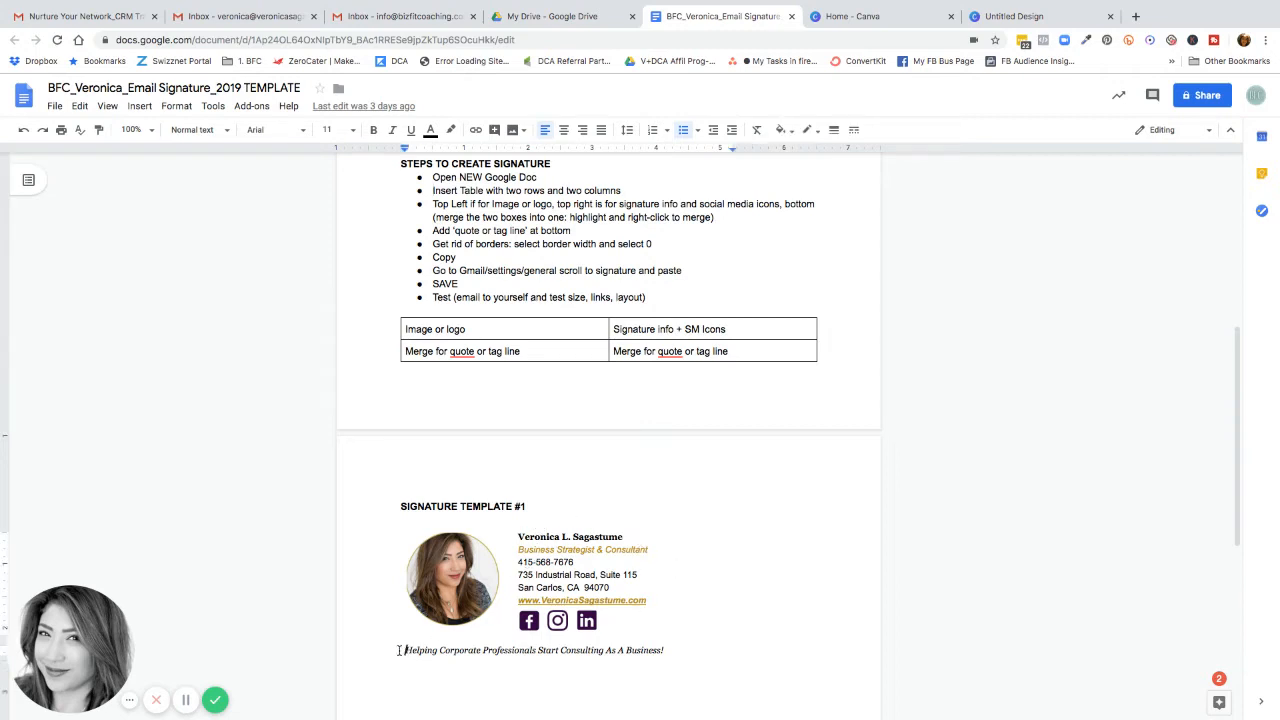
pyautogui.moveTo(402, 650); pyautogui.dragTo(660, 640)
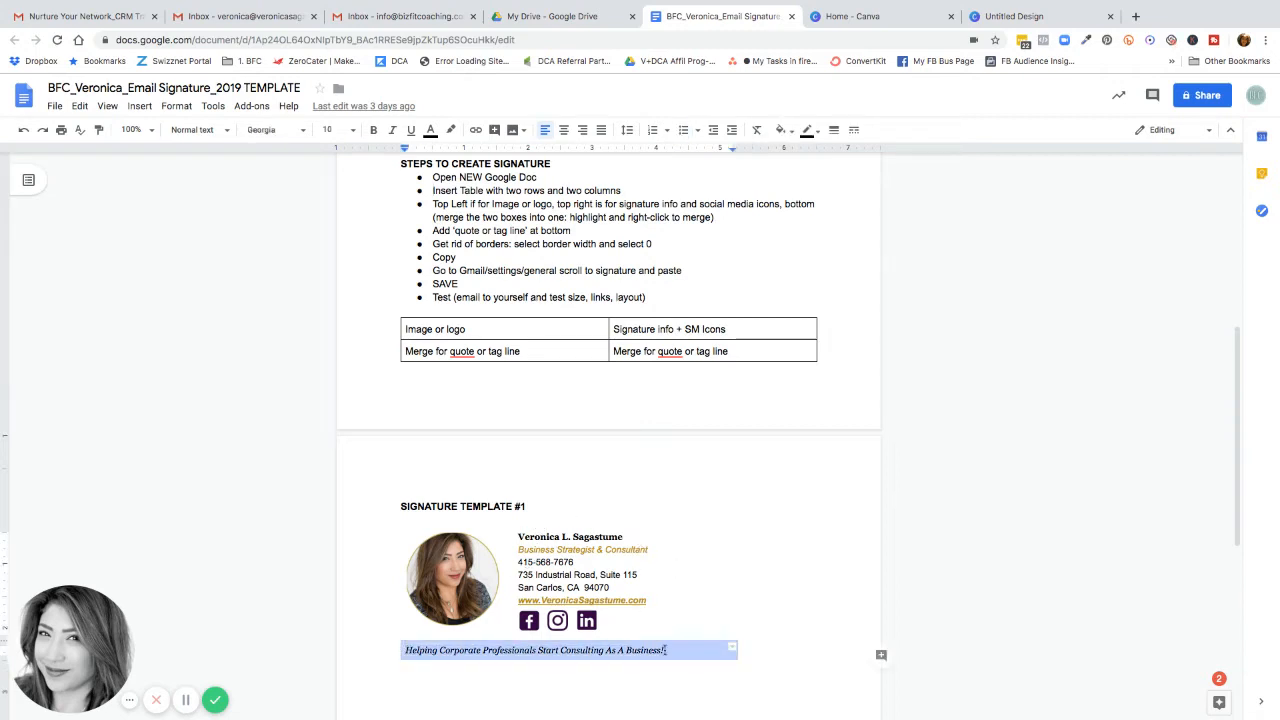
pyautogui.moveTo(512, 353); pyautogui.dragTo(695, 350)
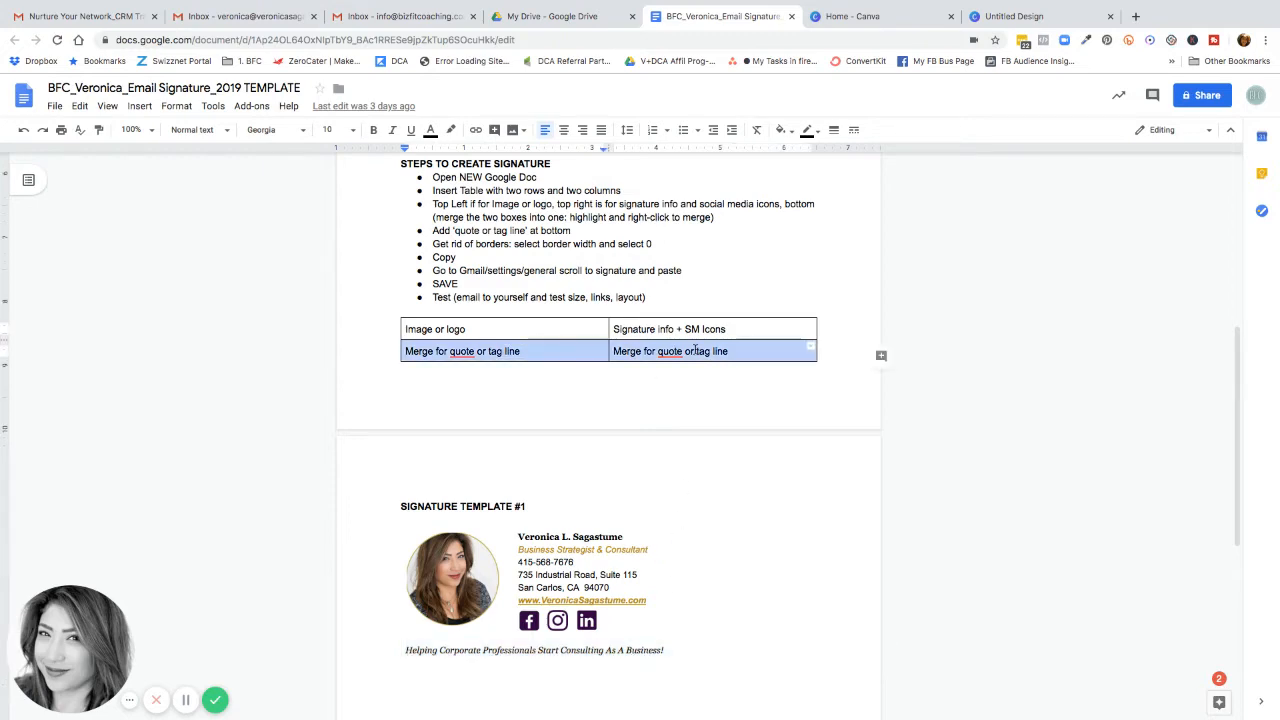
pyautogui.click(503, 474)
pyautogui.scroll(-1, 540, 530)
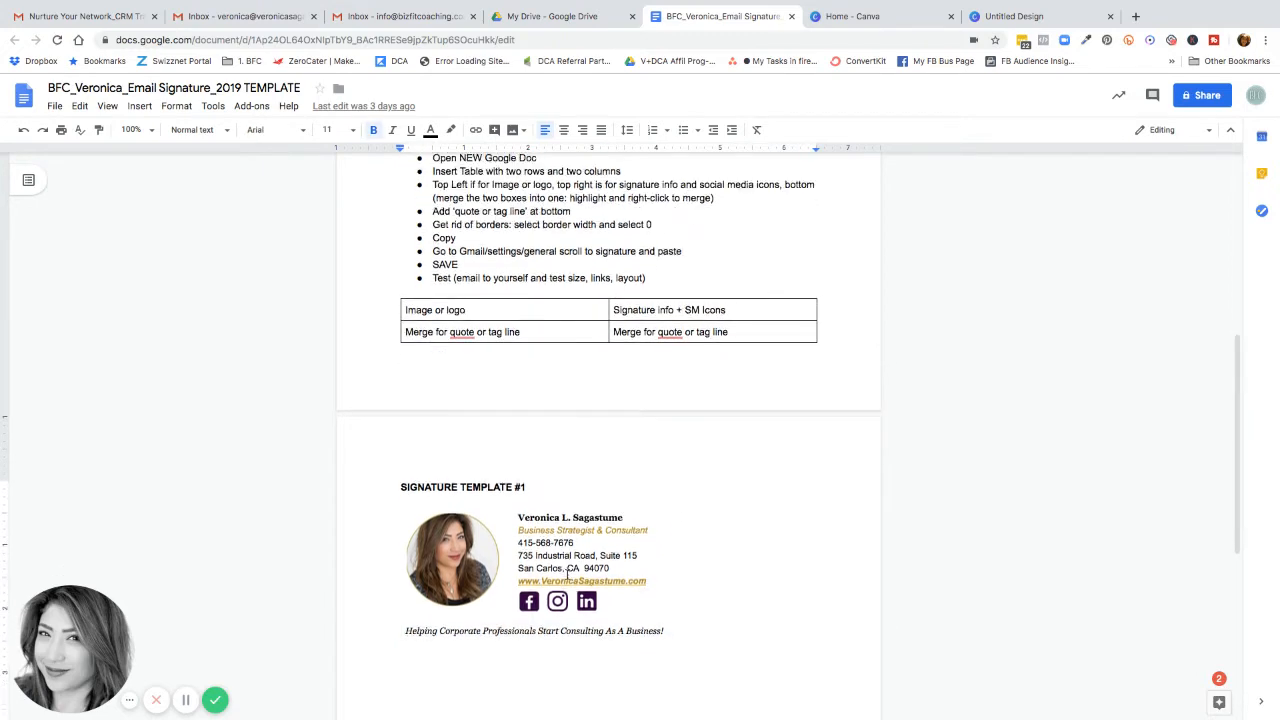
# Insert a table with two rows and two columns on the blank line below Signature Template #1.
pyautogui.click(461, 657)
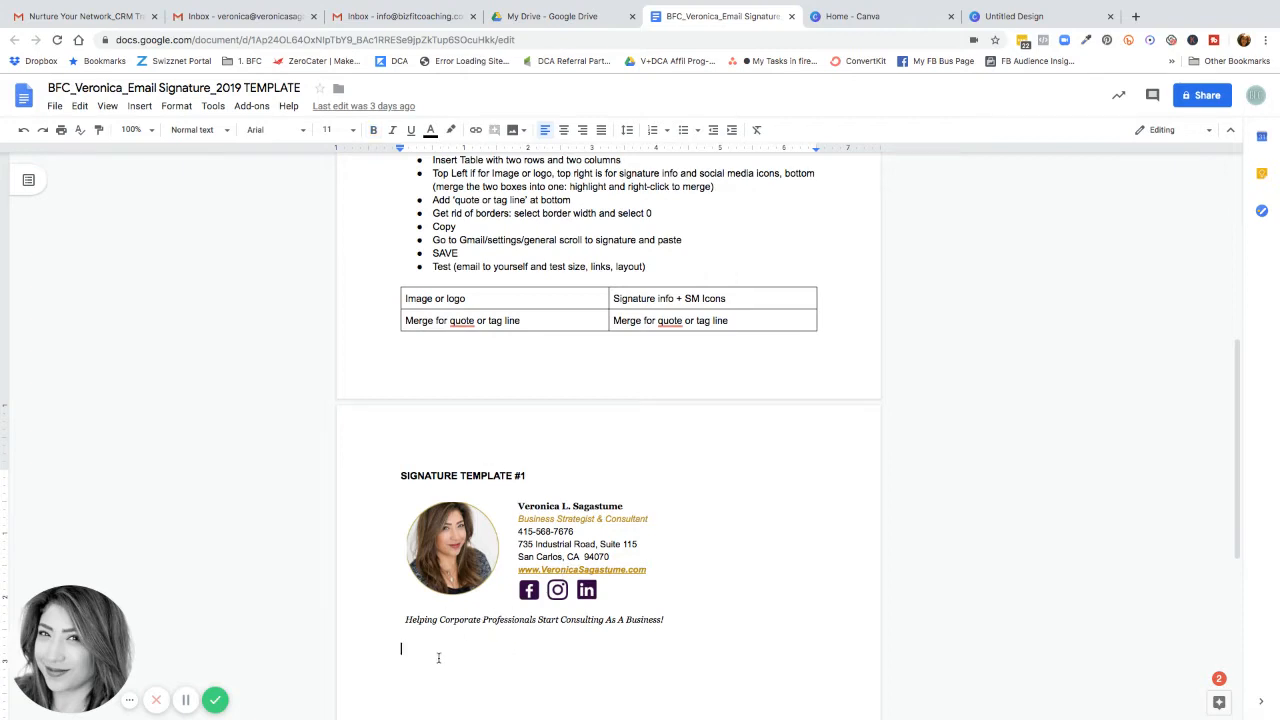
pyautogui.click(140, 106)
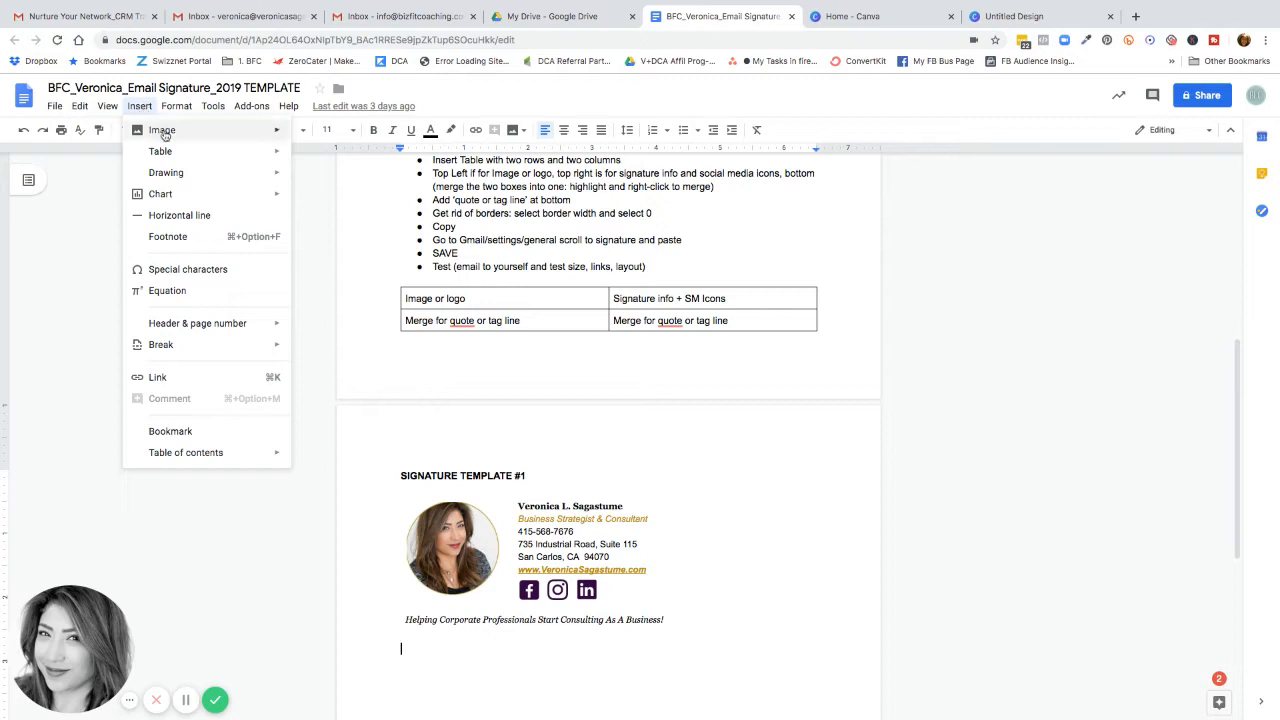
pyautogui.moveTo(170, 151)
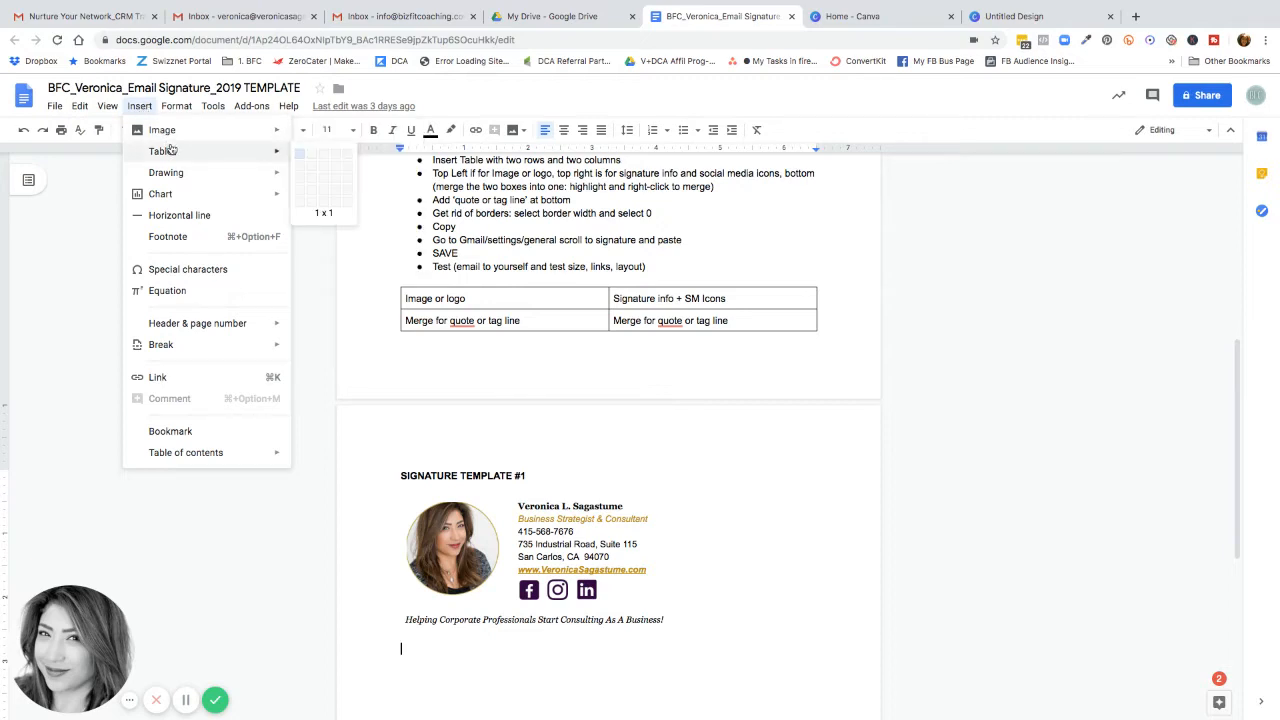
pyautogui.click(313, 166)
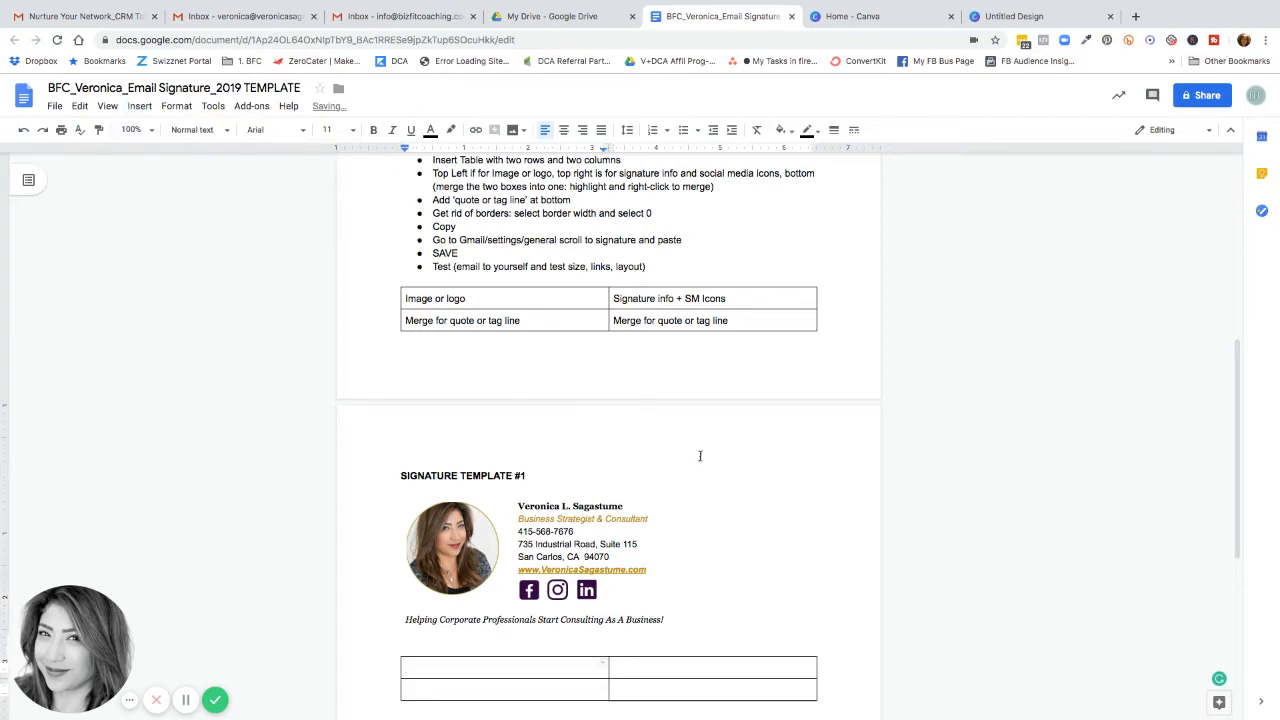
# Compare the new table's cells with the photo, contact details and social media icons in Signature Template #1.
pyautogui.scroll(-2, 743, 471)
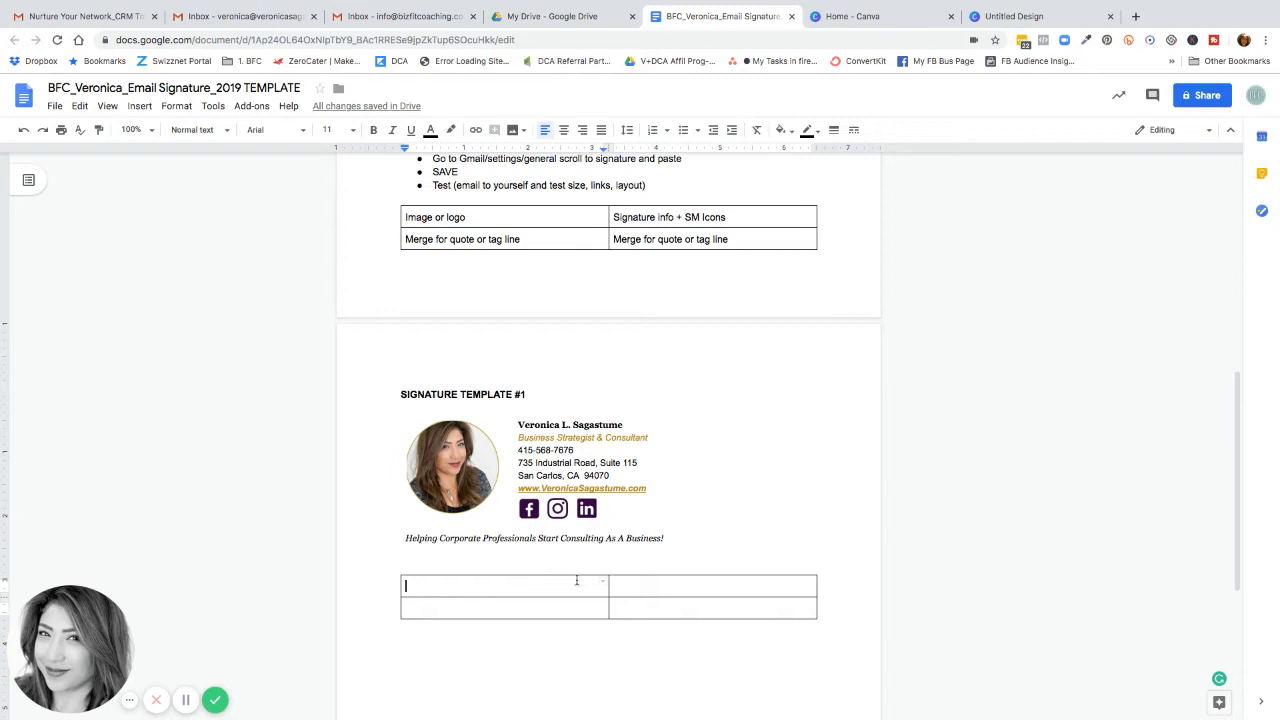
pyautogui.click(640, 586)
pyautogui.moveTo(517, 424)
pyautogui.mouseDown()
pyautogui.moveTo(640, 452)
pyautogui.moveTo(657, 488)
pyautogui.mouseUp()
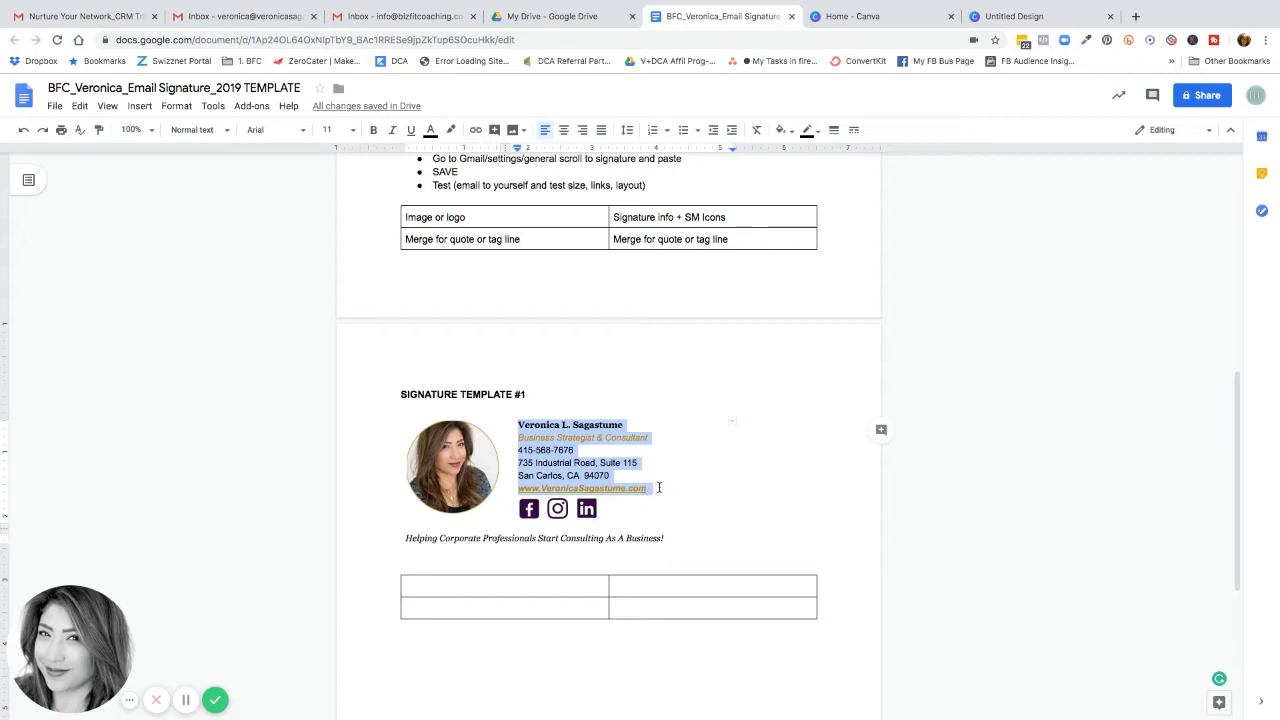
pyautogui.click(668, 518)
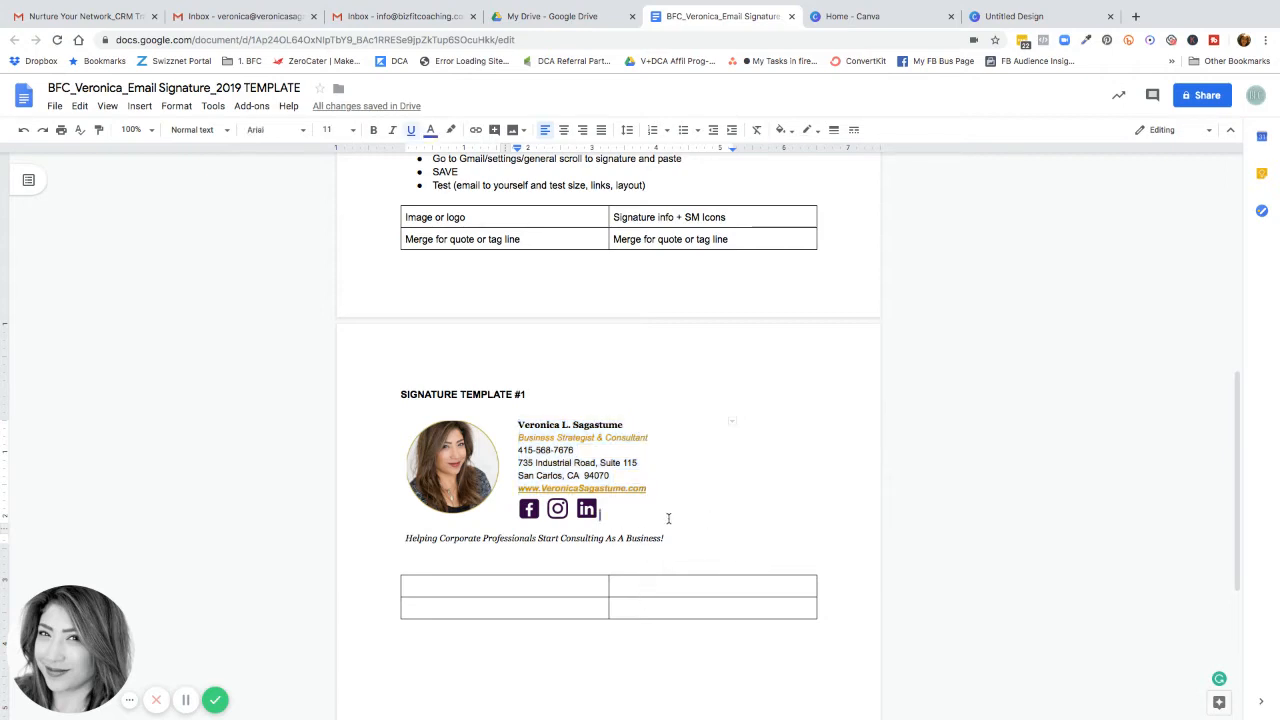
pyautogui.scroll(-2, 691, 509)
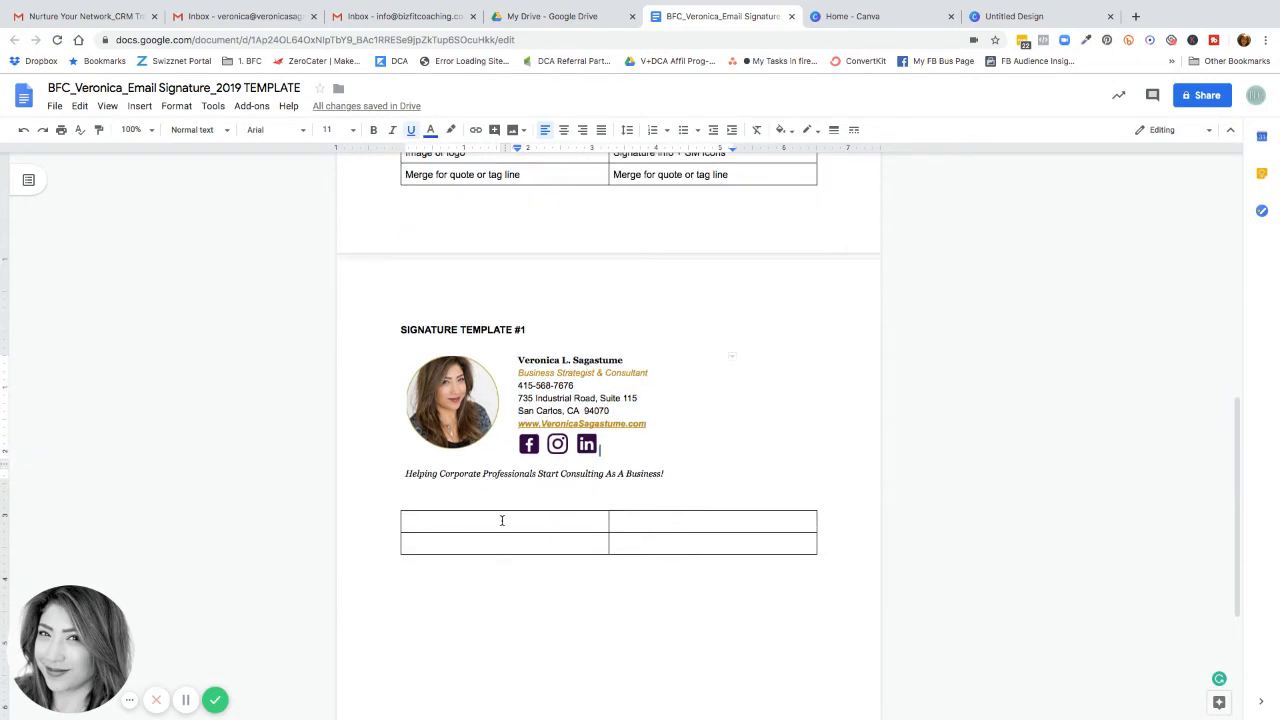
pyautogui.click(502, 520)
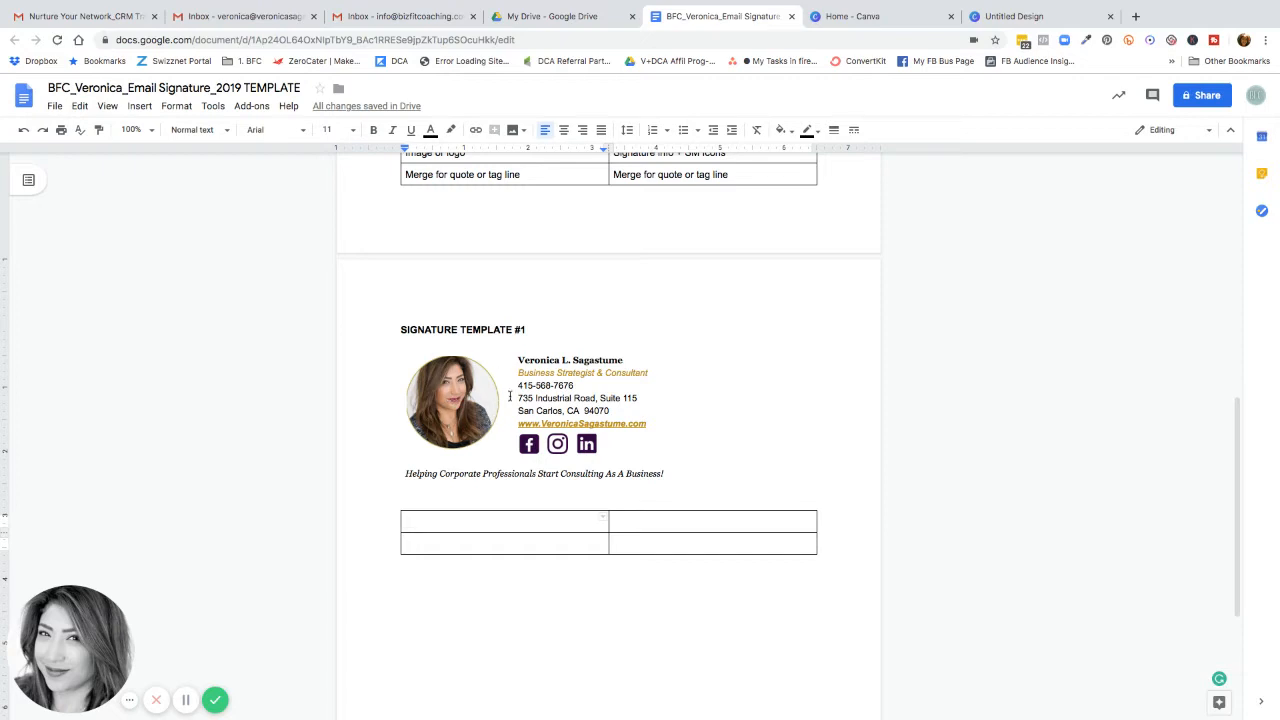
# Switch to the untitled Canva design and rename it SIGNATURE ICONS.
pyautogui.click(1008, 17)
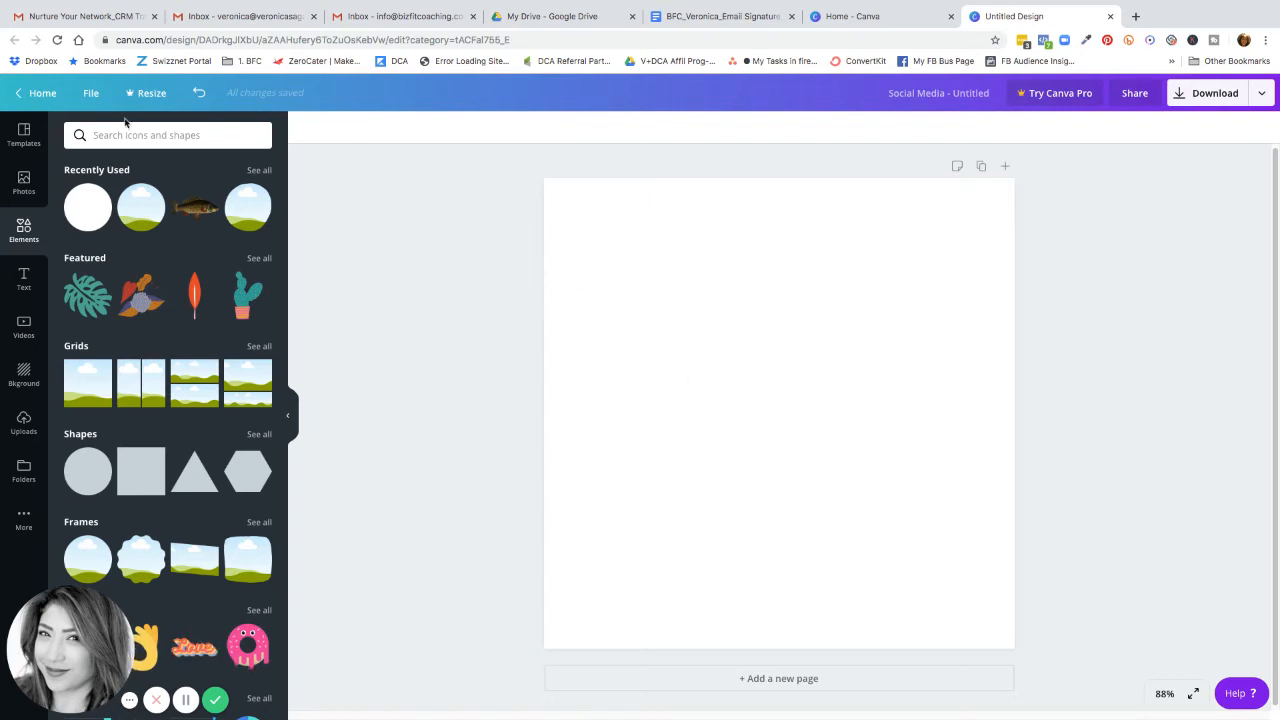
pyautogui.click(90, 93)
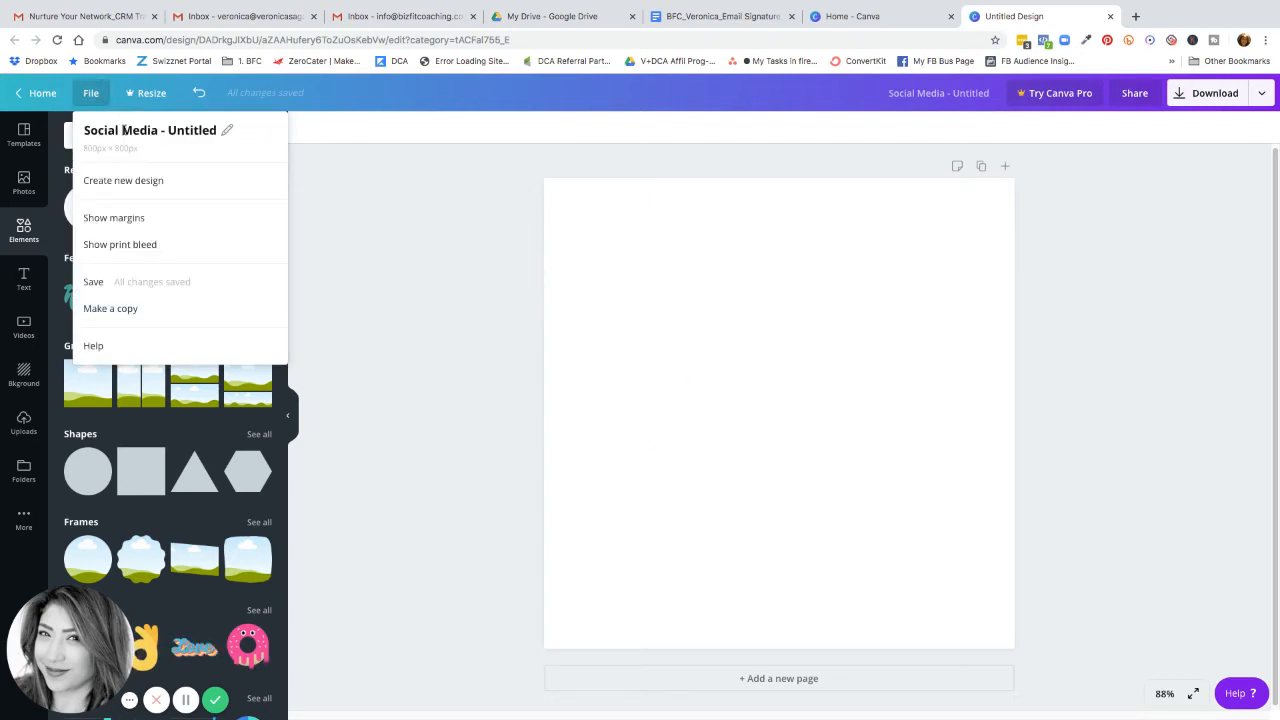
pyautogui.click(490, 247)
pyautogui.click(940, 93)
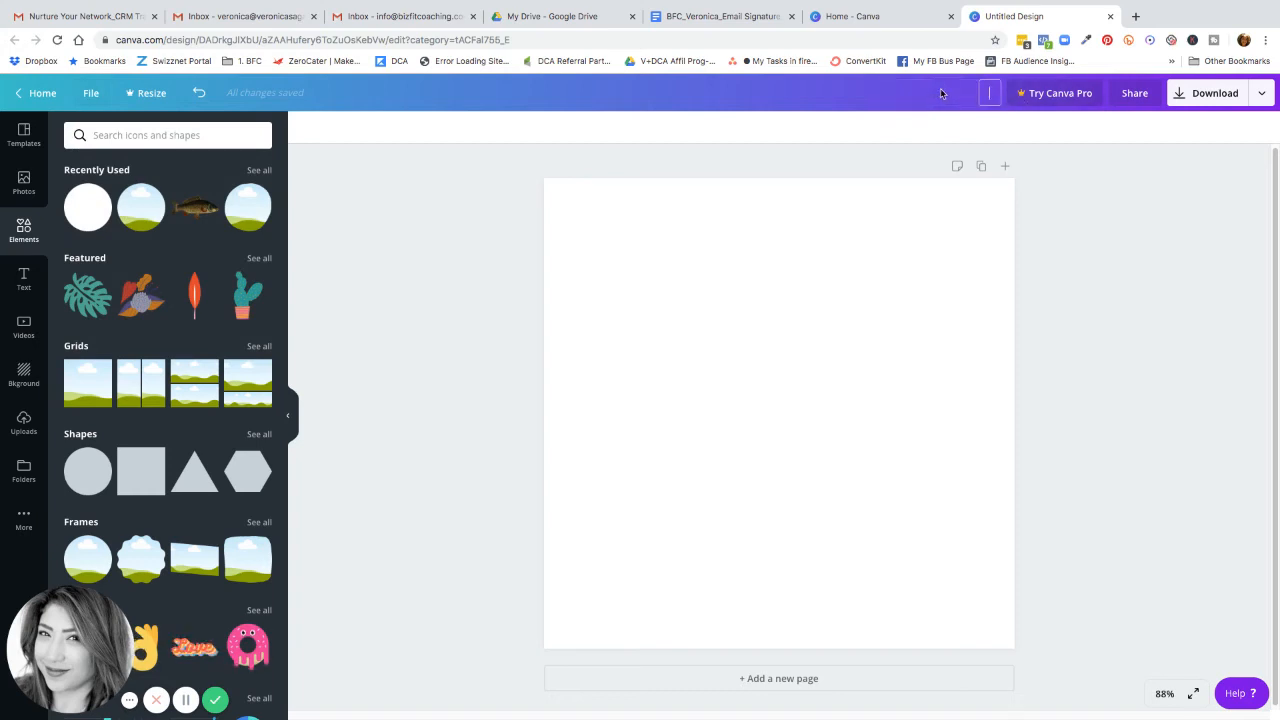
pyautogui.write('SIGNATURE ICONS')
pyautogui.press('Return')
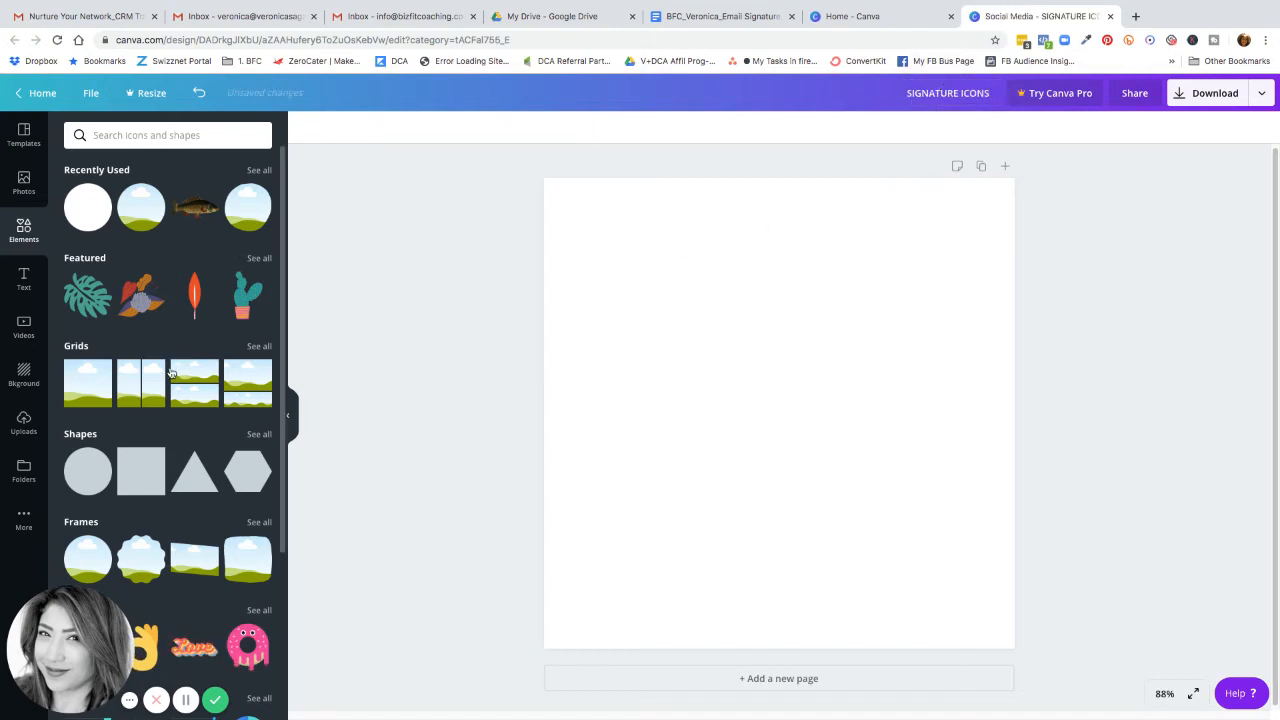
# Add a circular photo frame to the blank page and enlarge it to fill the page at 800 × 800.
pyautogui.click(97, 562)
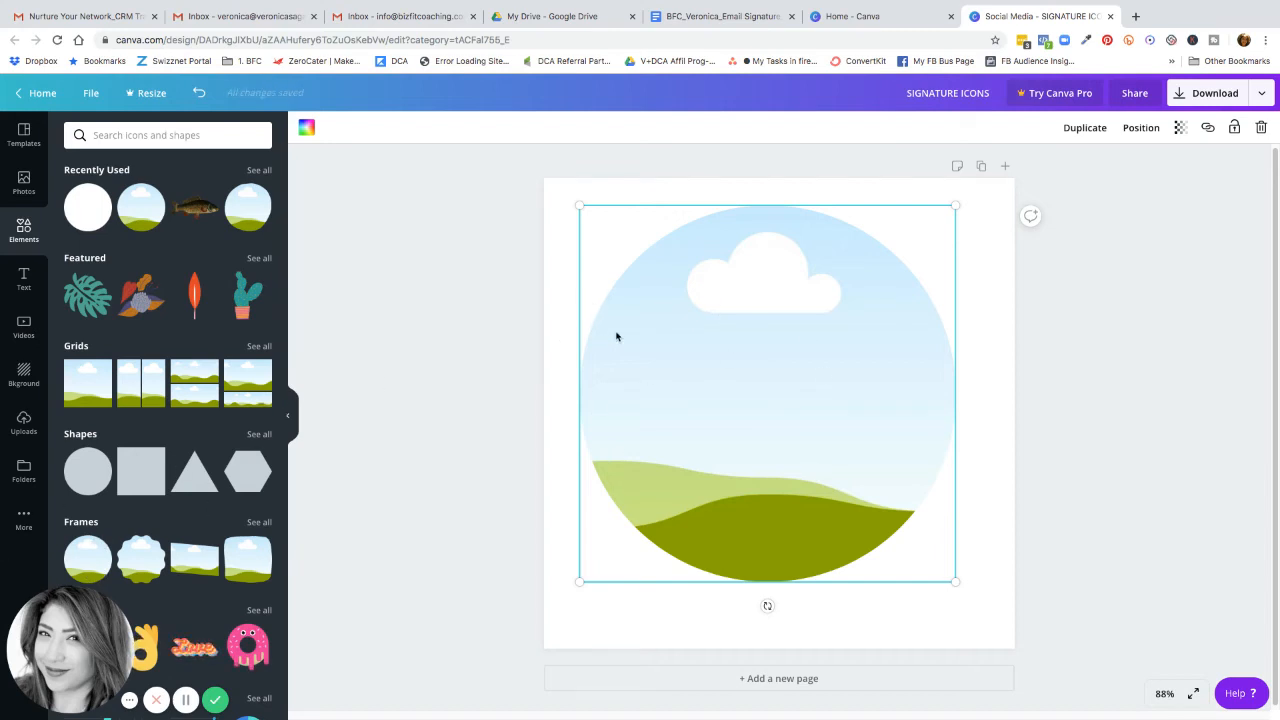
pyautogui.moveTo(579, 205); pyautogui.dragTo(553, 191)
pyautogui.moveTo(646, 242); pyautogui.dragTo(640, 231)
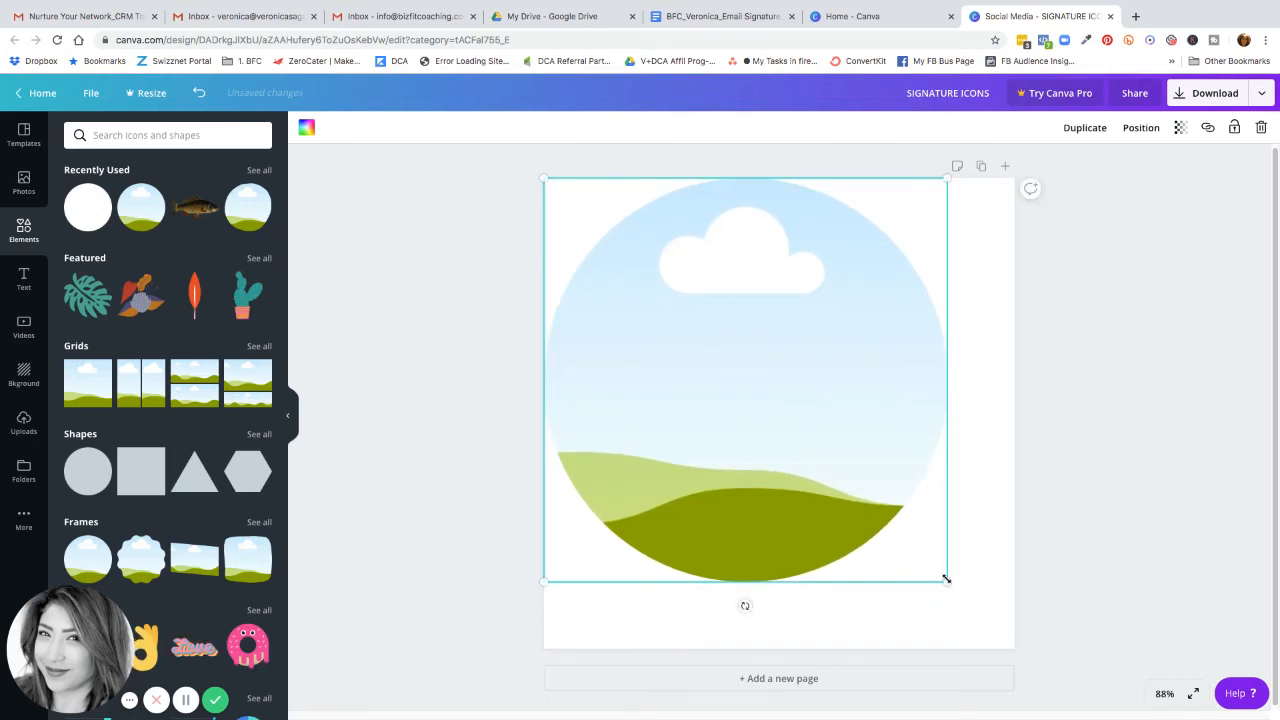
pyautogui.moveTo(946, 578); pyautogui.dragTo(1014, 648)
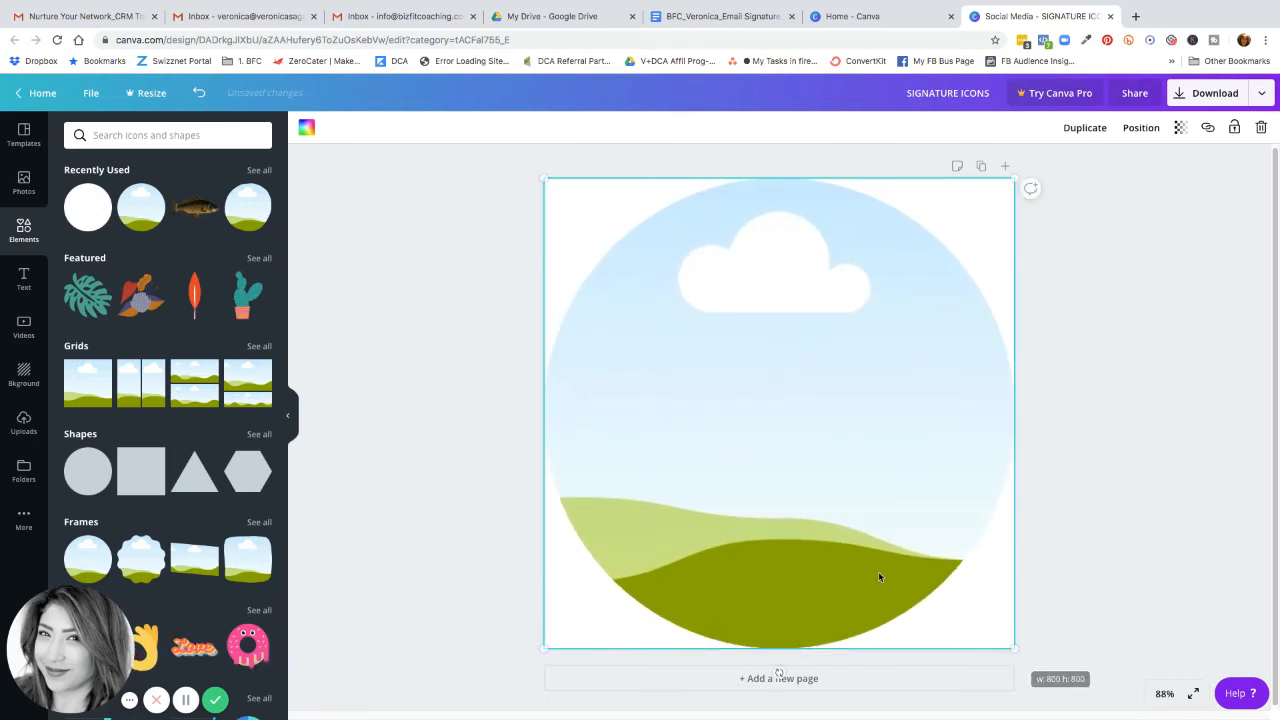
pyautogui.click(446, 348)
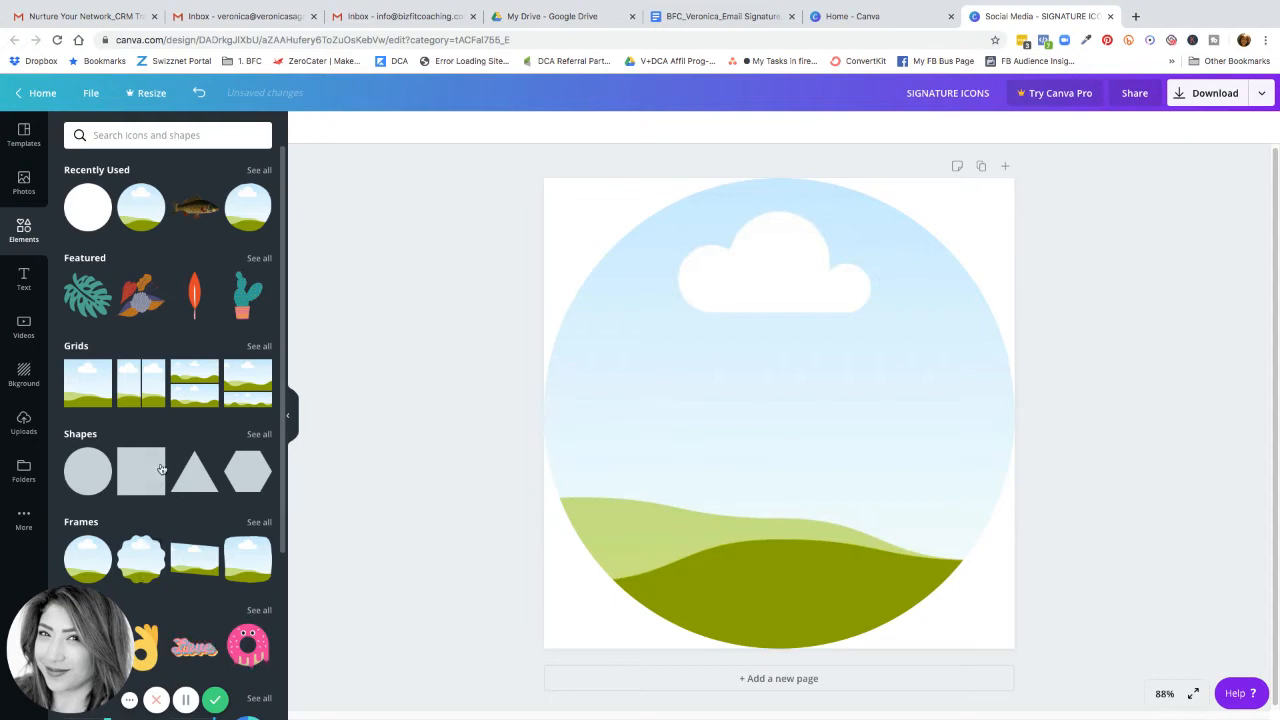
# Fill the circular frame with the uploaded black-and-white portrait and check how the photo is cropped inside it.
pyautogui.click(23, 425)
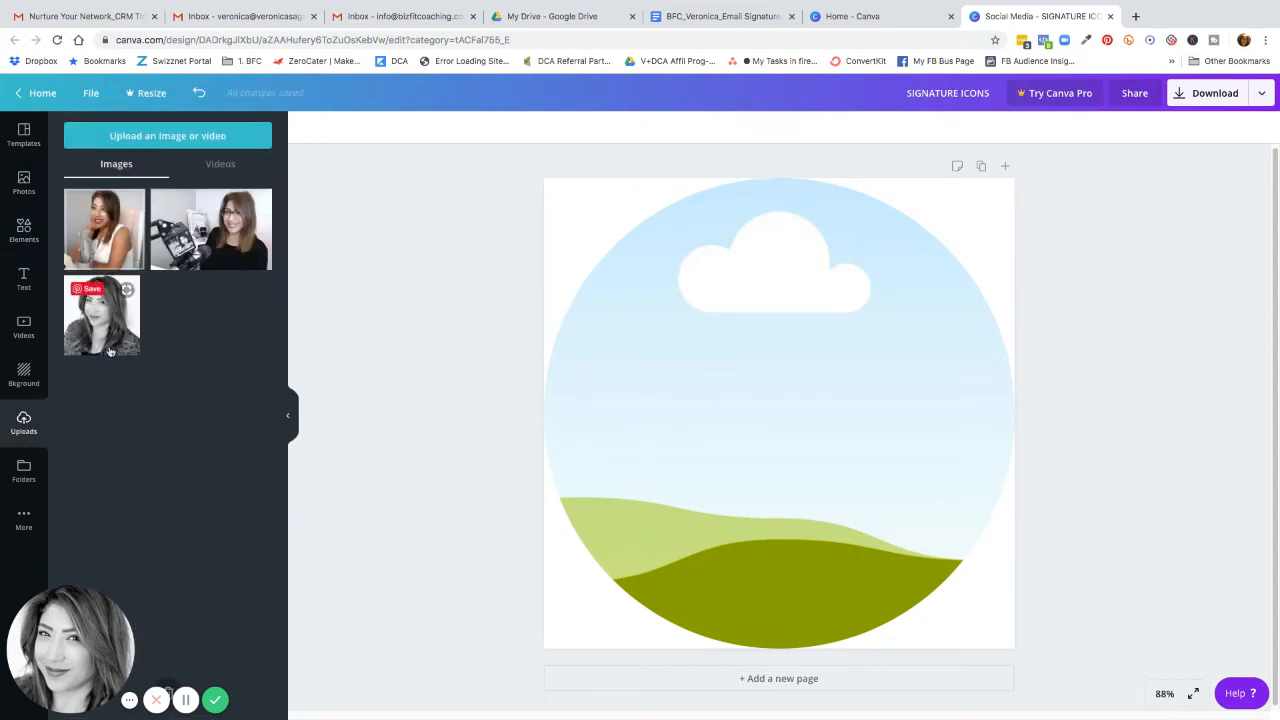
pyautogui.moveTo(115, 320); pyautogui.dragTo(643, 370)
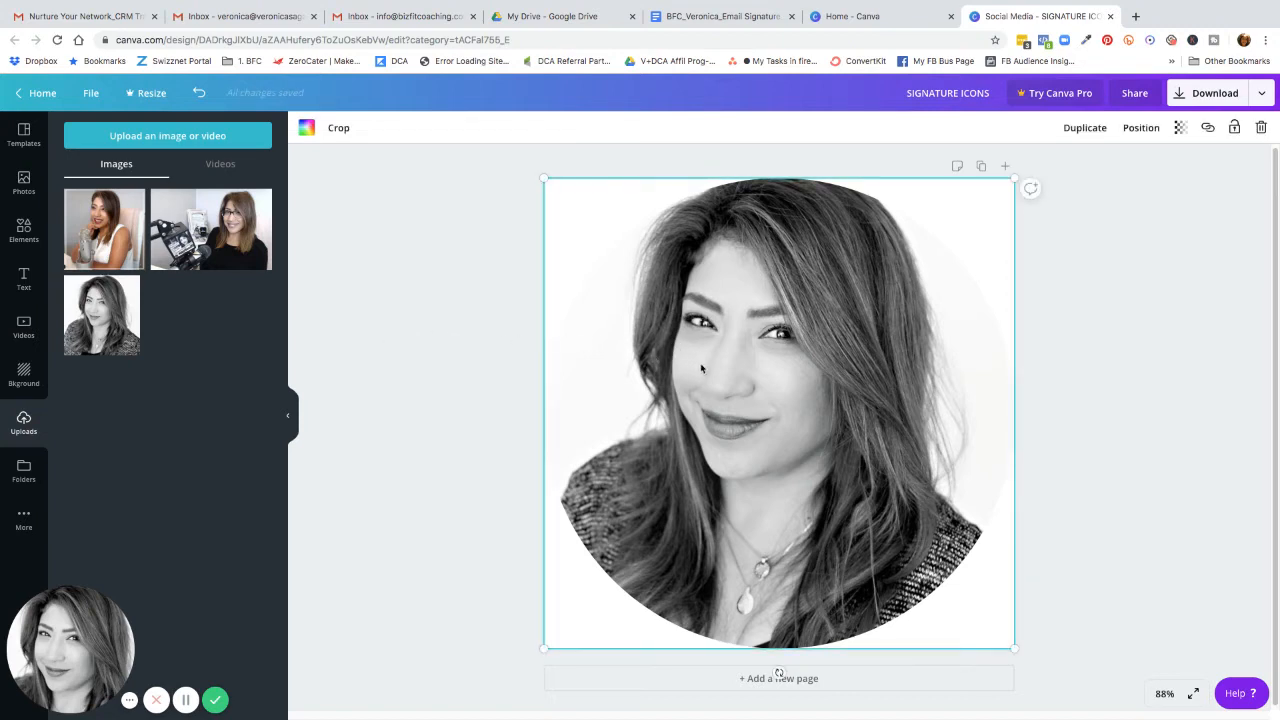
pyautogui.click(410, 333)
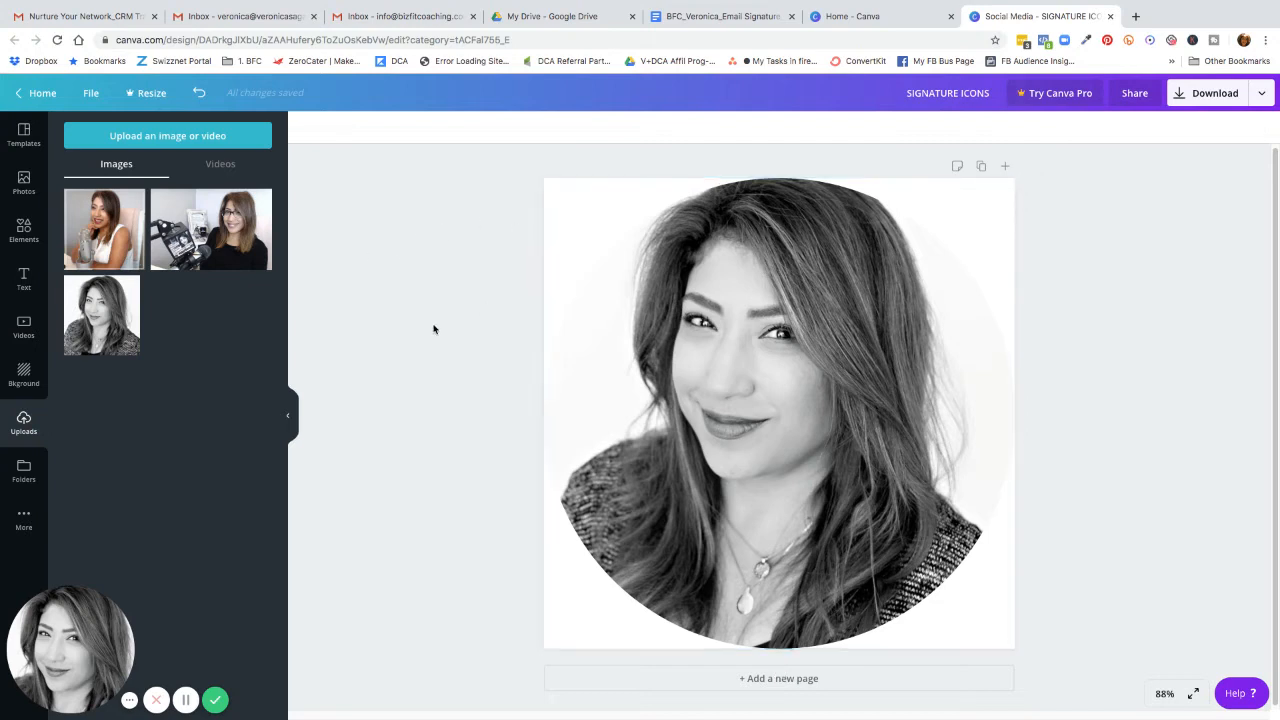
pyautogui.click(828, 313)
pyautogui.doubleClick(840, 288)
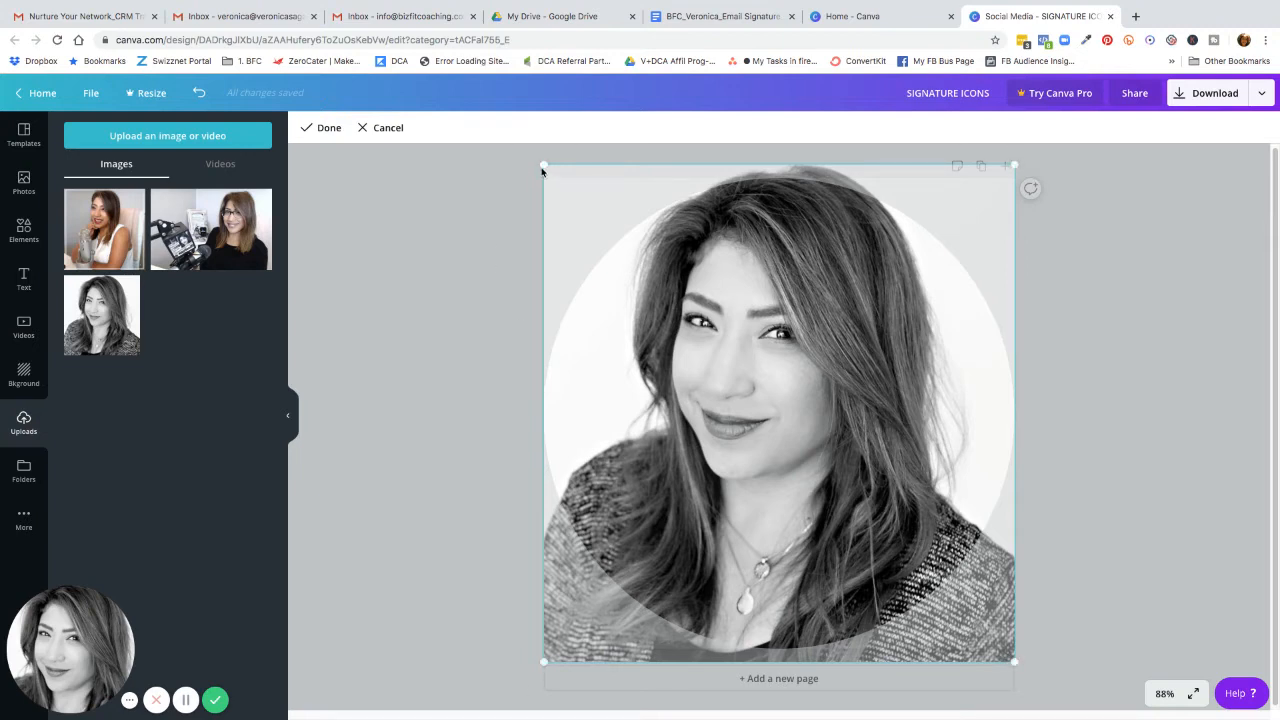
pyautogui.click(455, 288)
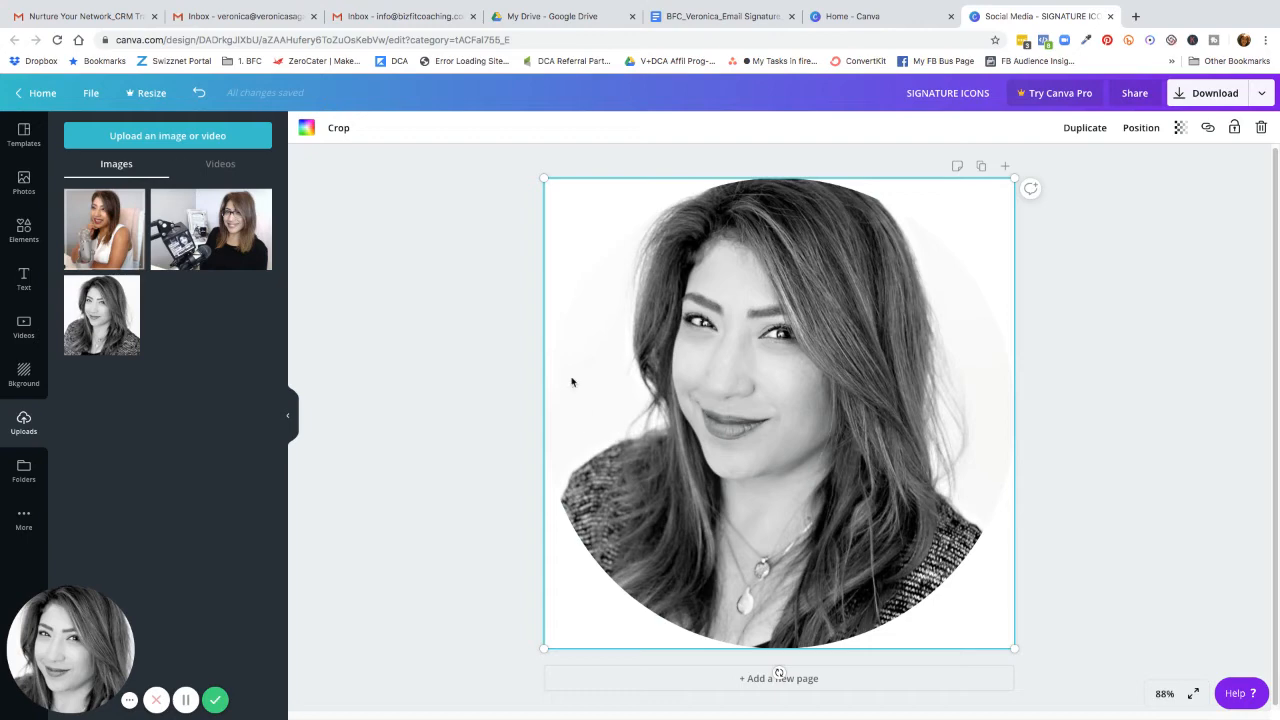
# Add a solid circle shape over the portrait and enlarge it to cover the whole page at 800 × 800.
pyautogui.click(24, 230)
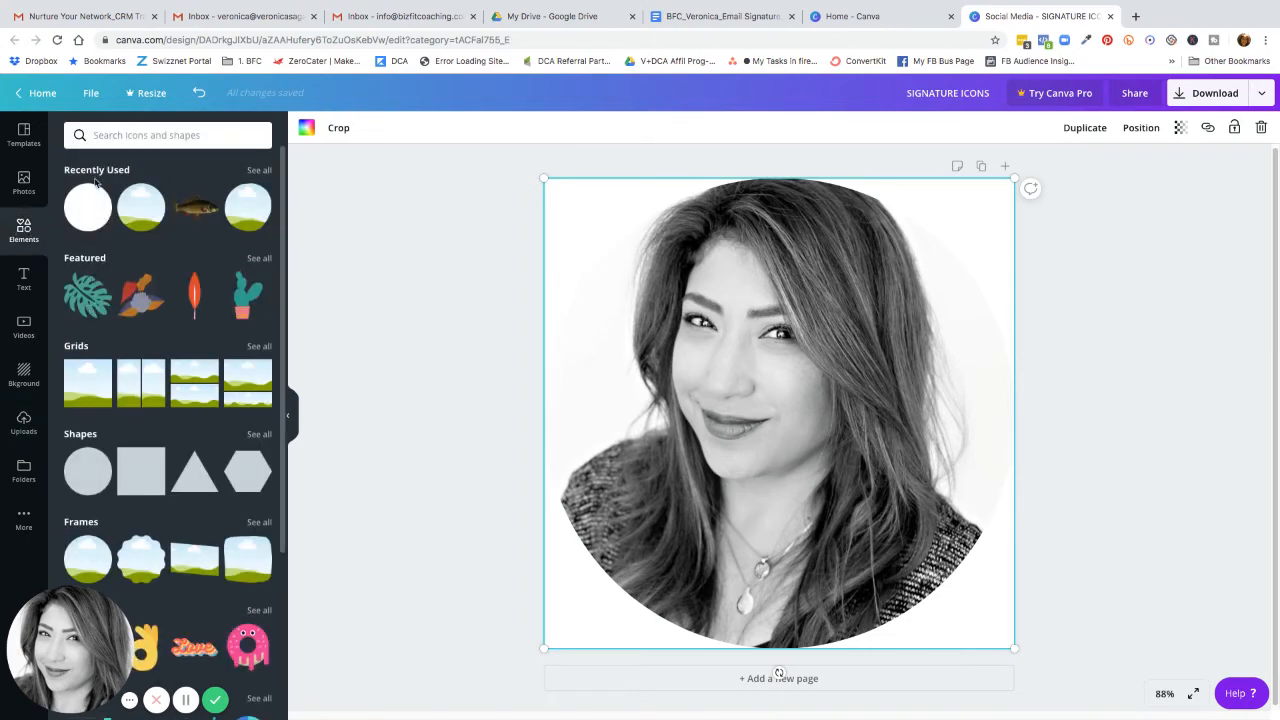
pyautogui.click(99, 191)
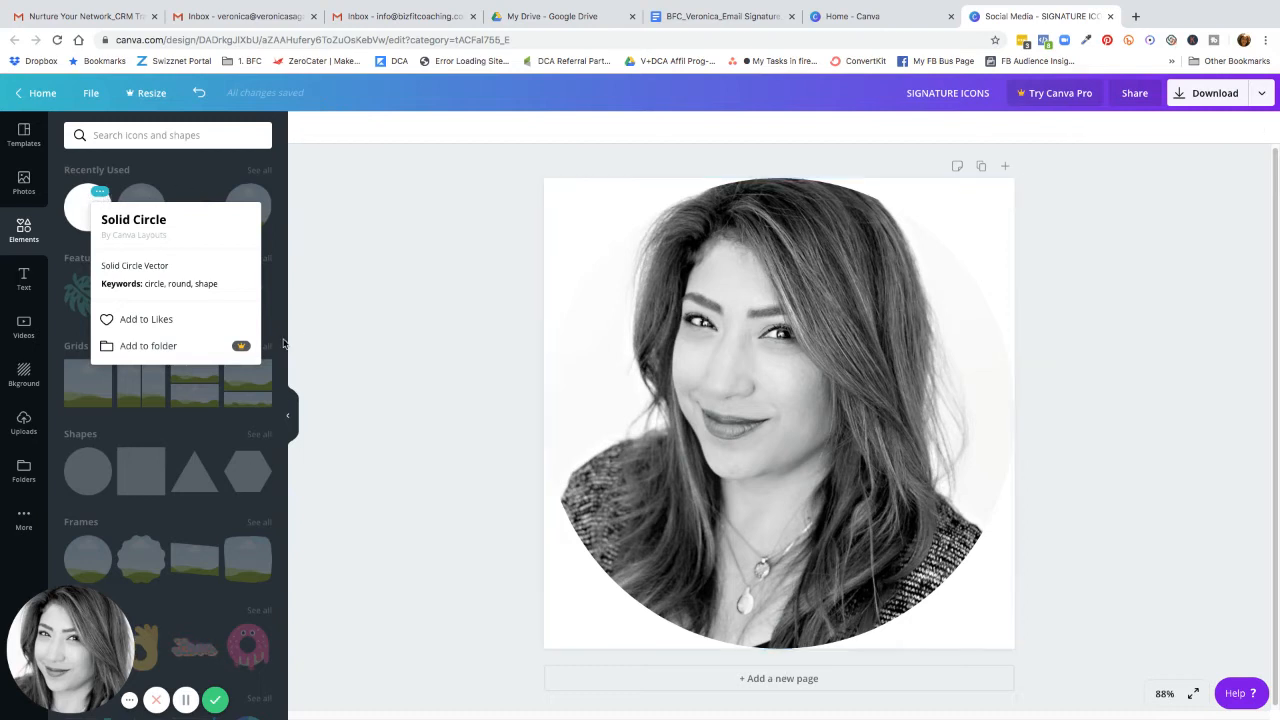
pyautogui.click(337, 277)
pyautogui.scroll(-1, 93, 473)
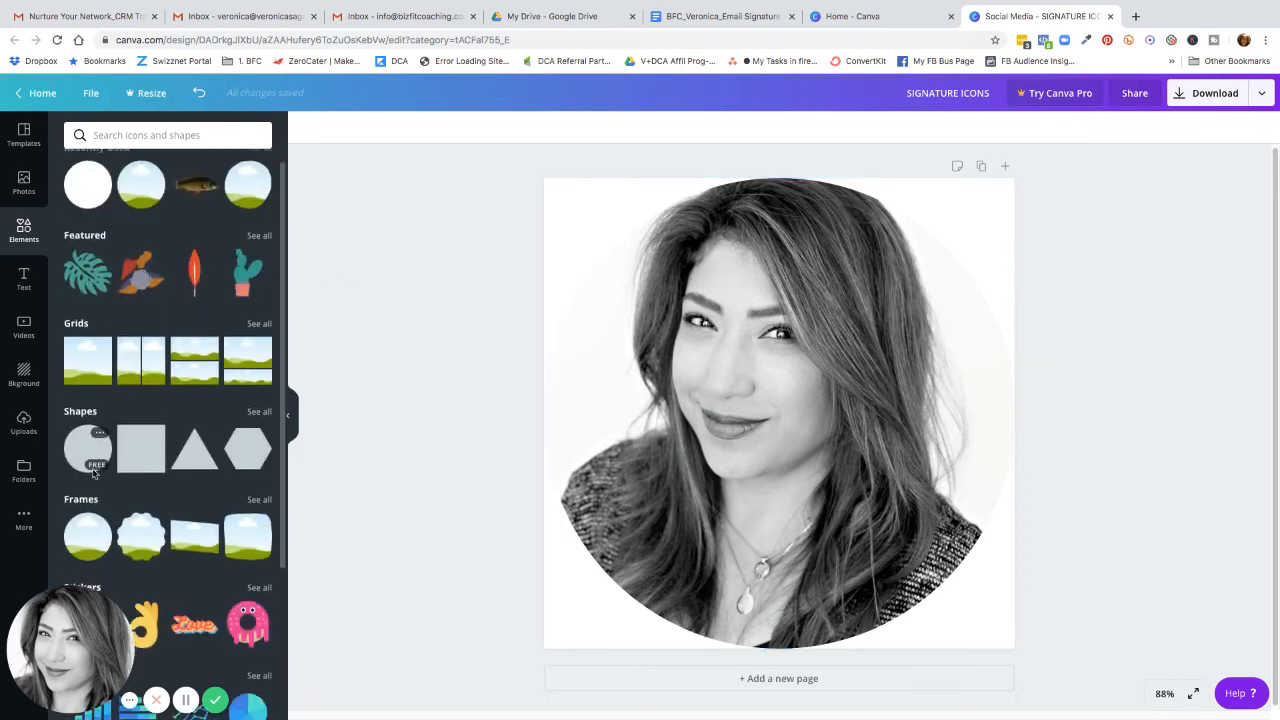
pyautogui.scroll(-1, 93, 473)
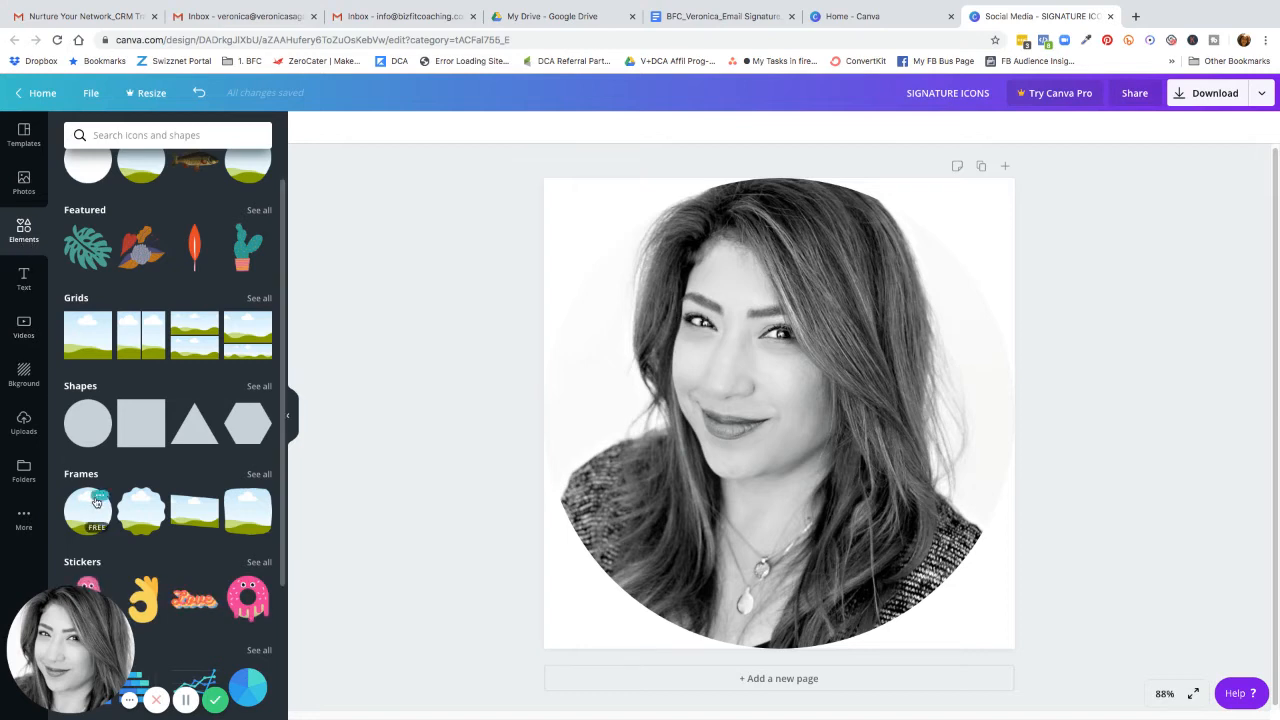
pyautogui.click(88, 423)
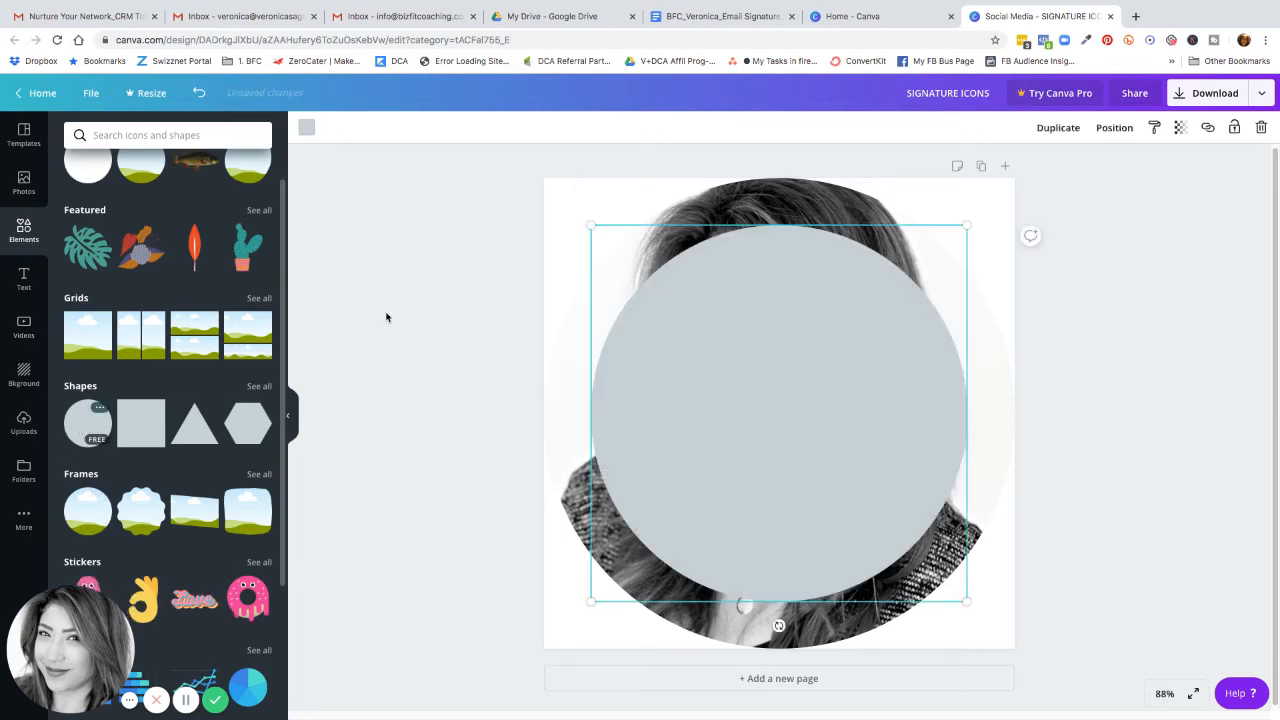
pyautogui.moveTo(591, 225); pyautogui.dragTo(531, 184)
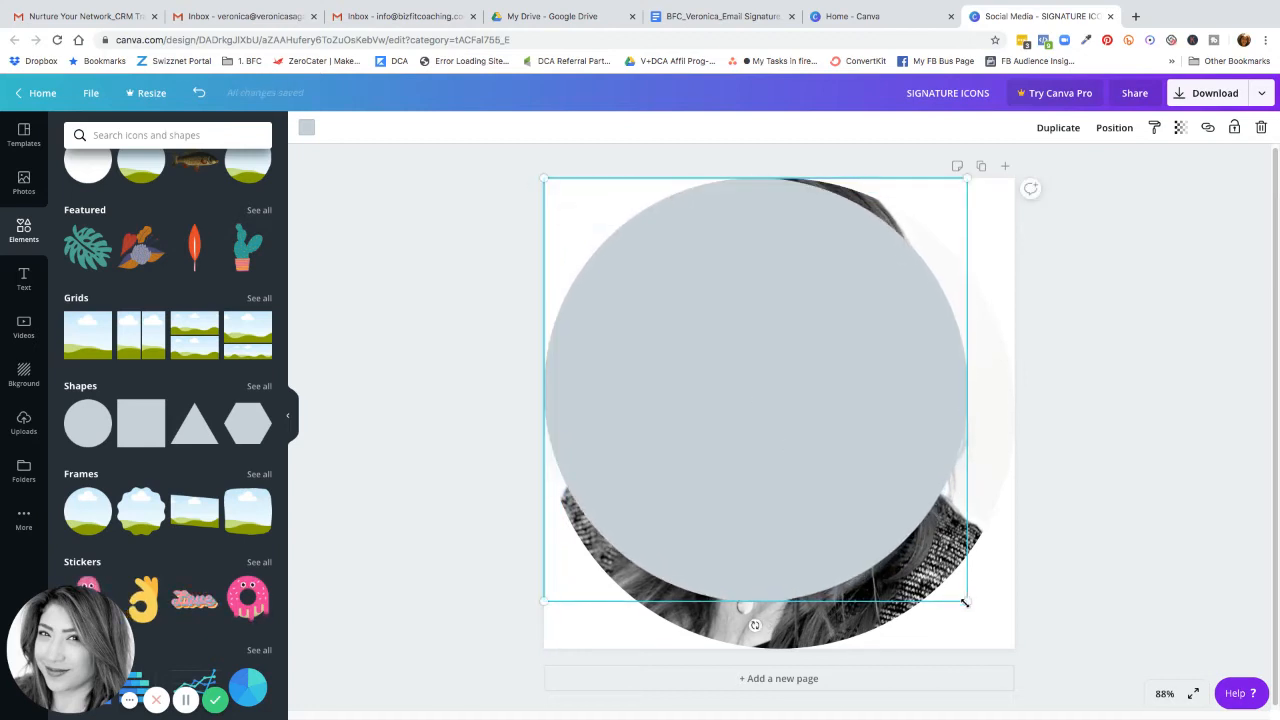
pyautogui.moveTo(966, 602); pyautogui.dragTo(1014, 648)
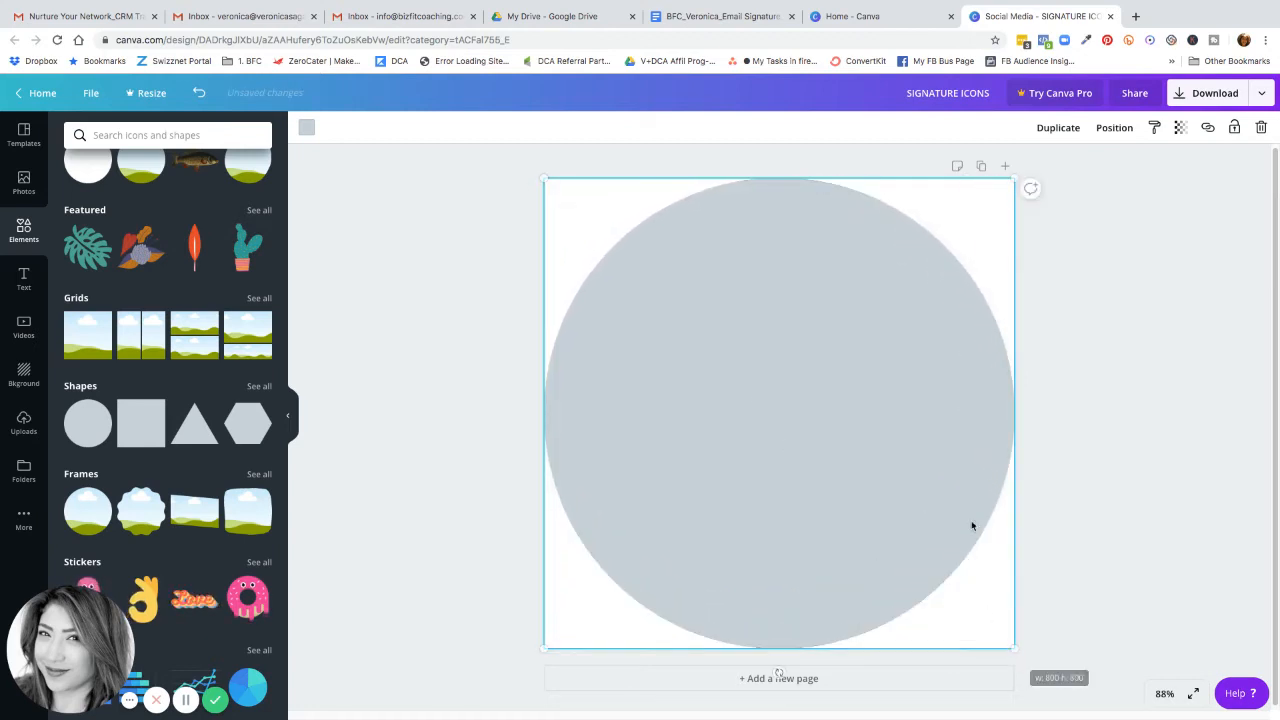
# Change the solid circle's fill to the custom gold colour #E3CB7C.
pyautogui.click(306, 130)
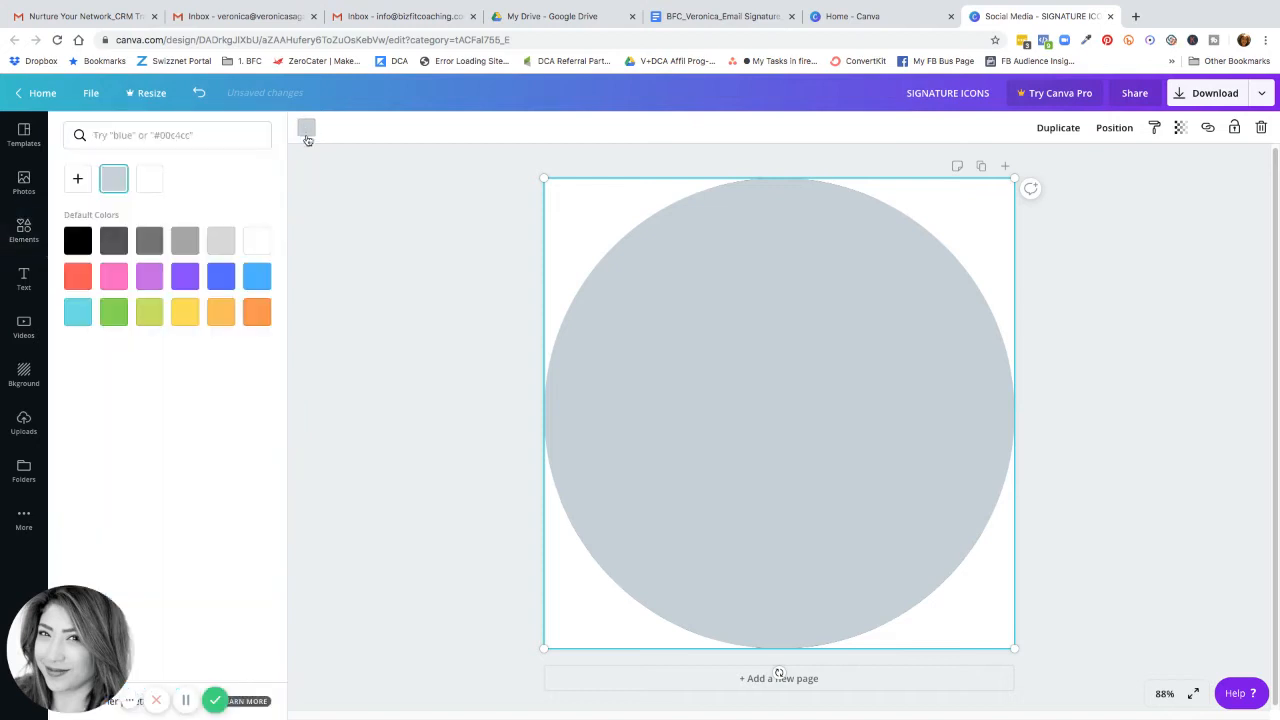
pyautogui.click(186, 317)
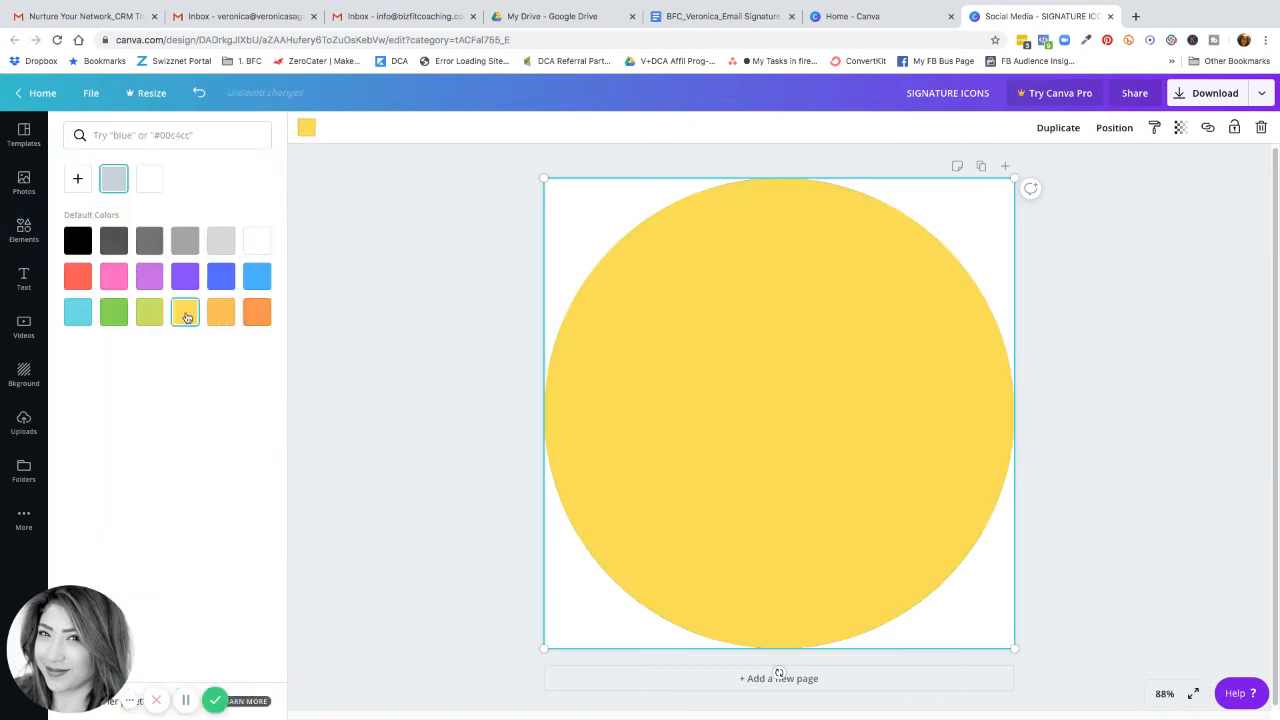
pyautogui.click(78, 178)
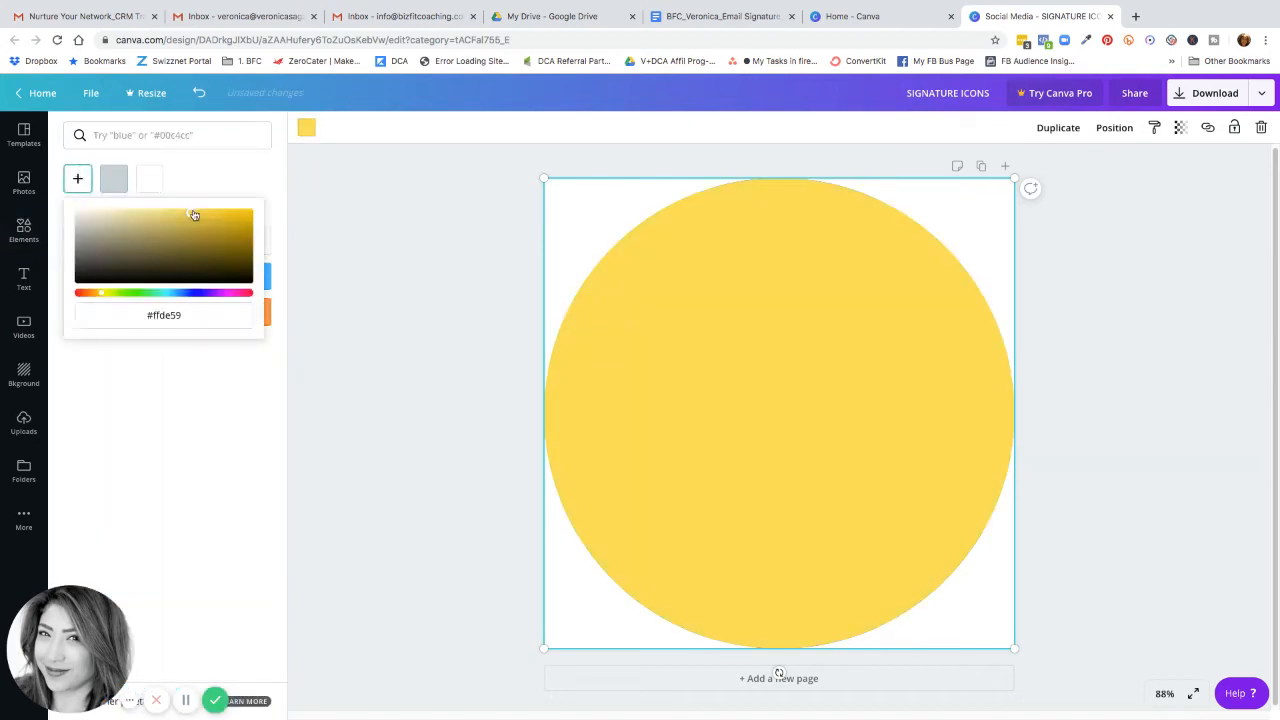
pyautogui.moveTo(194, 215); pyautogui.dragTo(189, 250)
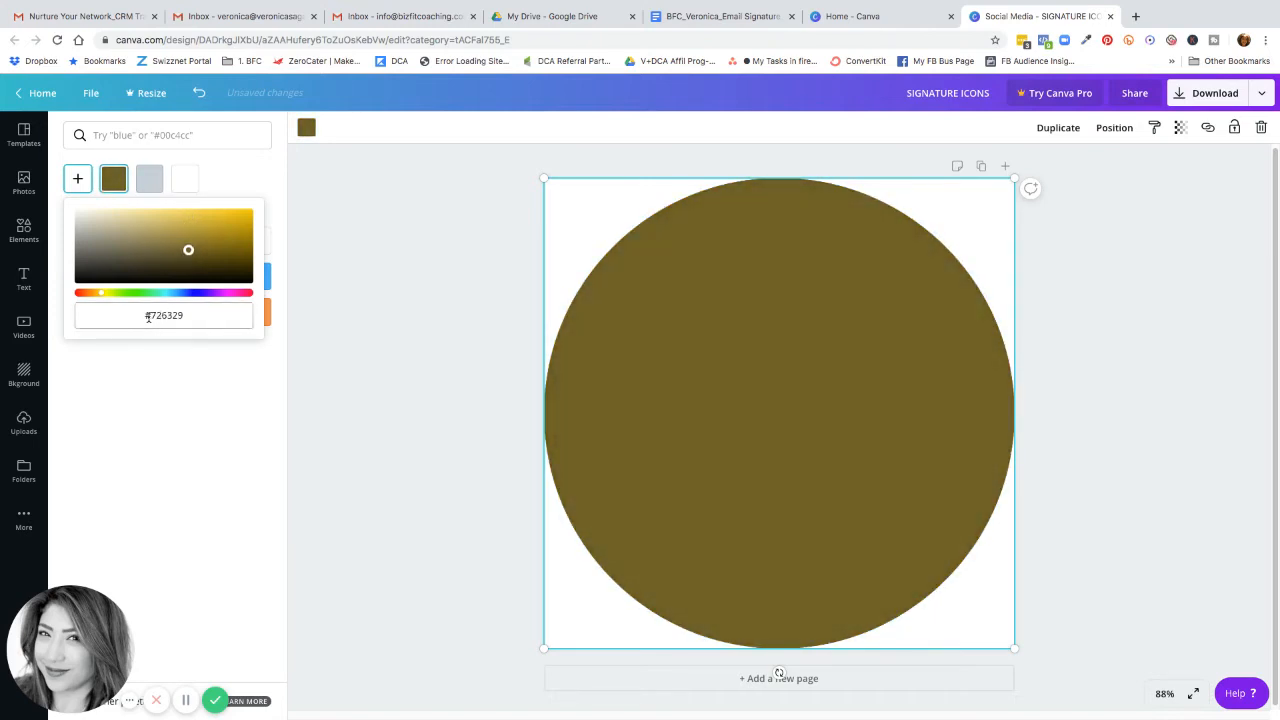
pyautogui.moveTo(151, 316); pyautogui.dragTo(253, 311)
pyautogui.write('5')
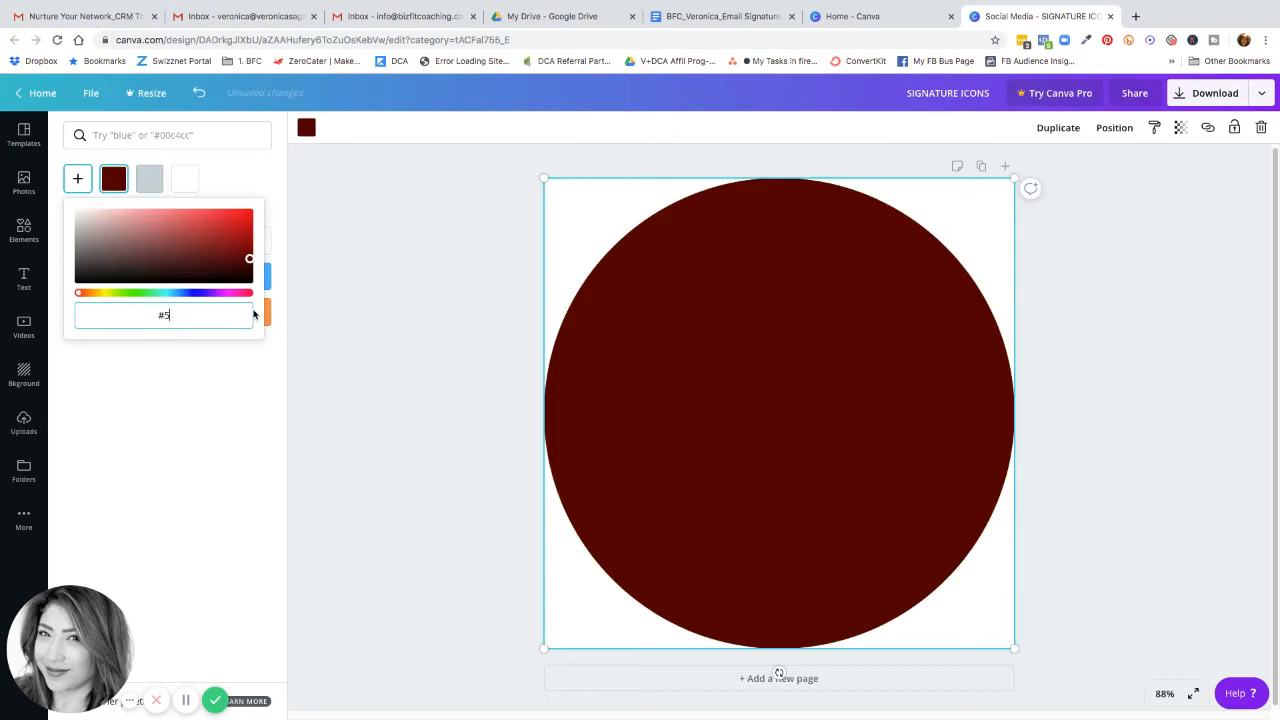
pyautogui.press('BackSpace')
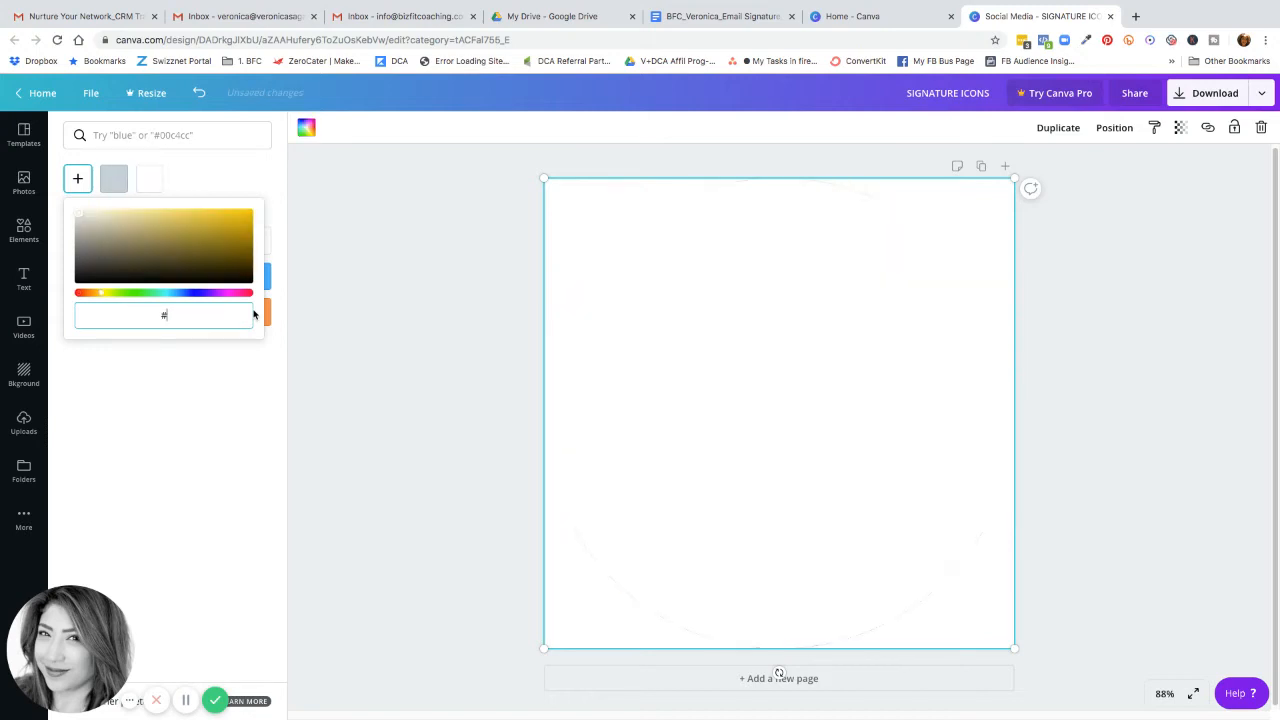
pyautogui.write('E3CB7C')
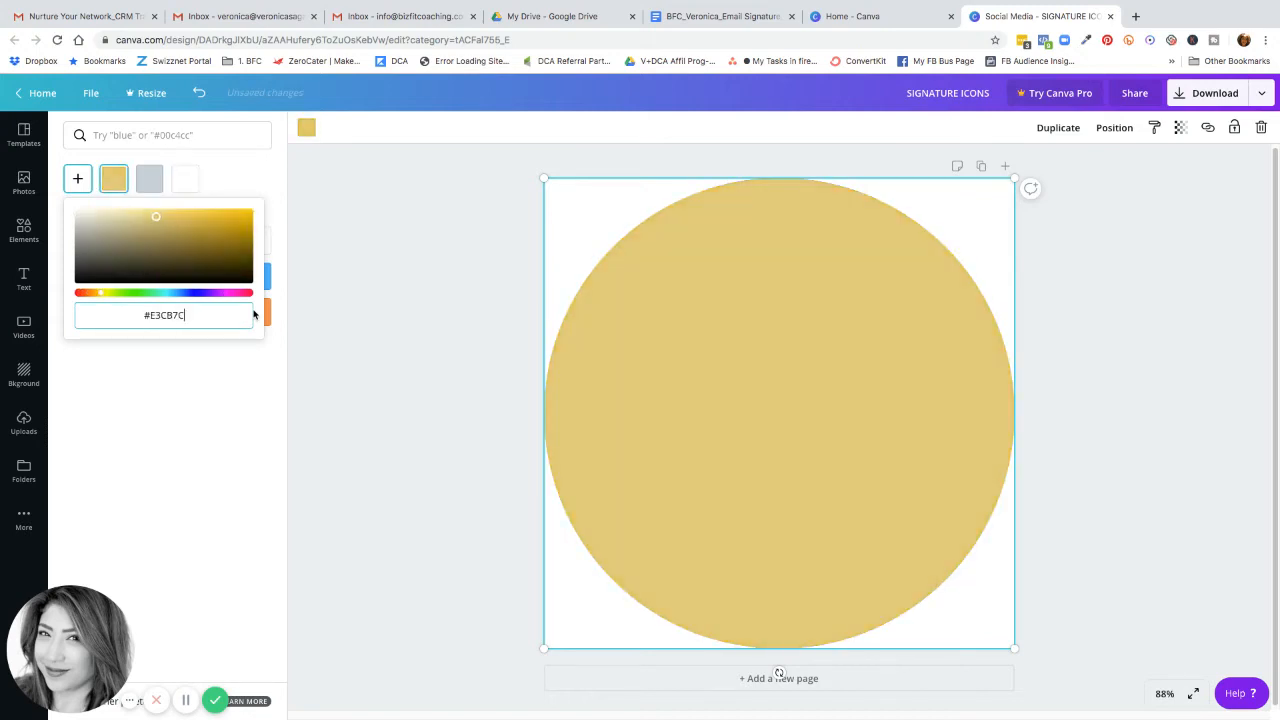
pyautogui.press('Return')
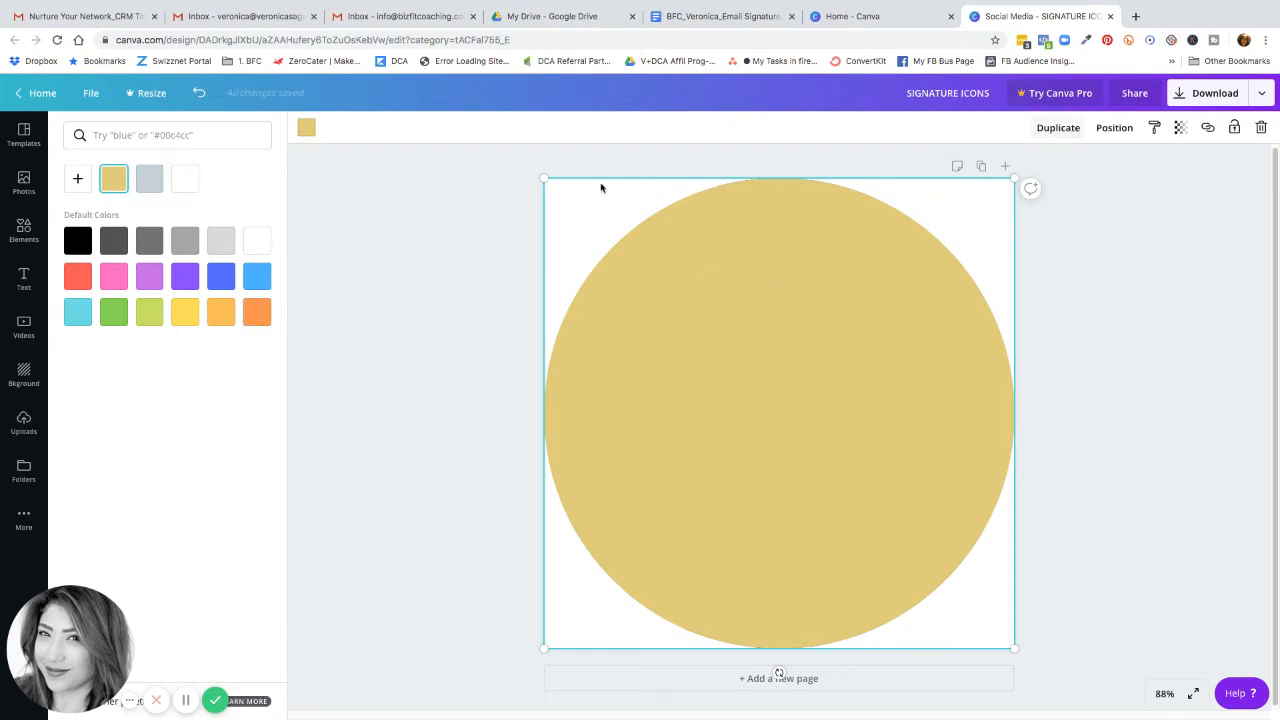
# Enlarge the gold circle slightly past the page edges and send it backward behind the portrait.
pyautogui.moveTo(540, 175); pyautogui.dragTo(539, 174)
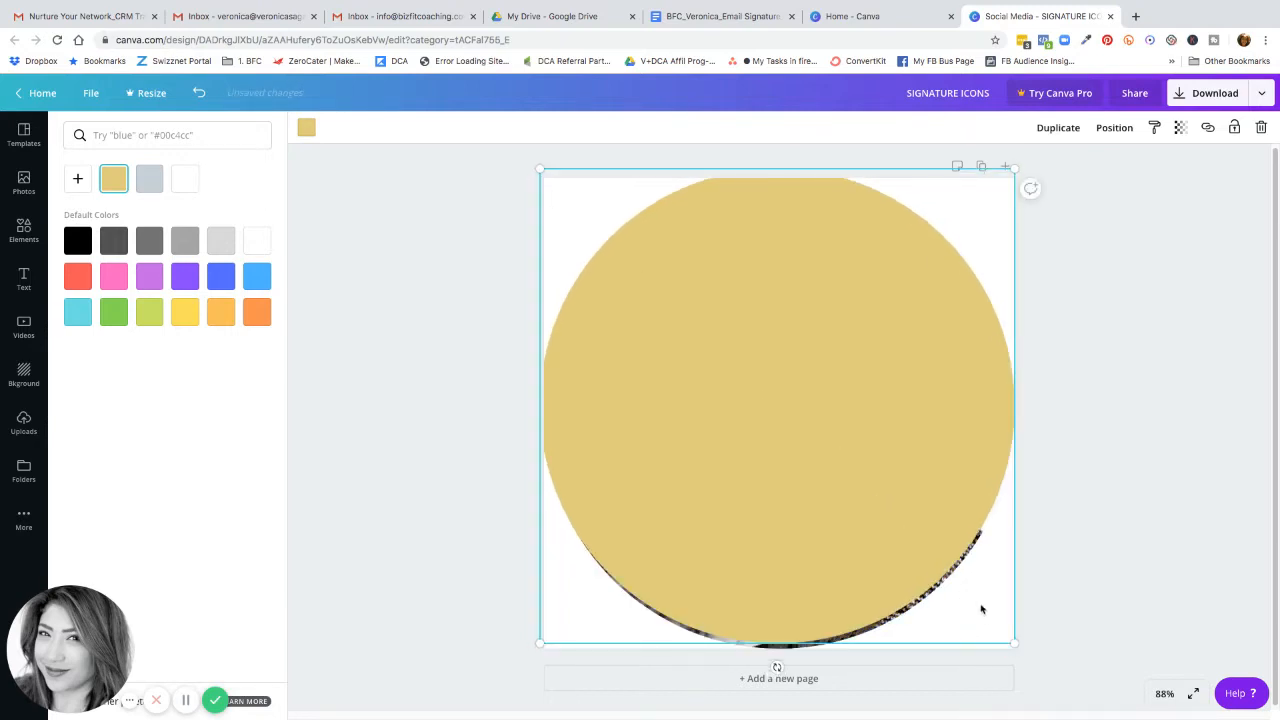
pyautogui.moveTo(1011, 643); pyautogui.dragTo(1023, 667)
pyautogui.moveTo(863, 535); pyautogui.dragTo(857, 534)
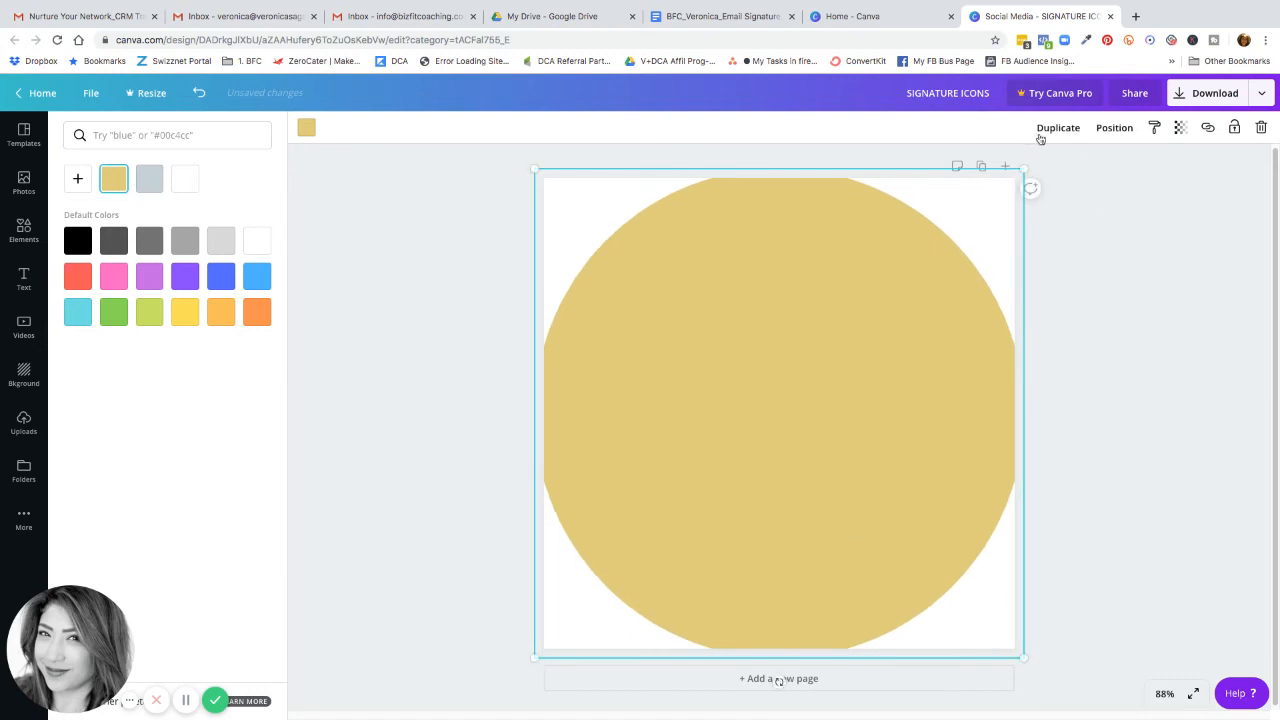
pyautogui.click(1110, 128)
pyautogui.click(1076, 168)
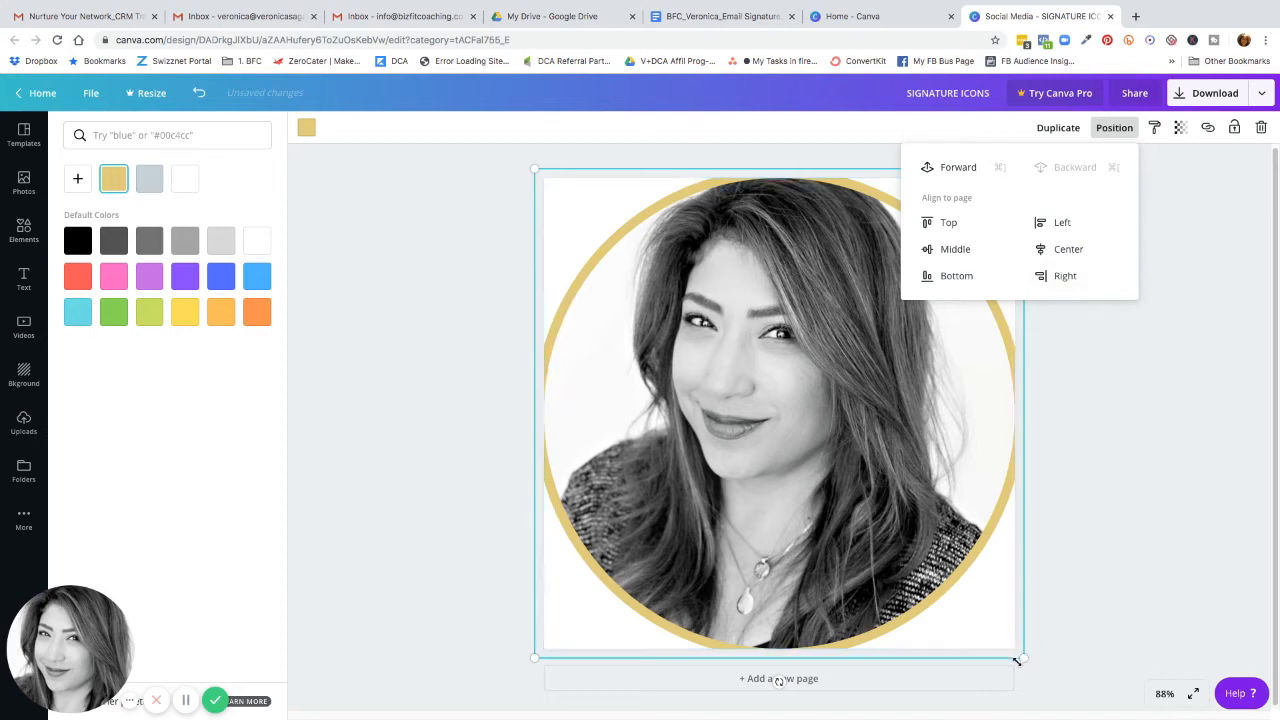
# Shrink the gold circle slightly from two opposite corners to leave a thin, even ring around the portrait.
pyautogui.moveTo(1022, 658); pyautogui.dragTo(1018, 653)
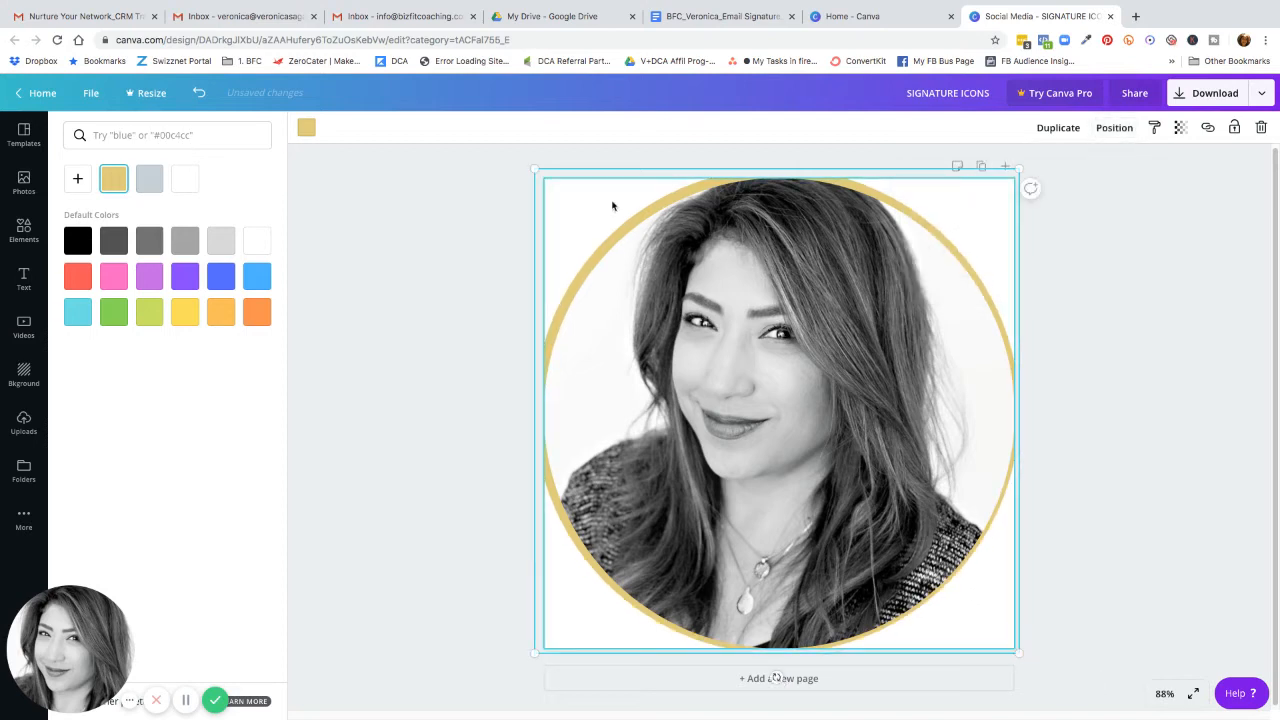
pyautogui.moveTo(534, 168); pyautogui.dragTo(540, 176)
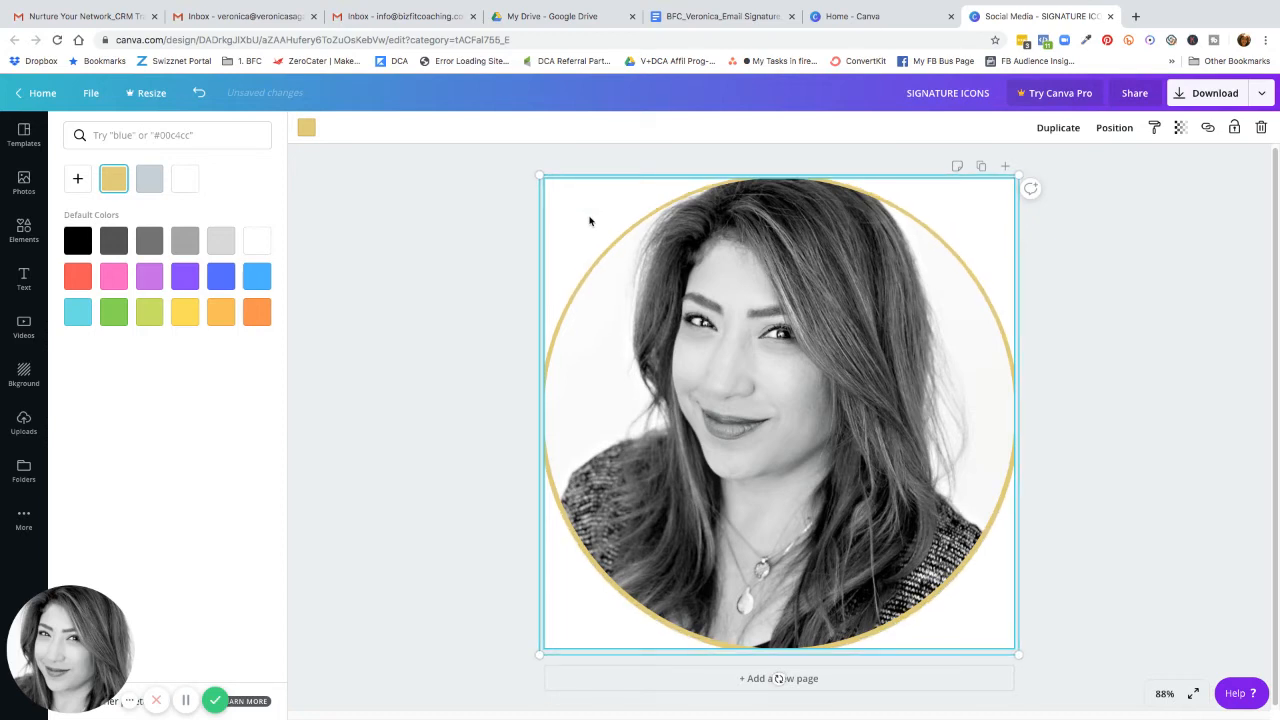
pyautogui.click(477, 240)
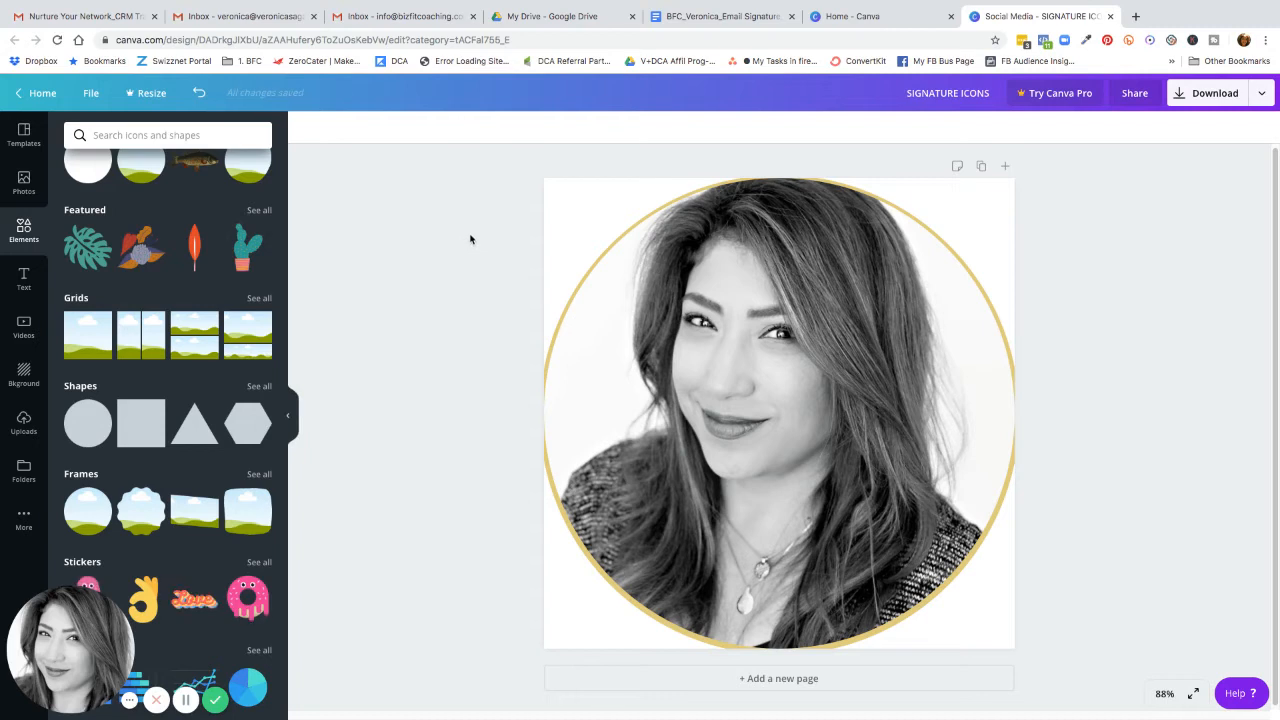
pyautogui.scroll(1, 200, 285)
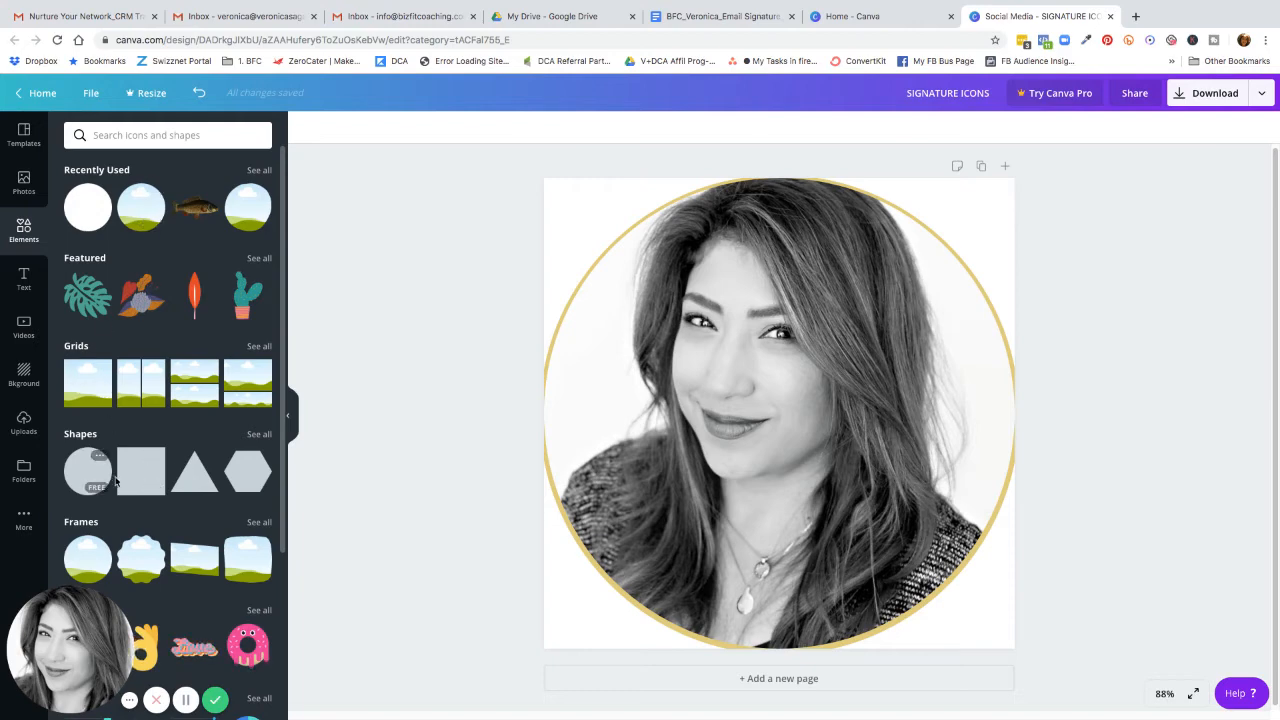
pyautogui.scroll(-2, 86, 514)
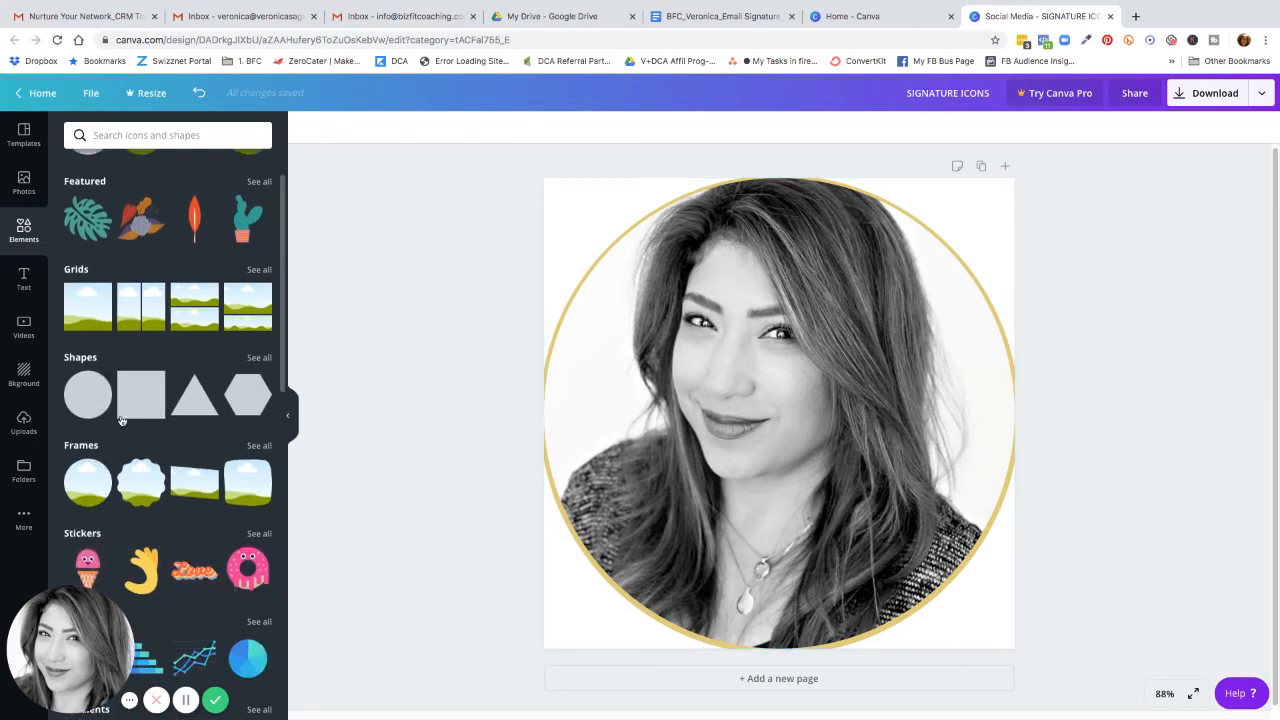
pyautogui.click(22, 424)
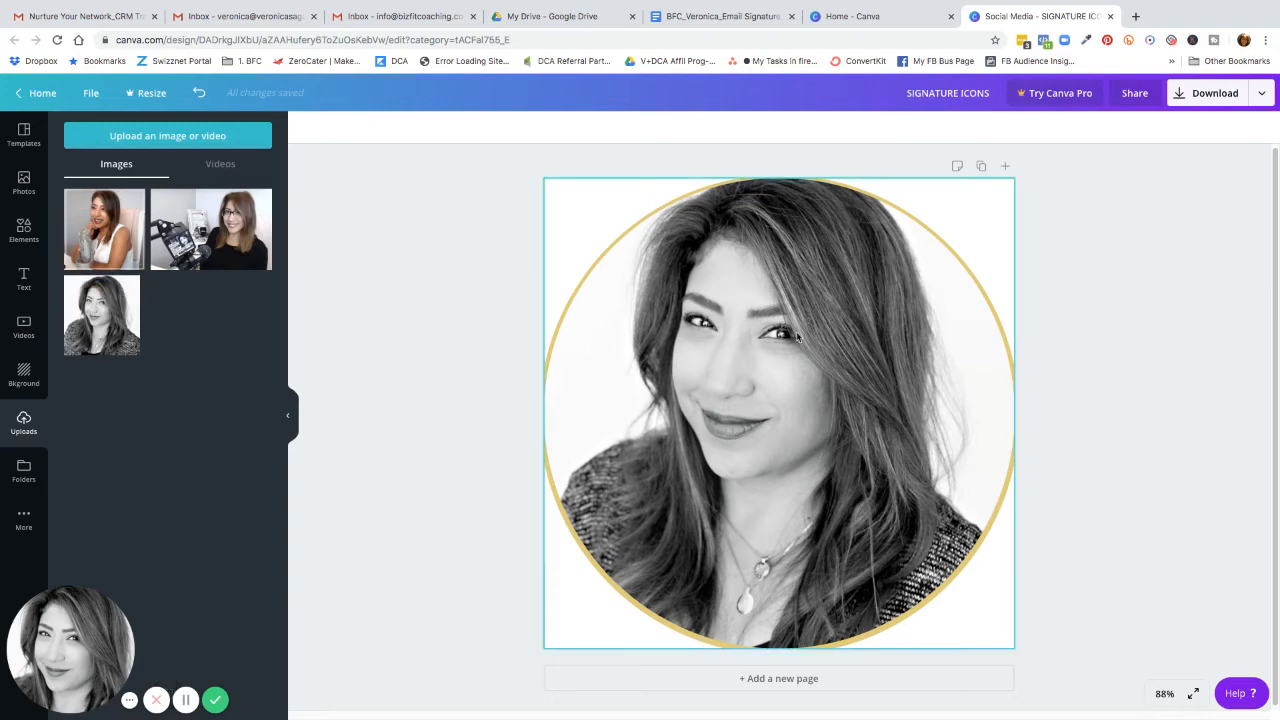
pyautogui.click(23, 230)
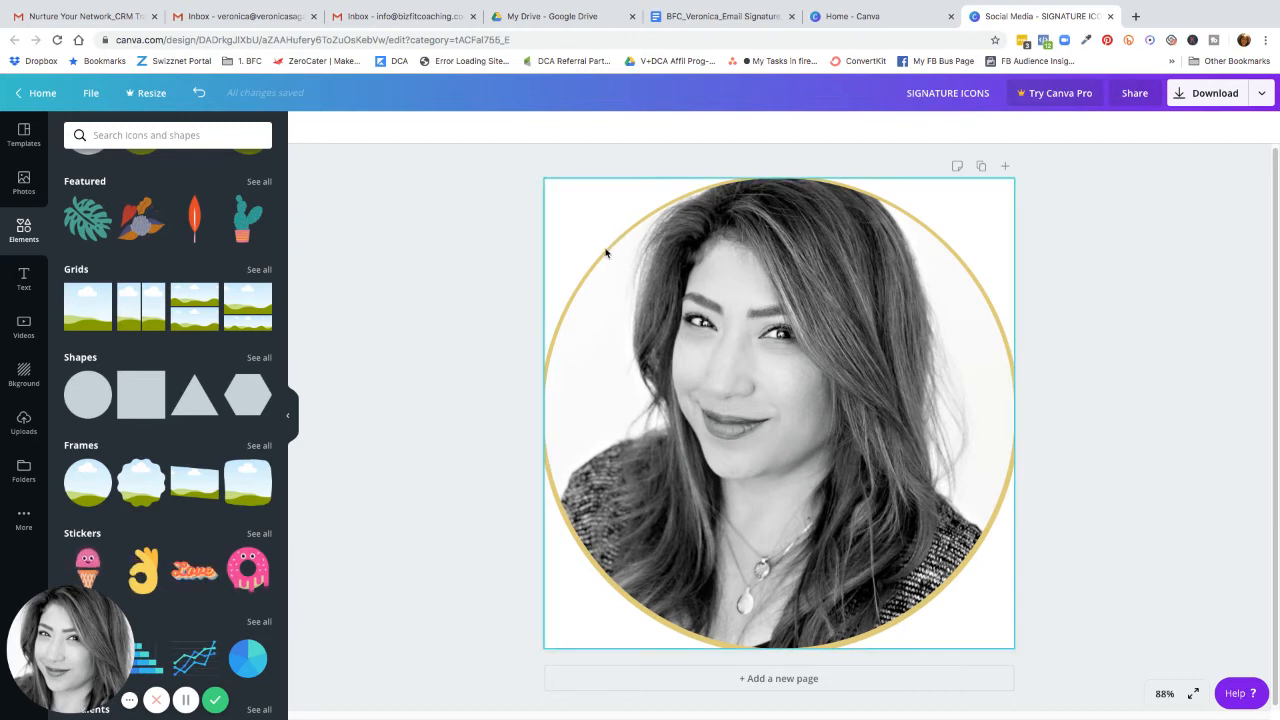
pyautogui.click(921, 220)
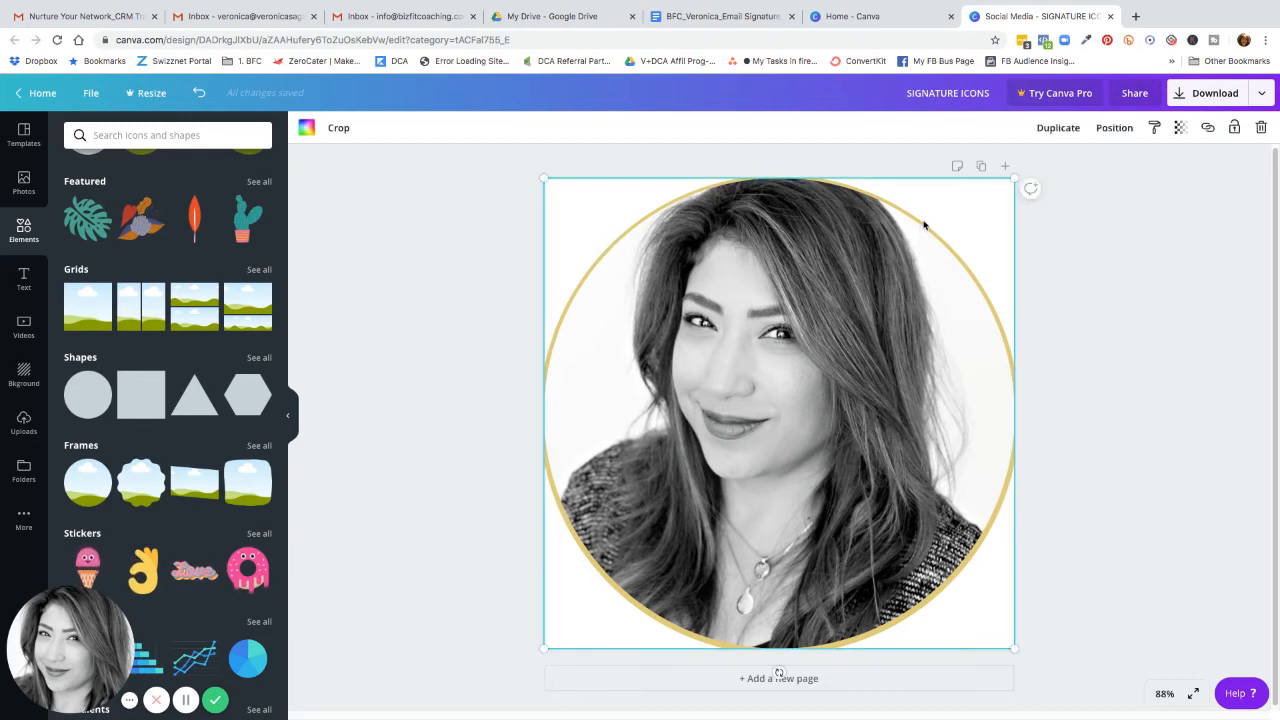
pyautogui.click(1128, 127)
pyautogui.click(1240, 245)
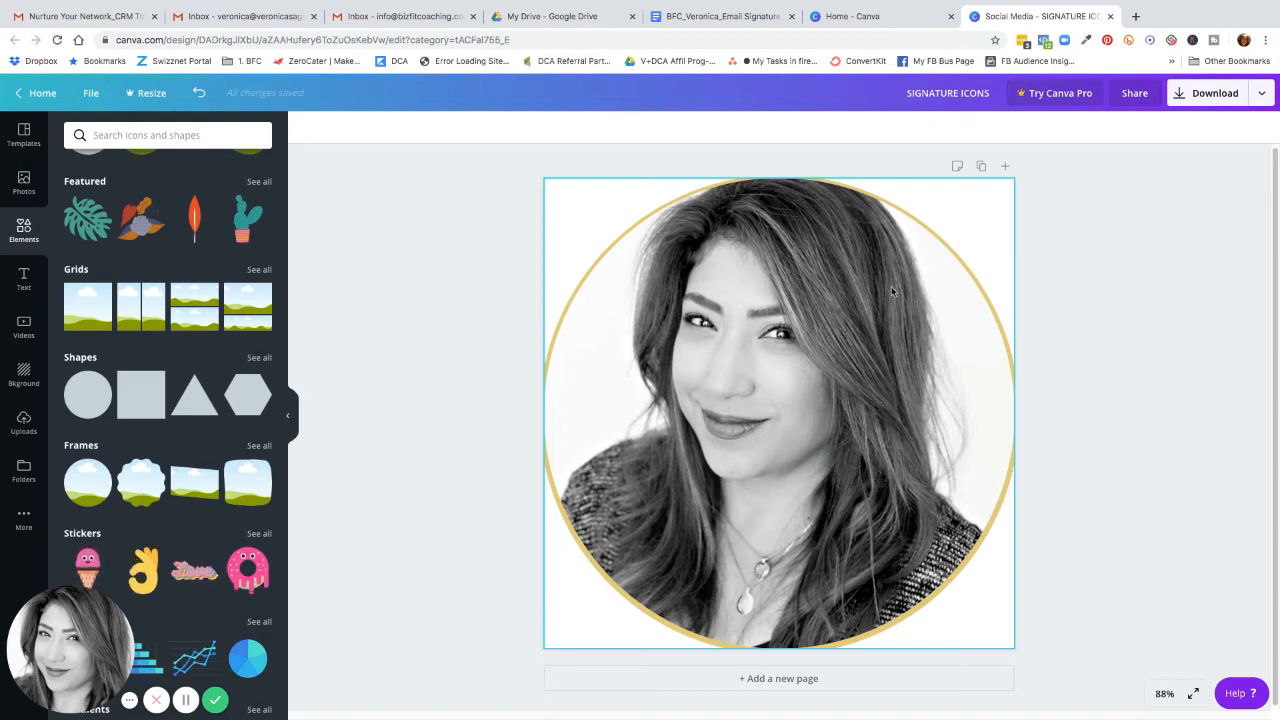
# Download the finished gold-ringed portrait design as a PNG and dismiss the Pro trial offer.
pyautogui.click(1186, 95)
pyautogui.click(1160, 260)
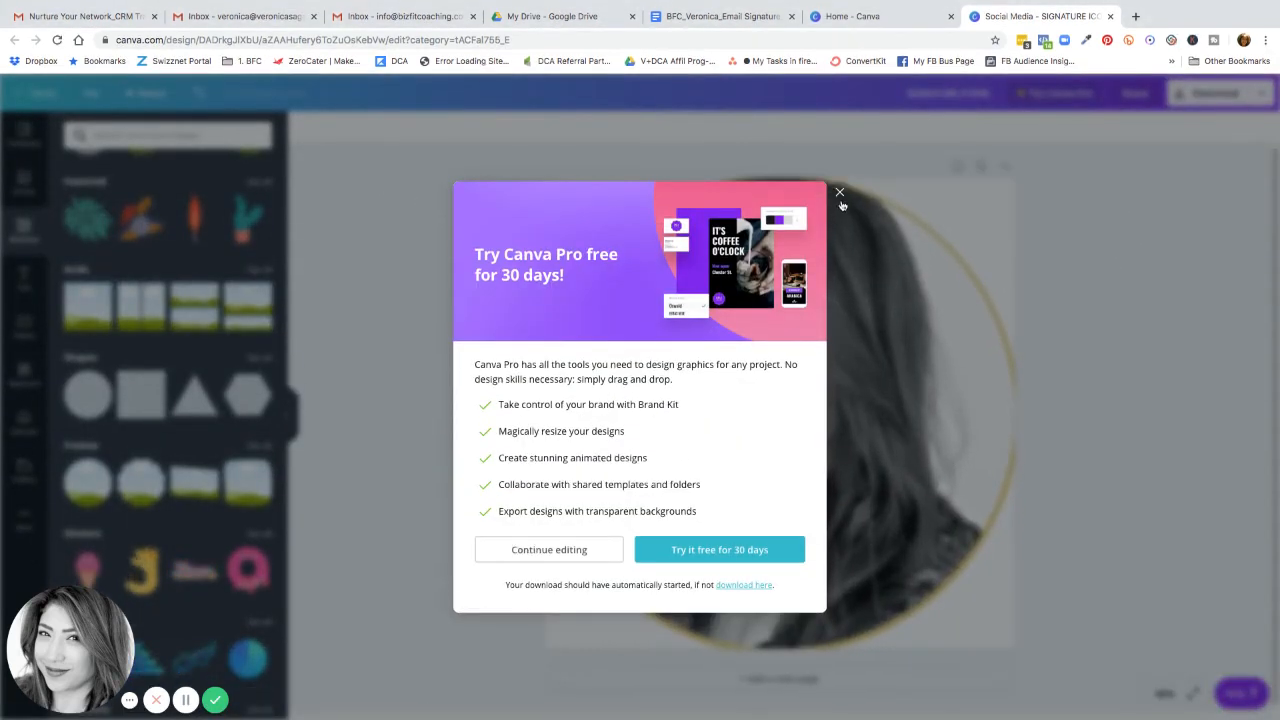
pyautogui.click(839, 206)
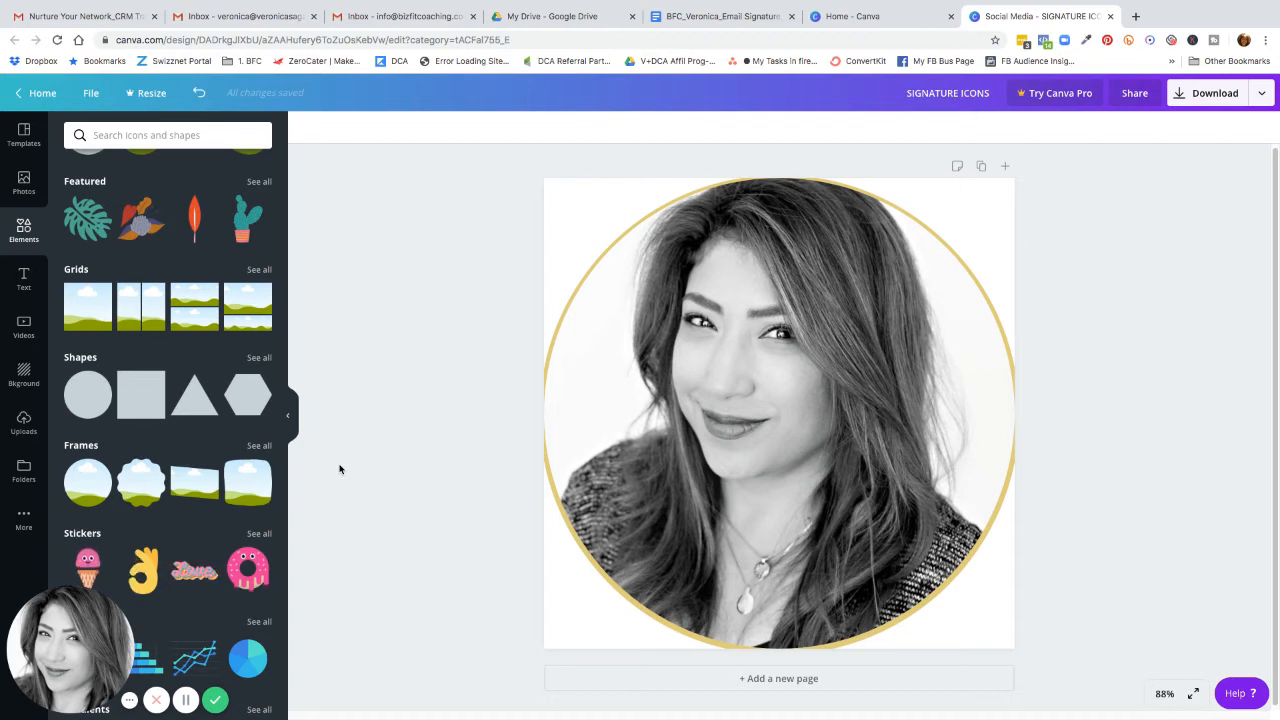
pyautogui.click(289, 416)
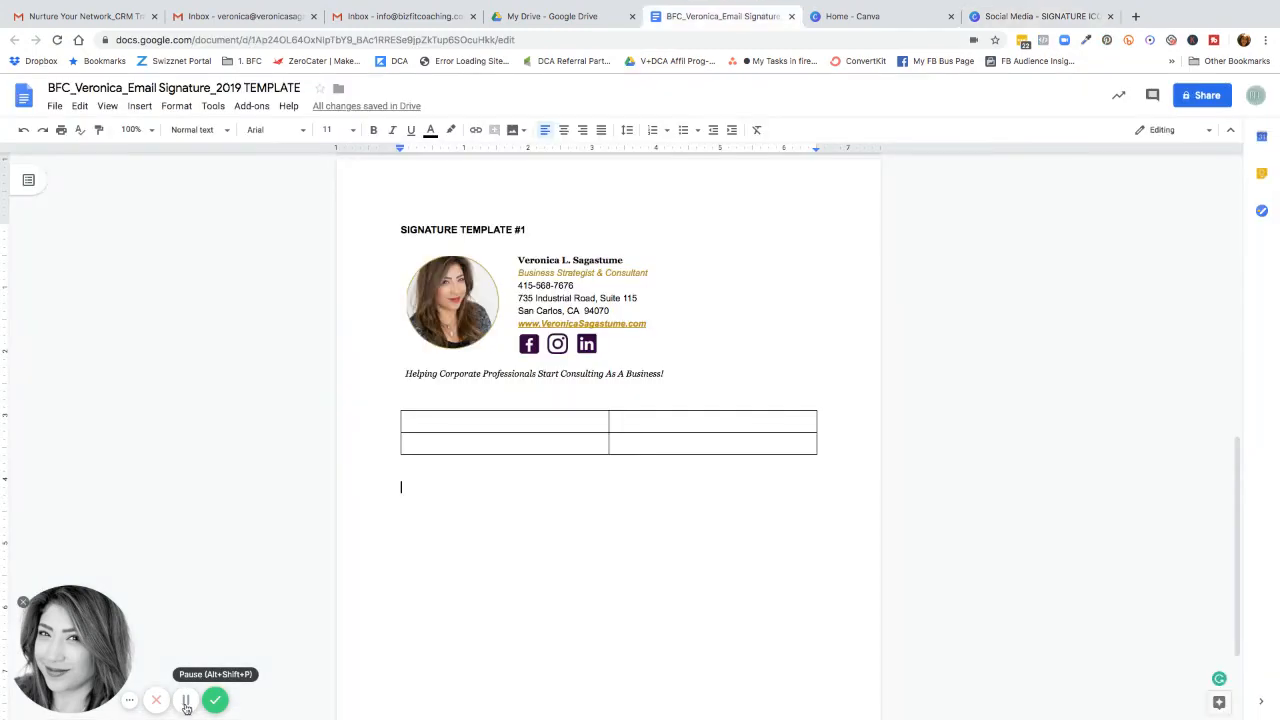
# In the Google Docs signature document, insert SIGNATURE ICONS.png from the computer's Downloads folder below the empty table.
pyautogui.click(139, 106)
pyautogui.moveTo(188, 133)
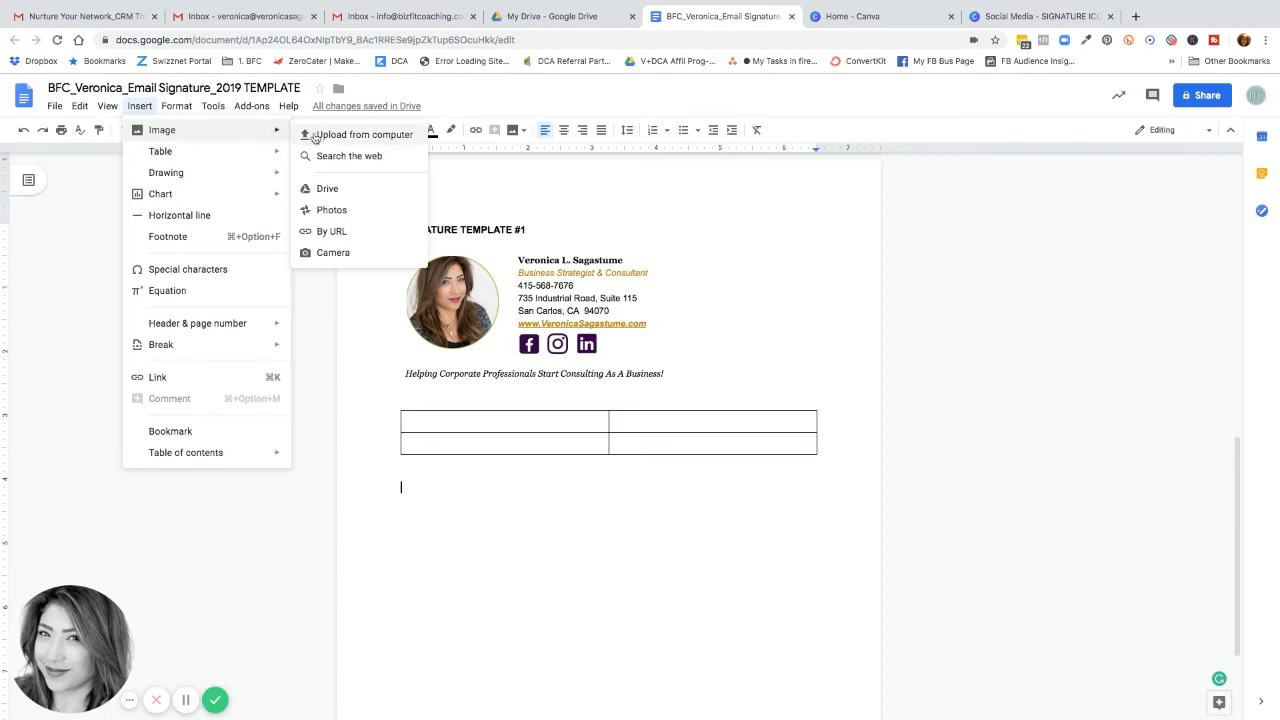
pyautogui.click(345, 134)
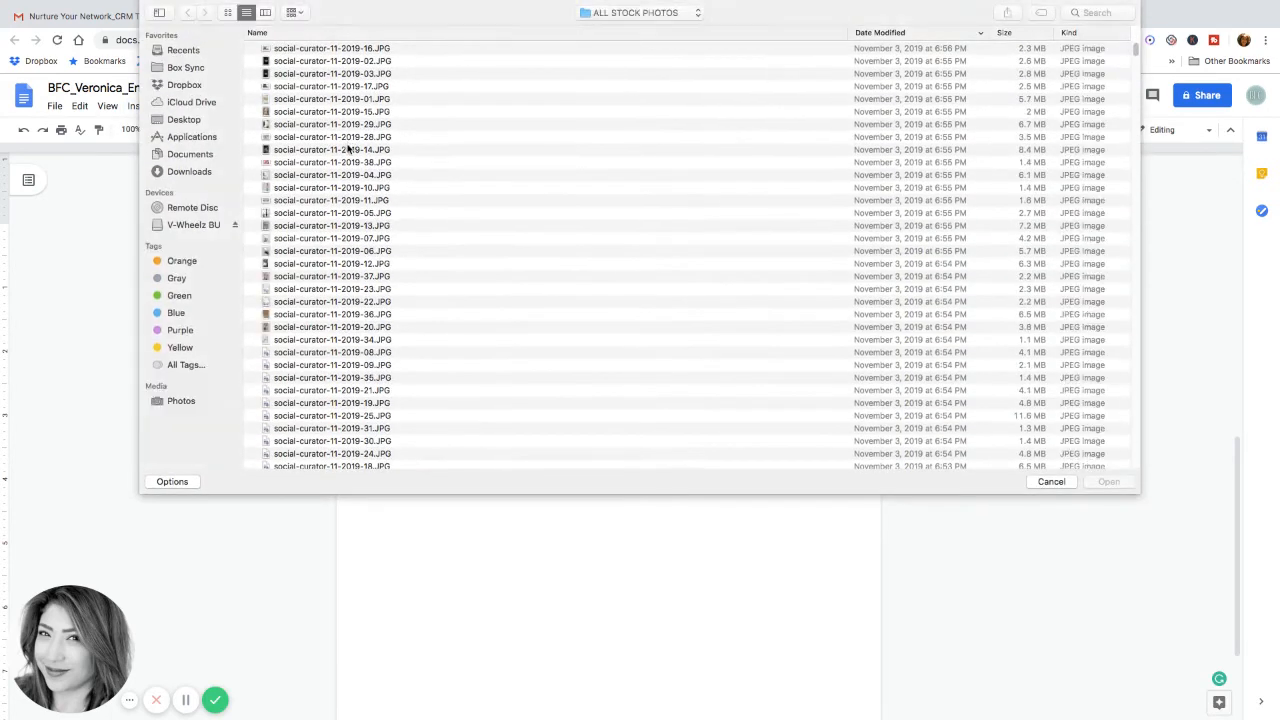
pyautogui.click(189, 173)
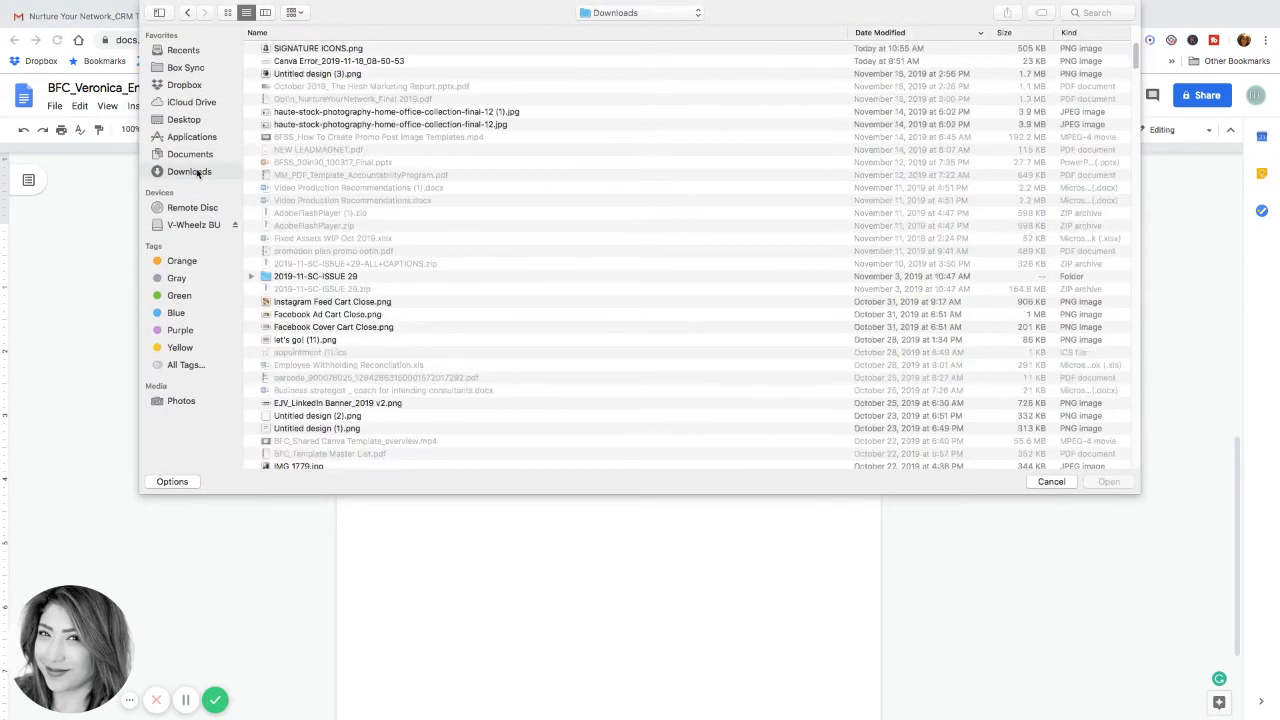
pyautogui.click(343, 49)
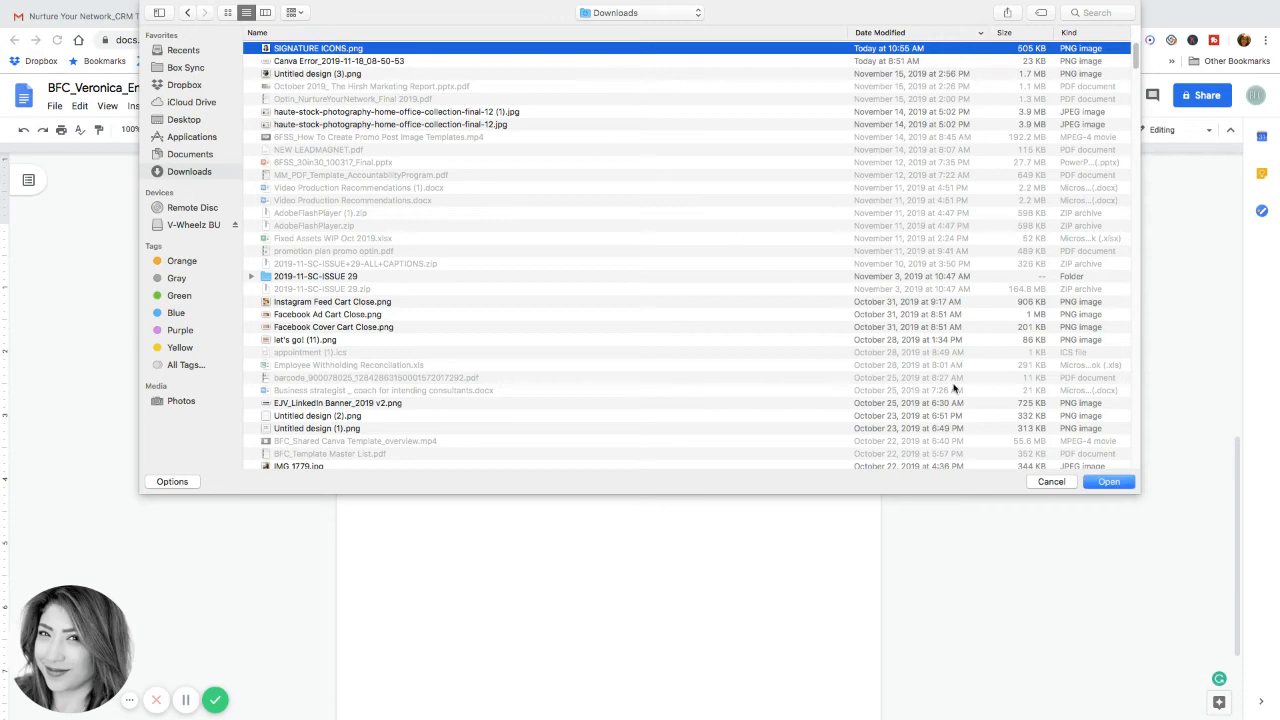
pyautogui.click(1108, 481)
# Shrink the inserted portrait to thumbnail size and move it into the table's upper-left cell.
pyautogui.click(597, 384)
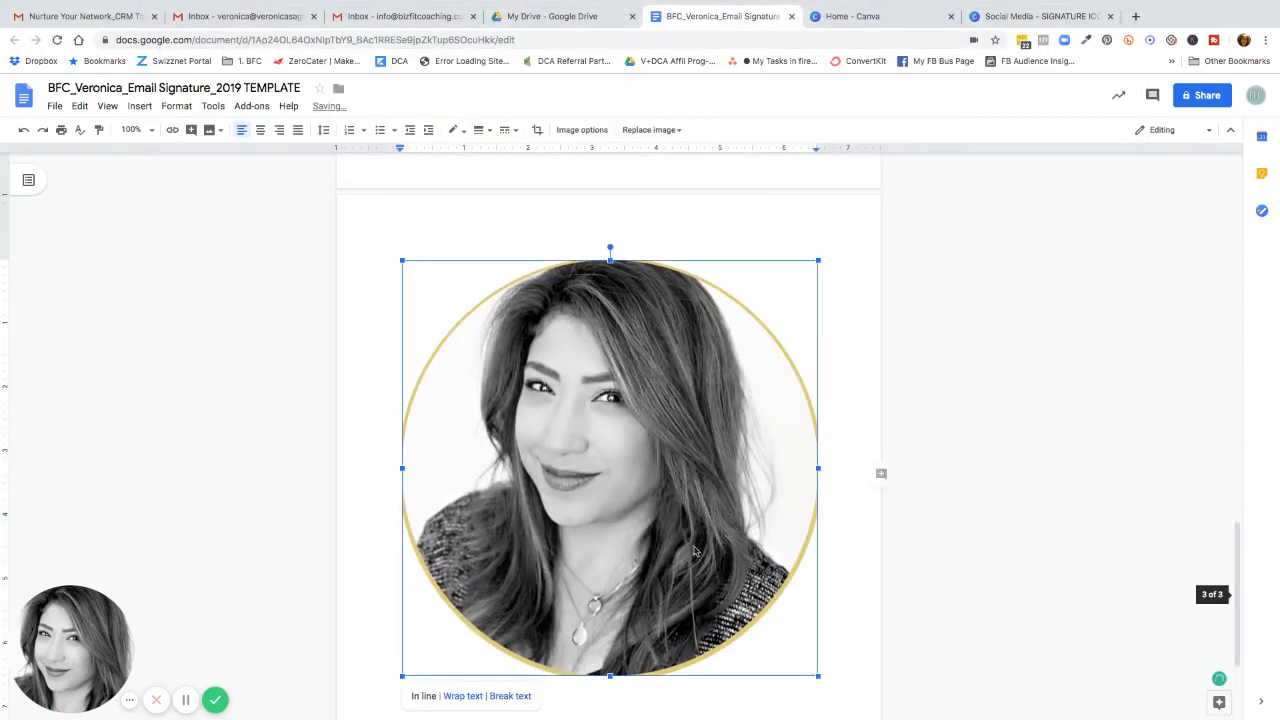
pyautogui.moveTo(791, 652); pyautogui.dragTo(460, 320)
pyautogui.scroll(1, 550, 350)
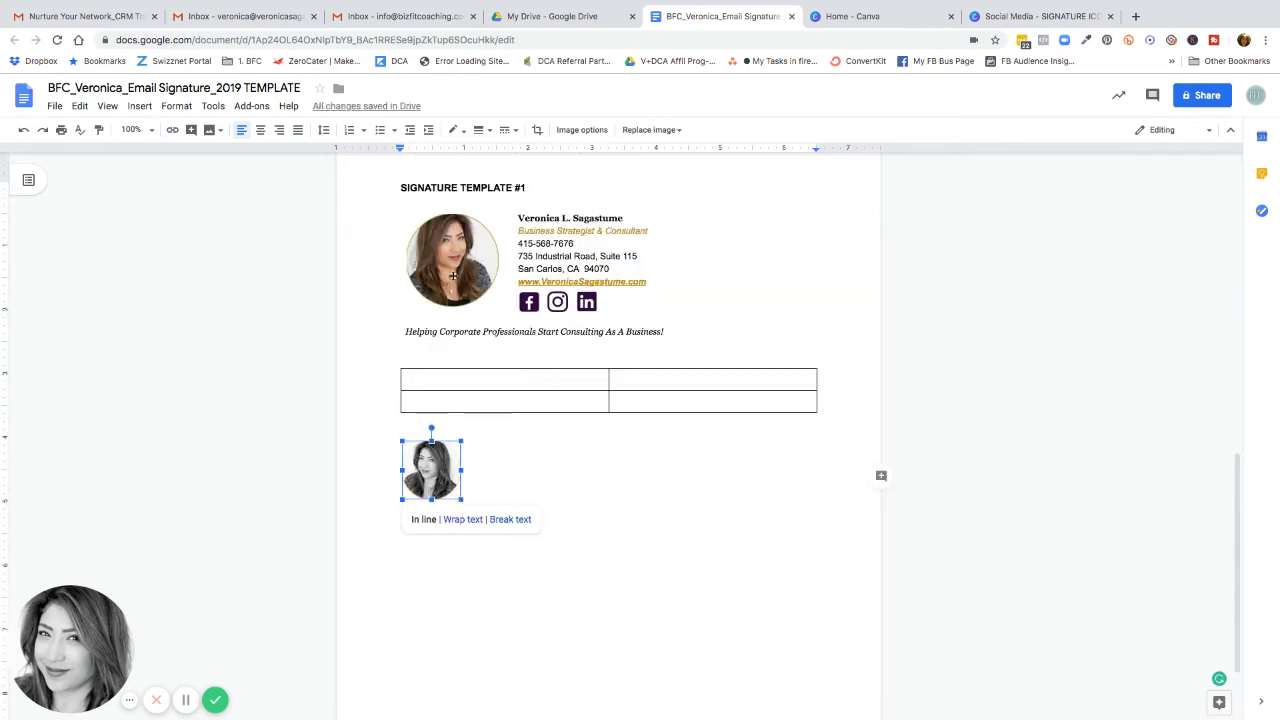
pyautogui.moveTo(462, 499); pyautogui.dragTo(492, 381)
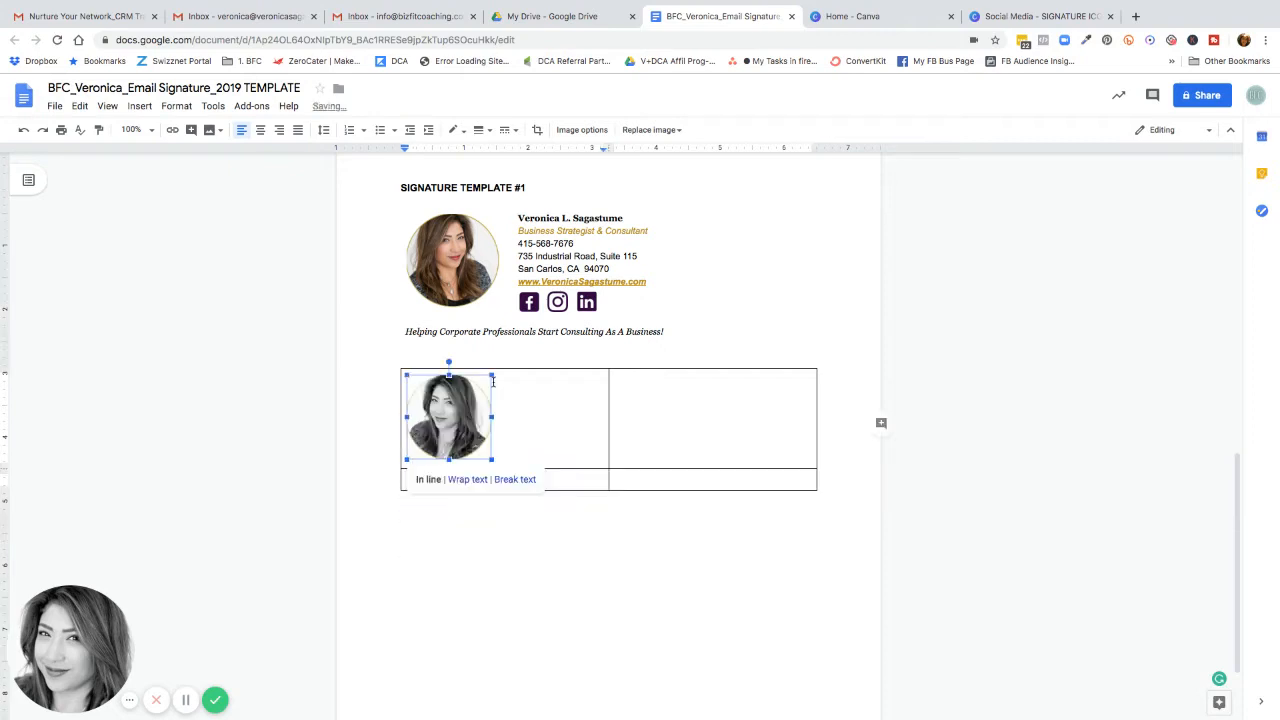
# Enlarge the portrait slightly to about the size of the template photo and narrow the first column around it.
pyautogui.click(514, 404)
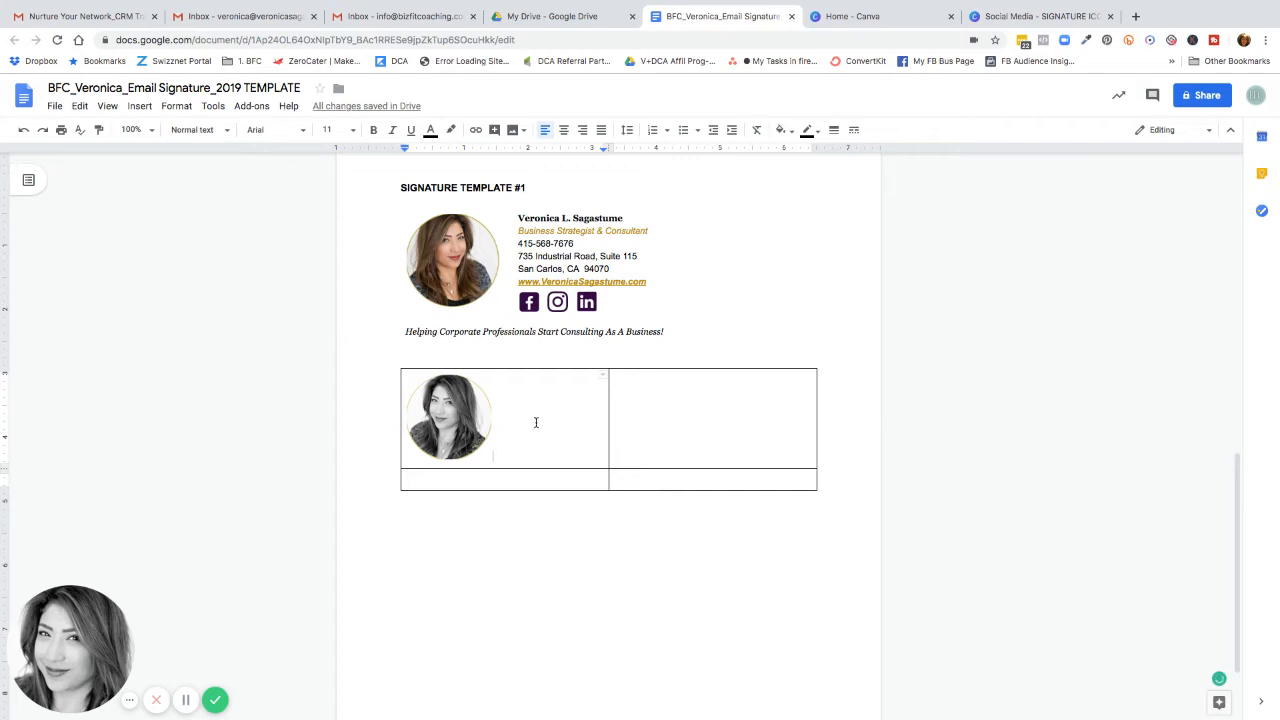
pyautogui.click(454, 418)
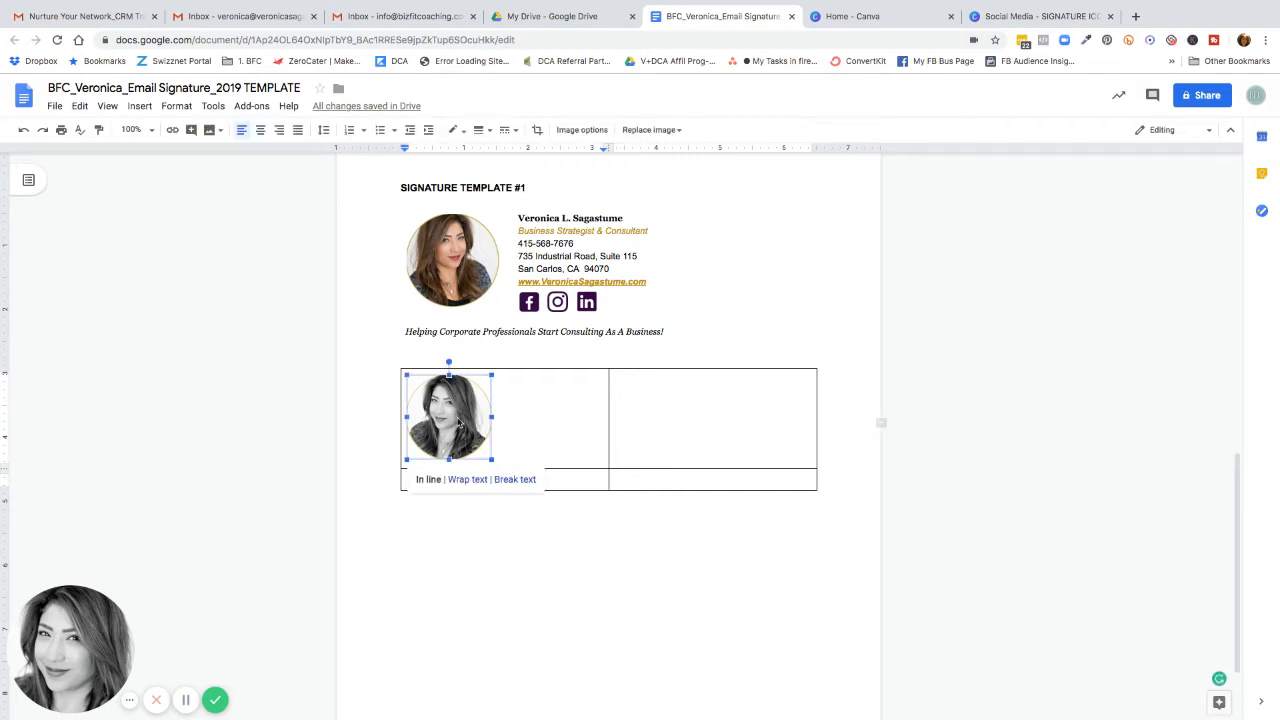
pyautogui.moveTo(492, 459); pyautogui.dragTo(505, 472)
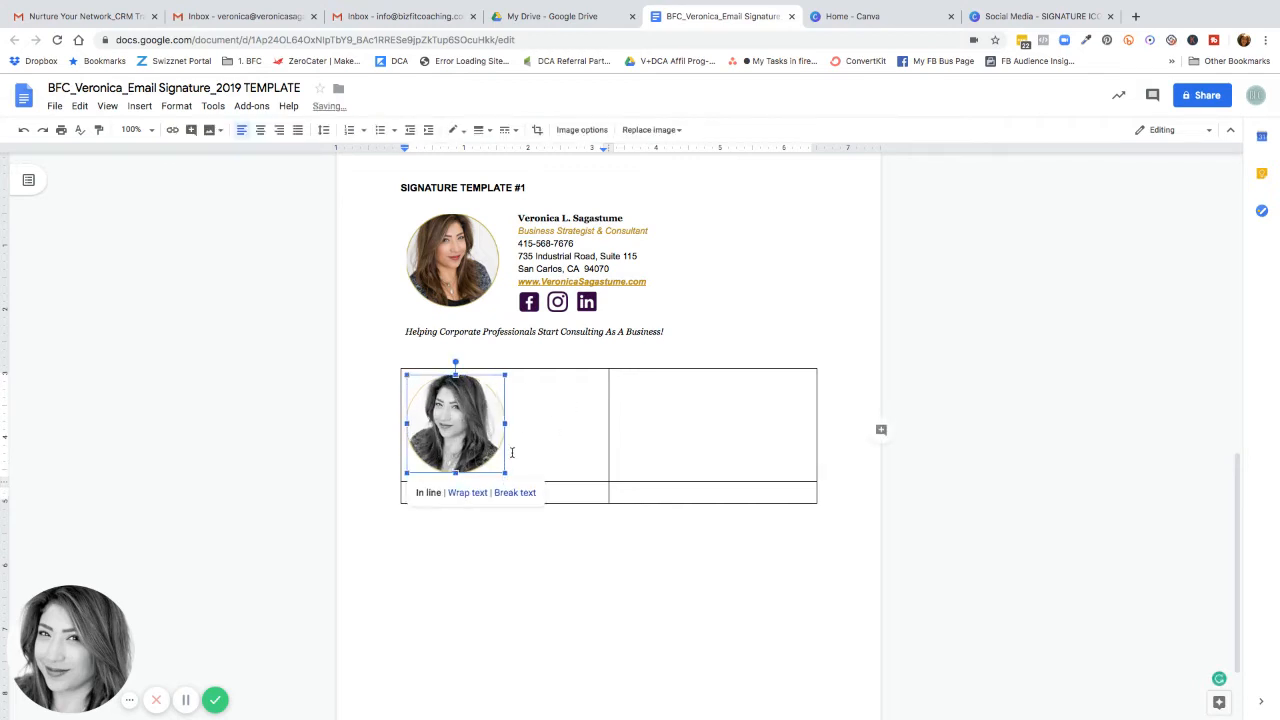
pyautogui.click(588, 418)
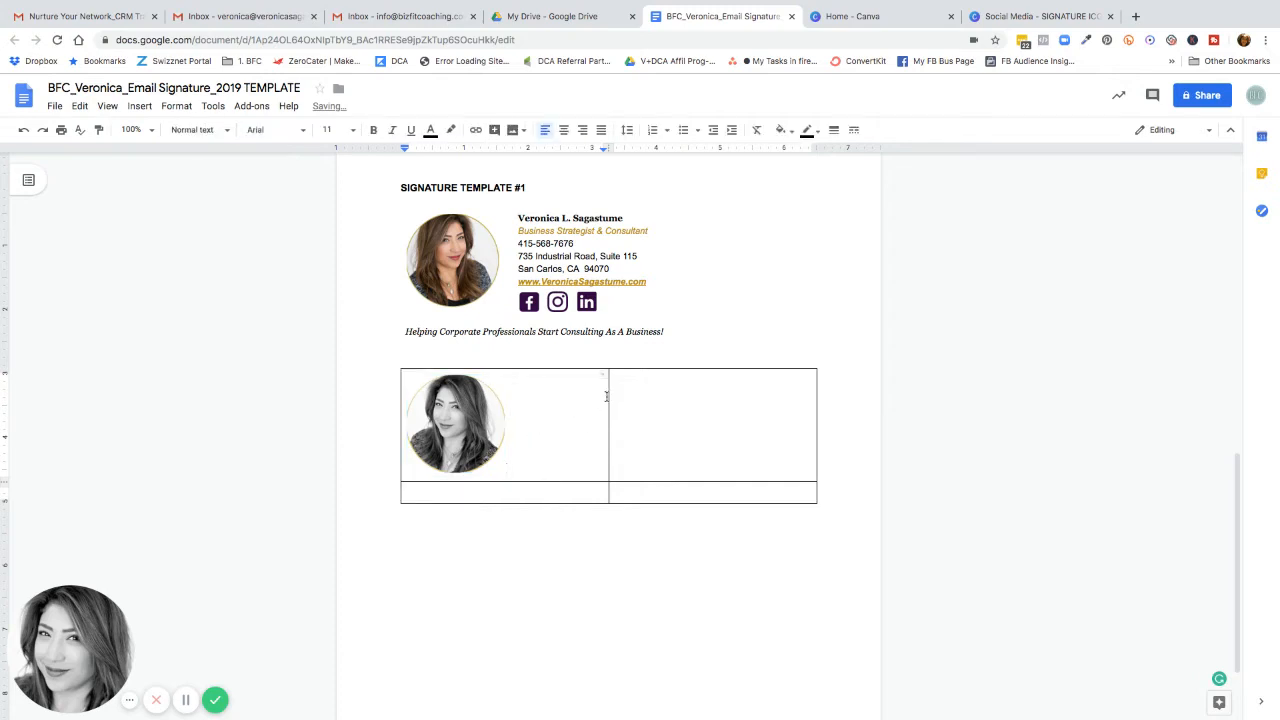
pyautogui.moveTo(607, 399); pyautogui.dragTo(528, 404)
pyautogui.moveTo(440, 492); pyautogui.dragTo(562, 489)
pyautogui.click(472, 492)
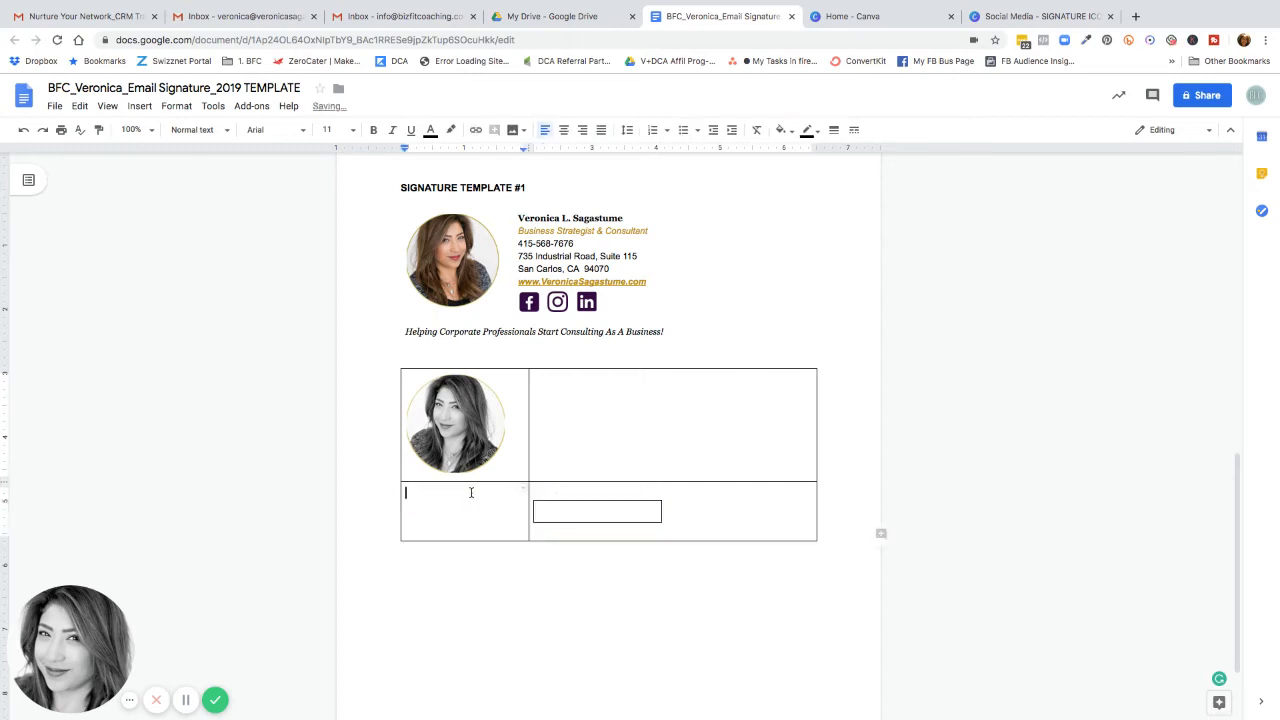
pyautogui.moveTo(461, 492); pyautogui.dragTo(557, 497)
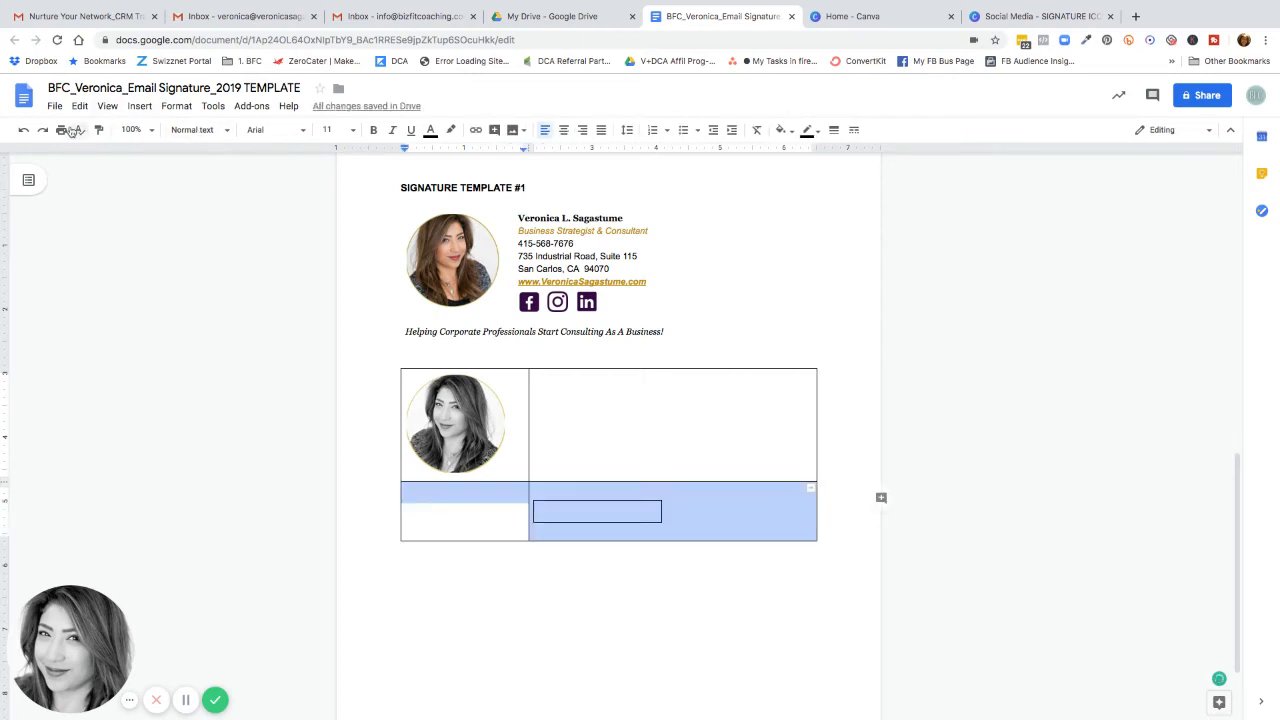
pyautogui.click(23, 129)
pyautogui.click(23, 129)
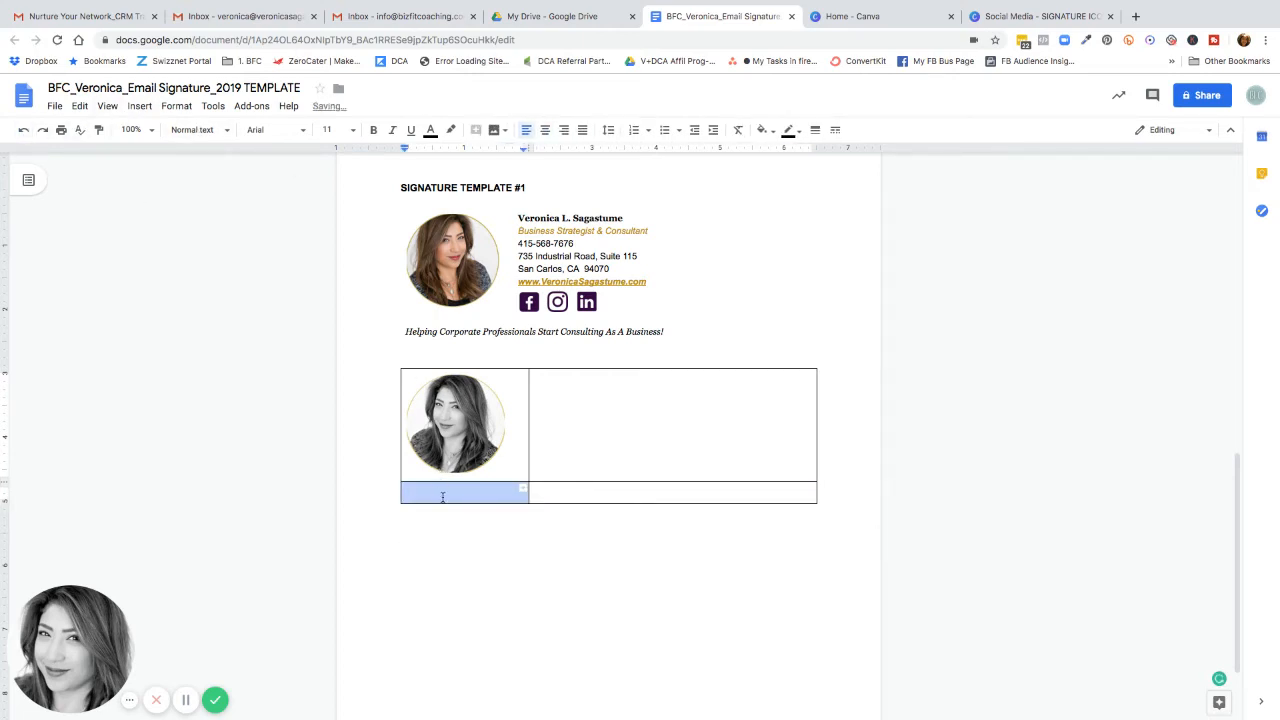
pyautogui.moveTo(444, 491); pyautogui.dragTo(582, 485)
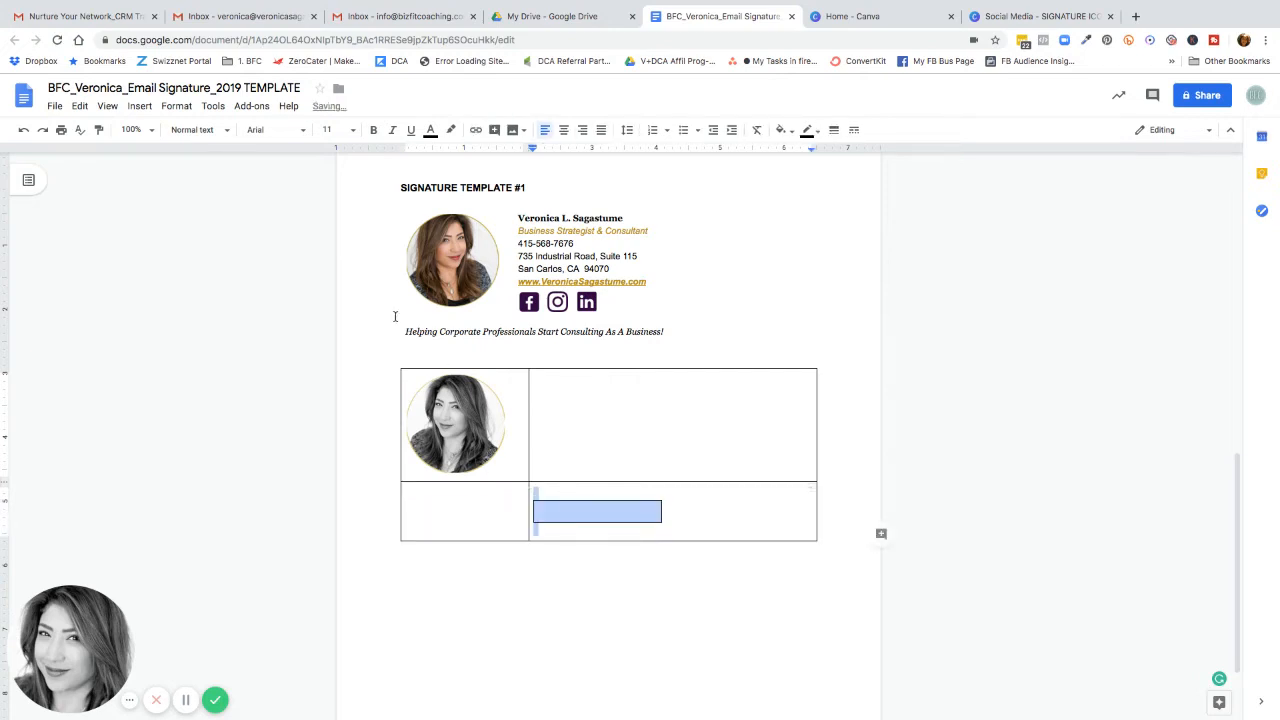
pyautogui.click(23, 129)
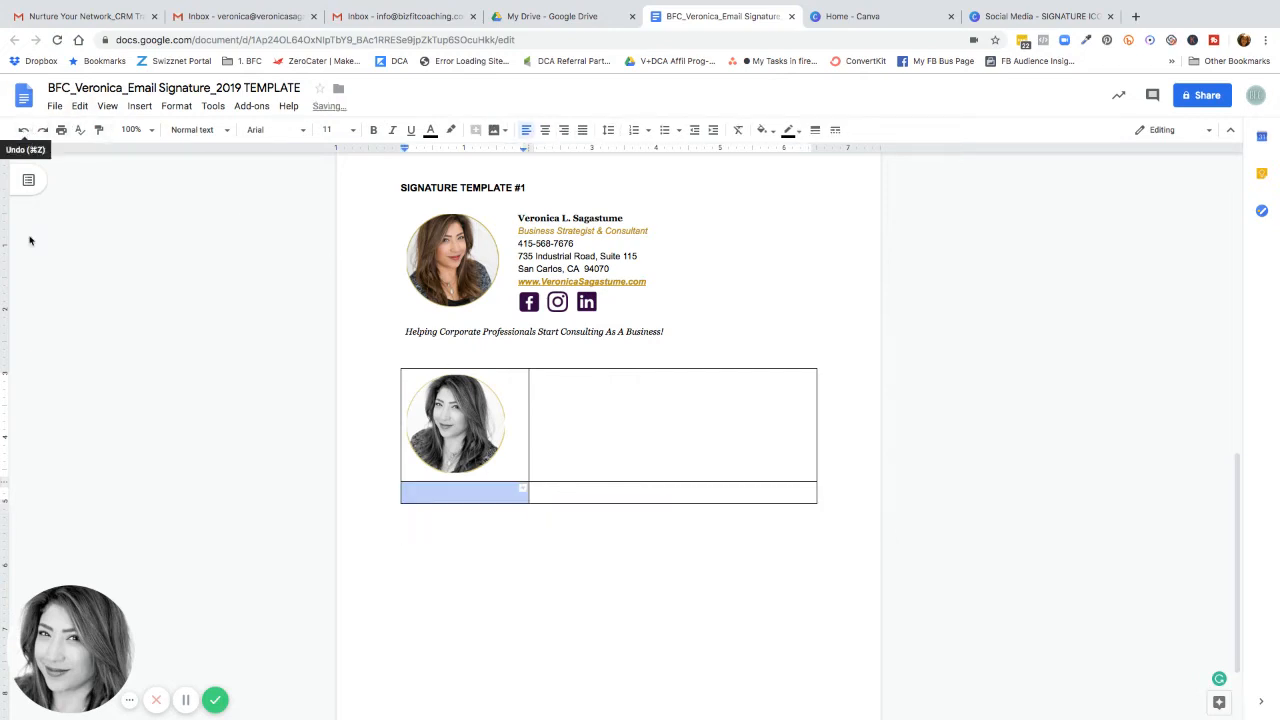
# Merge the two cells of the table's bottom row into one cell.
pyautogui.click(453, 596)
pyautogui.moveTo(449, 488); pyautogui.dragTo(567, 484)
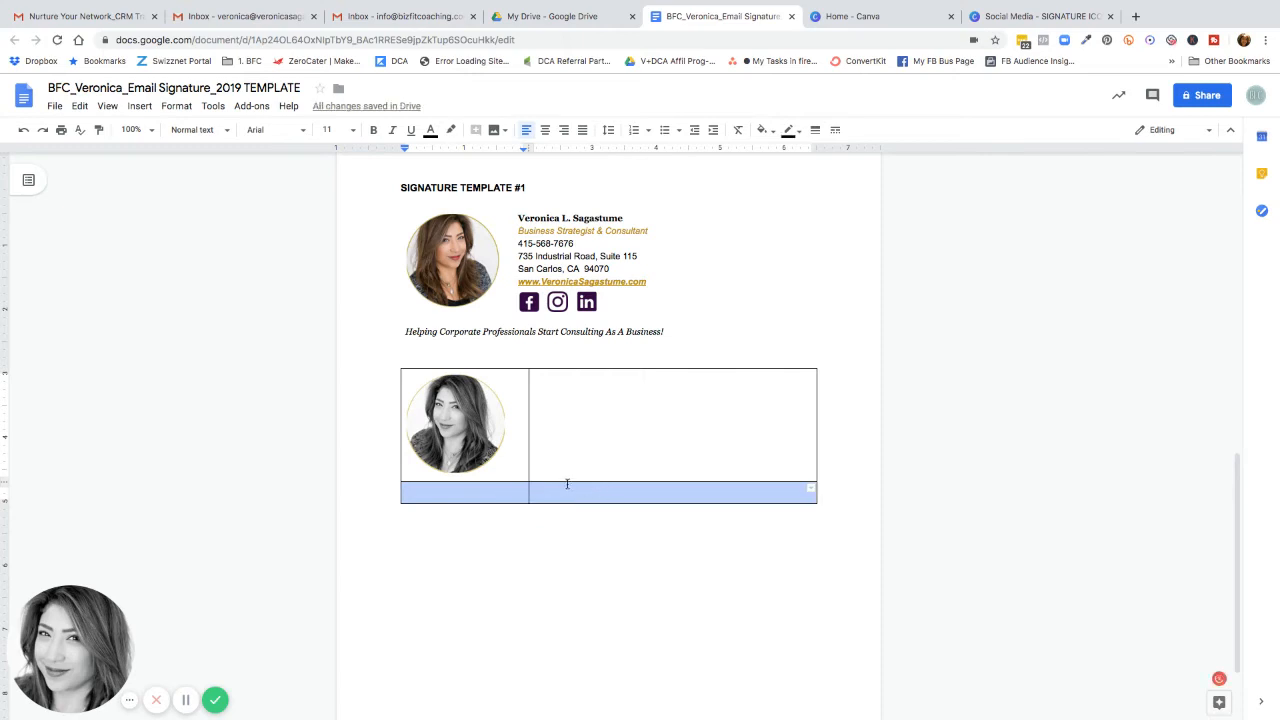
pyautogui.rightClick(509, 492)
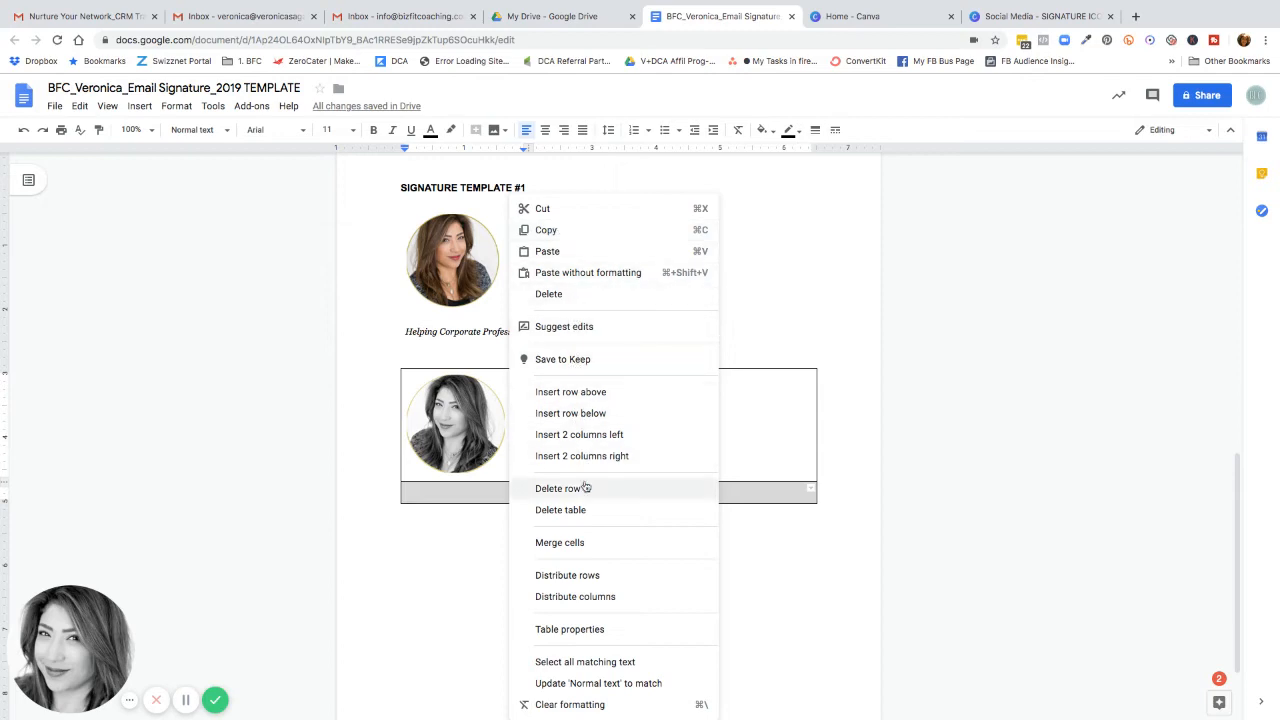
pyautogui.click(581, 542)
pyautogui.click(580, 539)
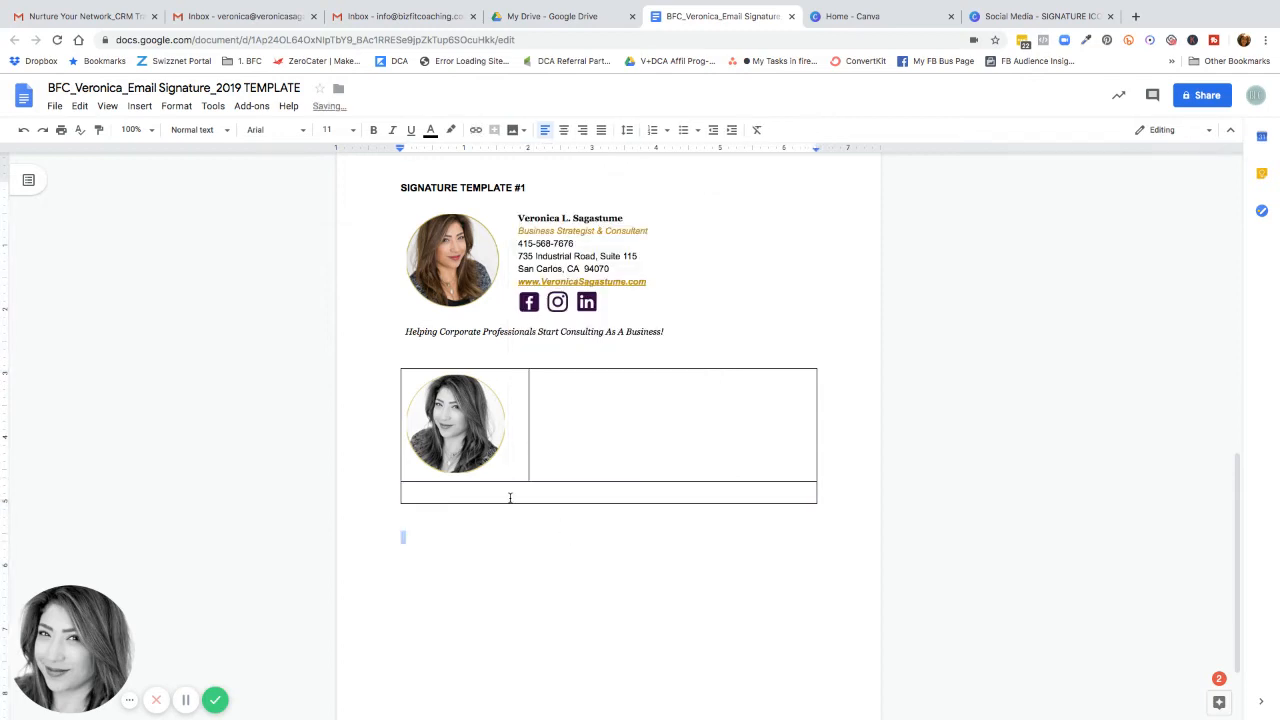
# Copy the tagline "Helping Corporate Professionals Start Consulting As A Business!" from the template into the merged bottom row.
pyautogui.click(501, 495)
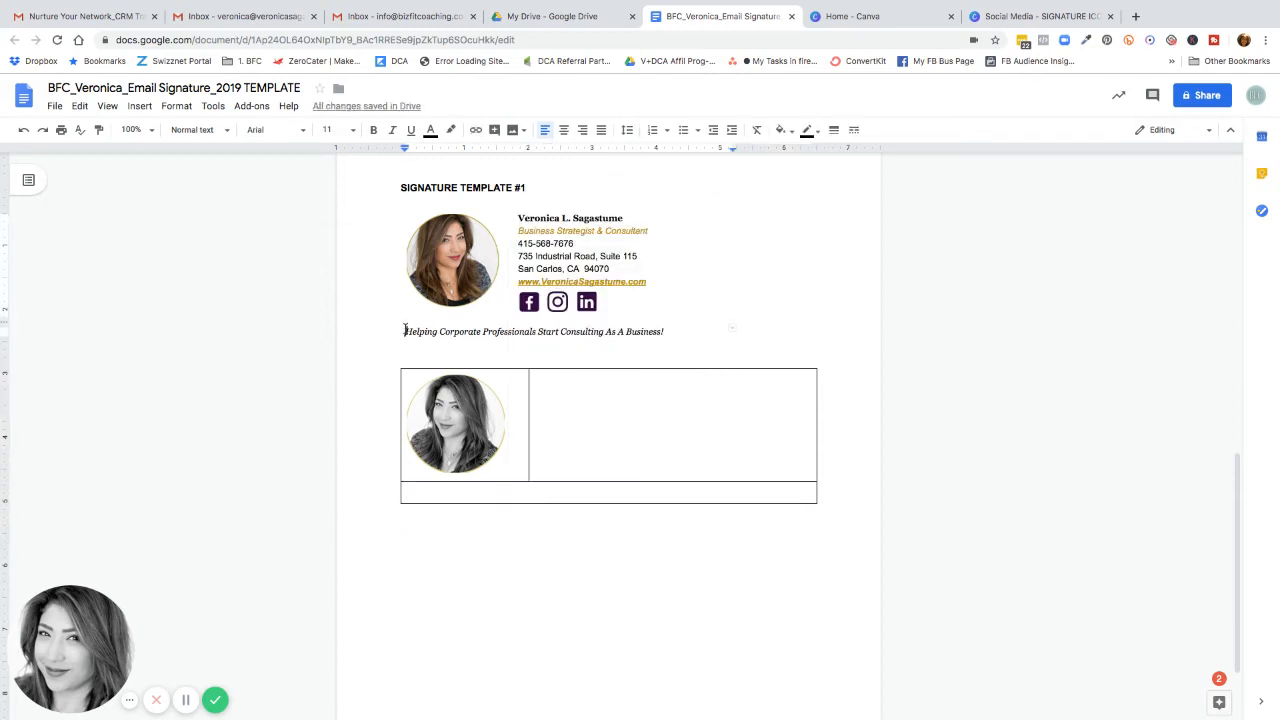
pyautogui.moveTo(403, 329); pyautogui.dragTo(660, 330)
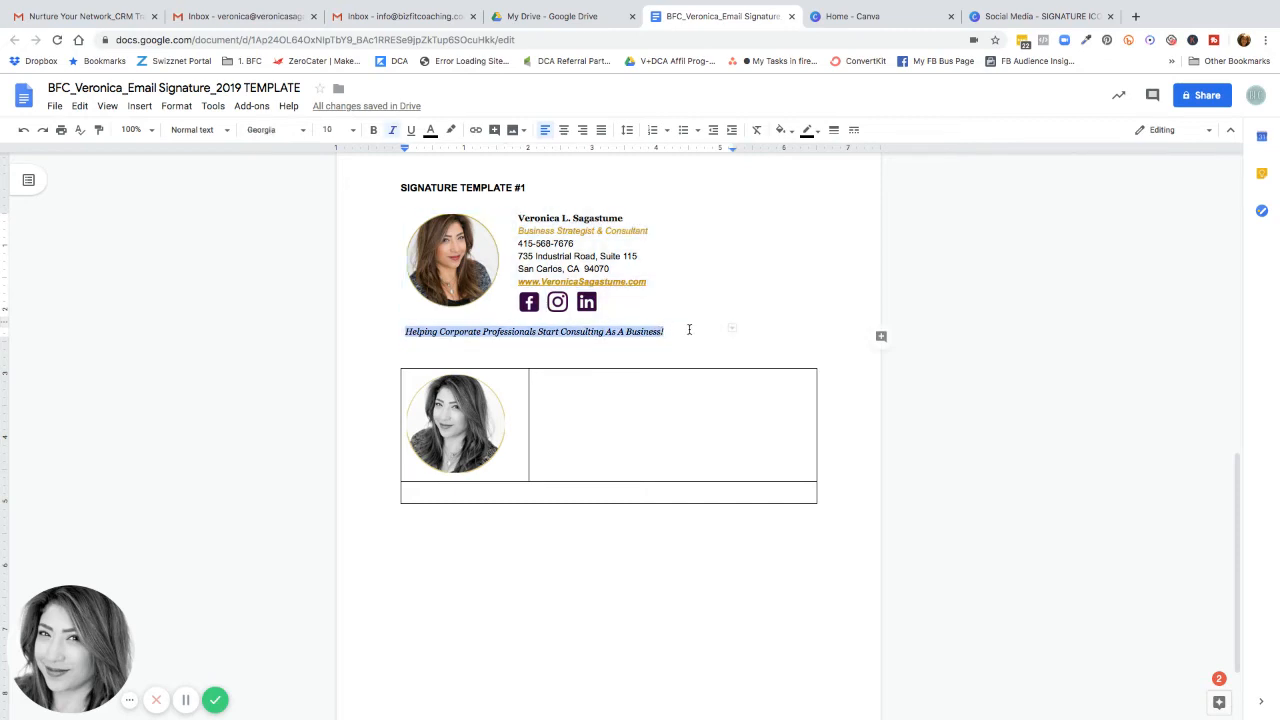
pyautogui.moveTo(534, 493); pyautogui.dragTo(536, 485)
pyautogui.write('Helping Corporate Professionals Start Consulting As A Business!')
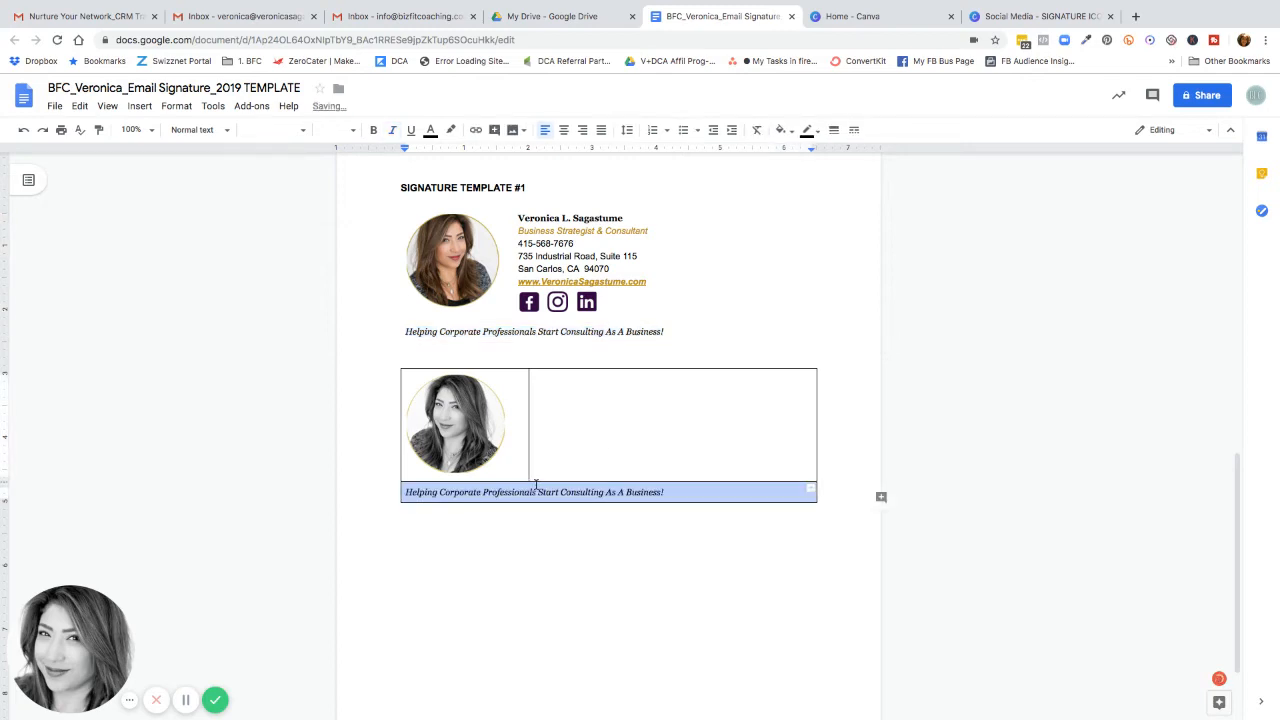
# Make the tagline in the table's bottom row bold, trying it centred and returning it to left alignment.
pyautogui.click(564, 130)
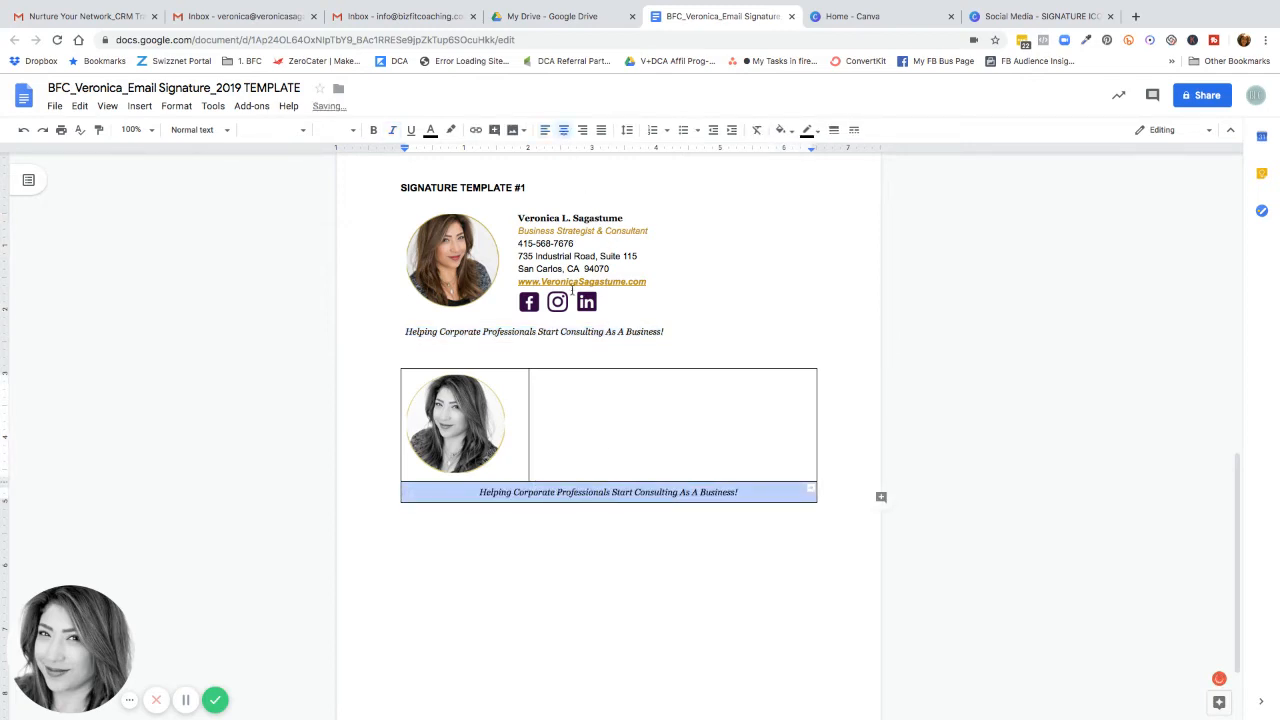
pyautogui.click(545, 130)
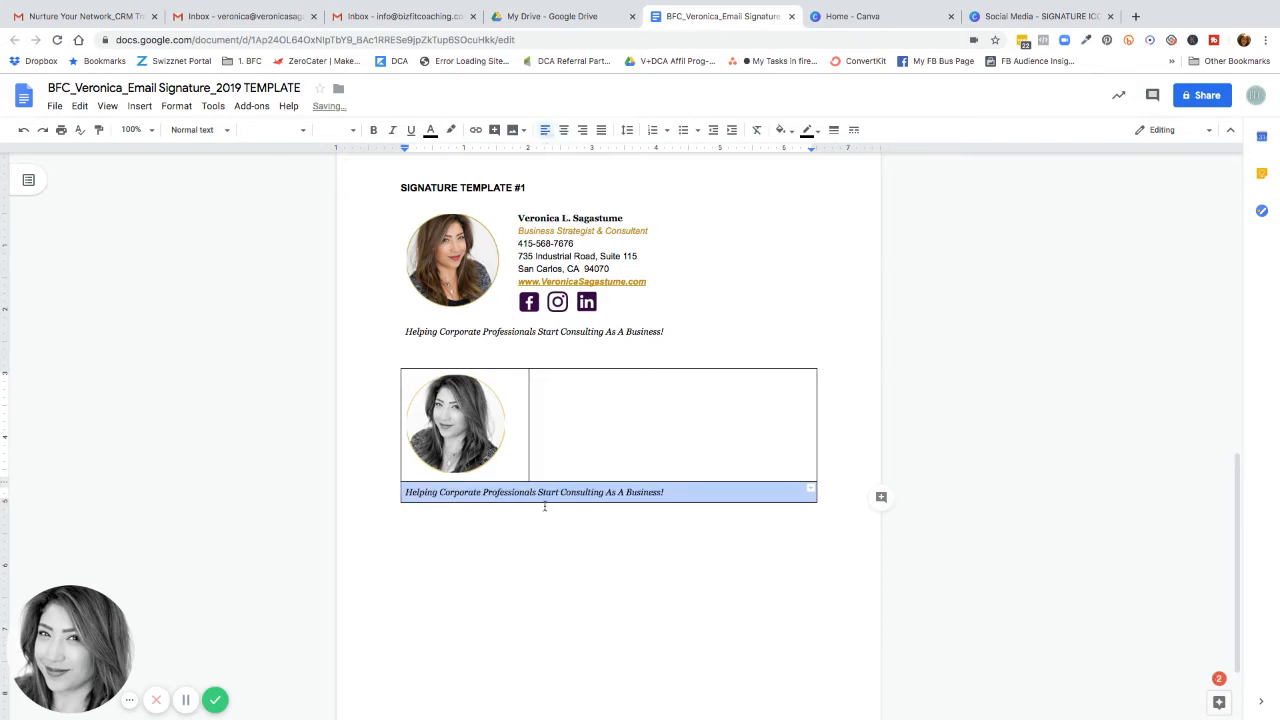
pyautogui.hotkey('ctrl', 'shift', 'e')
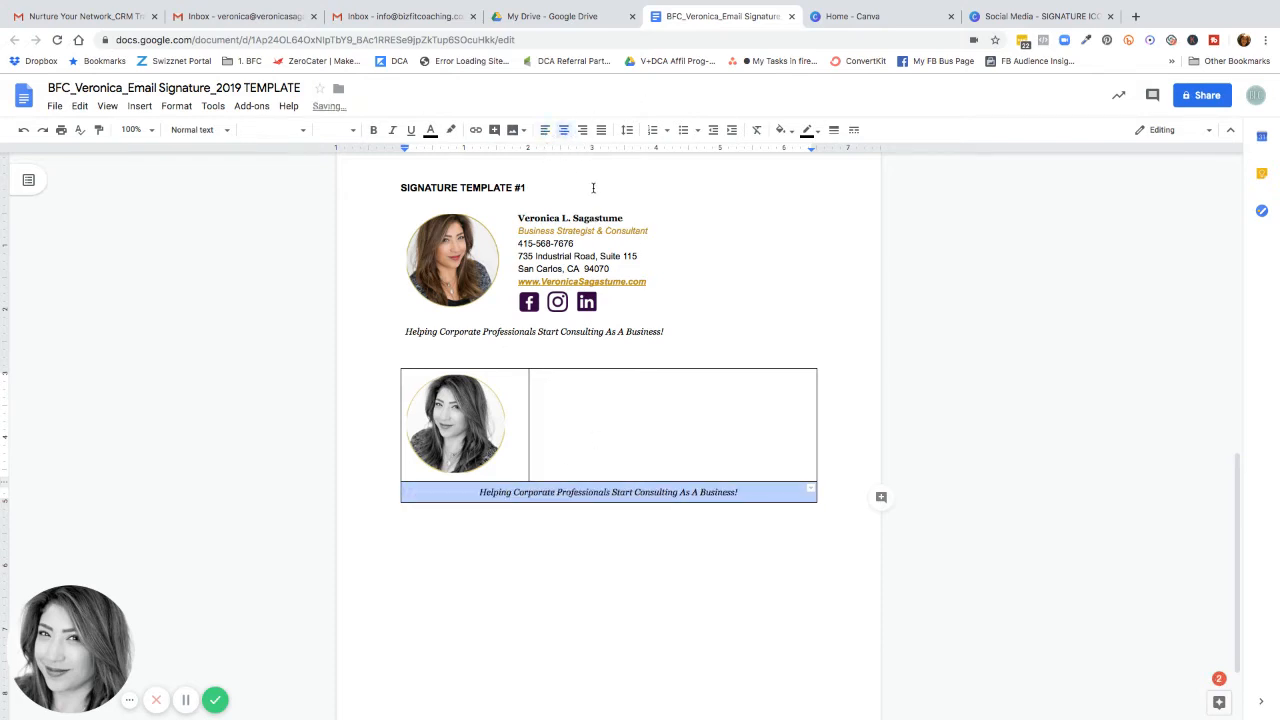
pyautogui.hotkey('ctrl', 'b')
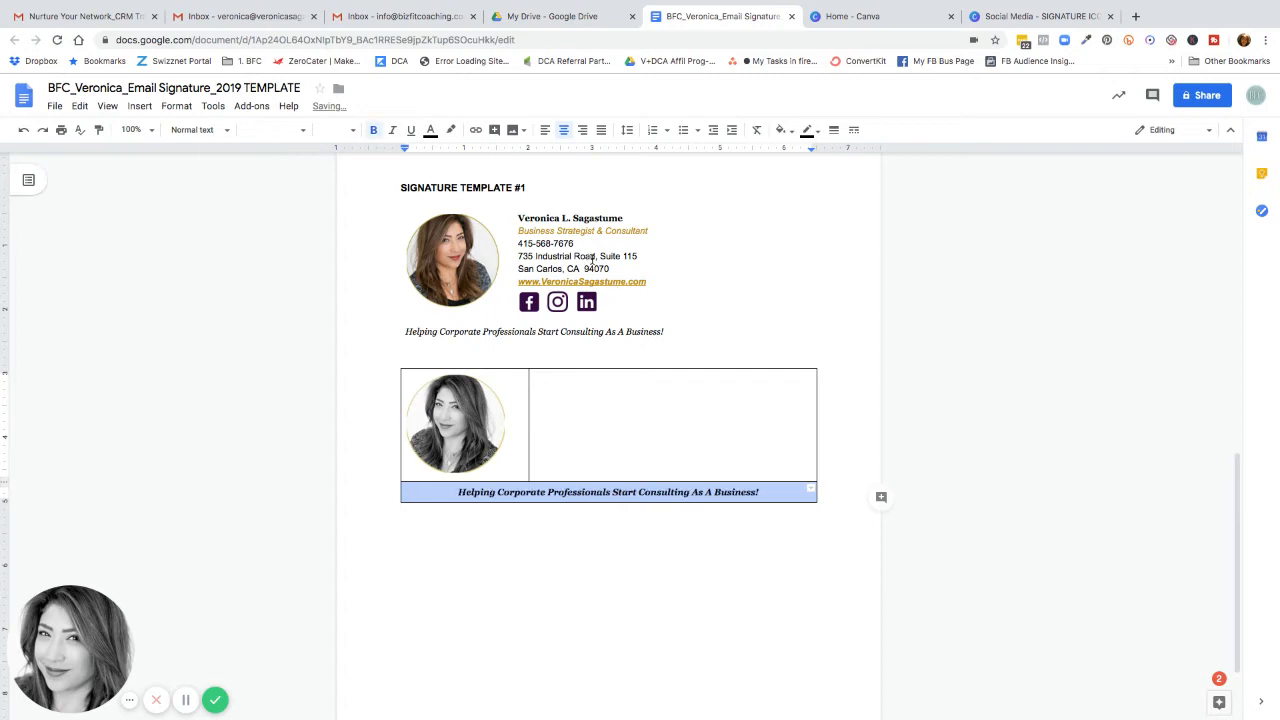
pyautogui.click(545, 130)
pyautogui.click(422, 490)
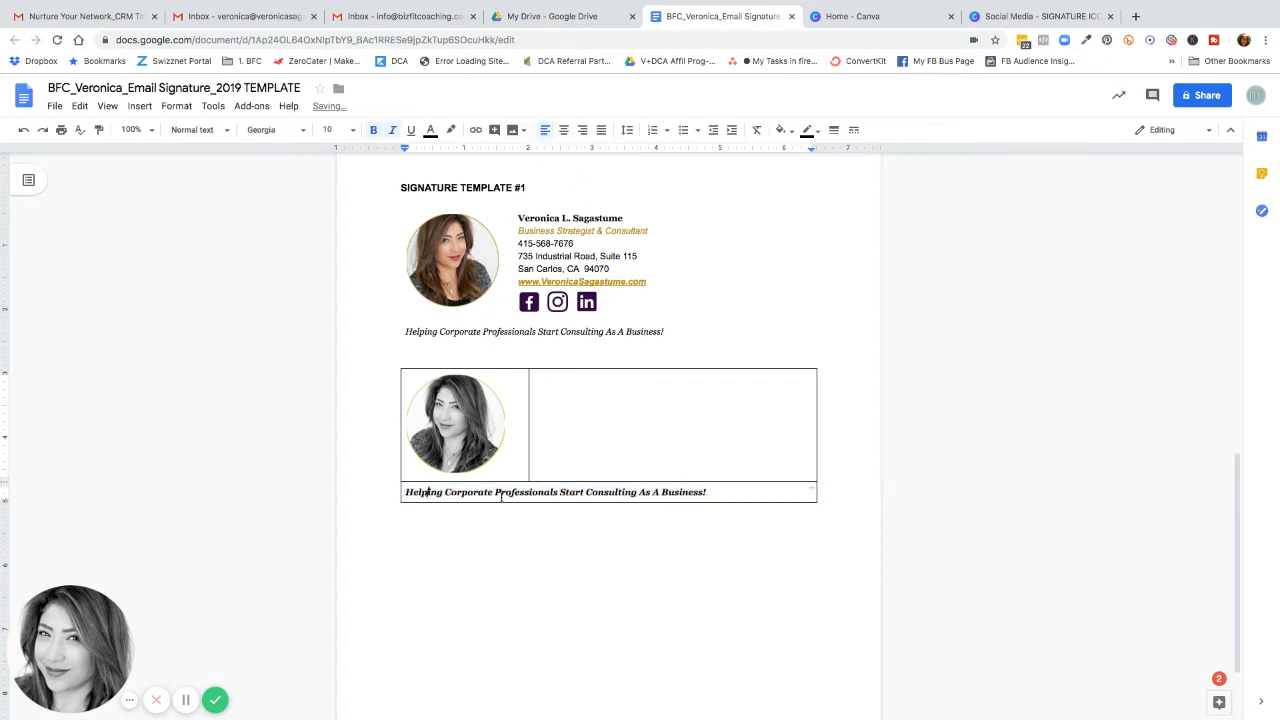
# Remove the bold formatting from the tagline in the table's bottom row.
pyautogui.click(506, 513)
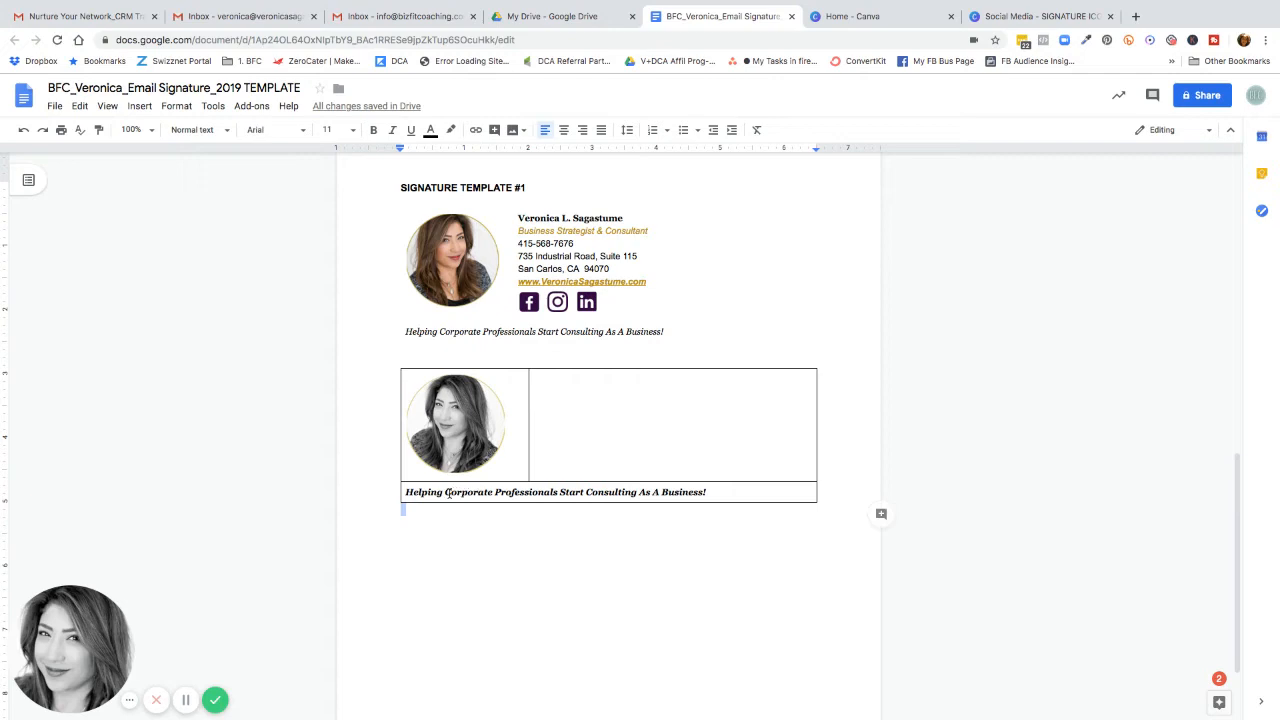
pyautogui.moveTo(404, 492); pyautogui.dragTo(739, 487)
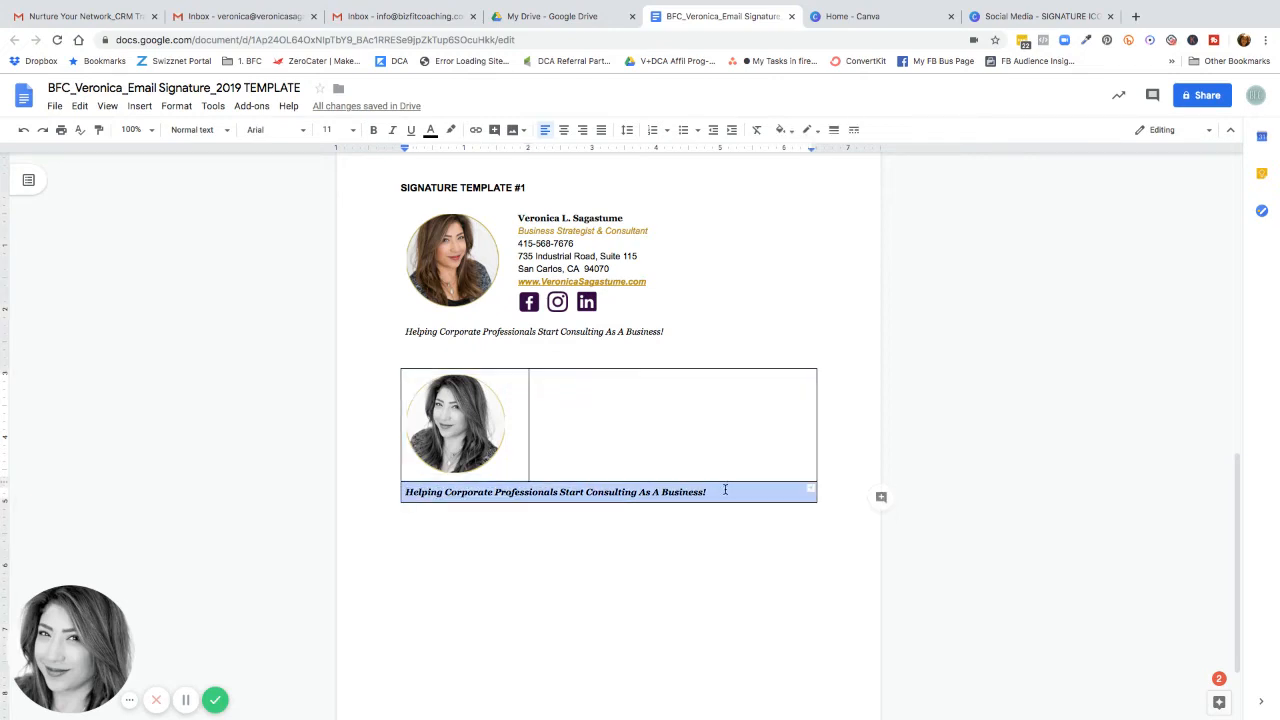
pyautogui.hotkey('ctrl', 'b')
pyautogui.click(641, 554)
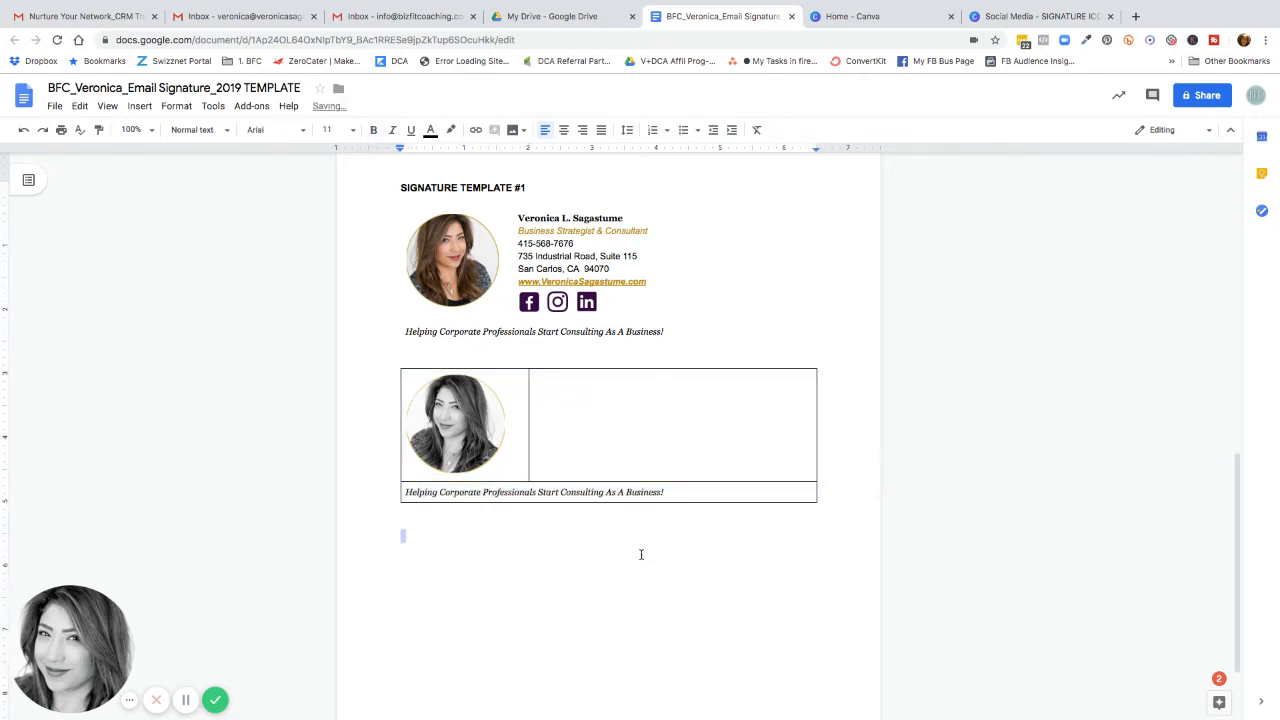
# Enter the signature owner's full name in the empty cell beside the portrait.
pyautogui.click(552, 381)
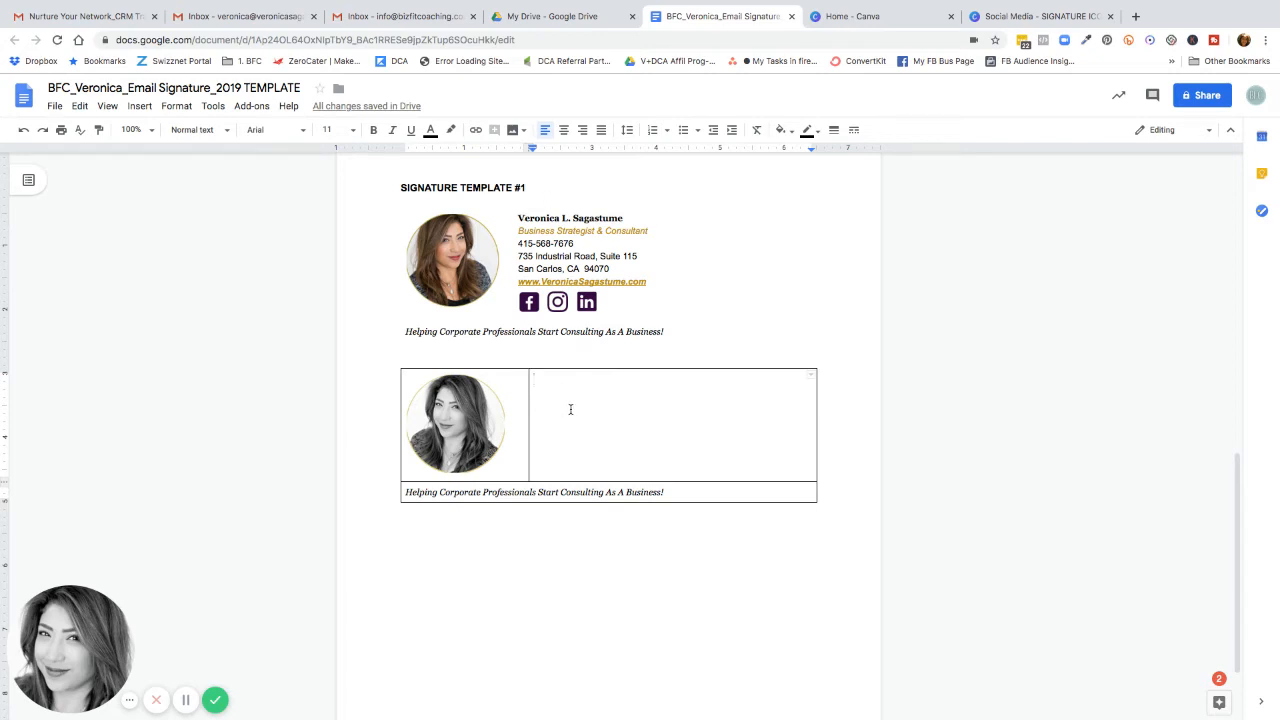
pyautogui.write('VERONICA')
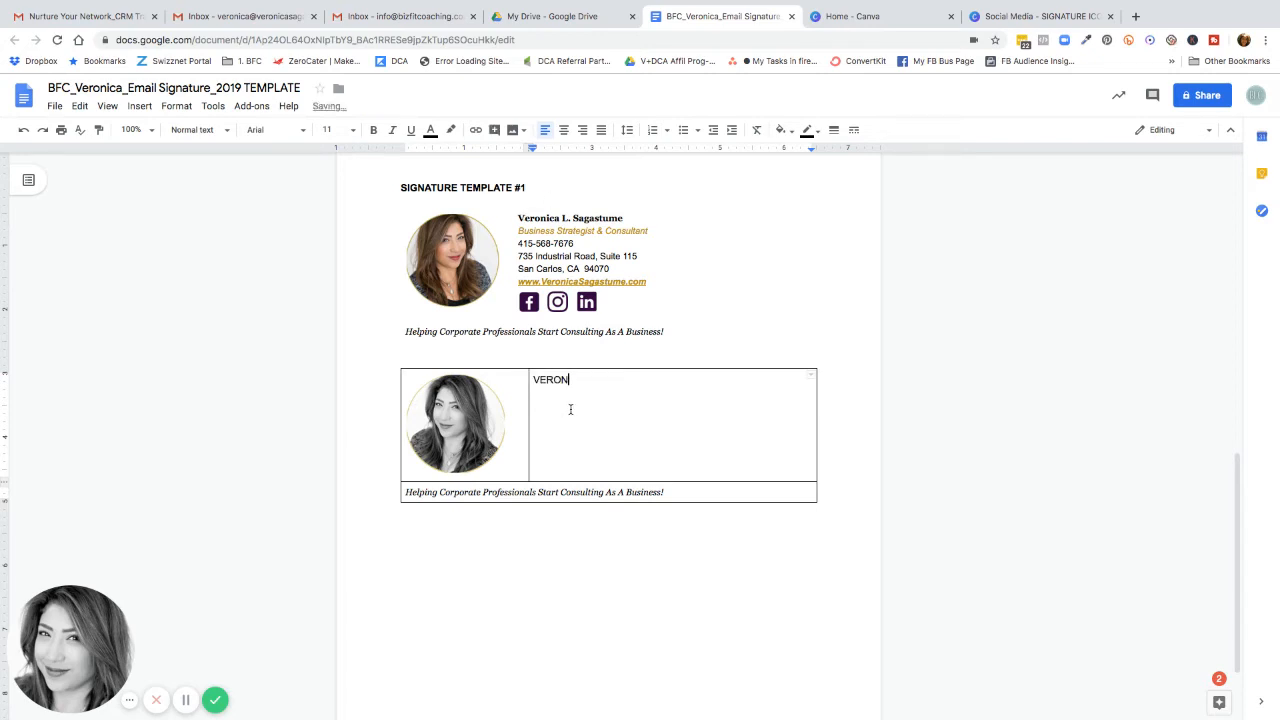
pyautogui.press('BackSpace')
pyautogui.press('BackSpace')
pyautogui.press('BackSpace')
pyautogui.write('ronica L. Sagastume')
# Add the job title "Business Strategist & Consultant" on a new line below the name.
pyautogui.press('Return')
pyautogui.write('Busines')
pyautogui.write('s Strategist & consul')
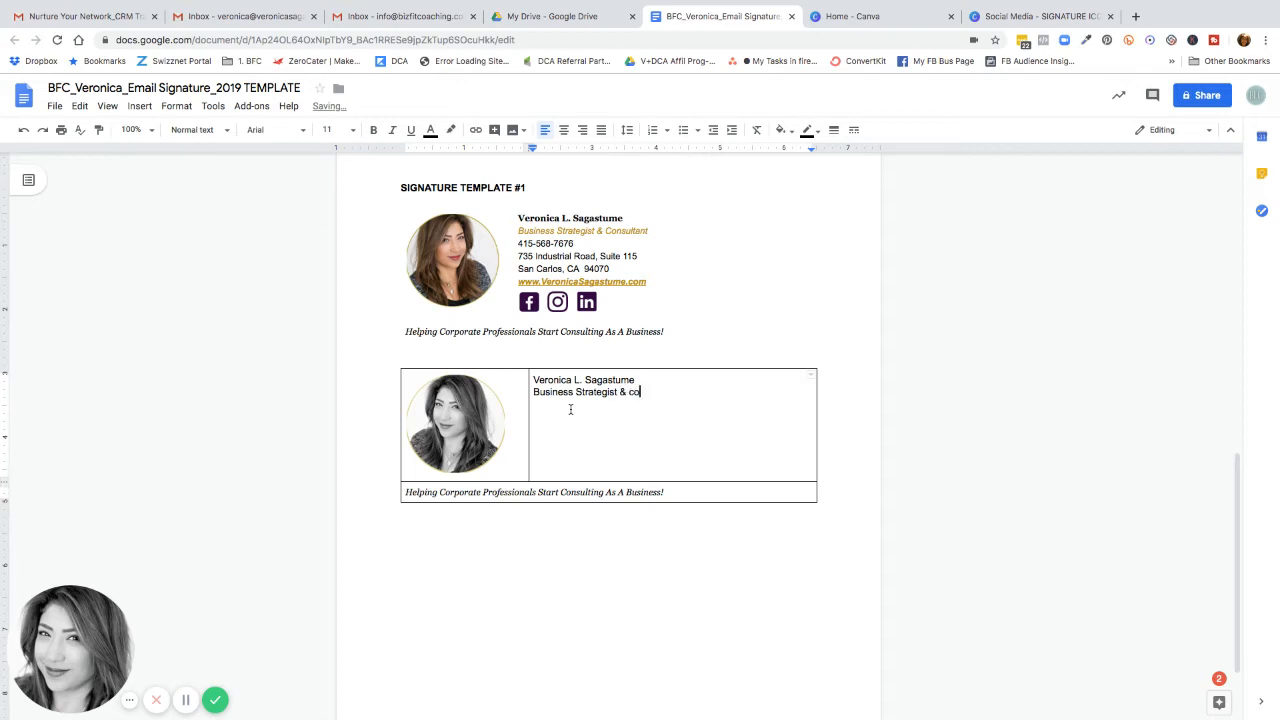
pyautogui.press('BackSpace')
pyautogui.press('BackSpace')
pyautogui.press('BackSpace')
pyautogui.press('BackSpace')
# Format the name line beside the portrait in Georgia, size 11, bold.
pyautogui.moveTo(641, 381); pyautogui.dragTo(540, 381)
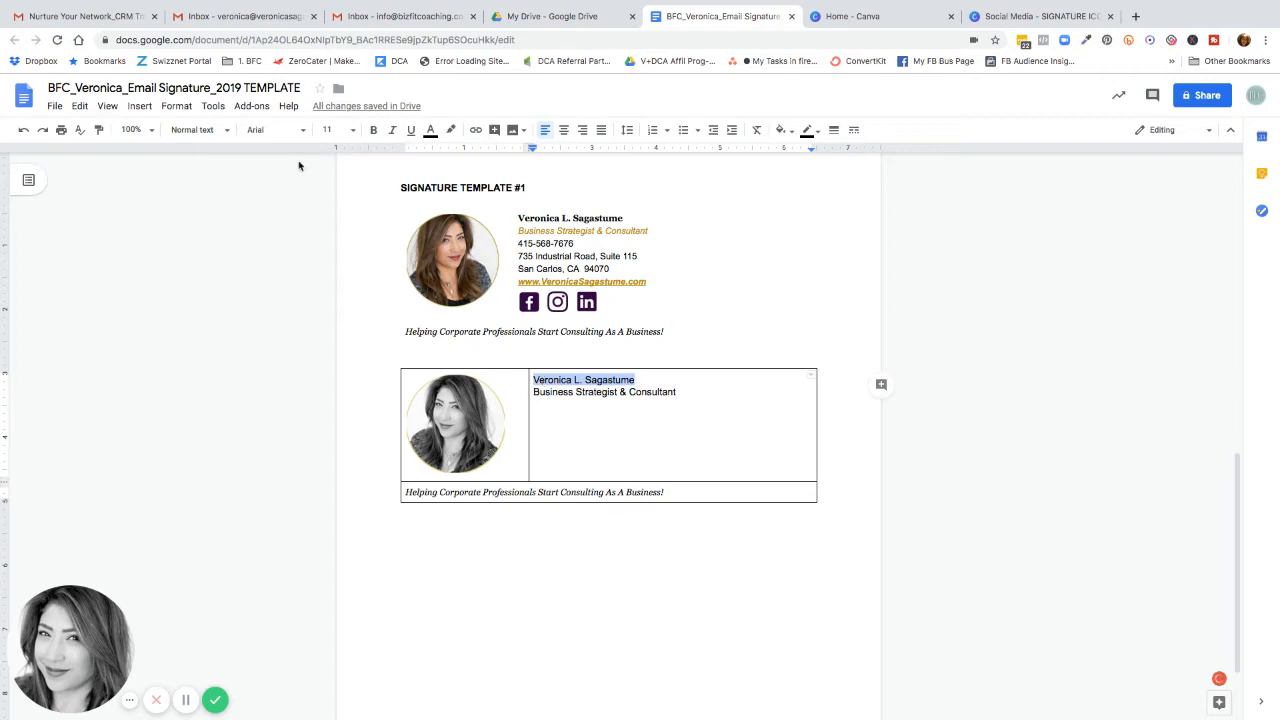
pyautogui.click(270, 130)
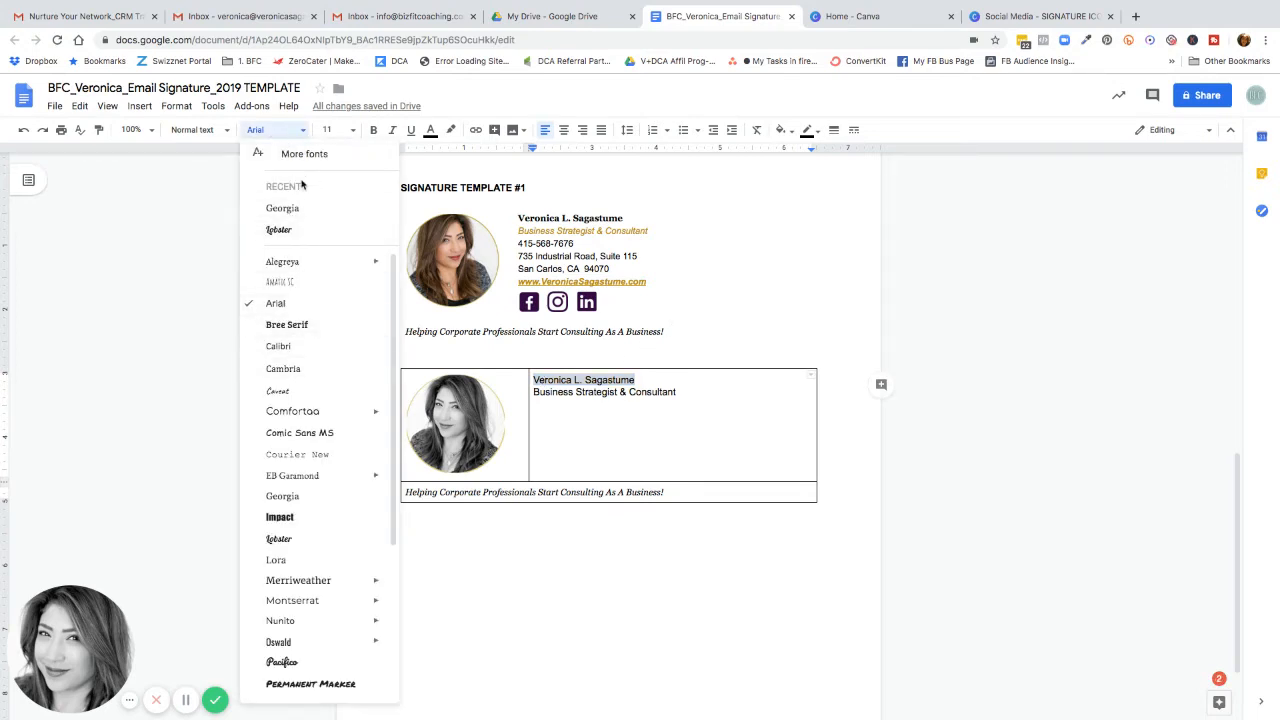
pyautogui.click(283, 208)
pyautogui.click(340, 132)
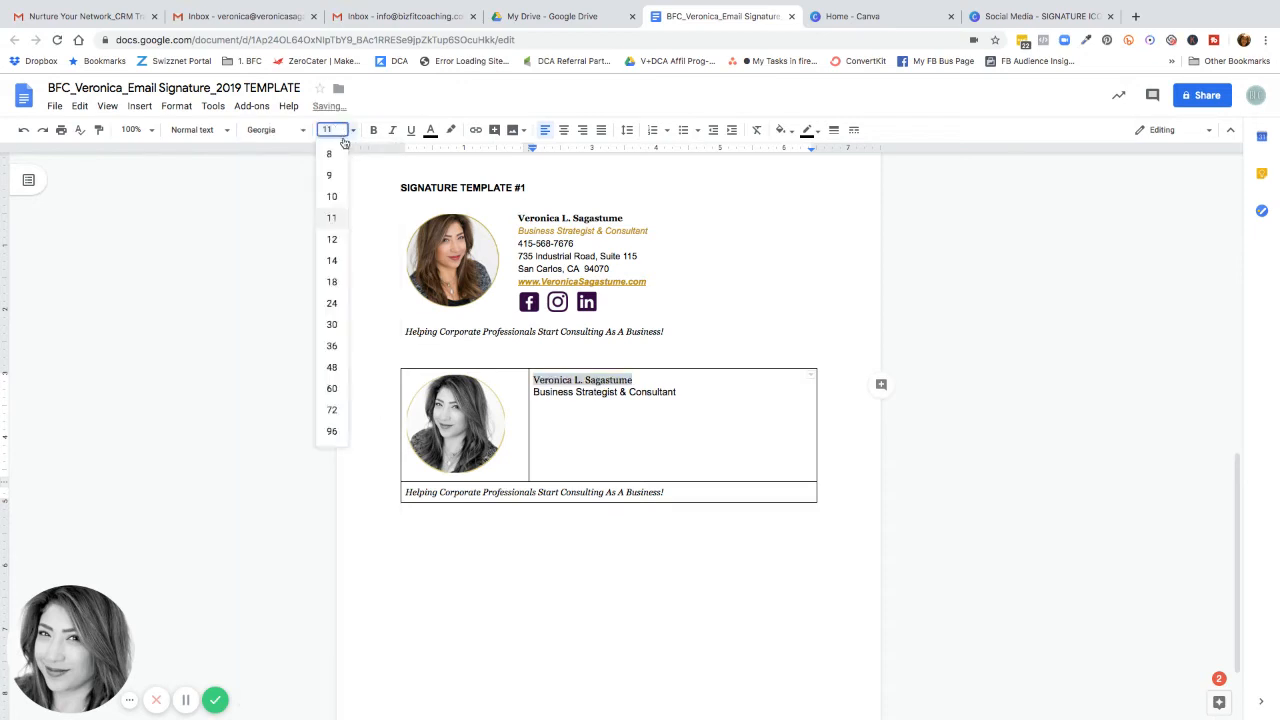
pyautogui.click(331, 219)
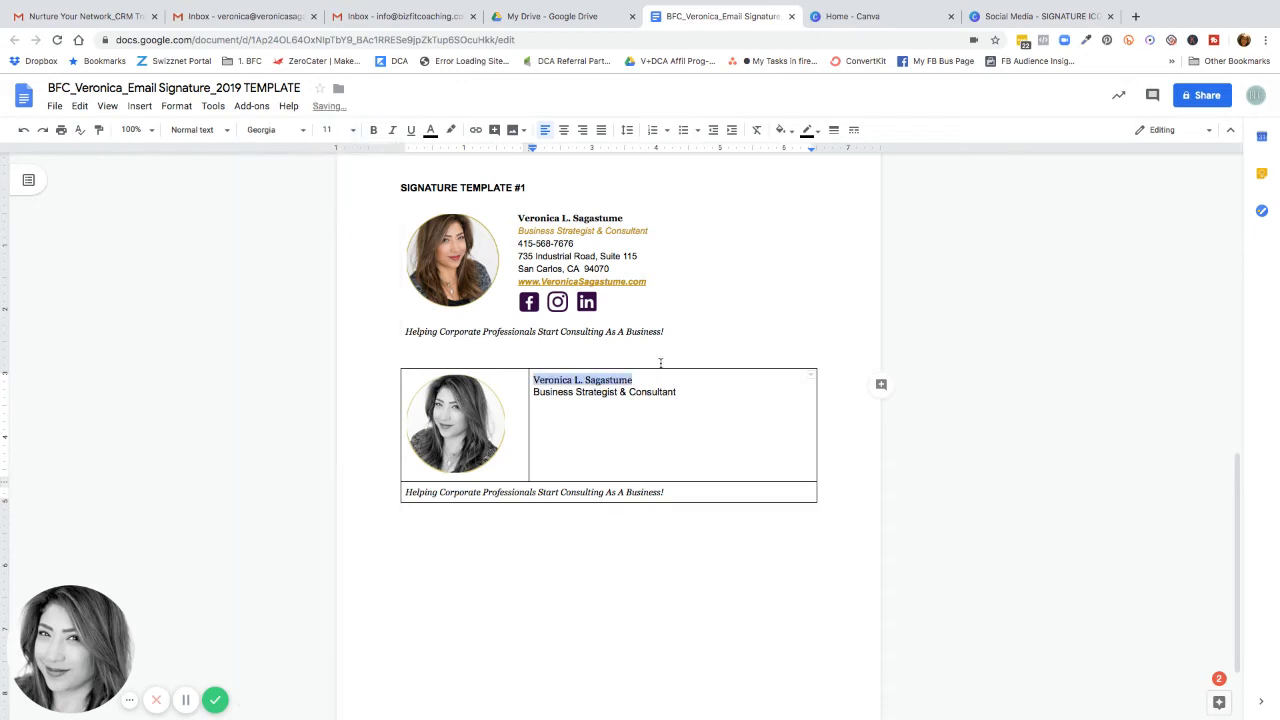
pyautogui.hotkey('ctrl', 'b')
# Colour the job title line with the custom gold #e3cb70.
pyautogui.click(669, 392)
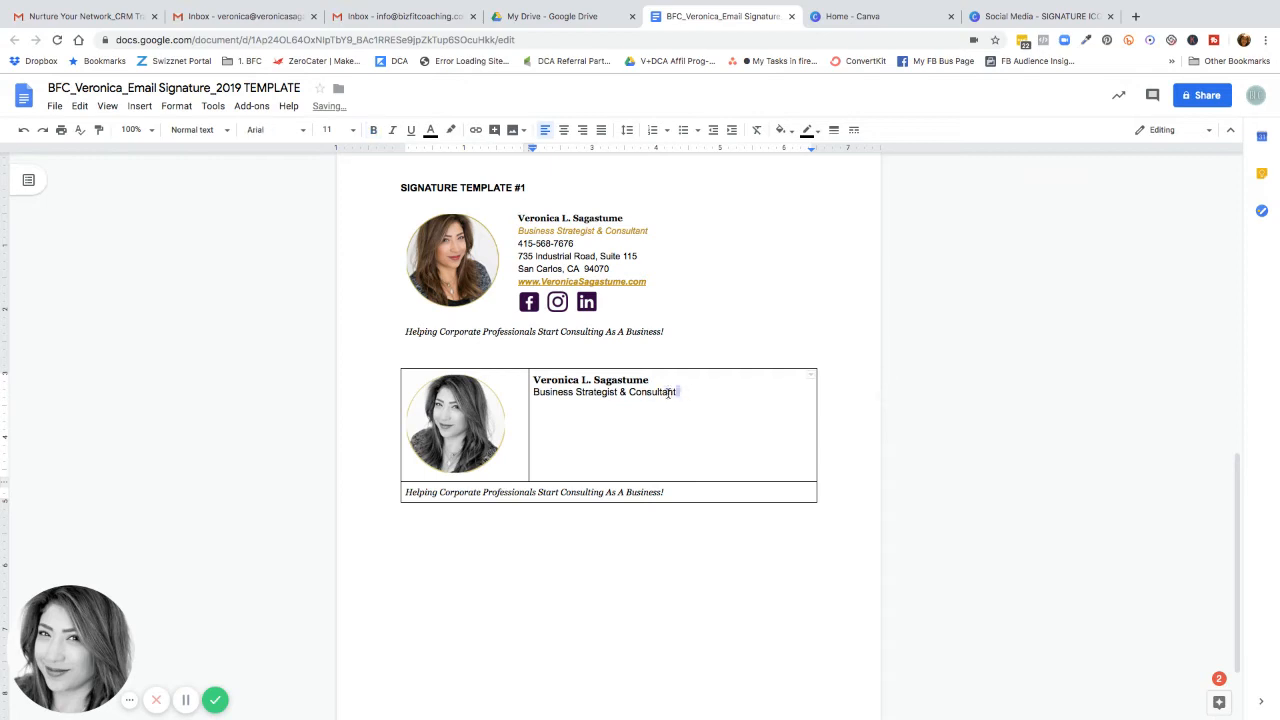
pyautogui.moveTo(678, 392); pyautogui.dragTo(535, 394)
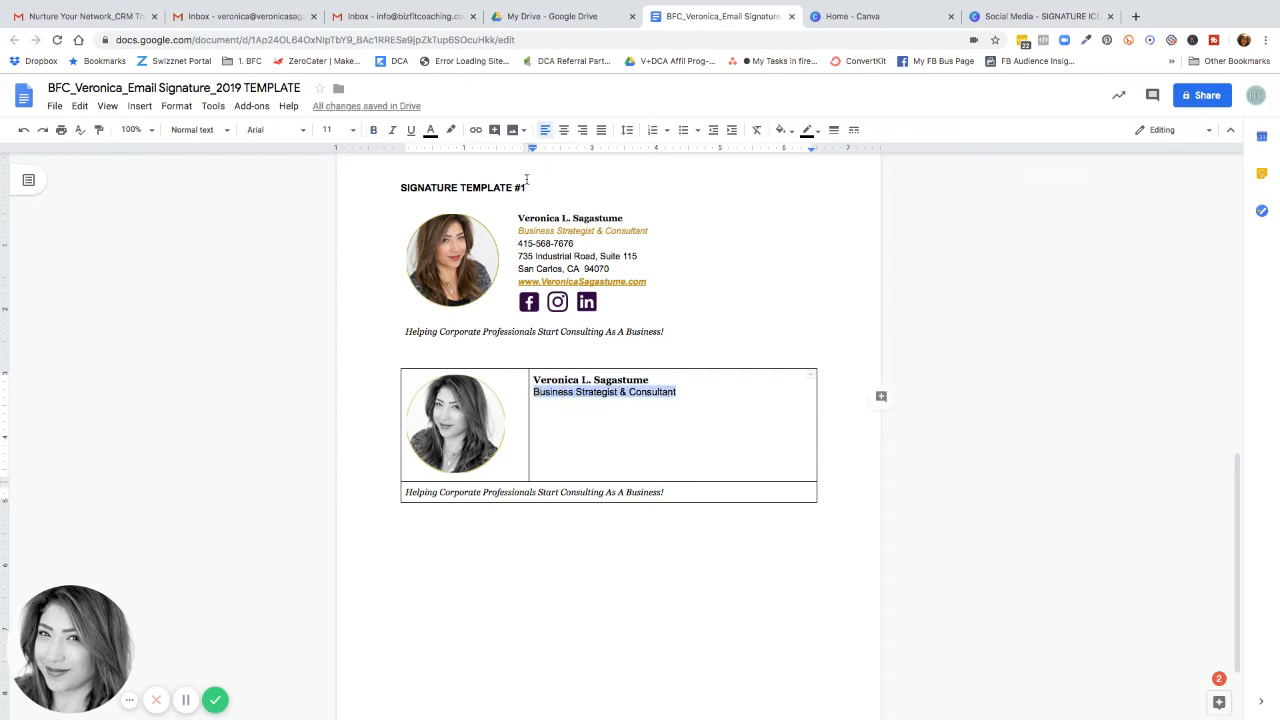
pyautogui.click(431, 130)
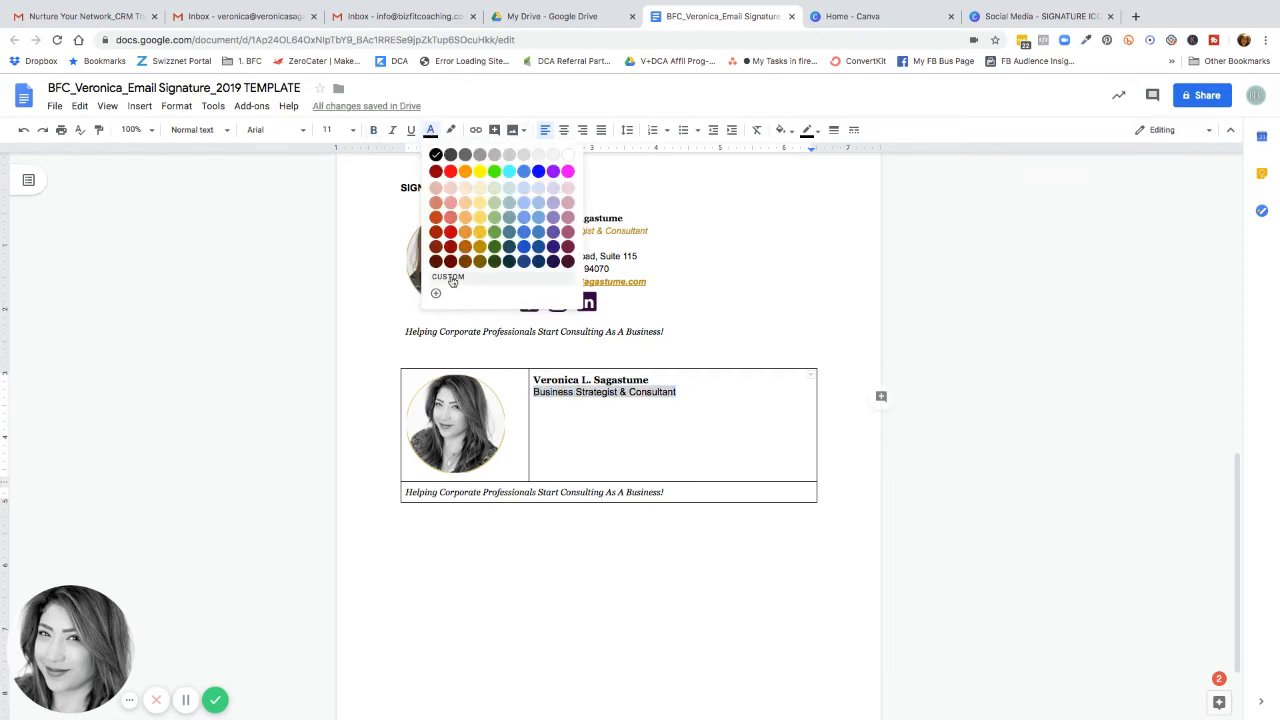
pyautogui.click(449, 277)
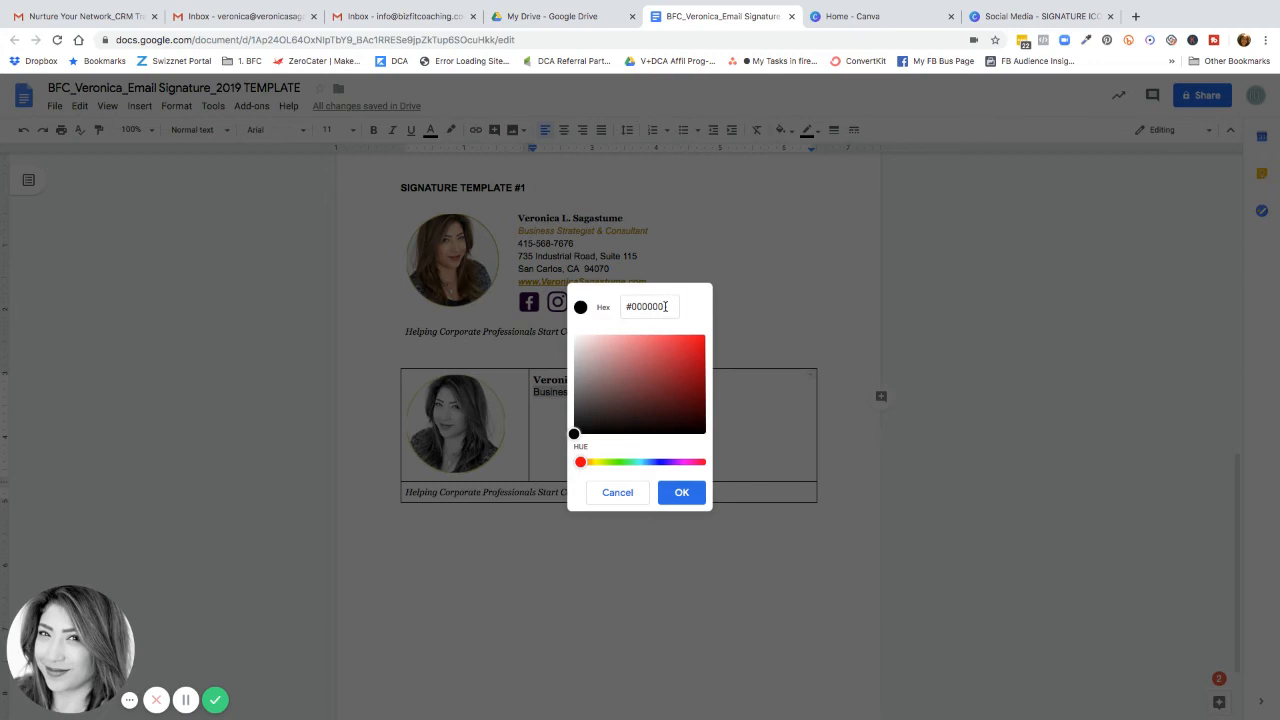
pyautogui.moveTo(665, 306); pyautogui.dragTo(630, 306)
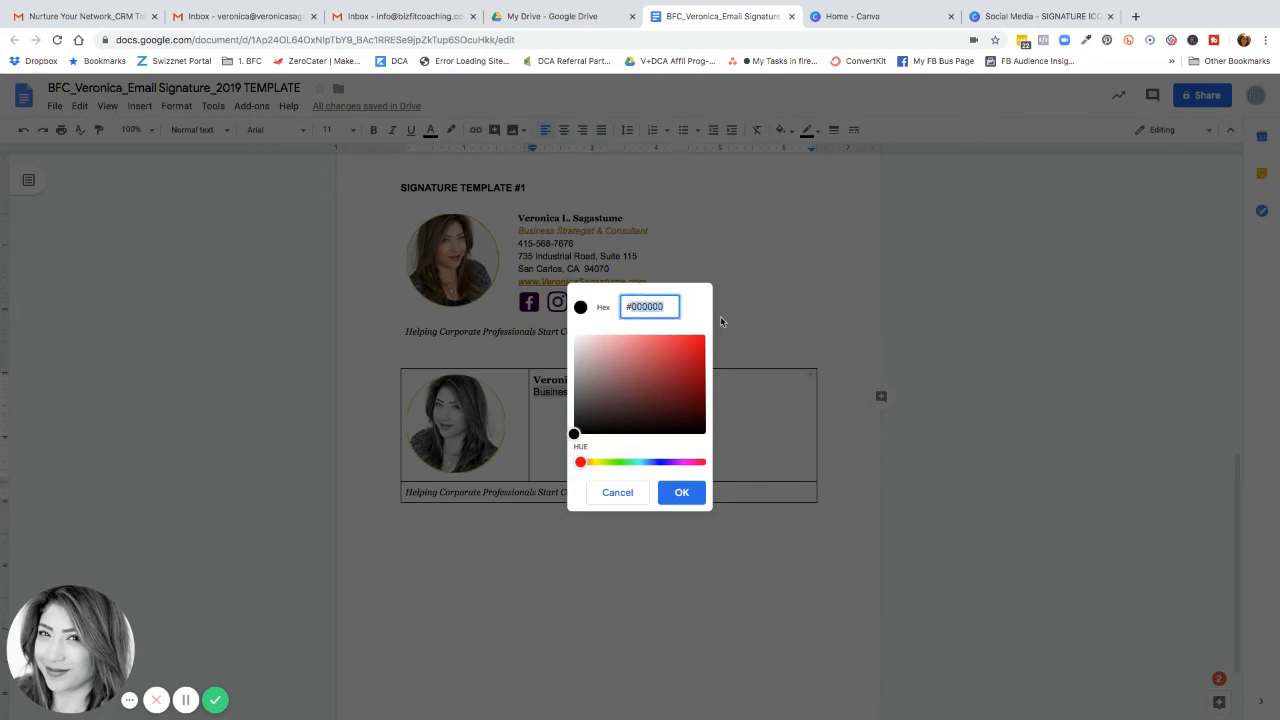
pyautogui.write('e3cb70')
pyautogui.press('Return')
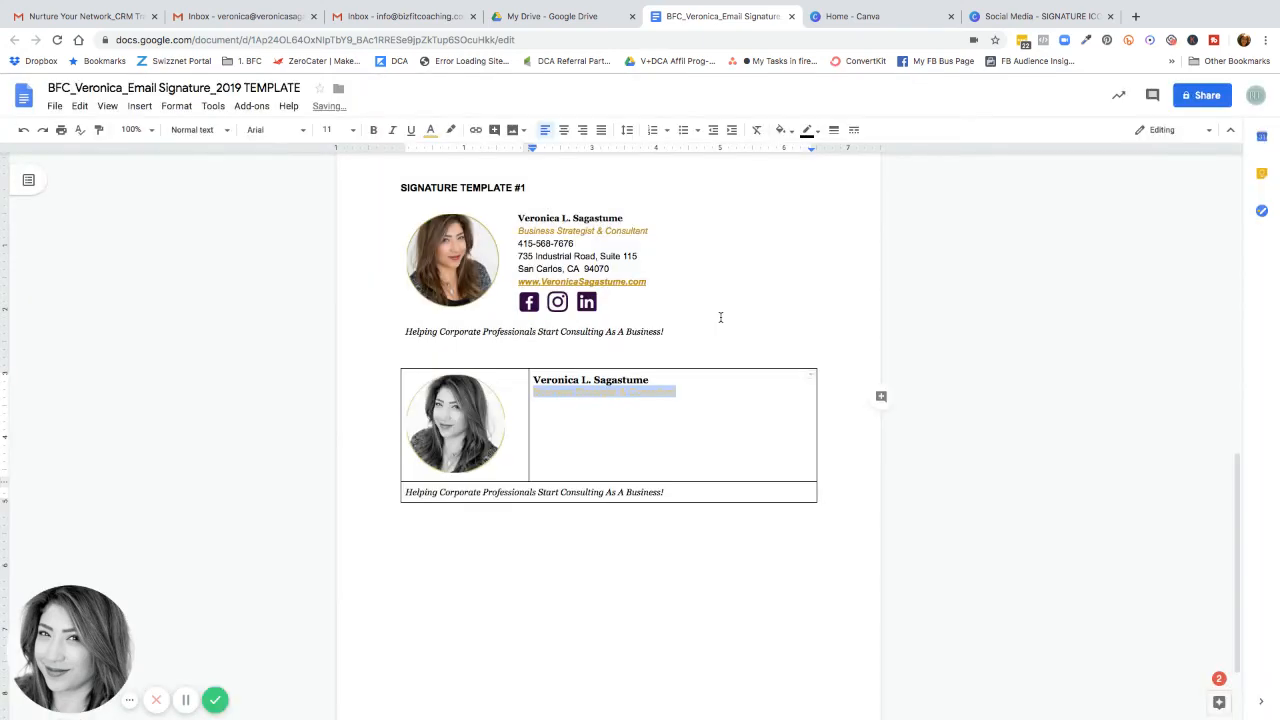
# Try the job title line at font size 14.
pyautogui.click(341, 130)
pyautogui.write('14')
pyautogui.press('Return')
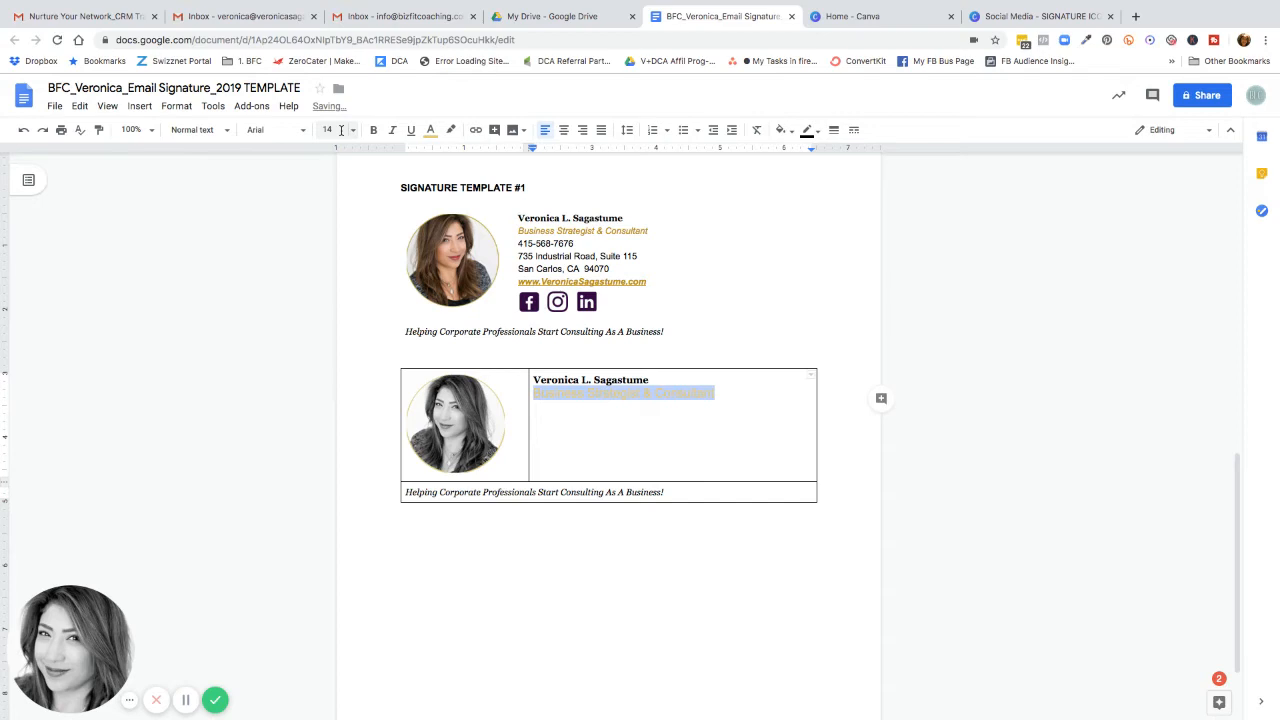
pyautogui.press('Tab')
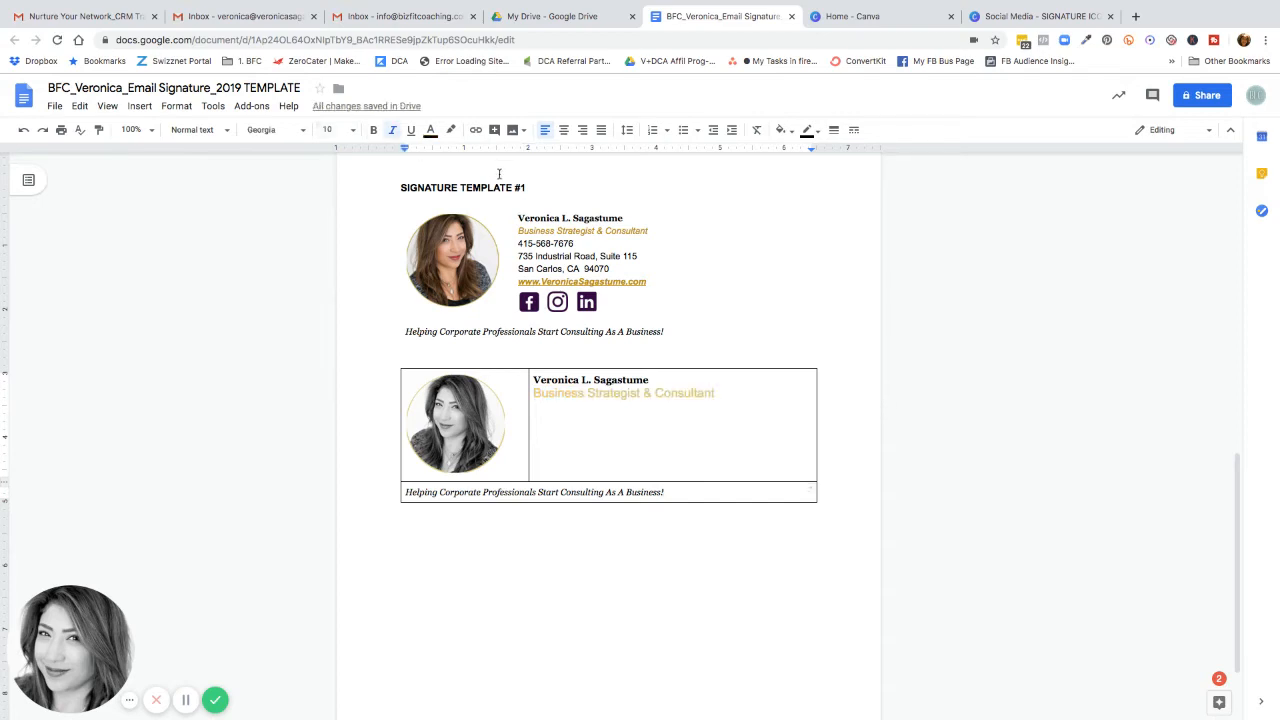
# Italicize the job title line and set its font size to 10.
pyautogui.moveTo(716, 393); pyautogui.dragTo(531, 395)
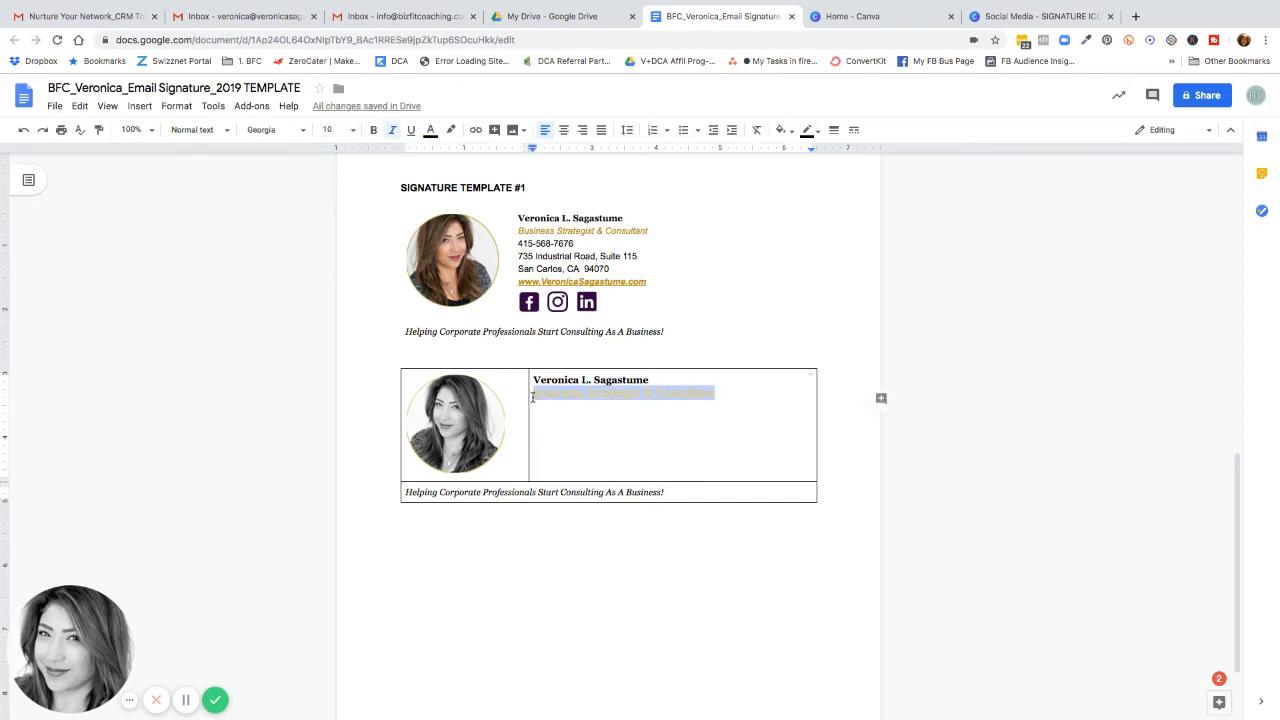
pyautogui.click(392, 130)
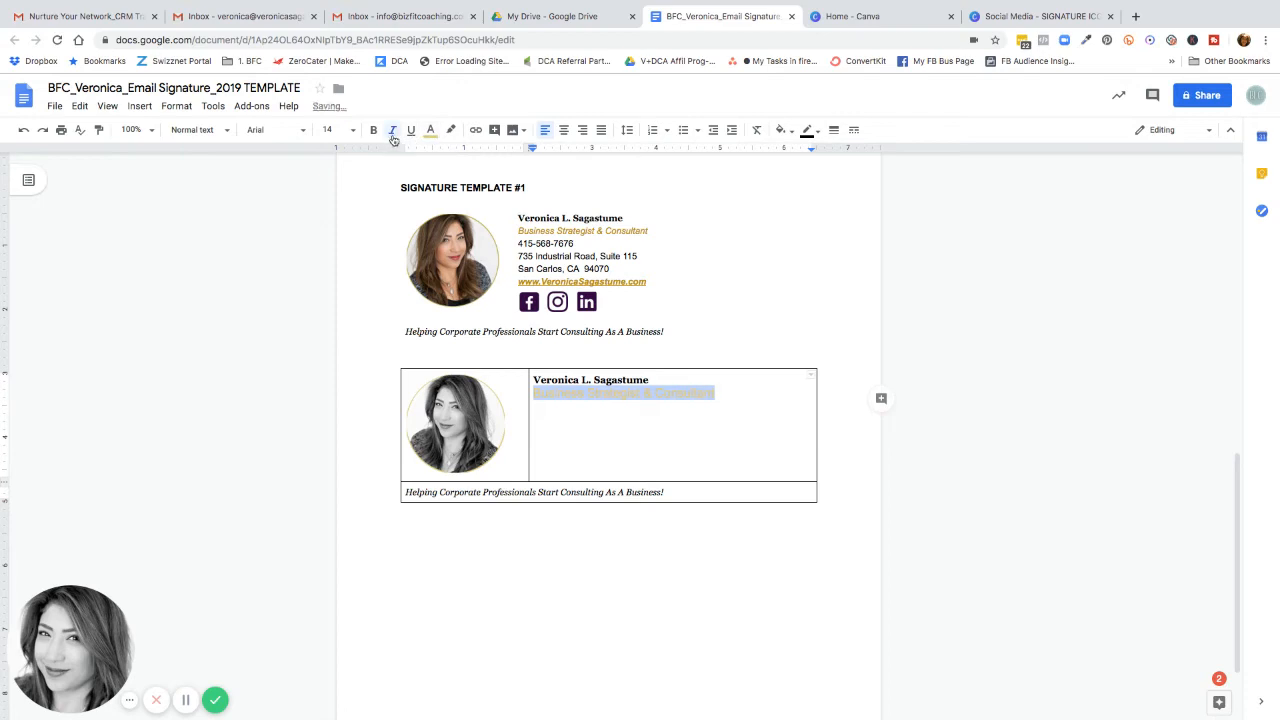
pyautogui.click(331, 129)
pyautogui.doubleClick(715, 407)
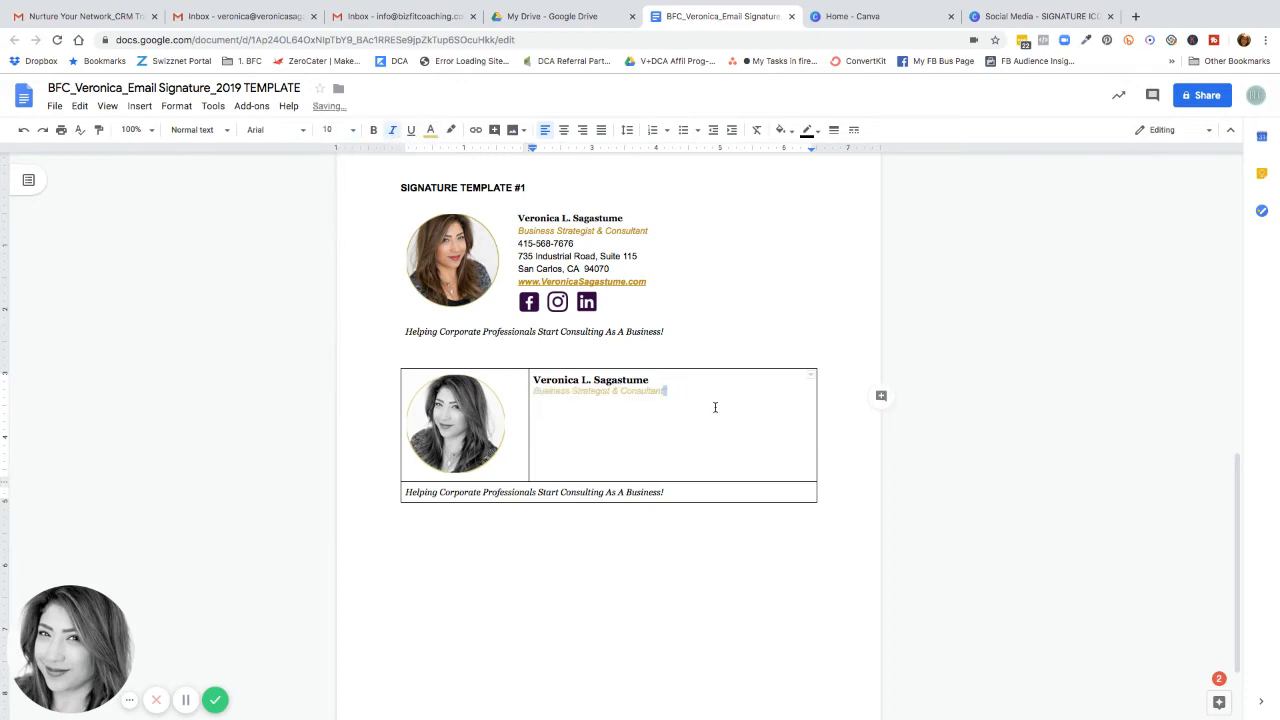
# Copy the phone number and the two address lines from the template signature into the cell below the job title.
pyautogui.press('Return')
pyautogui.moveTo(517, 244); pyautogui.dragTo(634, 267)
pyautogui.hotkey('ctrl', 'c')
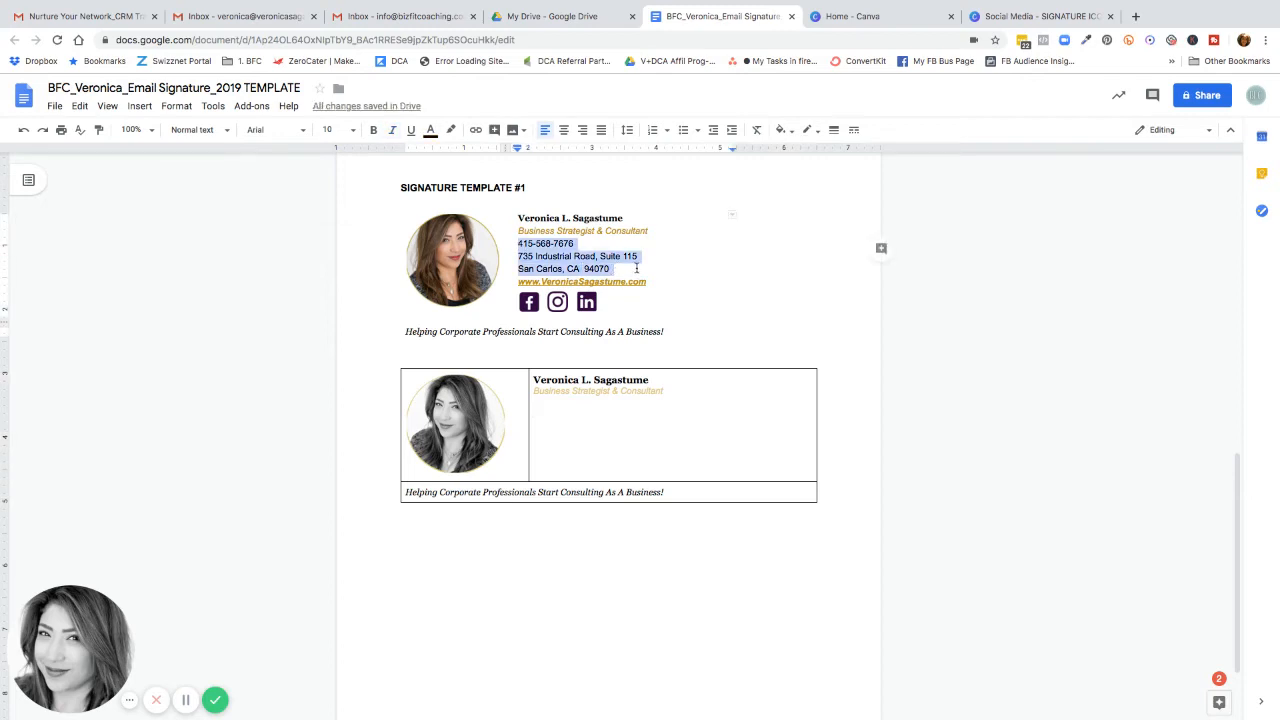
pyautogui.click(557, 430)
pyautogui.hotkey('ctrl', 'v')
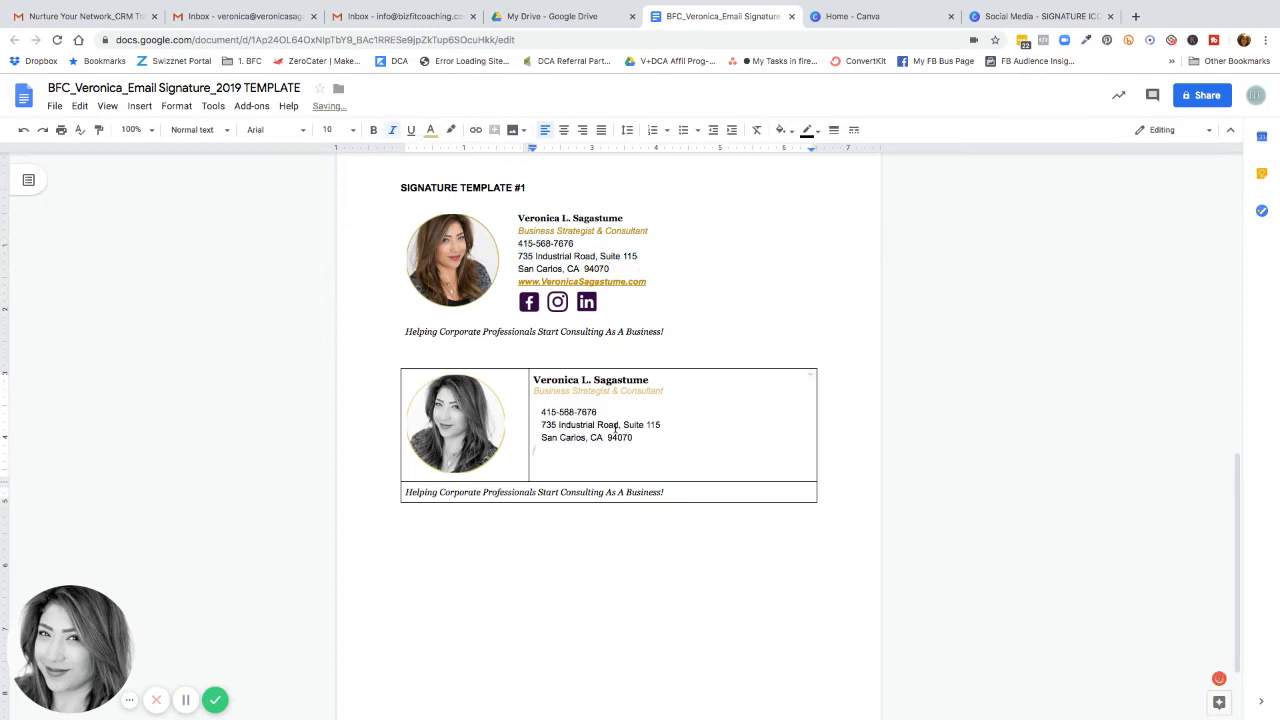
# Remove the blank line above the phone number and the indents of the phone and address lines.
pyautogui.moveTo(651, 438); pyautogui.dragTo(551, 413)
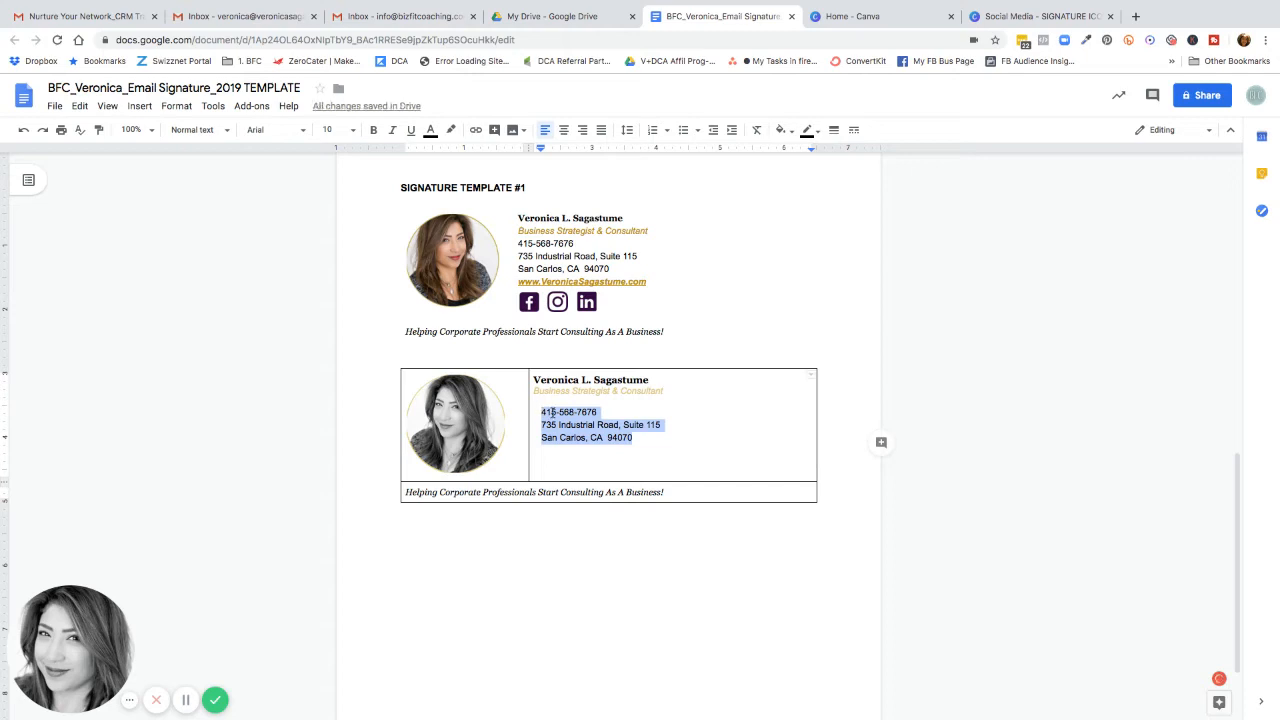
pyautogui.press('Left')
pyautogui.press('BackSpace')
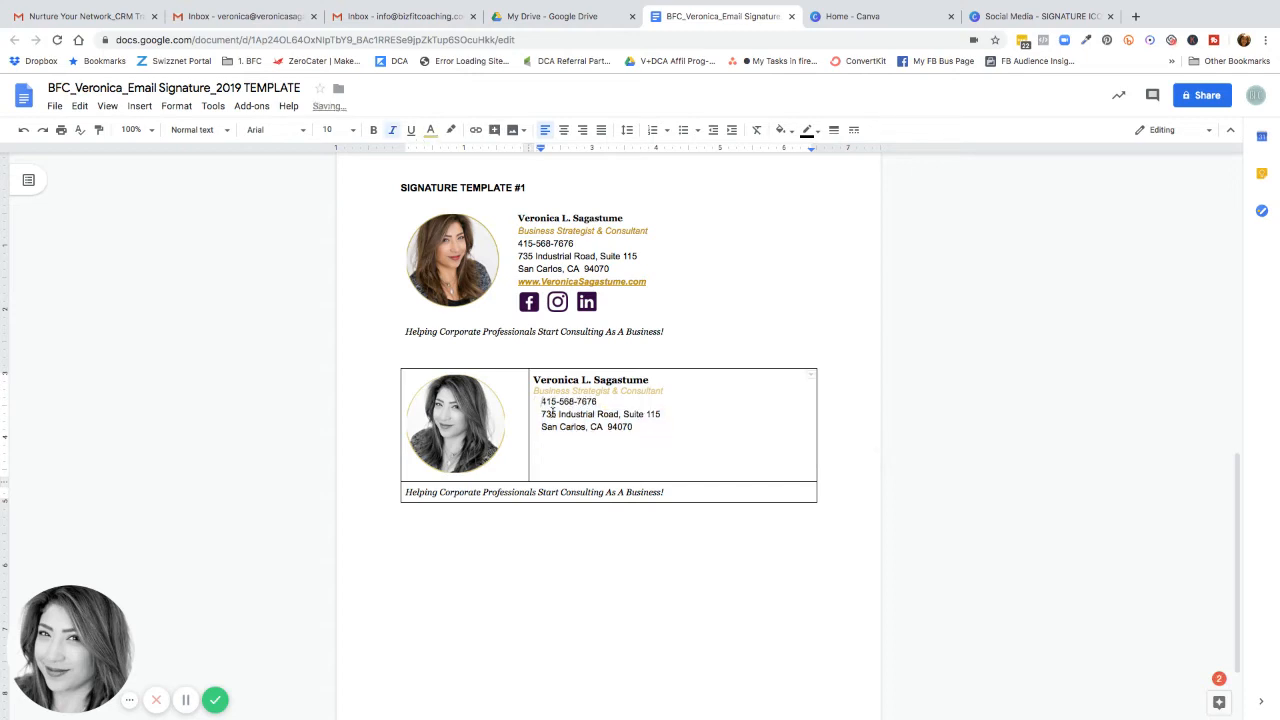
pyautogui.press('BackSpace')
pyautogui.press('Down')
pyautogui.press('BackSpace')
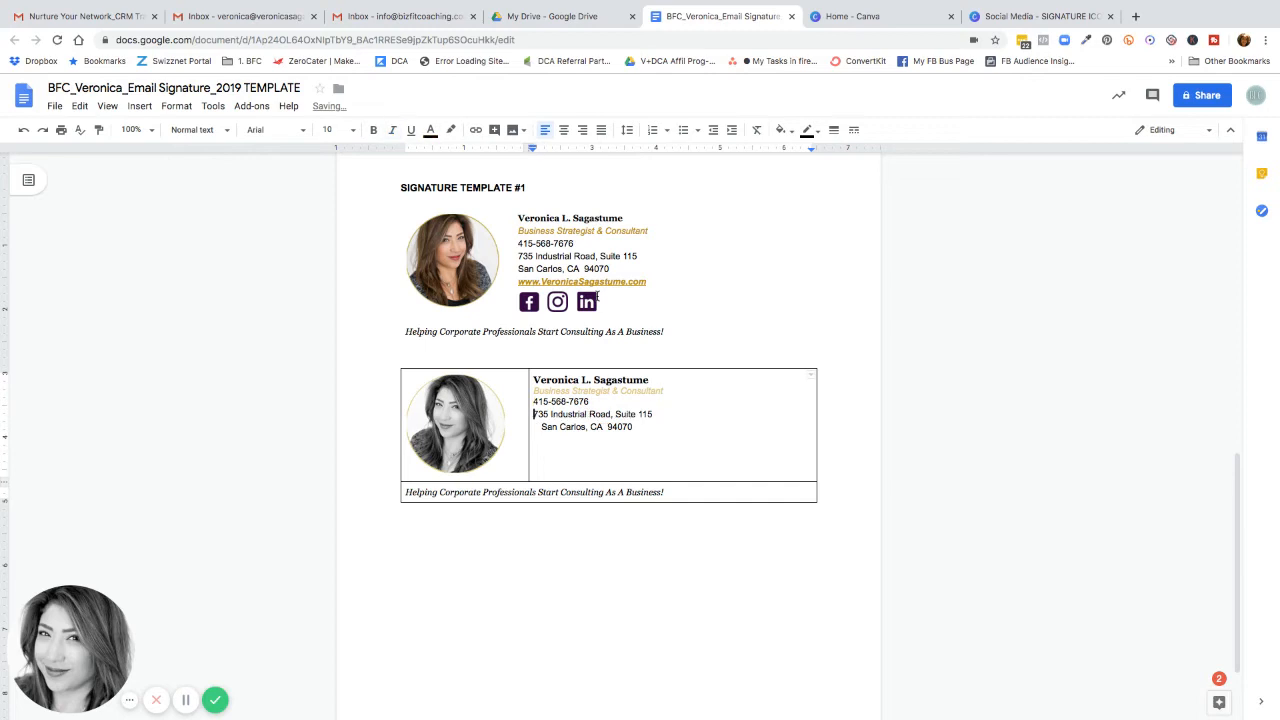
pyautogui.press('Down')
pyautogui.press('BackSpace')
# Enter the website address in plain black text on the line below the postal address.
pyautogui.moveTo(524, 283); pyautogui.dragTo(612, 281)
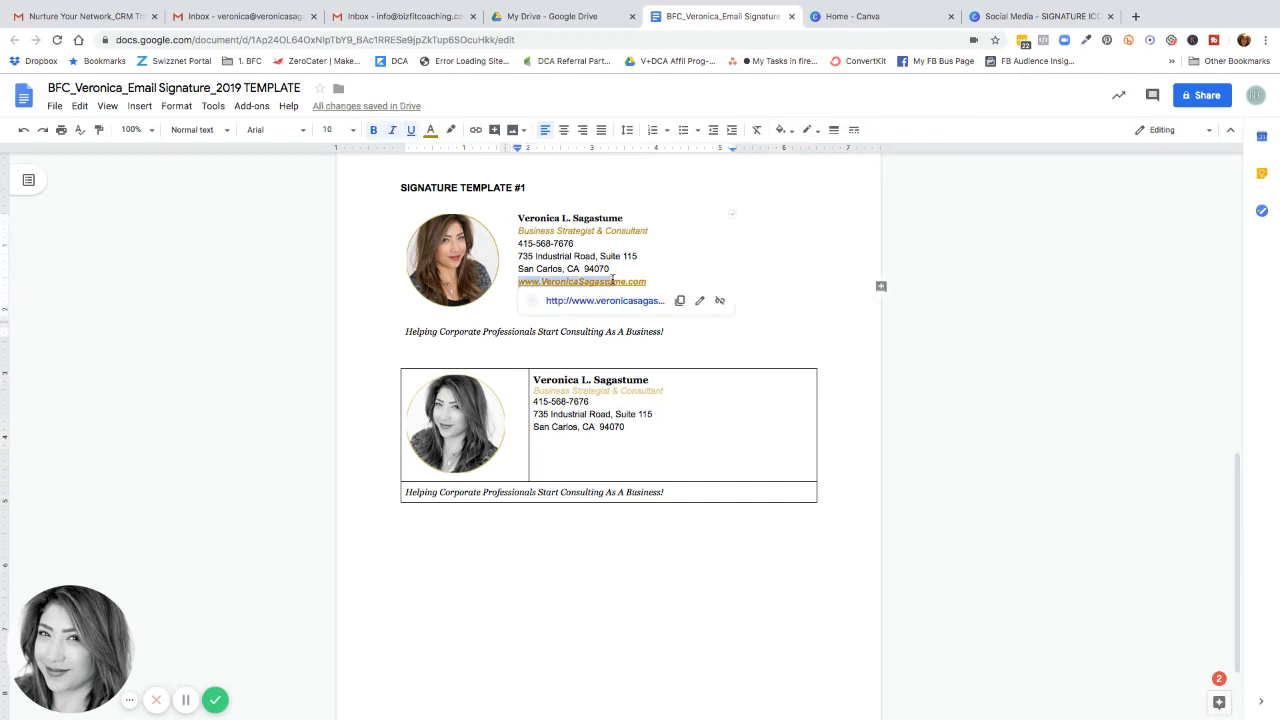
pyautogui.click(614, 440)
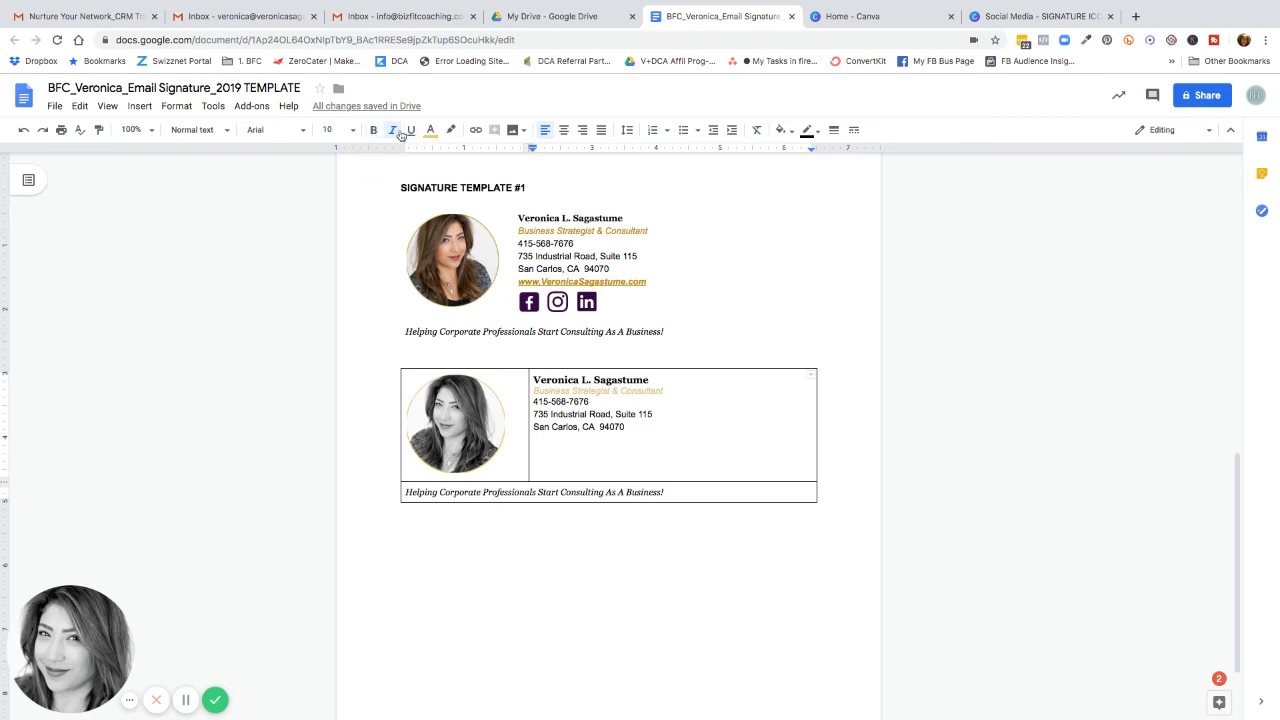
pyautogui.click(430, 131)
pyautogui.click(438, 158)
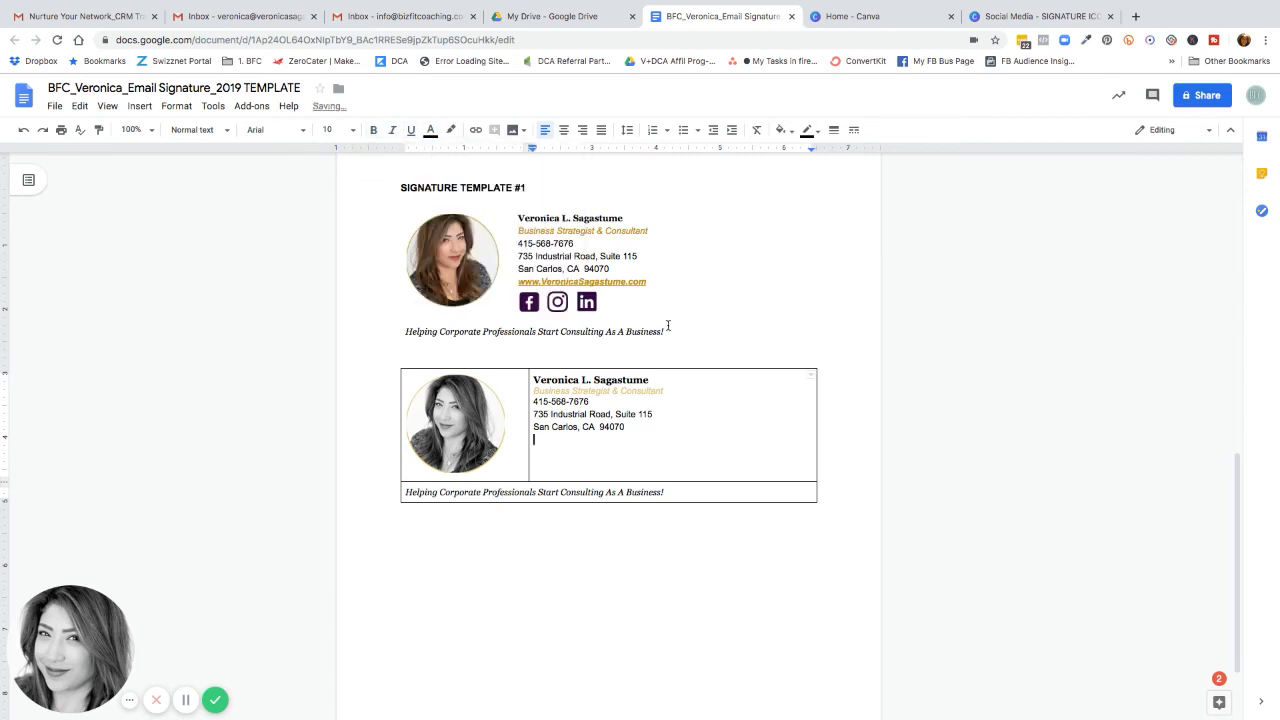
pyautogui.write('www.VeroincaSagastume.com')
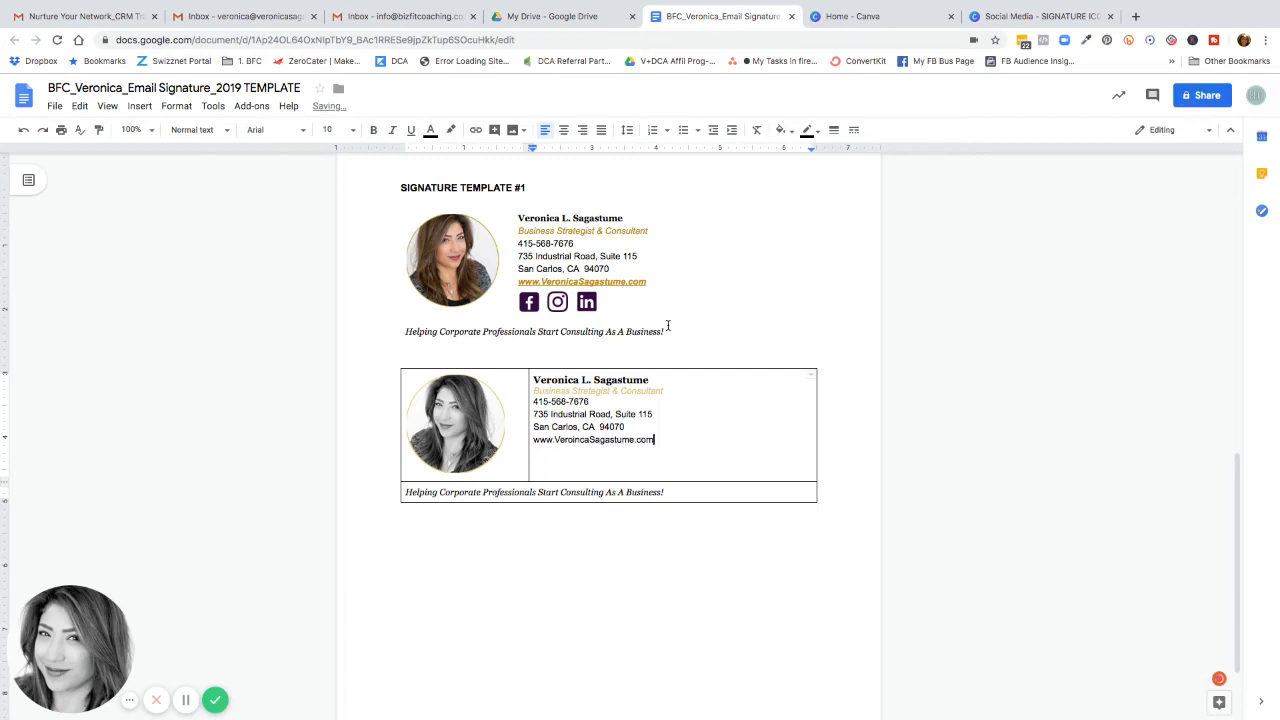
# Turn the website address into a hyperlink and colour it with the saved custom gold.
pyautogui.keyDown('shift'); pyautogui.click(533, 441); pyautogui.keyUp('shift')
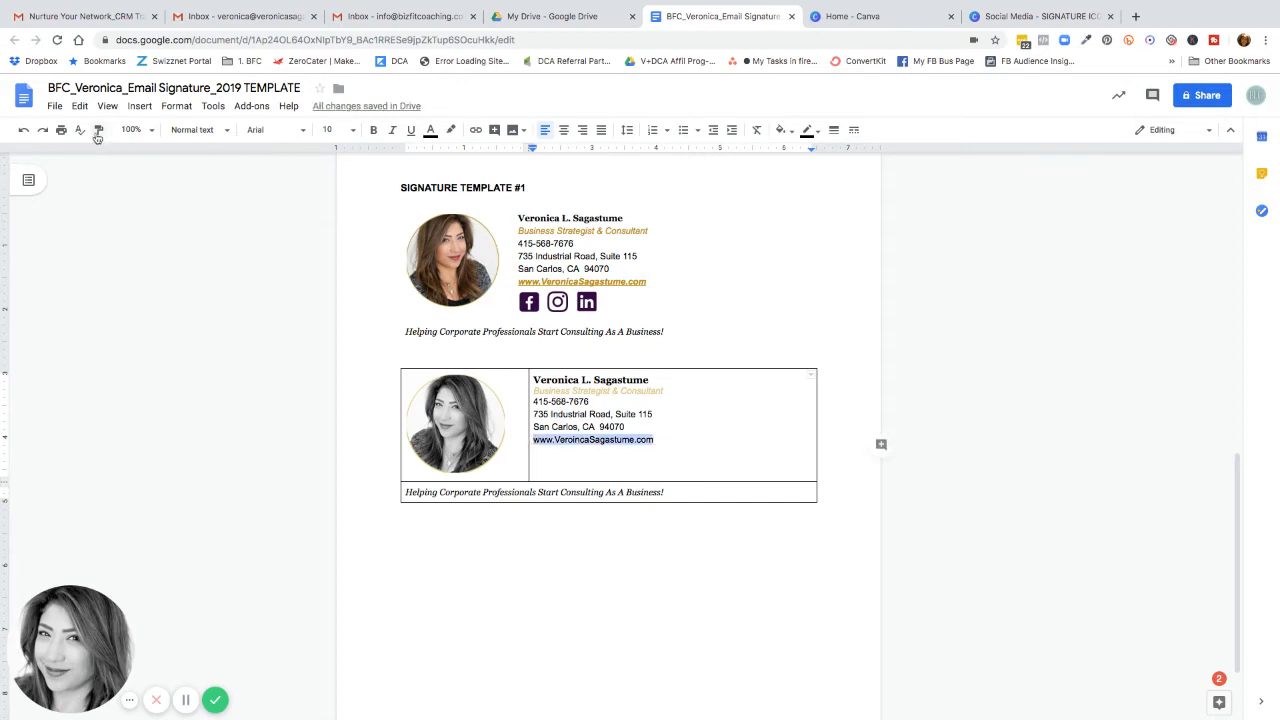
pyautogui.click(477, 131)
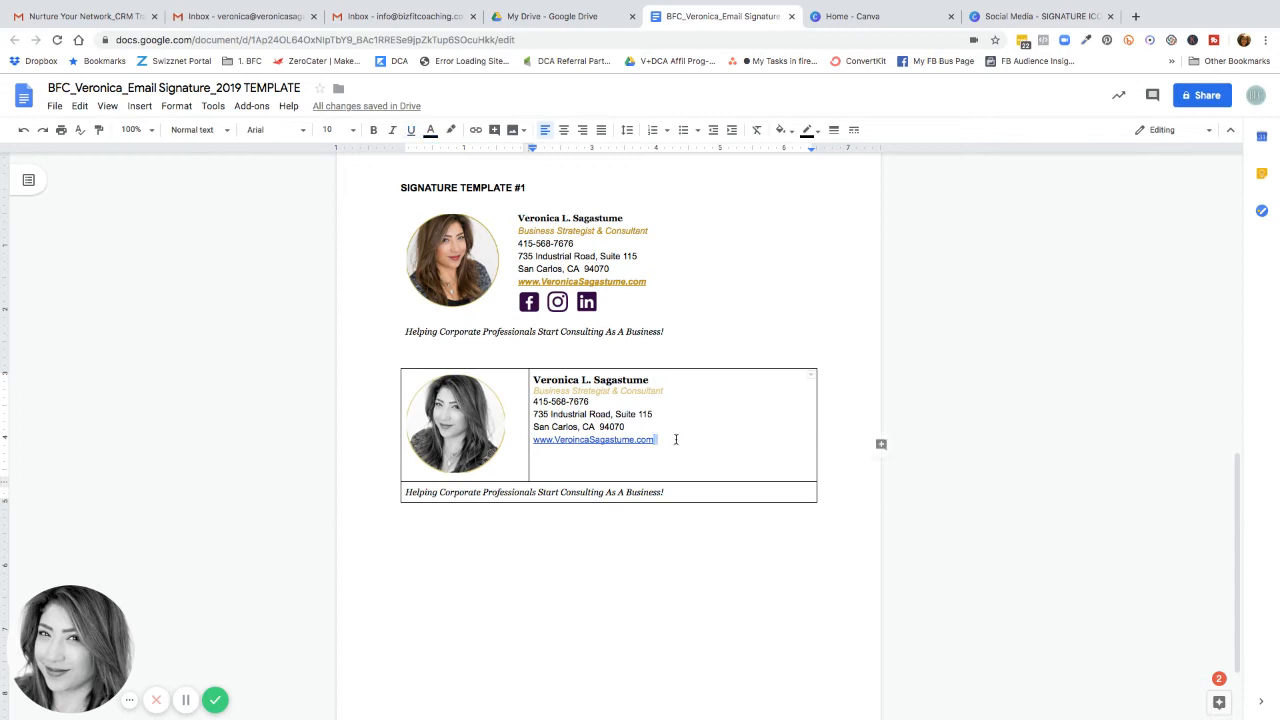
pyautogui.click(668, 440)
pyautogui.click(533, 440)
pyautogui.moveTo(533, 440); pyautogui.dragTo(675, 440)
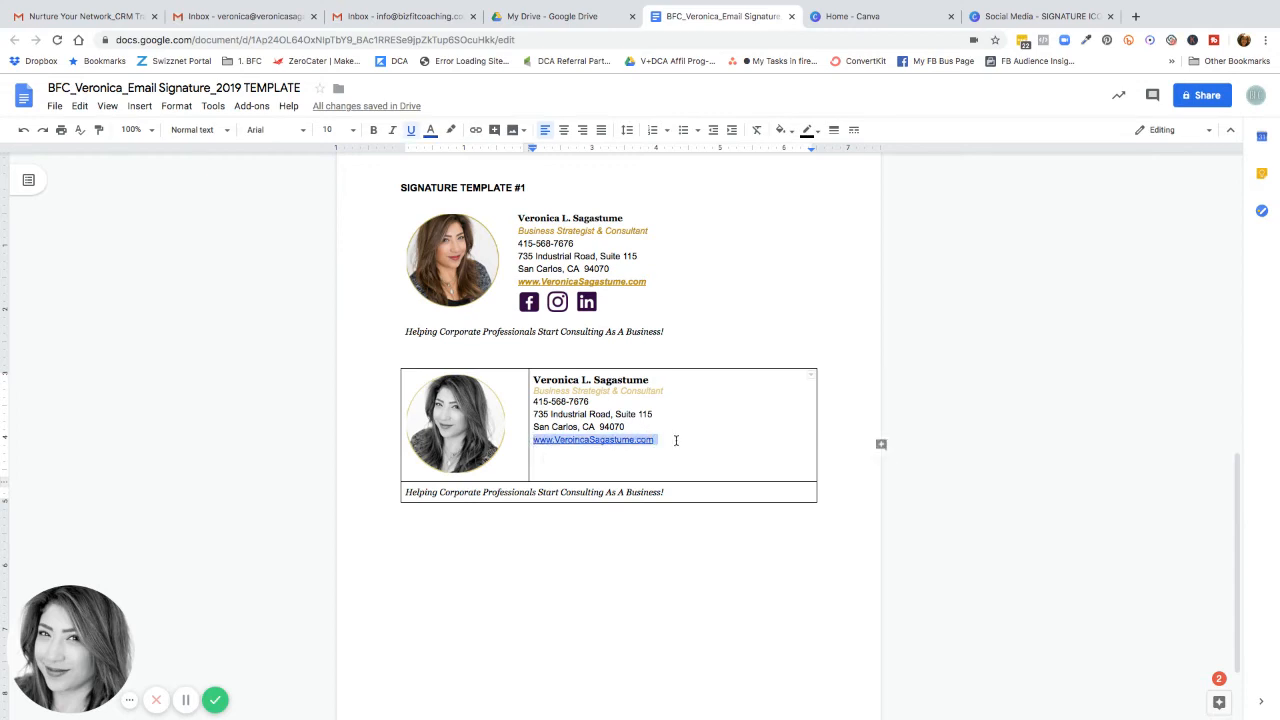
pyautogui.click(430, 130)
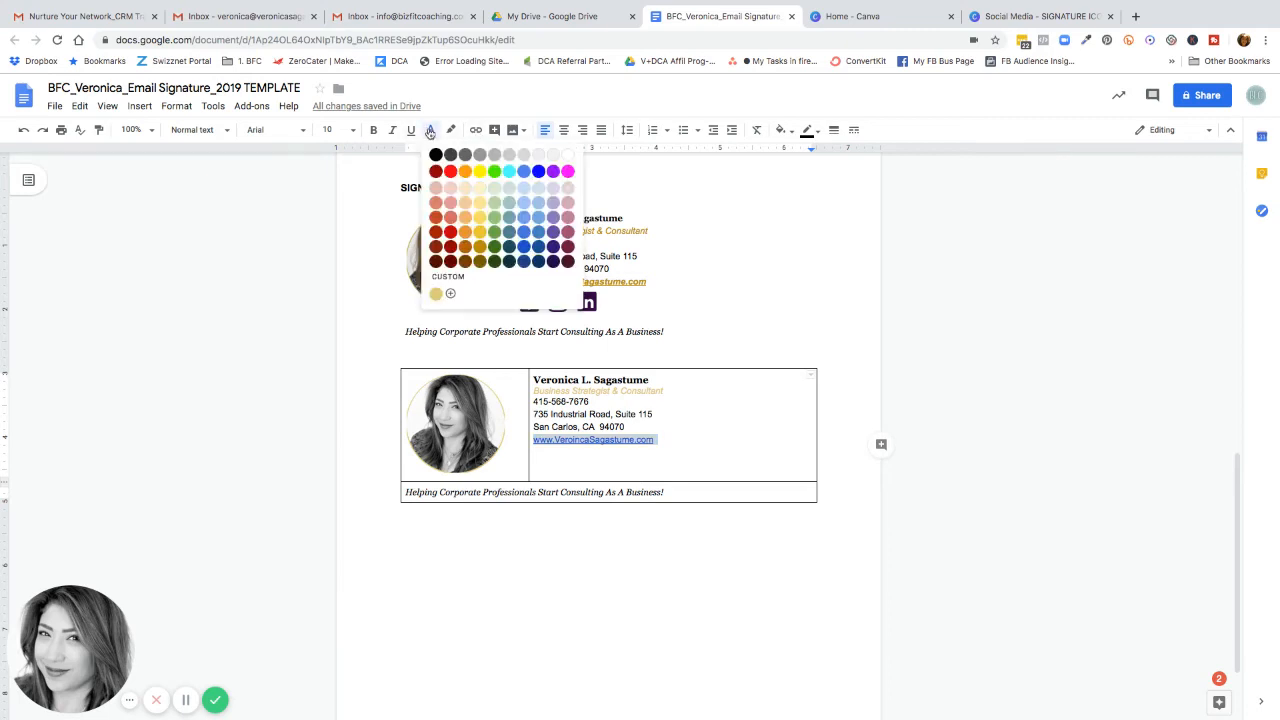
pyautogui.click(436, 293)
pyautogui.click(705, 440)
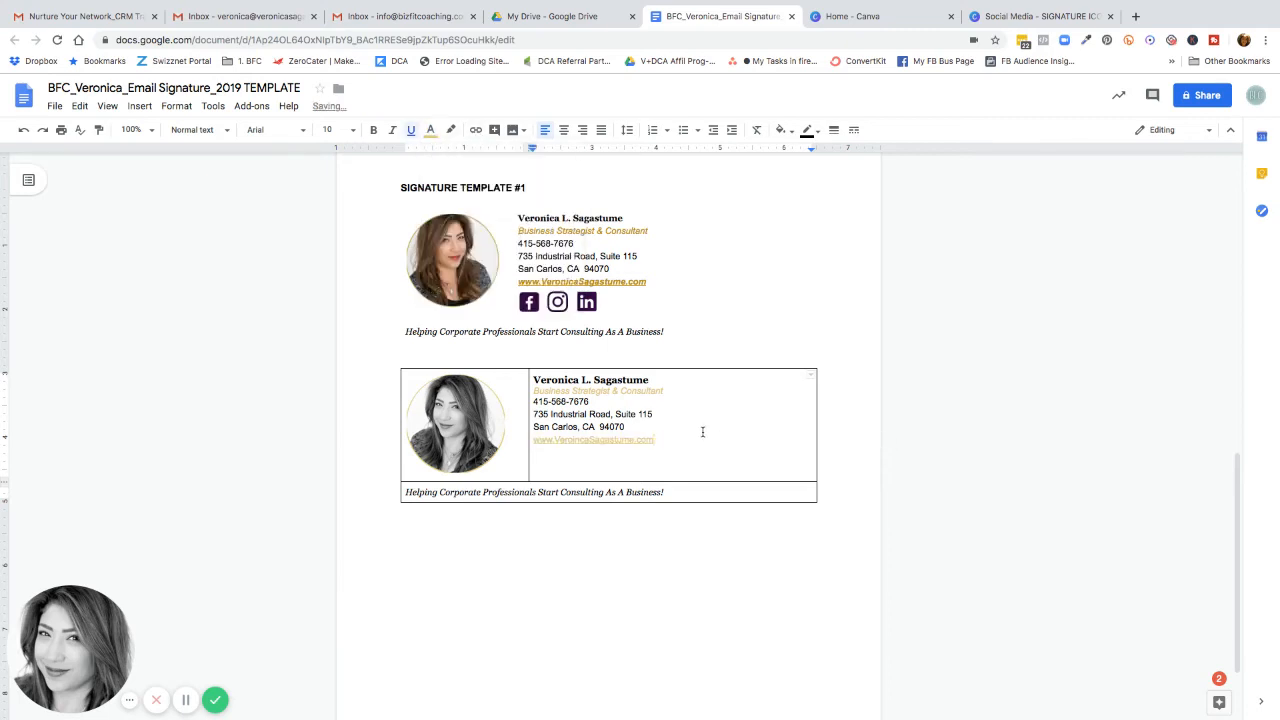
# Make the website link in the lower signature bold and recolour it with the dark gold from the standard palette.
pyautogui.hotkey('shift', 'Up')
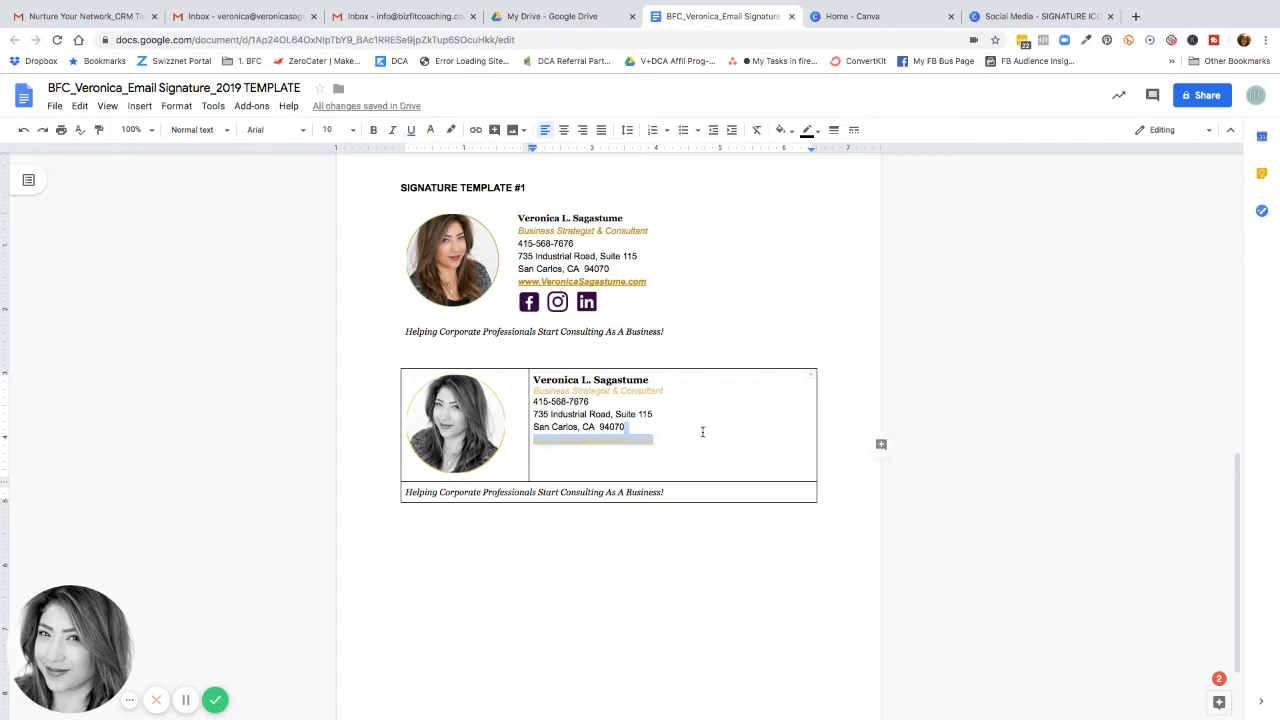
pyautogui.hotkey('ctrl', 'b')
pyautogui.moveTo(716, 437); pyautogui.dragTo(533, 453)
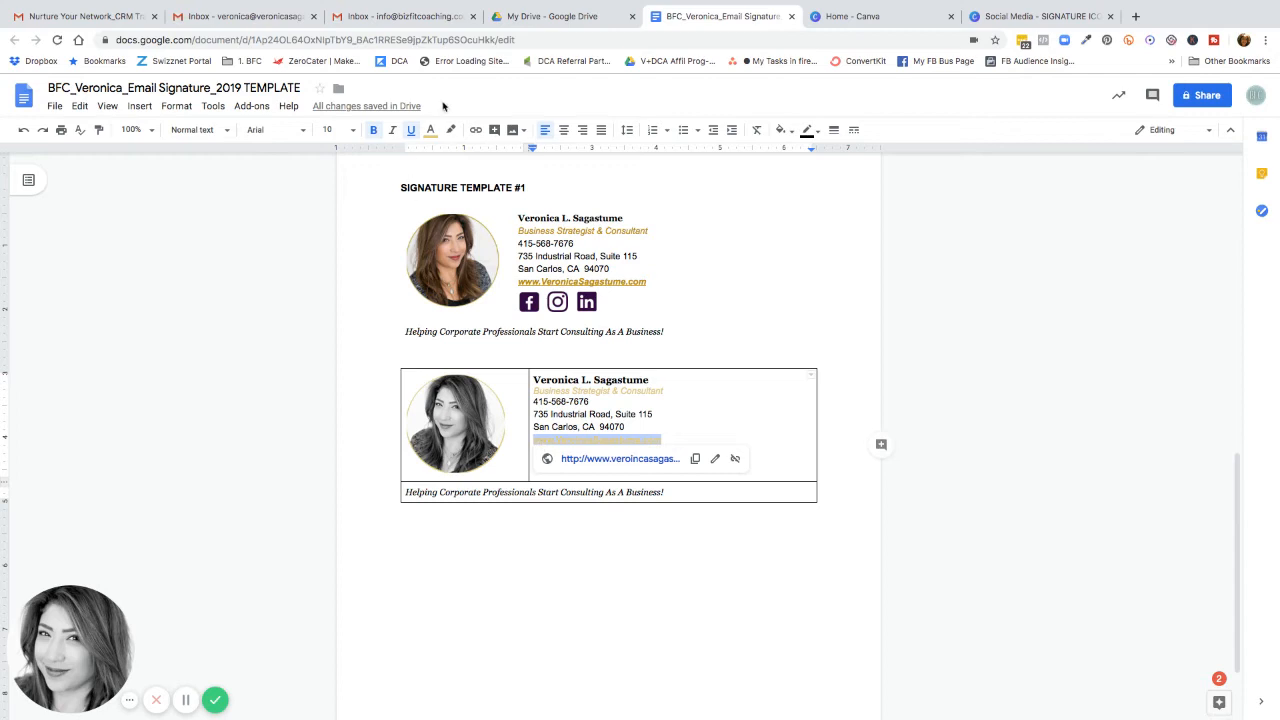
pyautogui.click(430, 130)
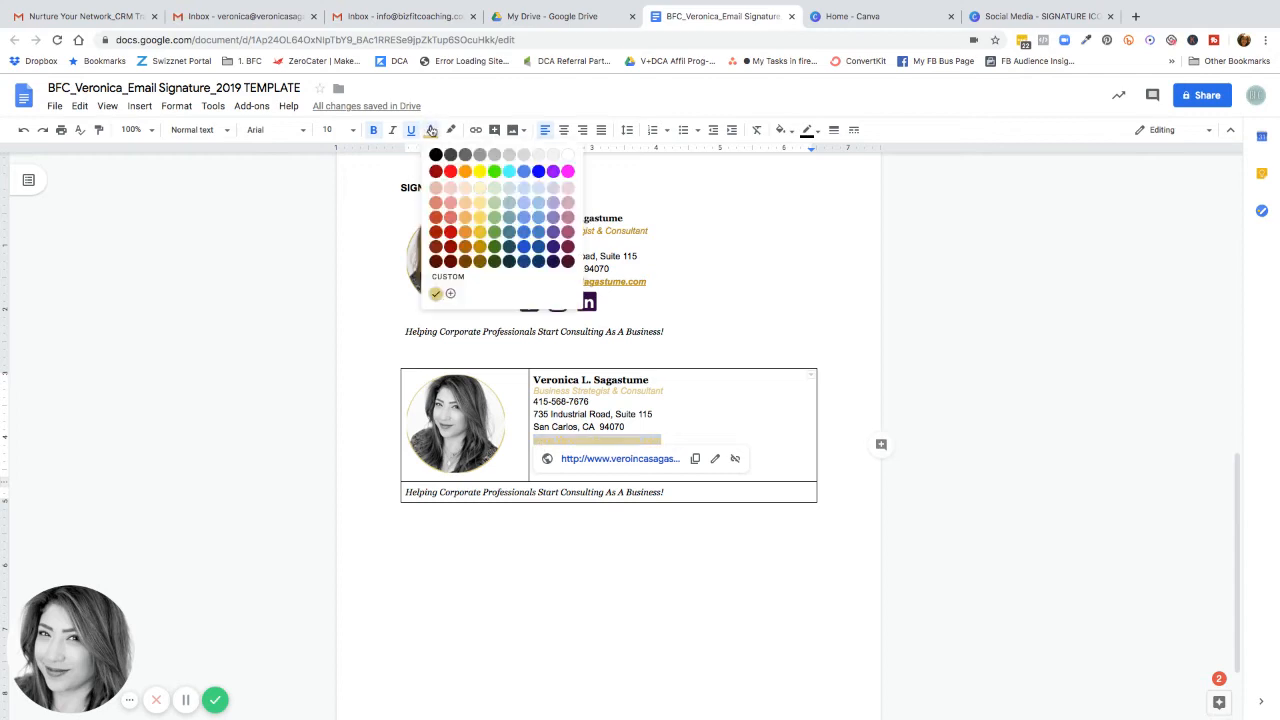
pyautogui.click(481, 232)
pyautogui.click(430, 131)
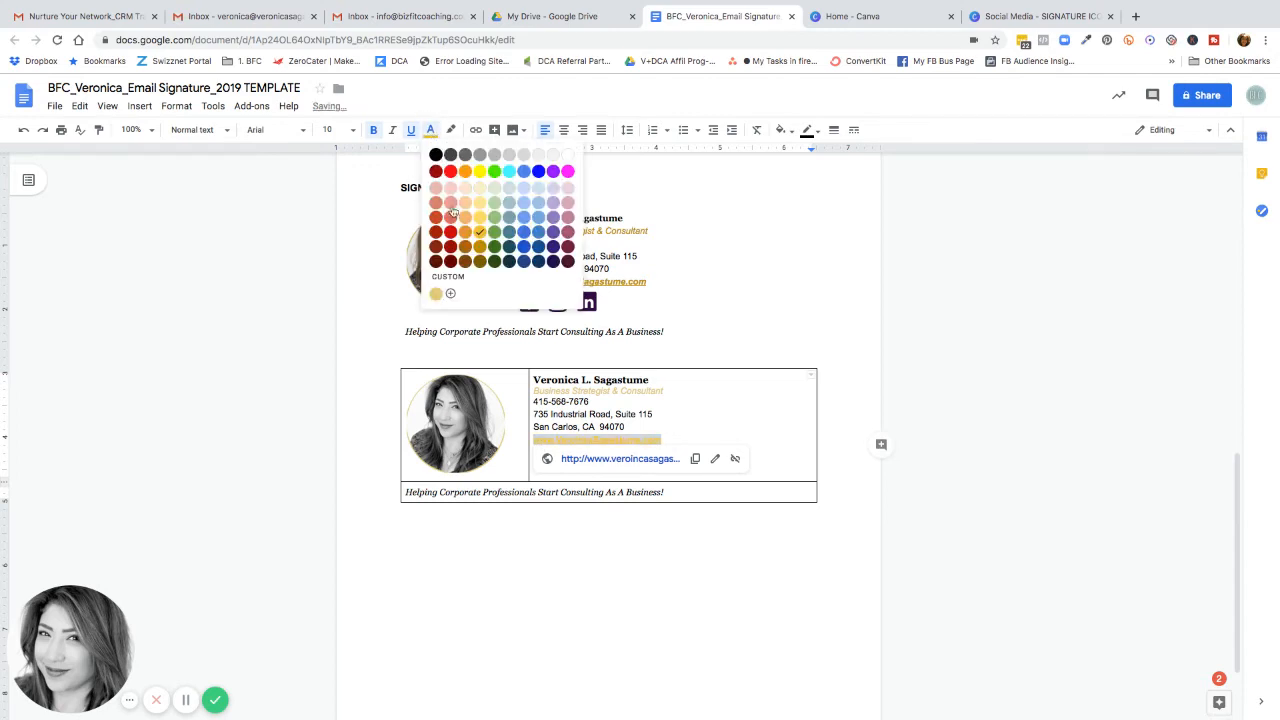
pyautogui.click(480, 248)
# Recolour the job title with the standard palette's medium gold and add an empty line below the website address.
pyautogui.click(663, 380)
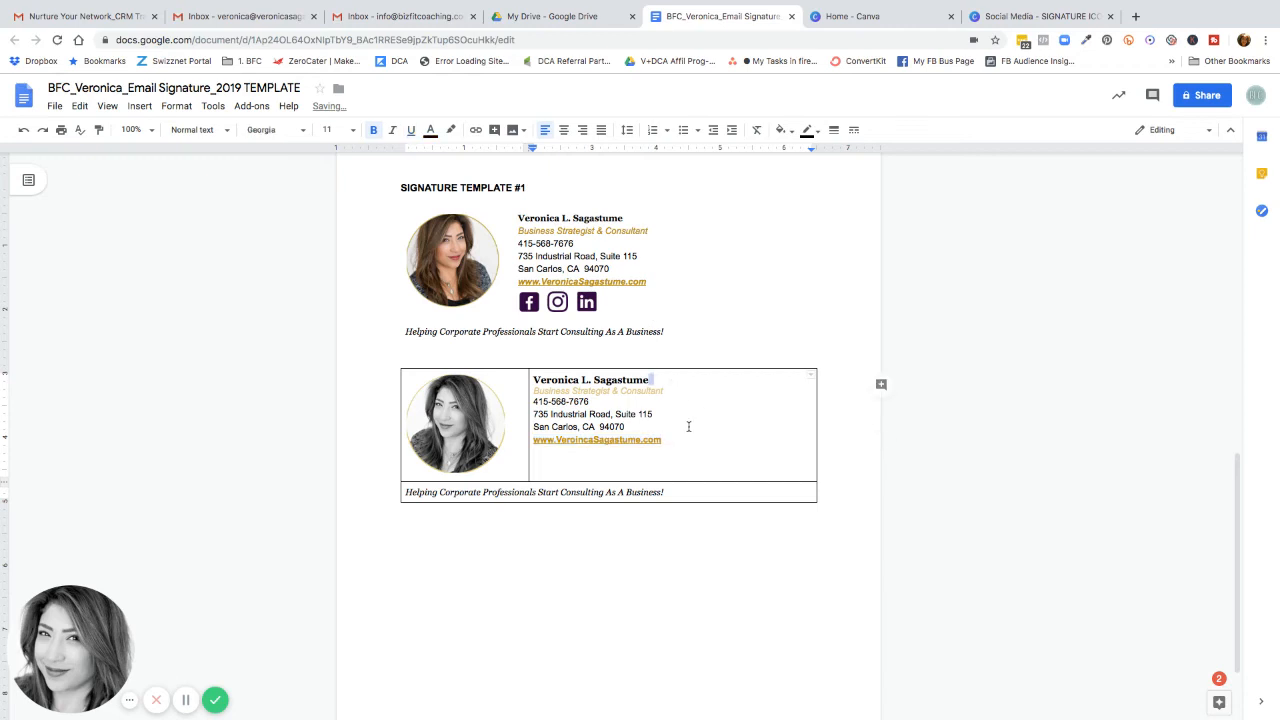
pyautogui.moveTo(665, 391); pyautogui.dragTo(533, 391)
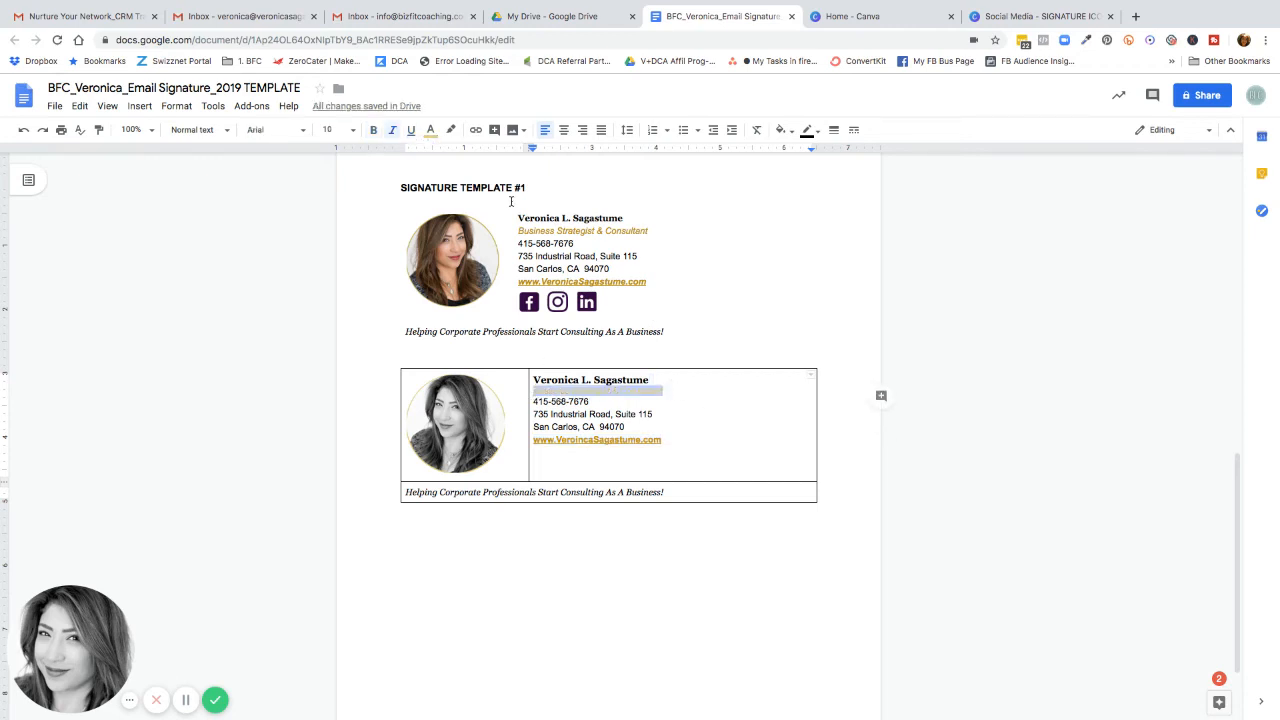
pyautogui.click(432, 132)
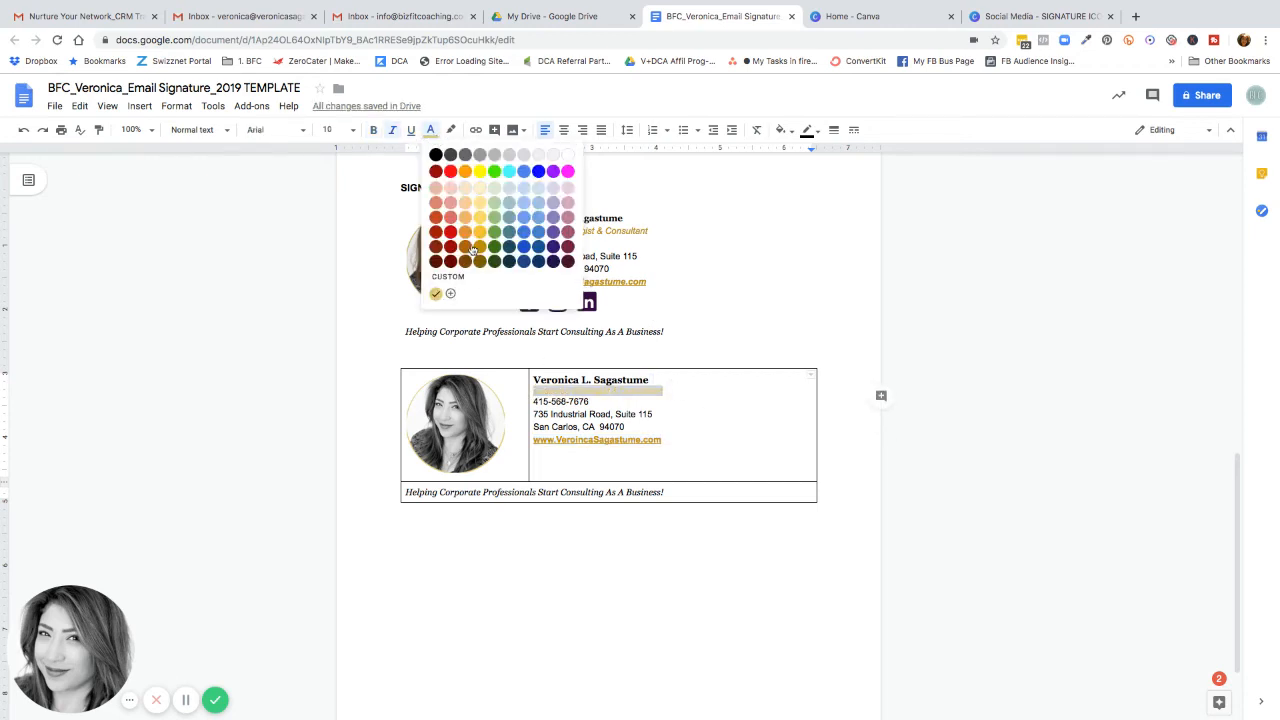
pyautogui.click(480, 235)
pyautogui.click(728, 436)
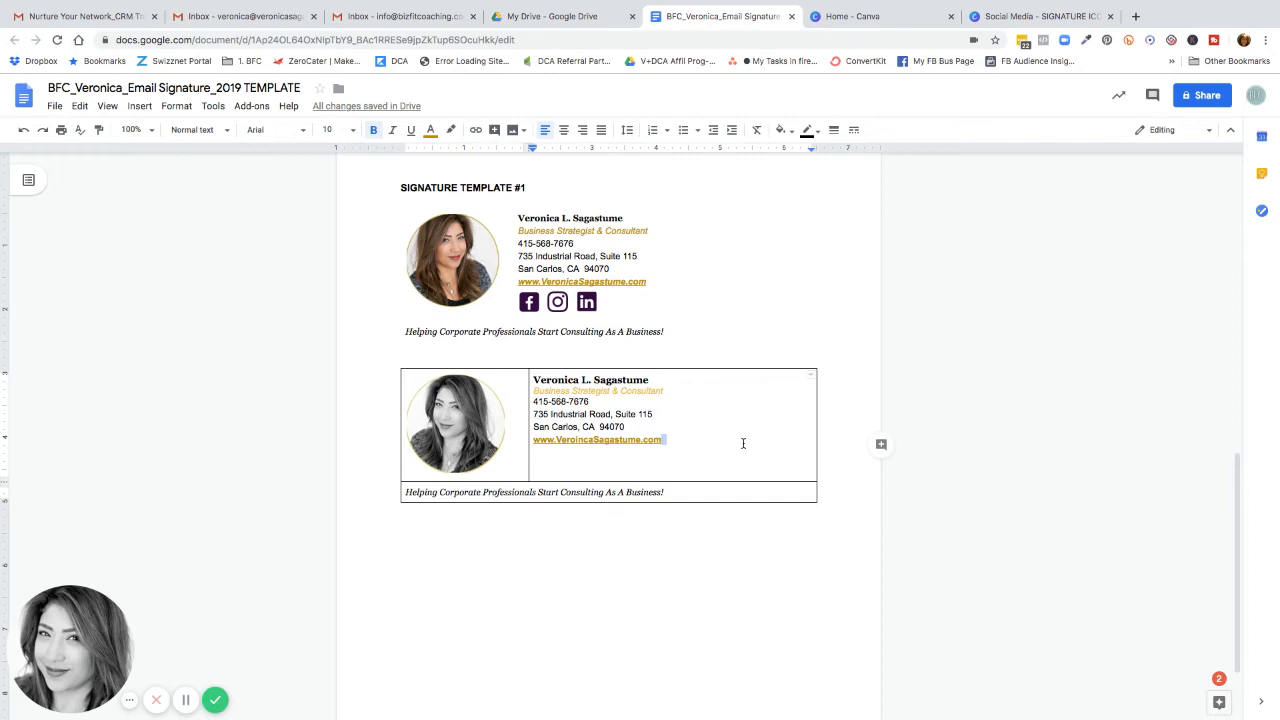
pyautogui.press('Return')
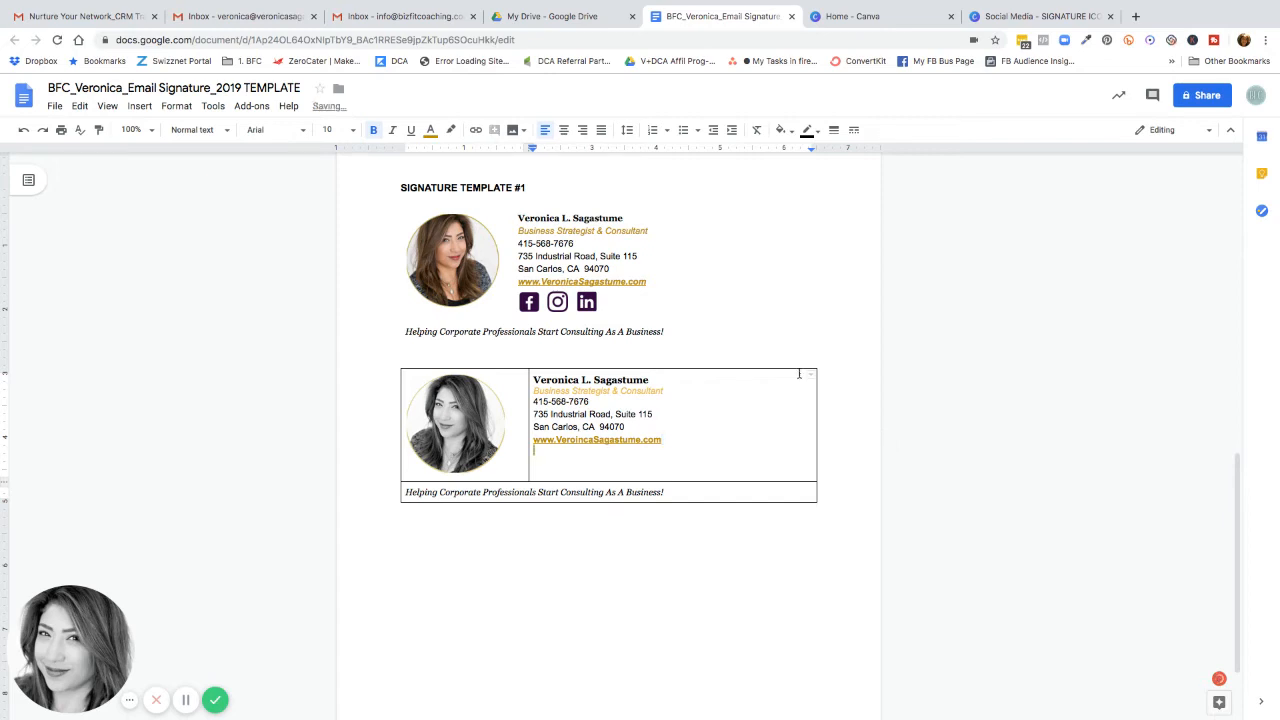
# Switch to the SIGNATURE ICONS design in Canva and add a blank second page.
pyautogui.click(1032, 18)
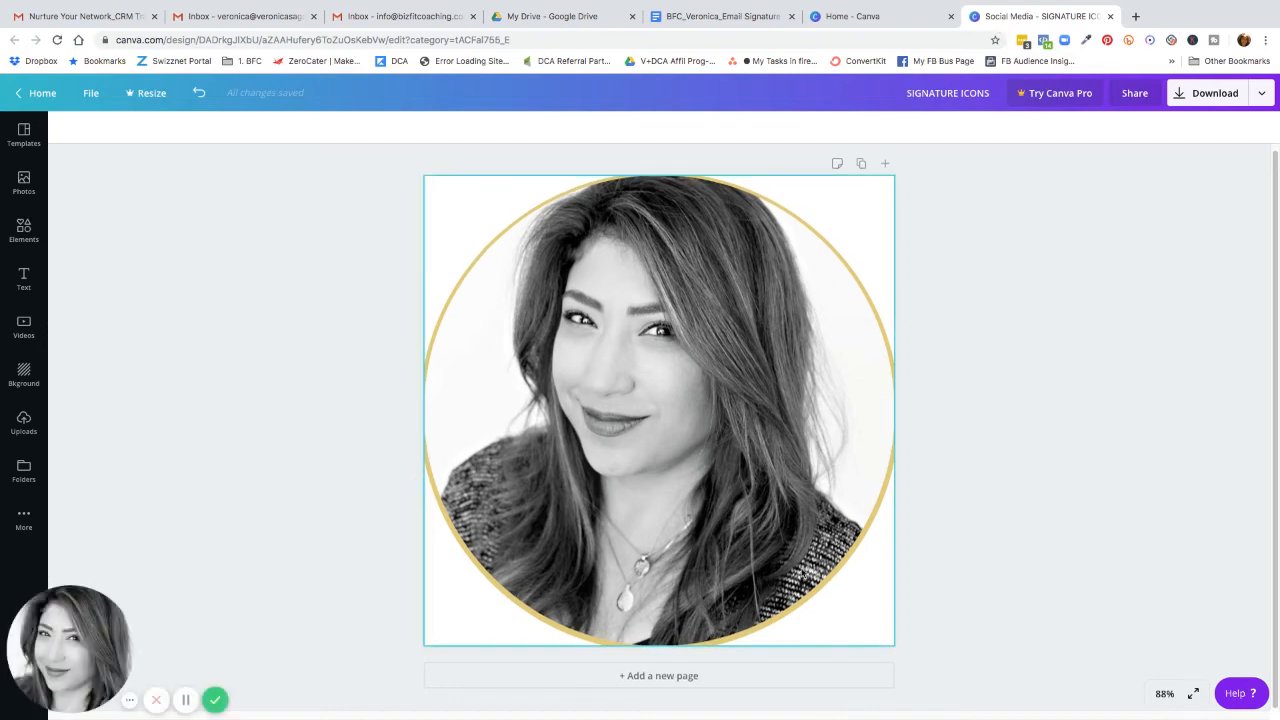
pyautogui.click(657, 676)
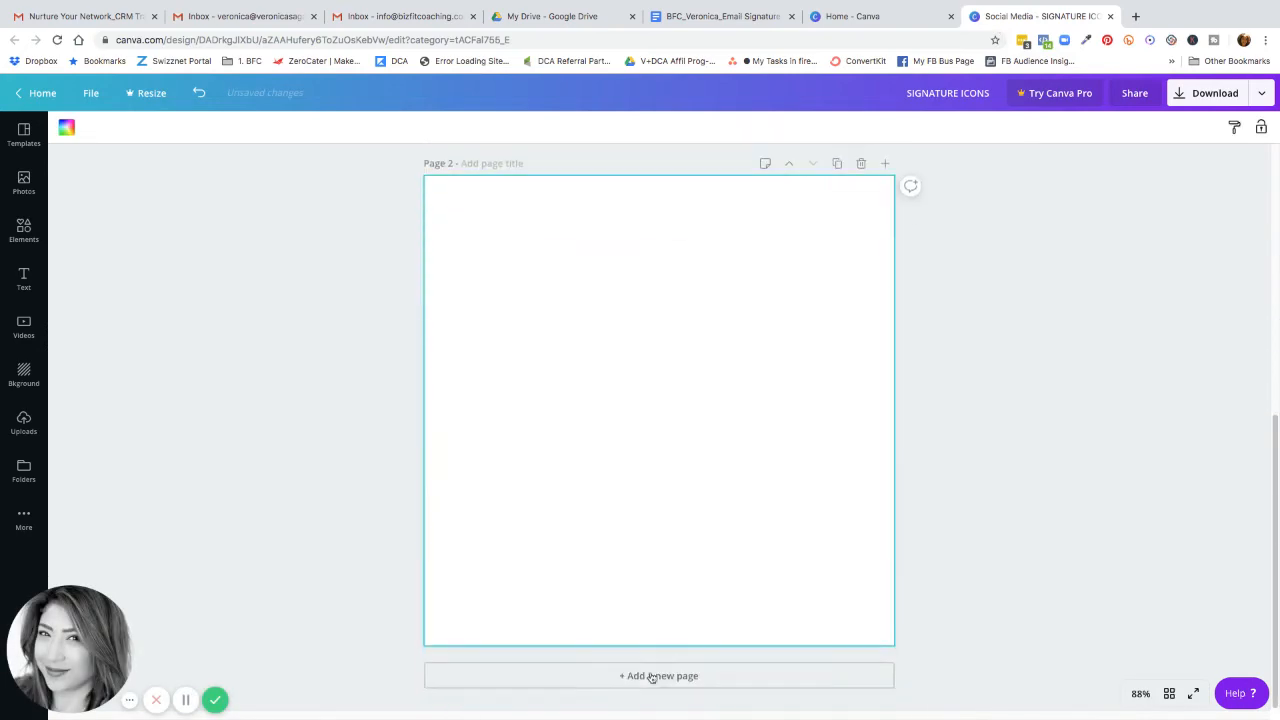
# Search the photo library for "instagram".
pyautogui.click(24, 229)
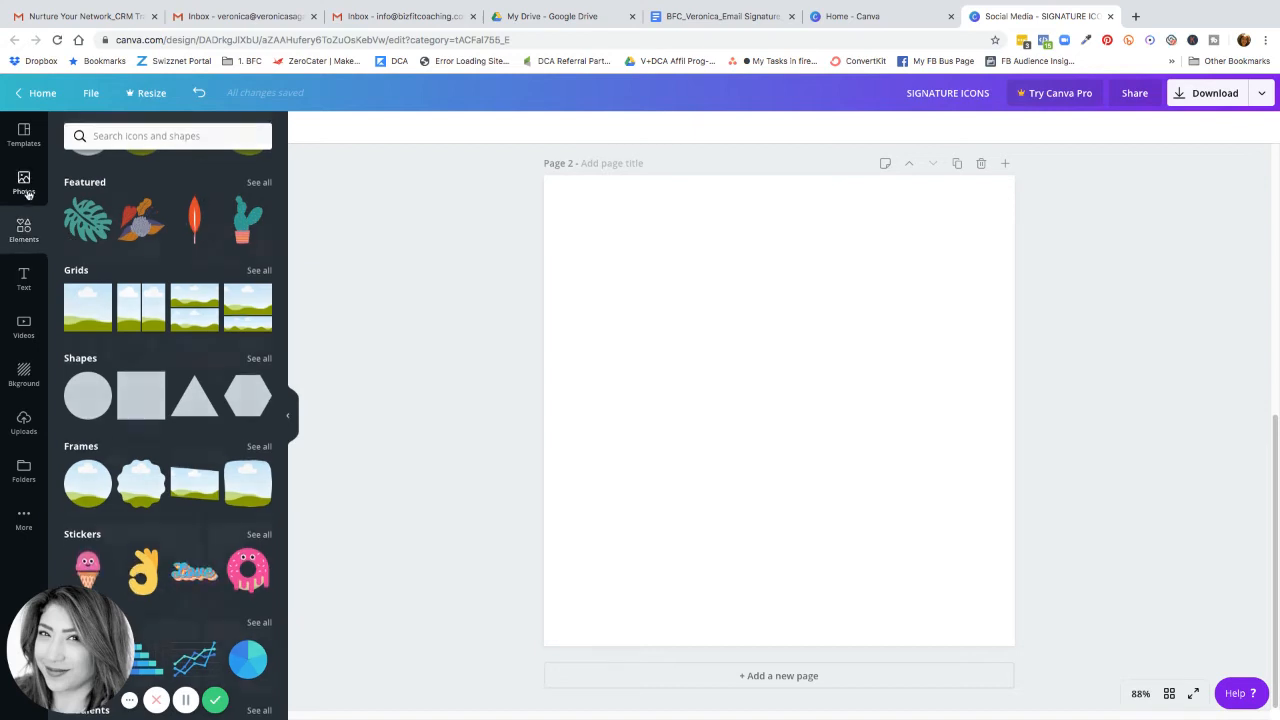
pyautogui.click(24, 183)
pyautogui.click(114, 135)
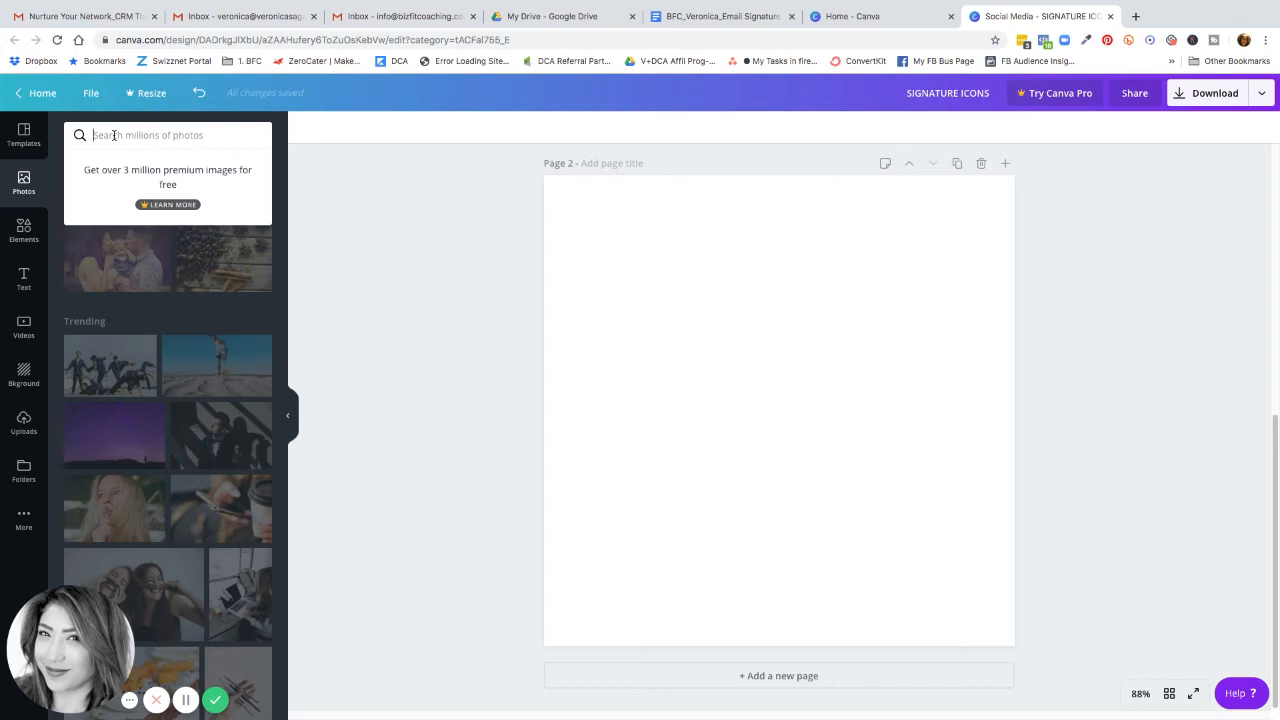
pyautogui.write('instagram')
pyautogui.press('Return')
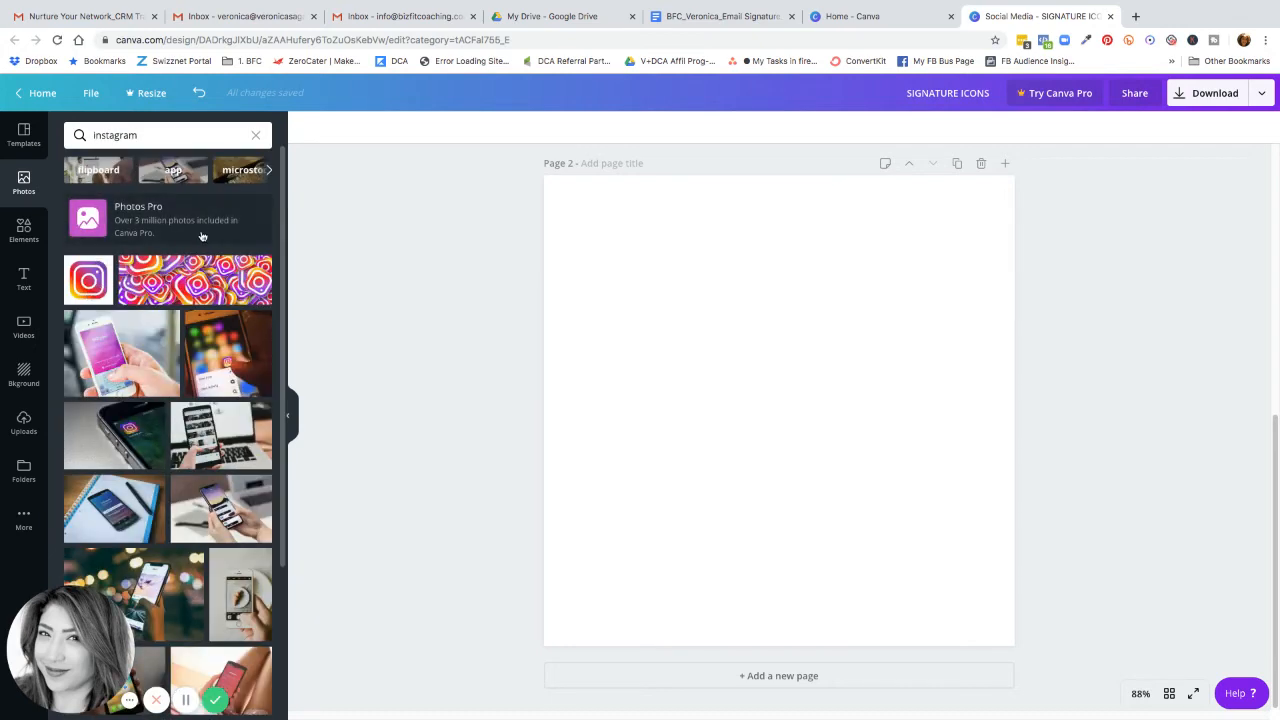
# Search the icons and shapes in the elements library for "instagram".
pyautogui.click(24, 230)
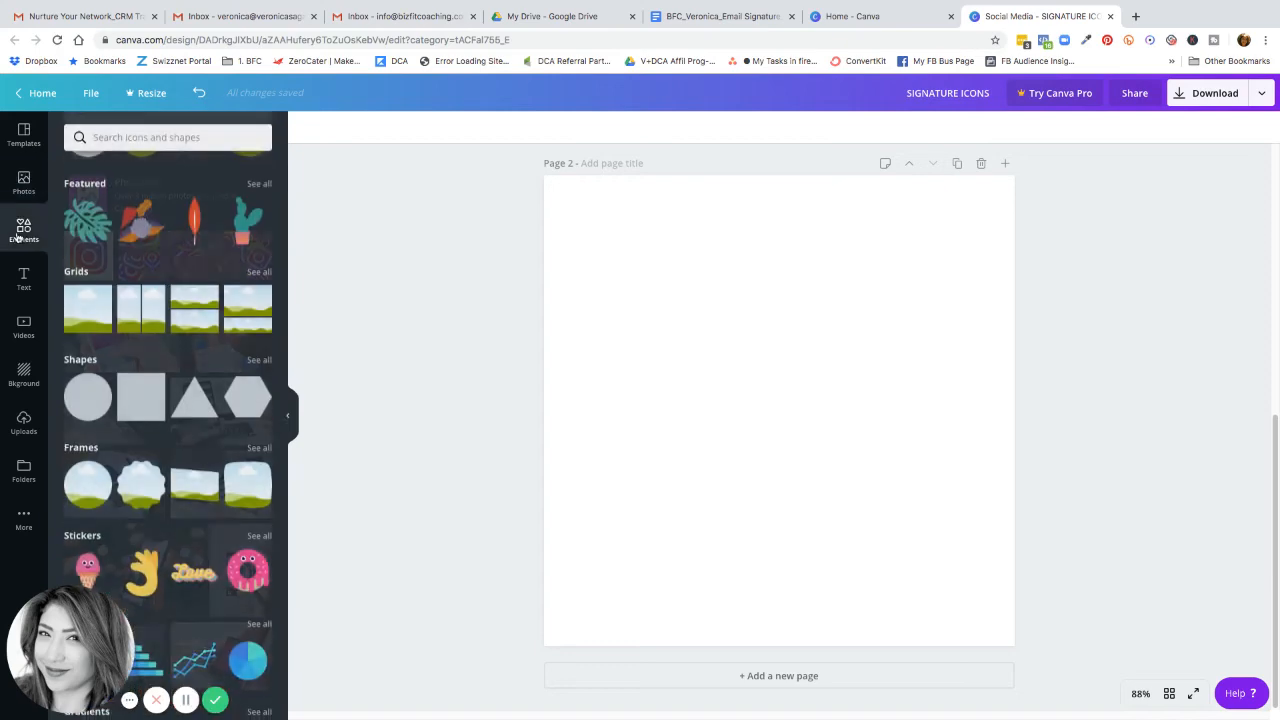
pyautogui.click(155, 134)
pyautogui.write('instra')
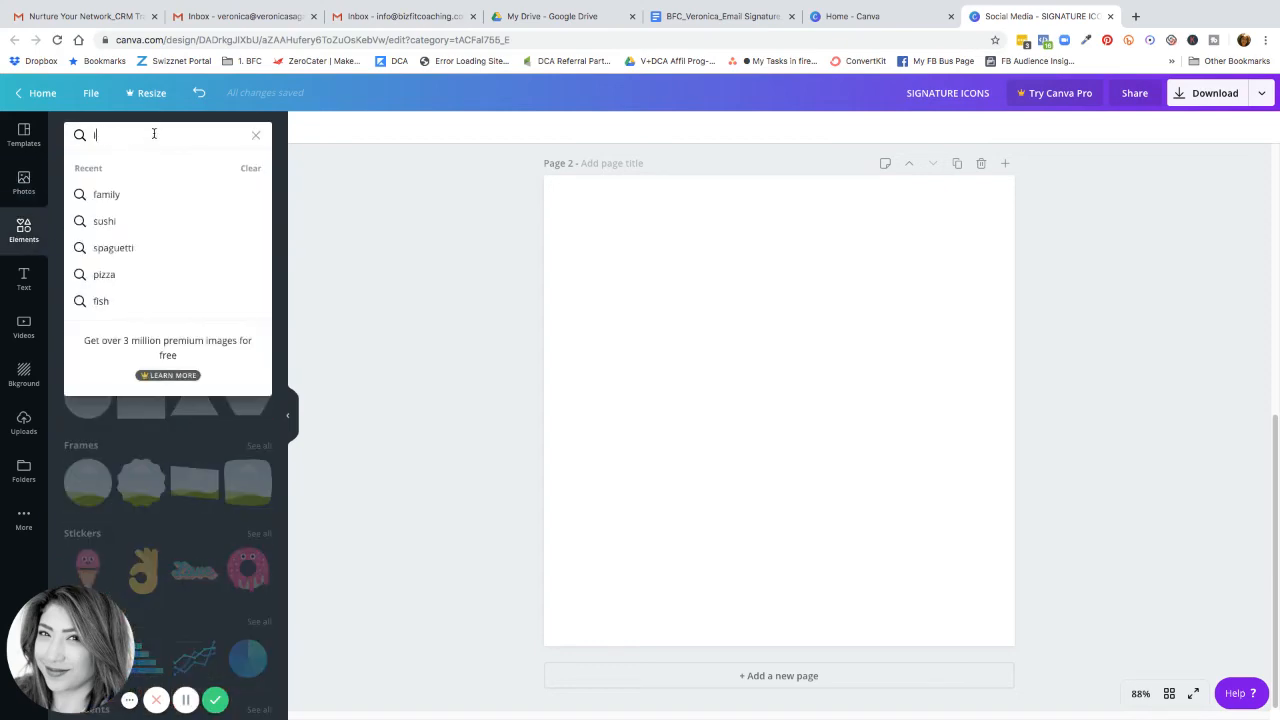
pyautogui.press('BackSpace')
pyautogui.press('BackSpace')
pyautogui.write('at')
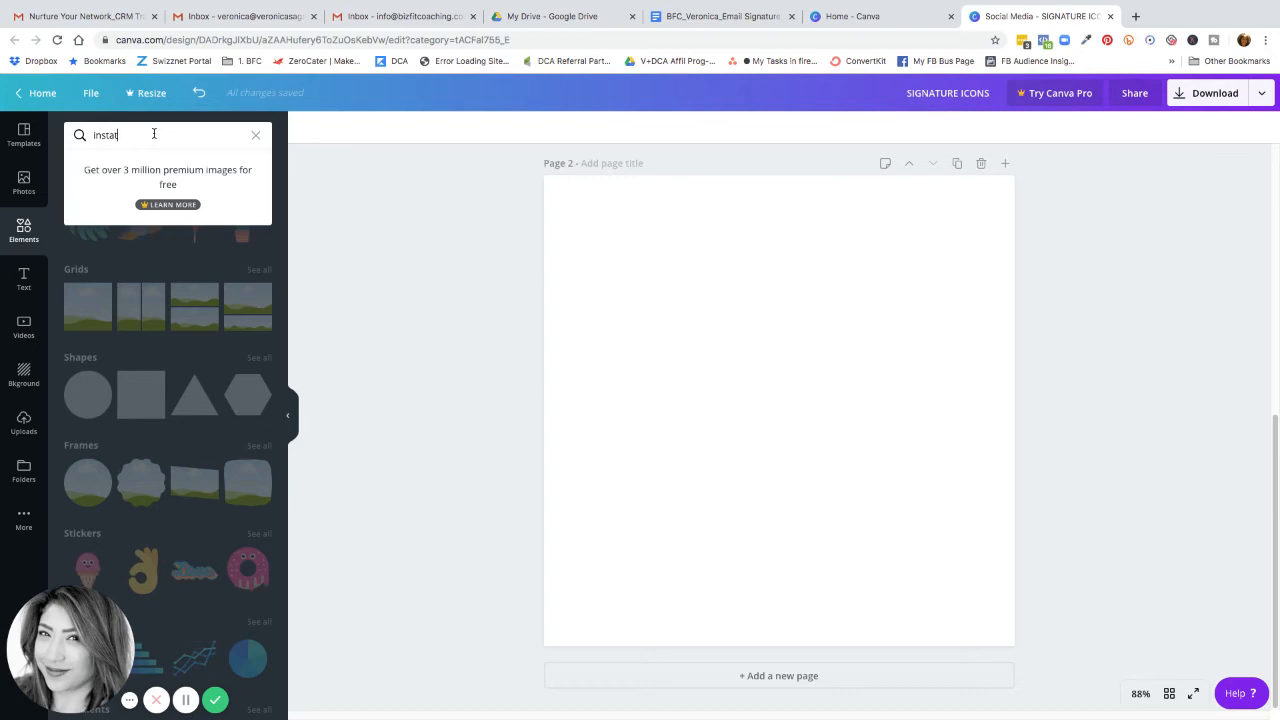
pyautogui.press('BackSpace')
pyautogui.write('agram')
pyautogui.press('Return')
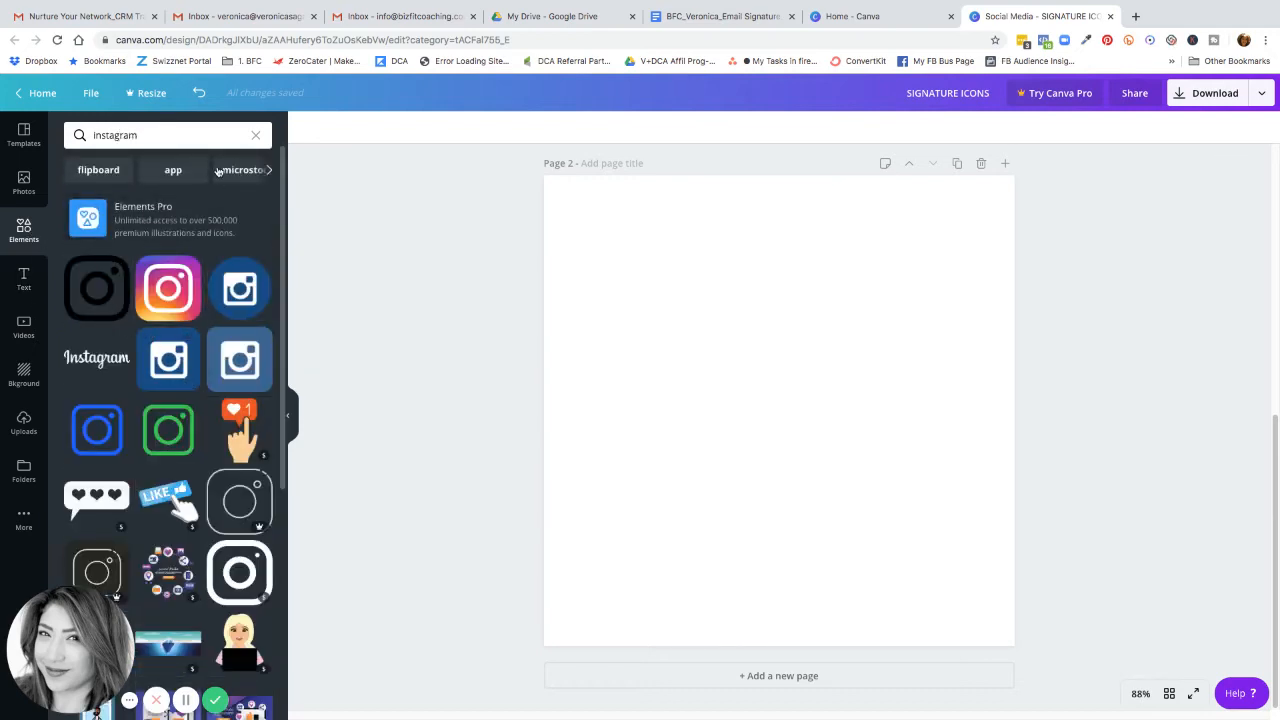
# Add the black outline Instagram icon to page 2 and enlarge it to fill the whole page.
pyautogui.click(118, 298)
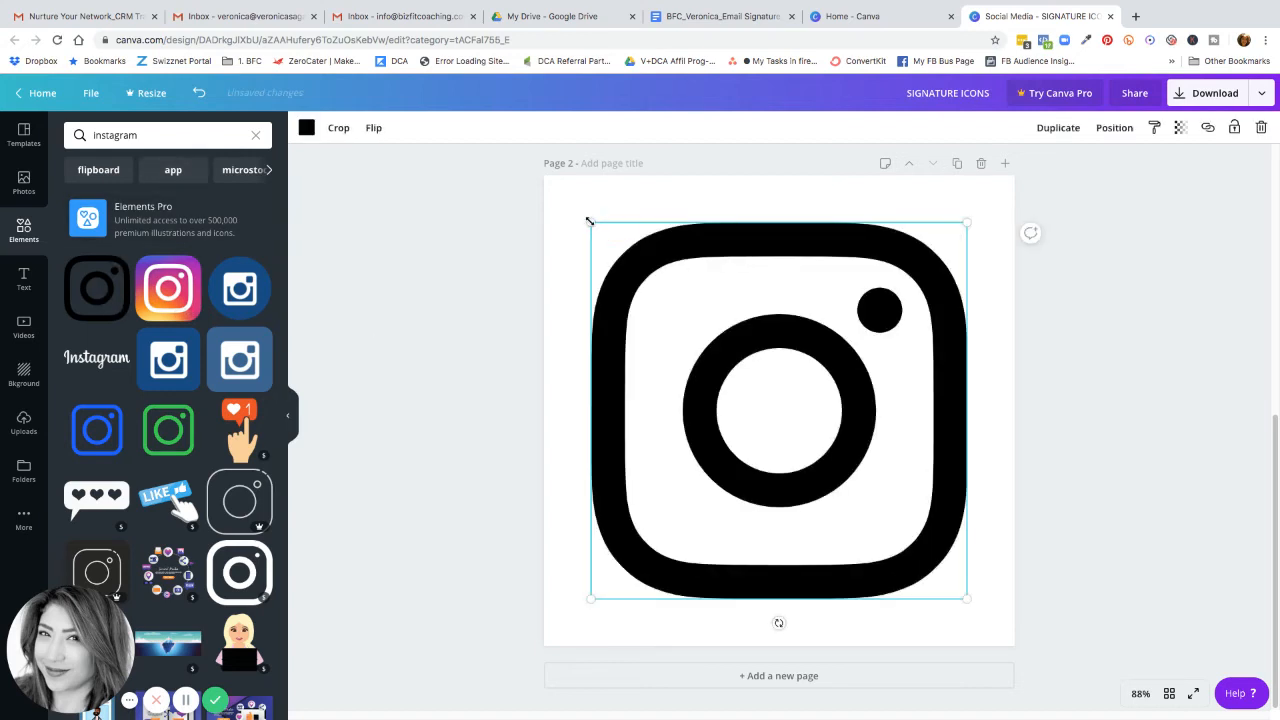
pyautogui.moveTo(589, 220); pyautogui.dragTo(546, 175)
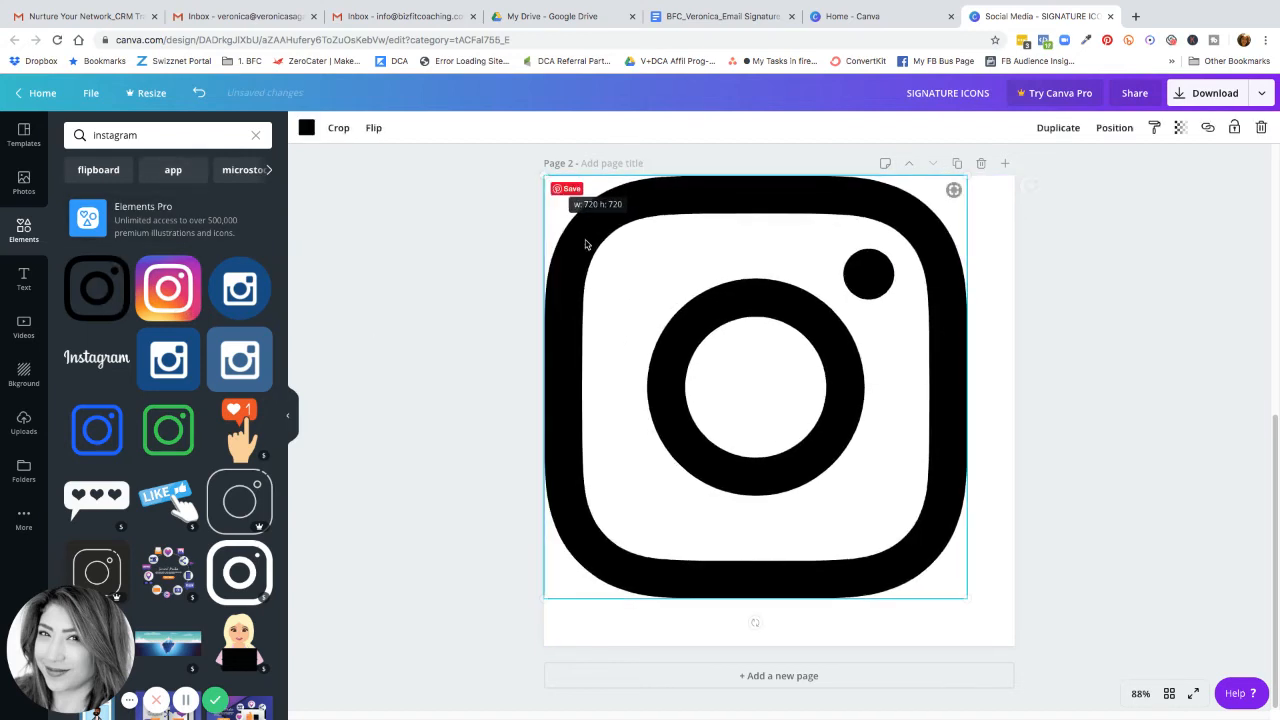
pyautogui.moveTo(966, 599); pyautogui.dragTo(1015, 647)
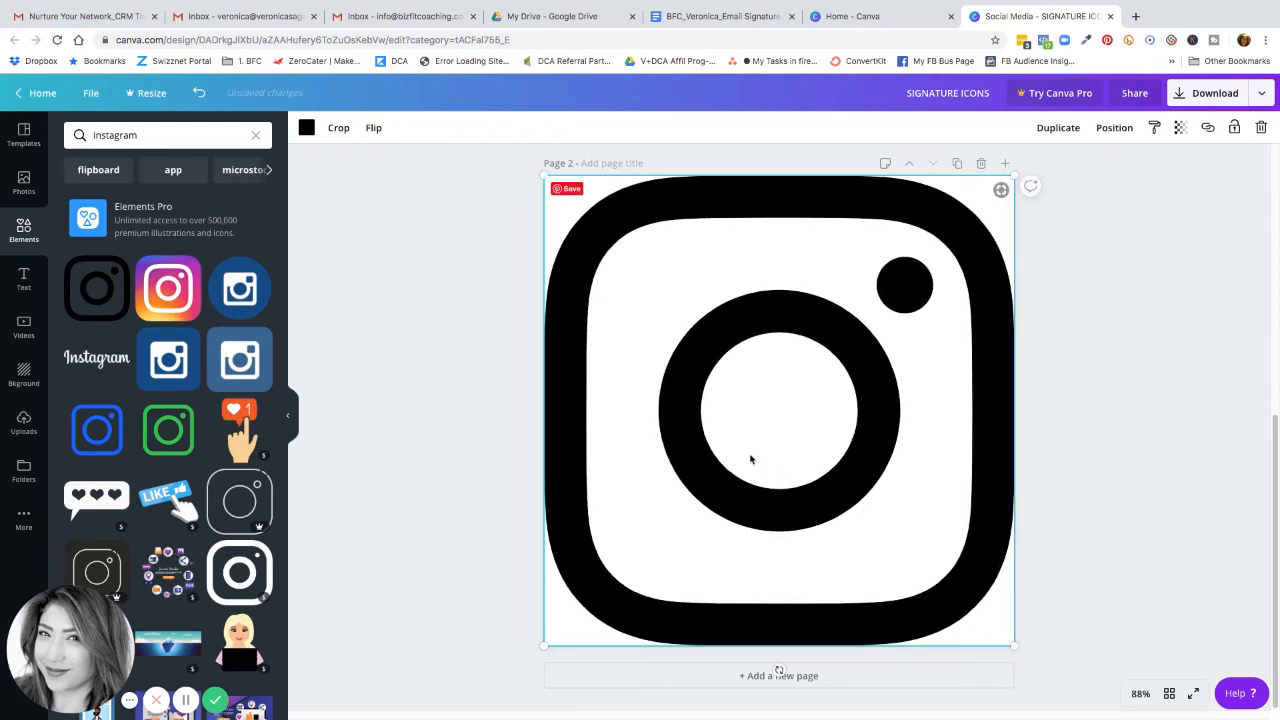
# Set the Instagram icon's colour to the custom hex value #6b1050.
pyautogui.click(306, 128)
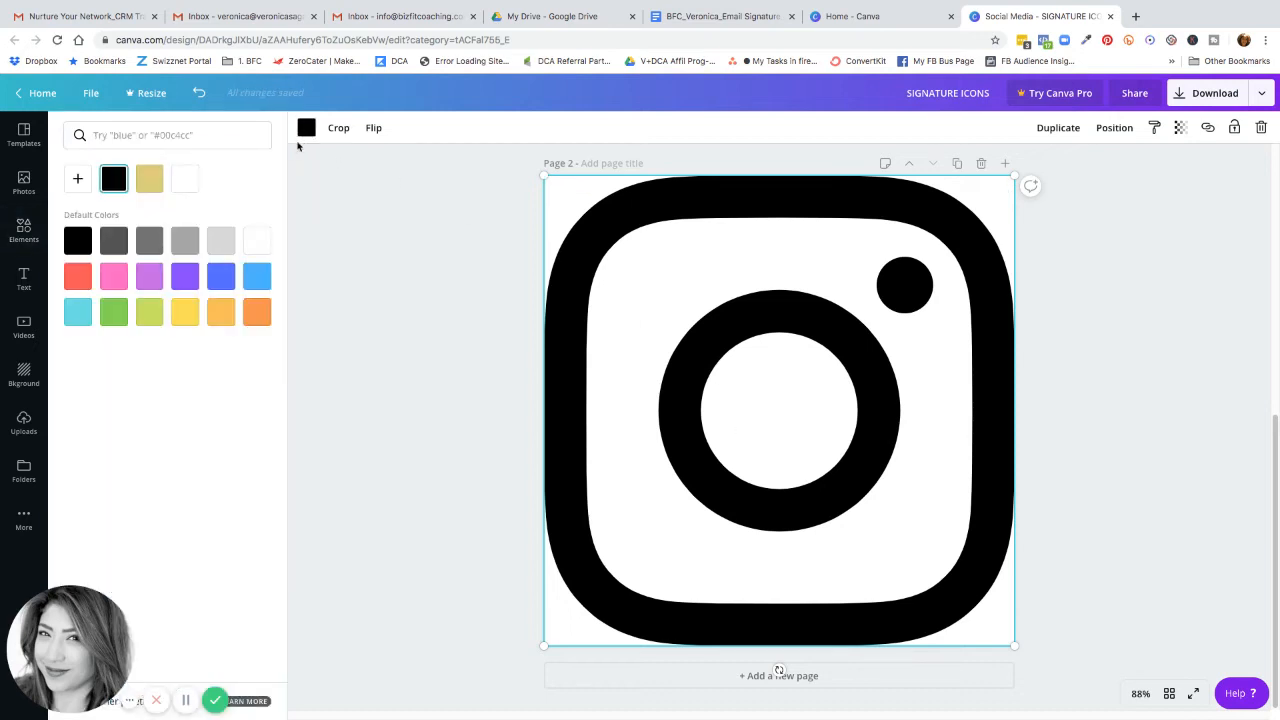
pyautogui.click(76, 181)
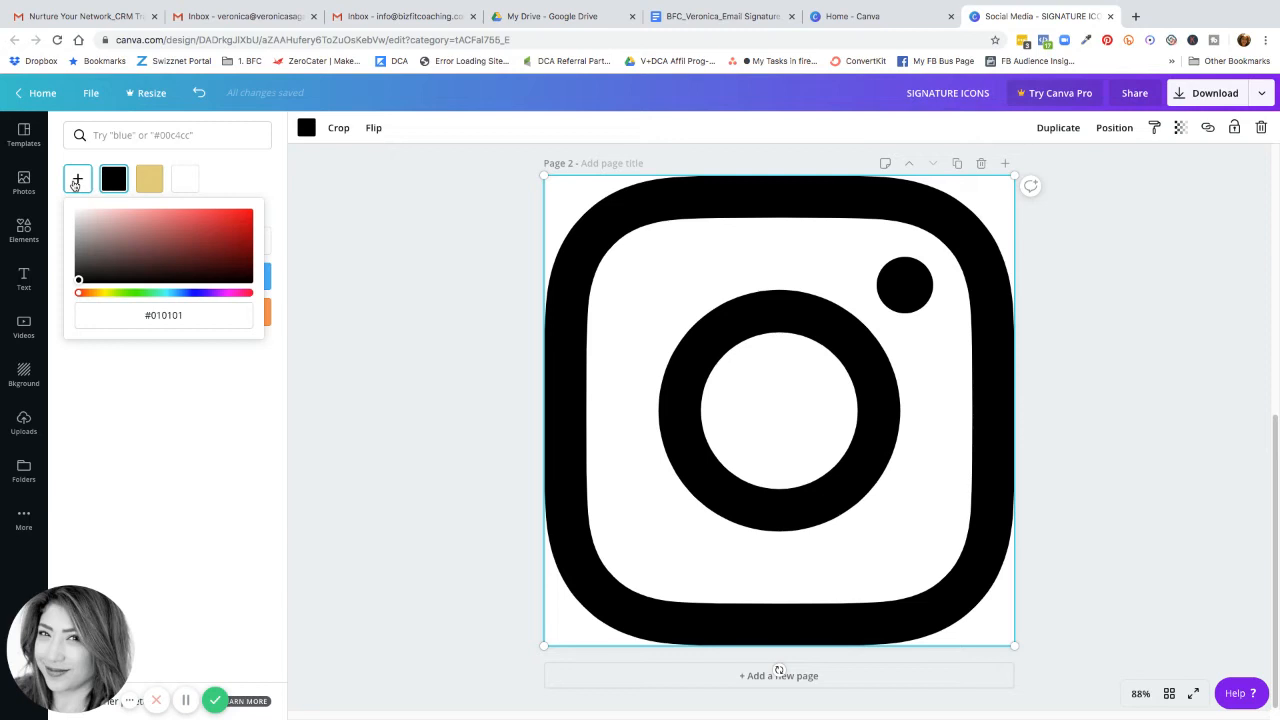
pyautogui.moveTo(183, 314); pyautogui.dragTo(156, 315)
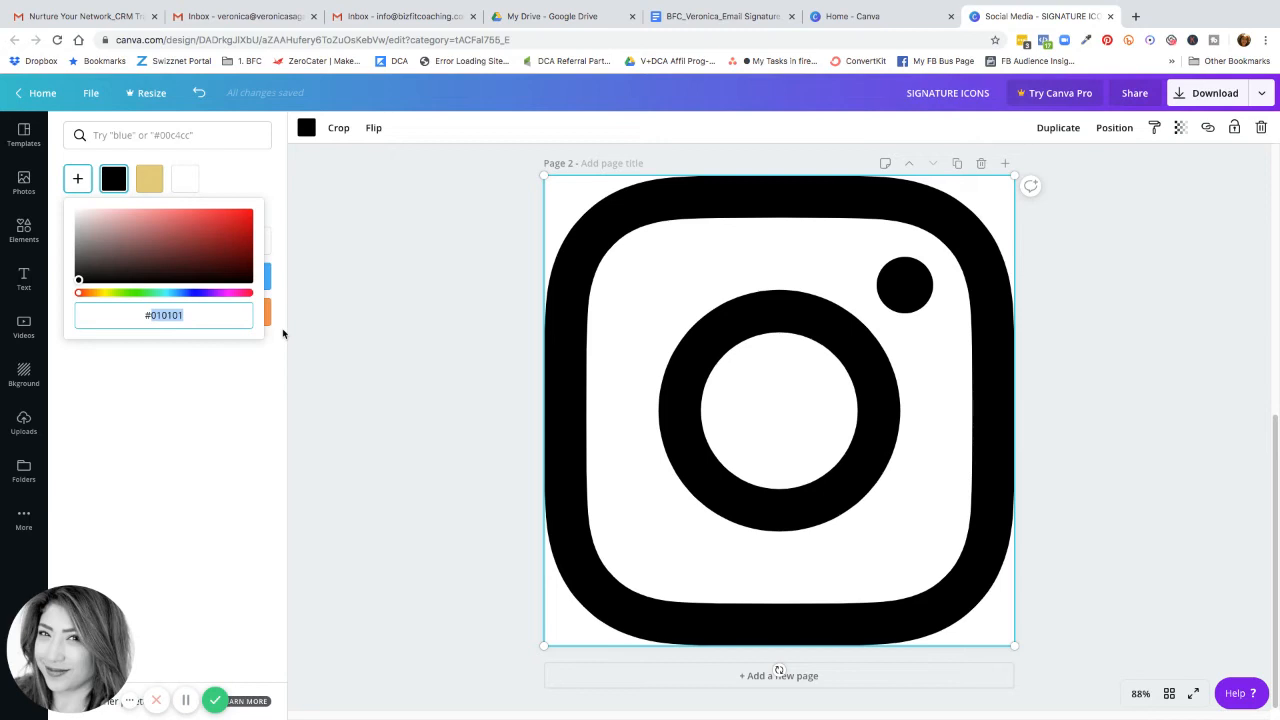
pyautogui.write('6b1050')
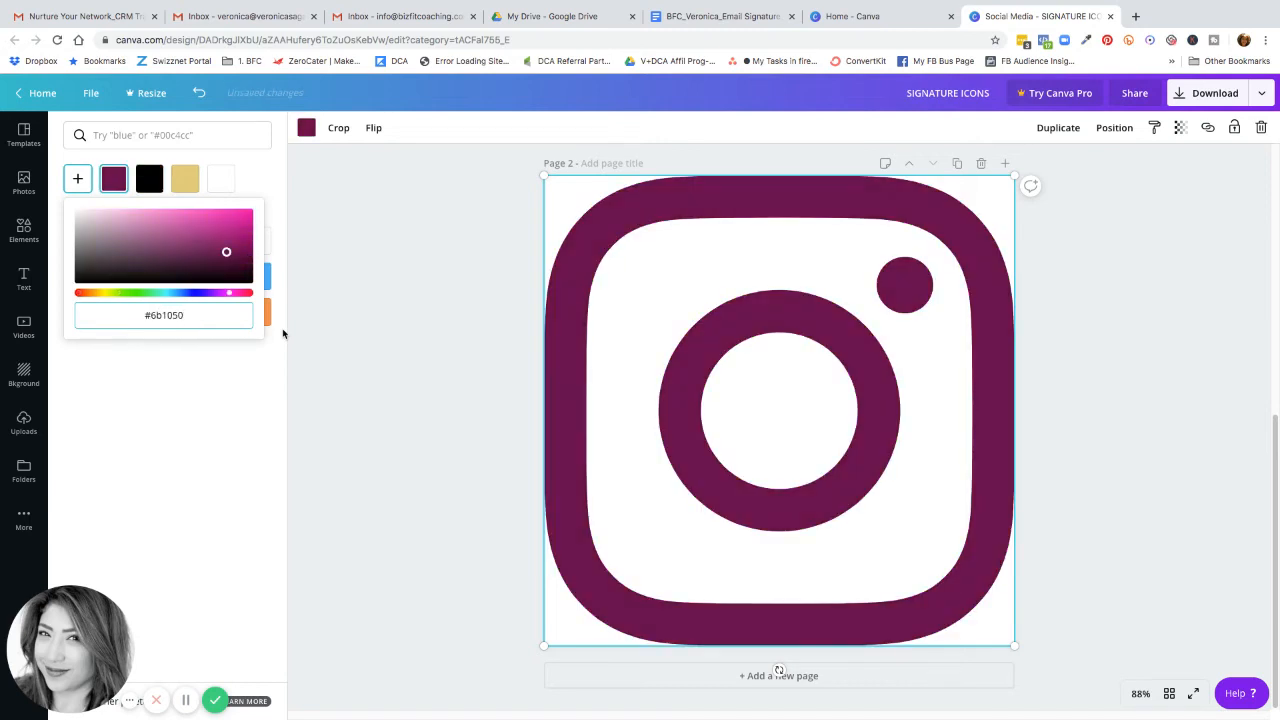
pyautogui.click(283, 333)
pyautogui.click(418, 330)
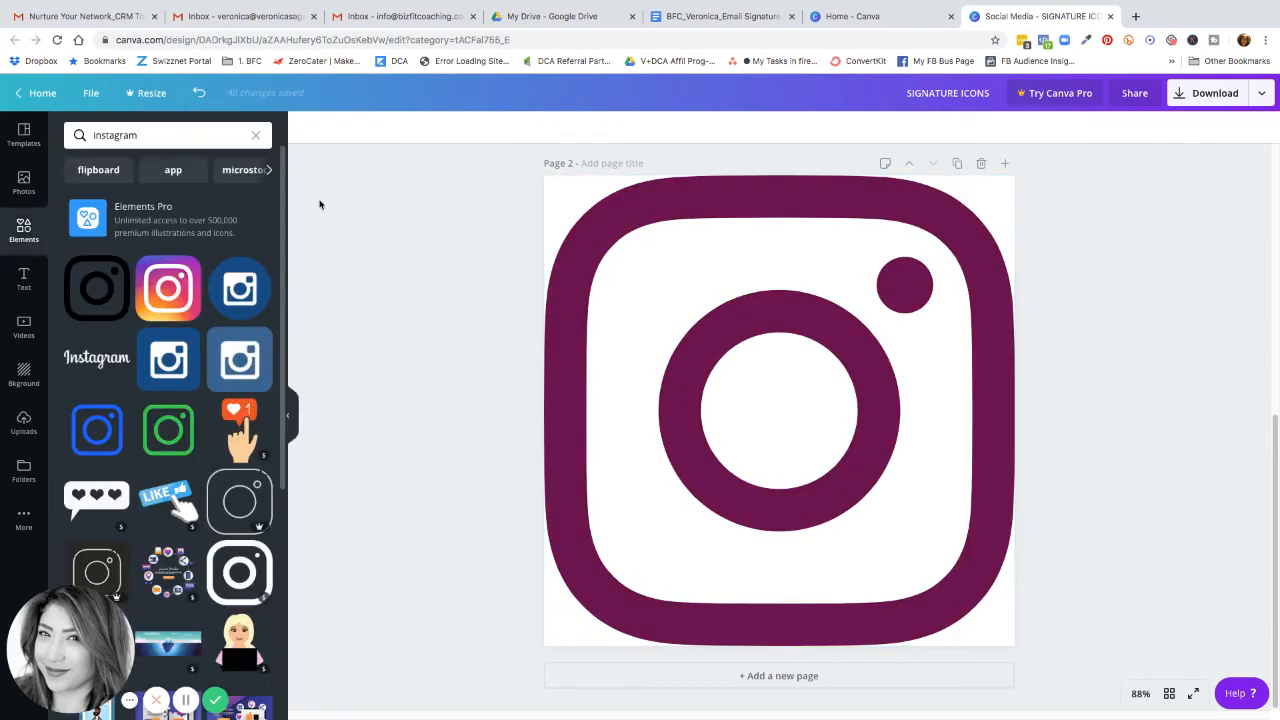
# Try the default violet on the Instagram icon and return it to the #6b1050 burgundy.
pyautogui.click(307, 129)
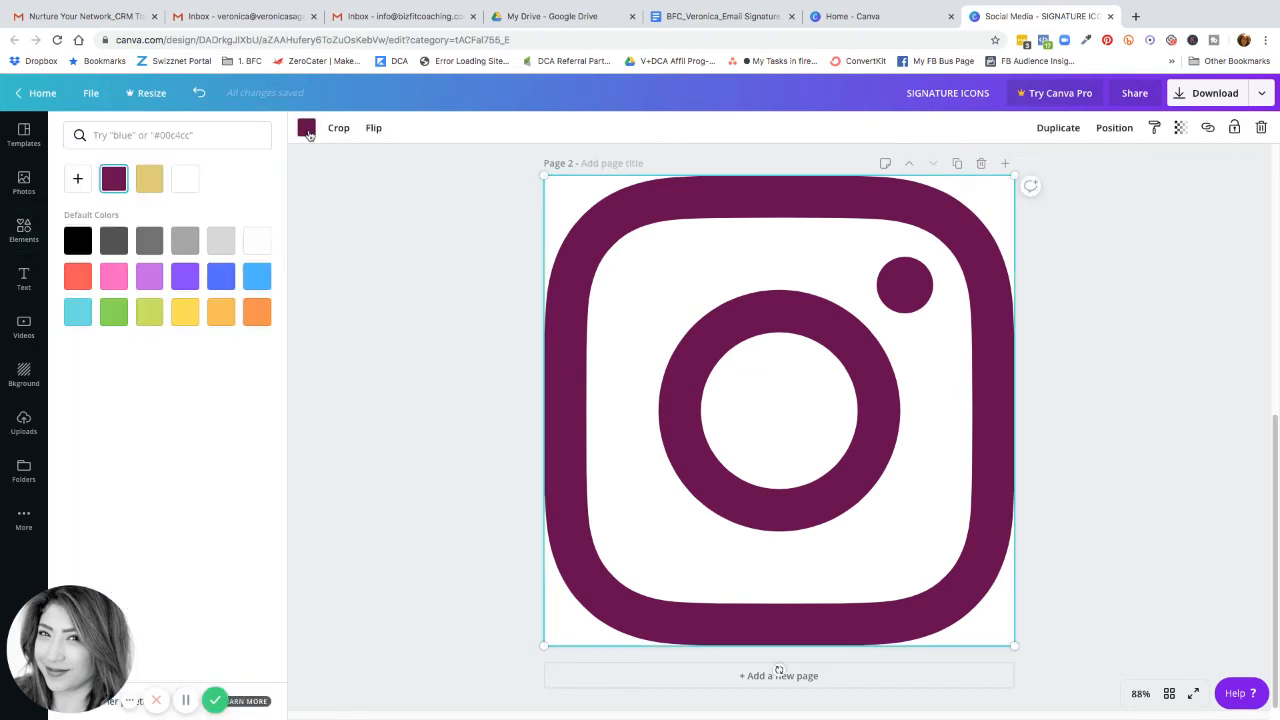
pyautogui.click(80, 182)
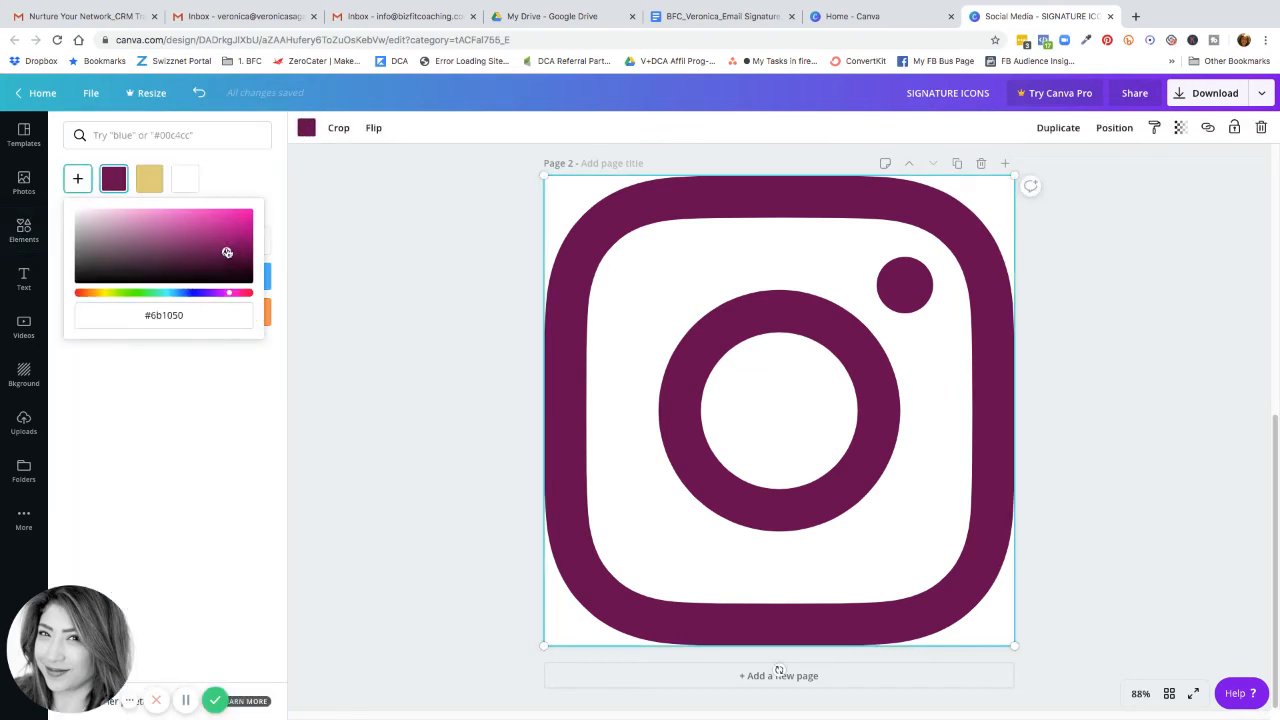
pyautogui.moveTo(227, 252); pyautogui.dragTo(140, 237)
pyautogui.click(158, 186)
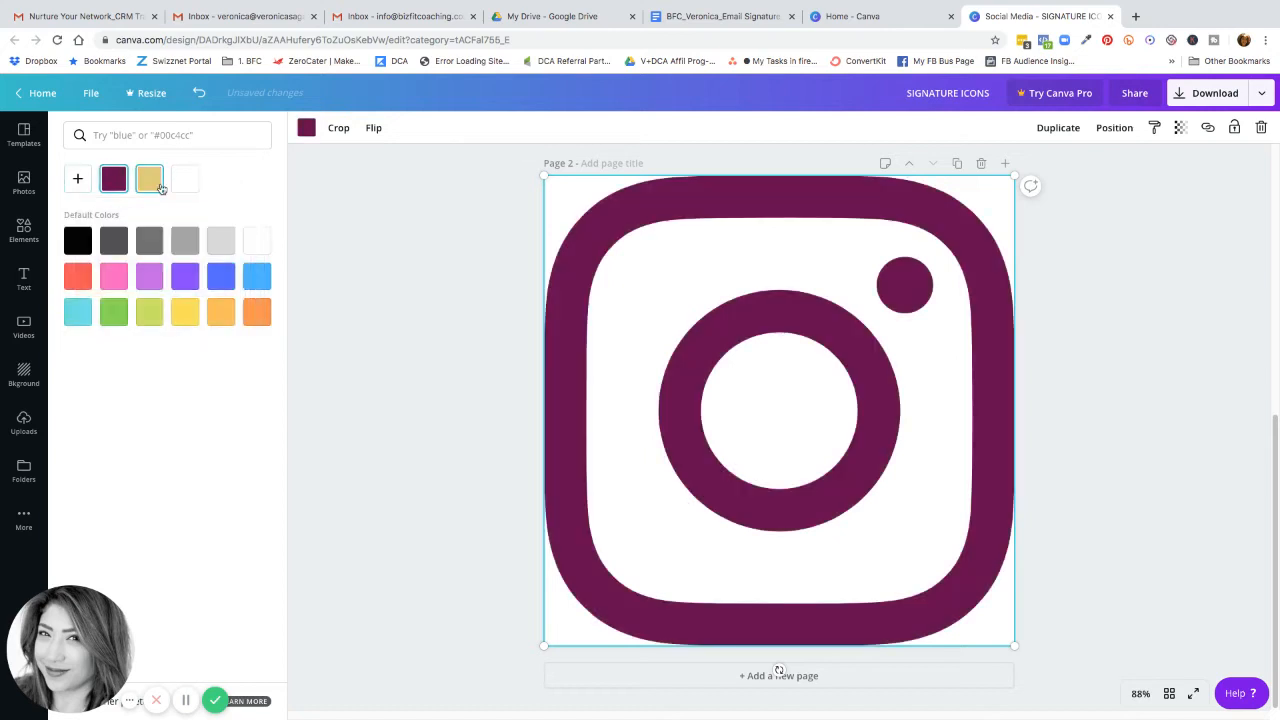
pyautogui.click(185, 276)
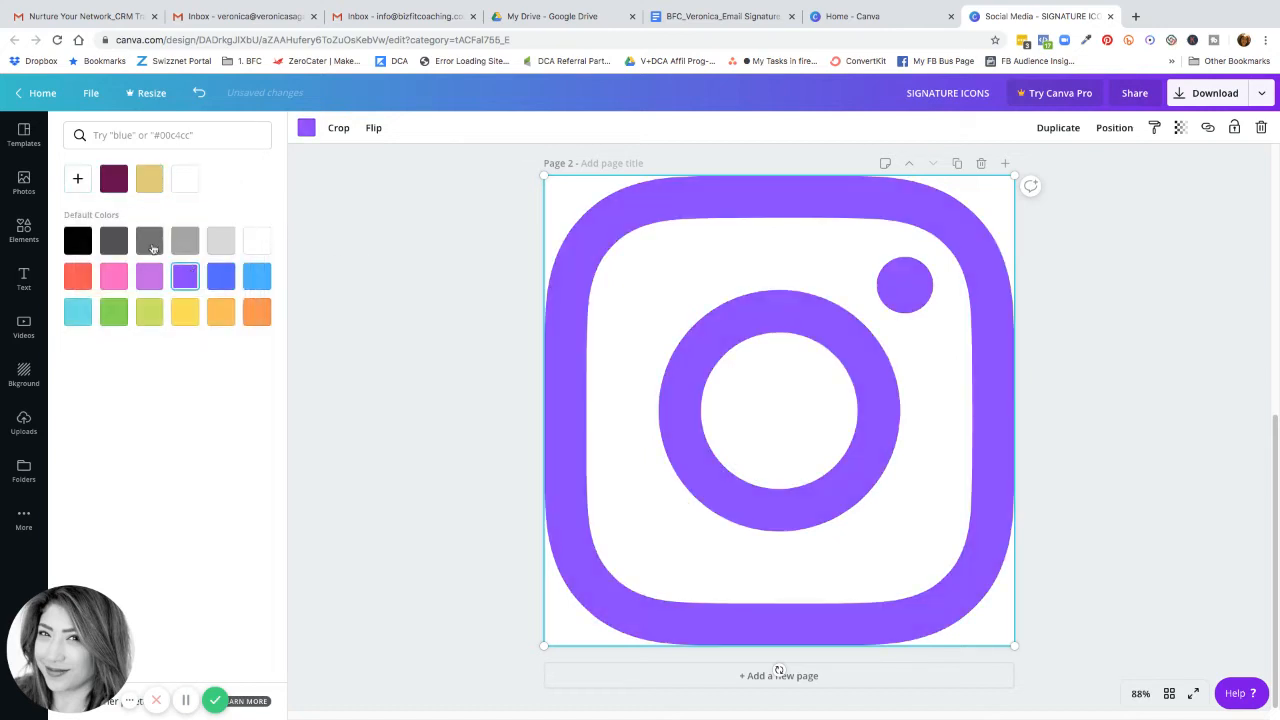
pyautogui.click(120, 190)
pyautogui.click(427, 285)
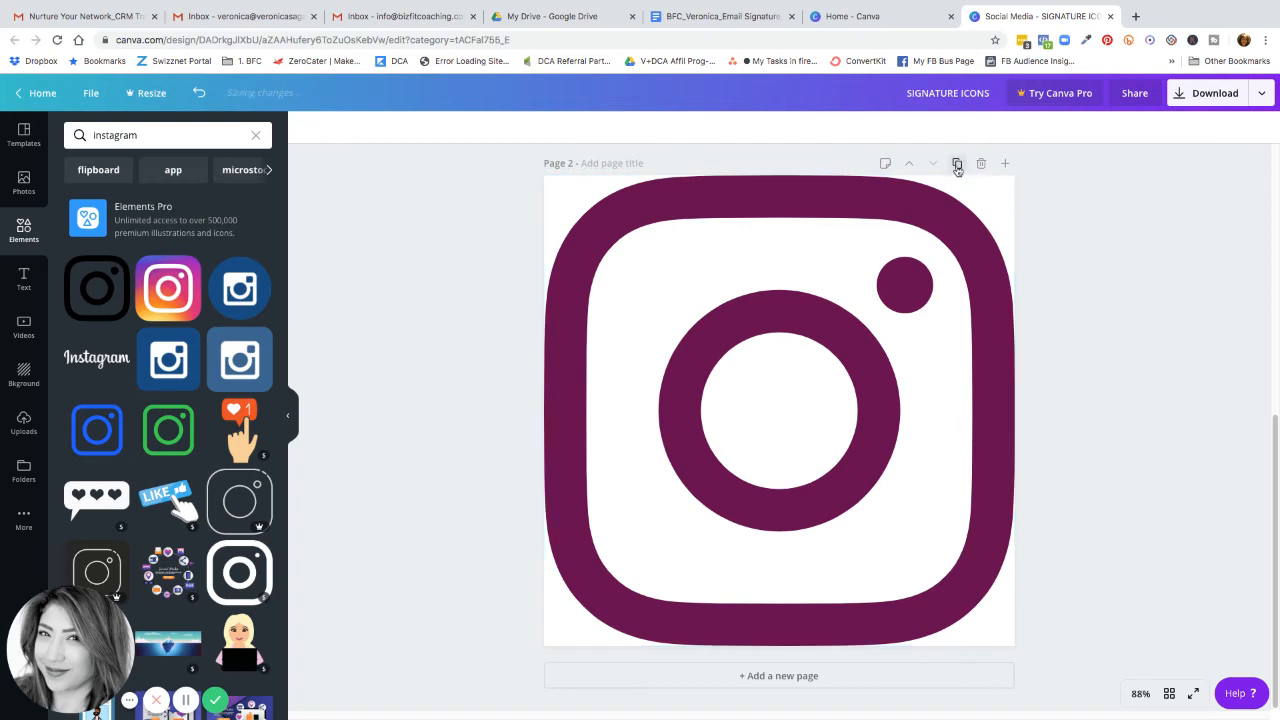
# Add a third page and place on it the black LinkedIn icon found by searching the elements for "Linkedin".
pyautogui.click(773, 676)
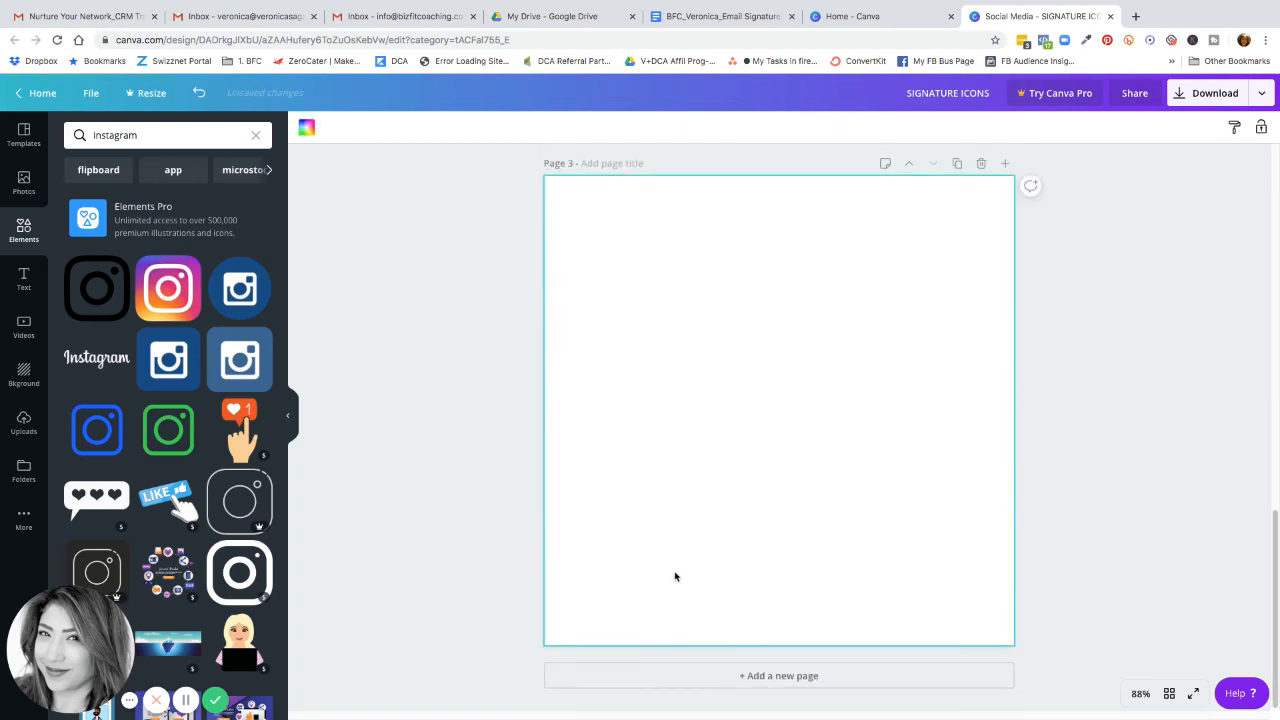
pyautogui.click(163, 134)
pyautogui.write('Linkedin')
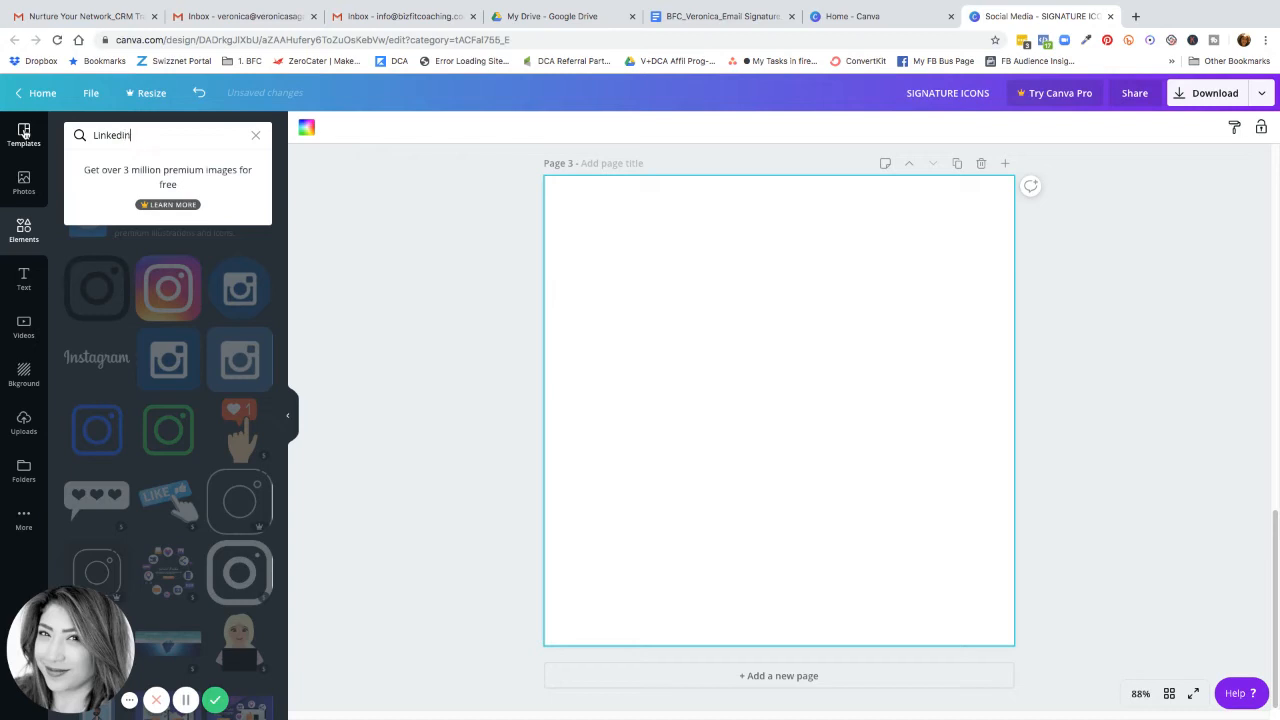
pyautogui.press('Return')
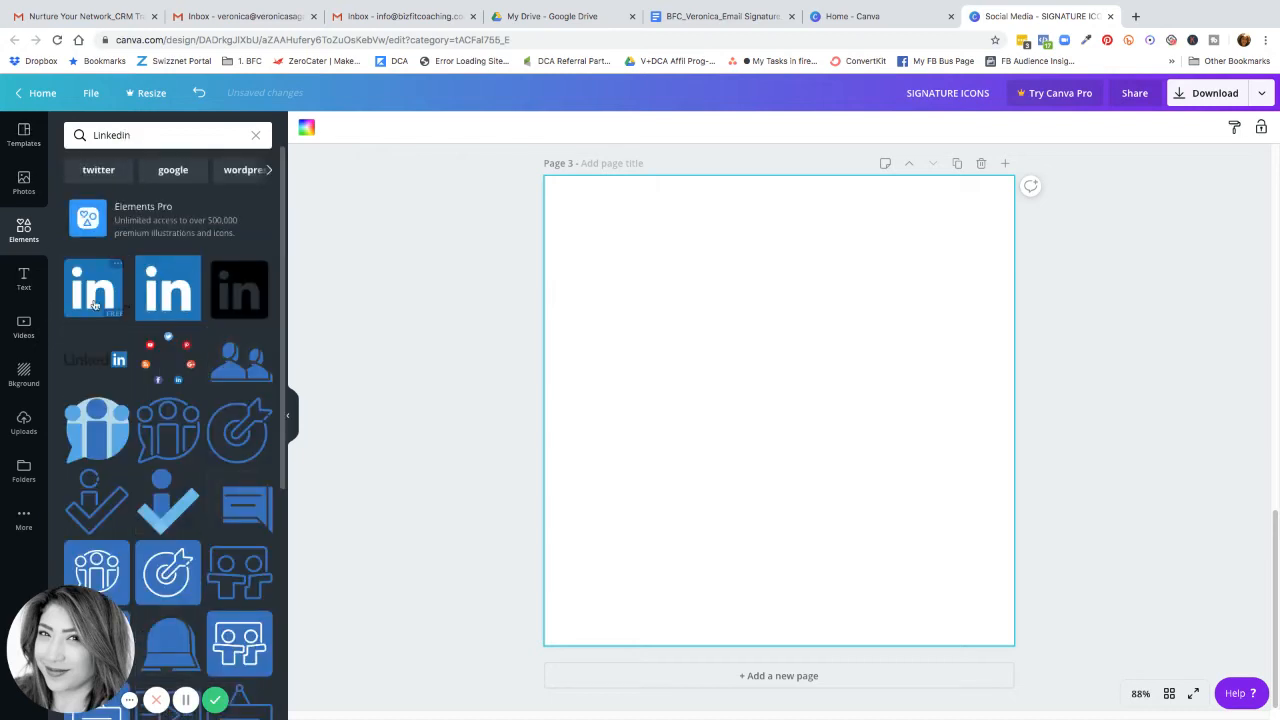
pyautogui.click(245, 290)
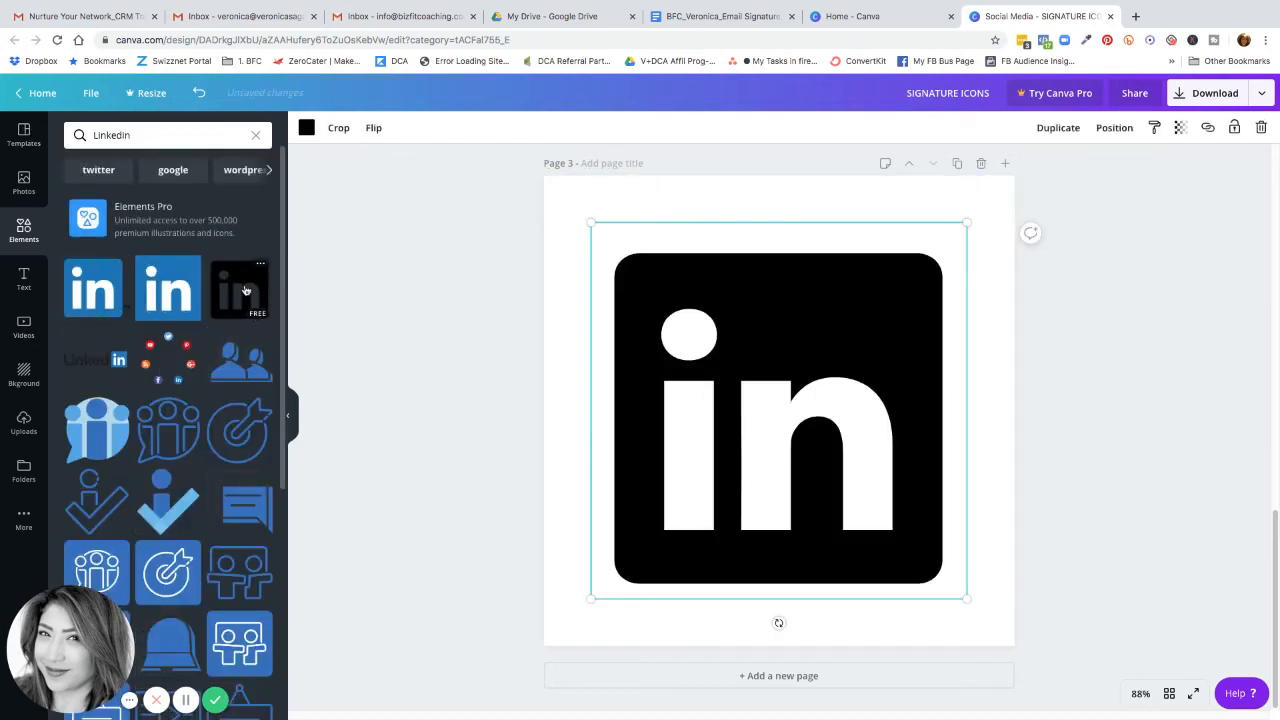
# Enlarge the LinkedIn icon to fill the whole of page 3 and recolour it with the design's burgundy.
pyautogui.moveTo(589, 219); pyautogui.dragTo(543, 176)
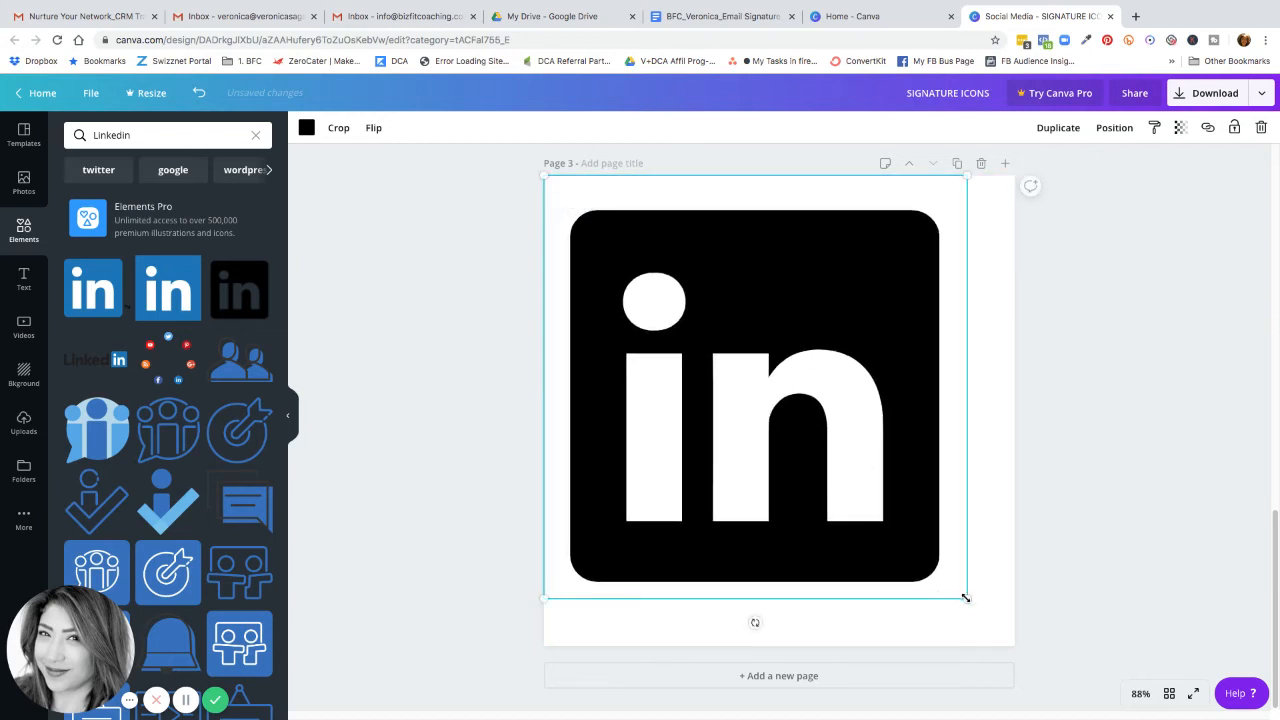
pyautogui.moveTo(965, 597); pyautogui.dragTo(1014, 645)
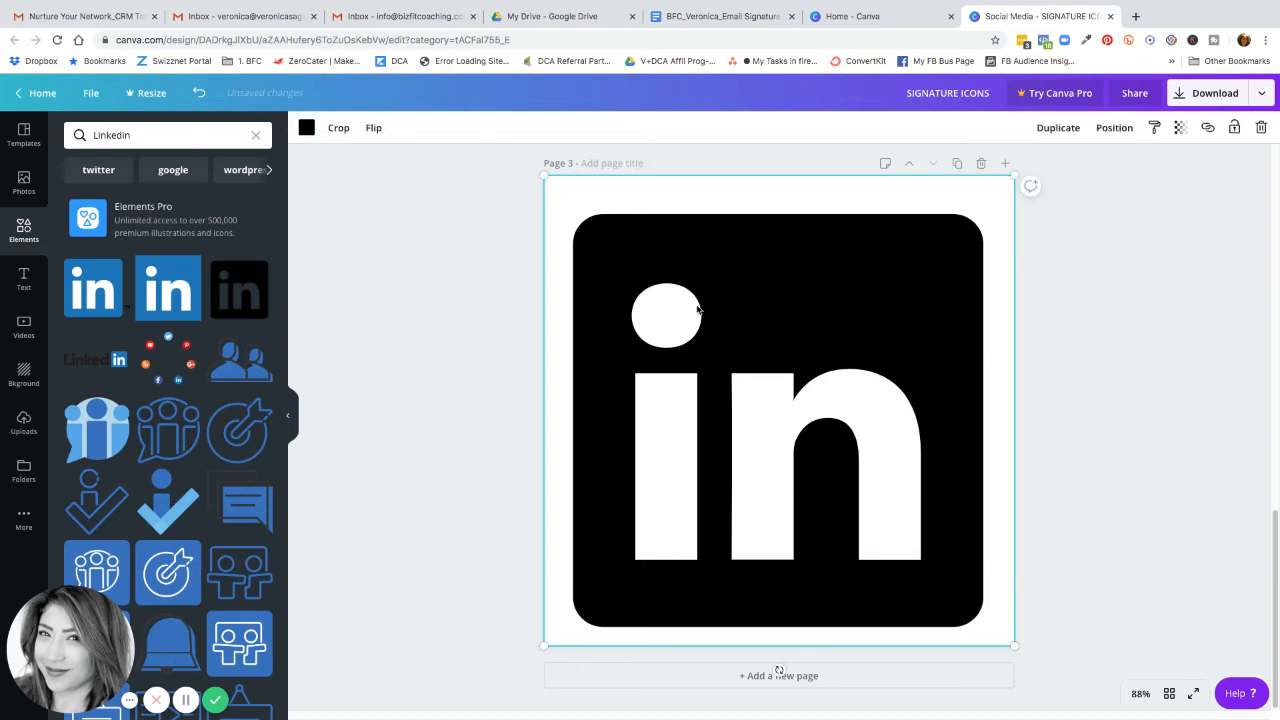
pyautogui.click(305, 129)
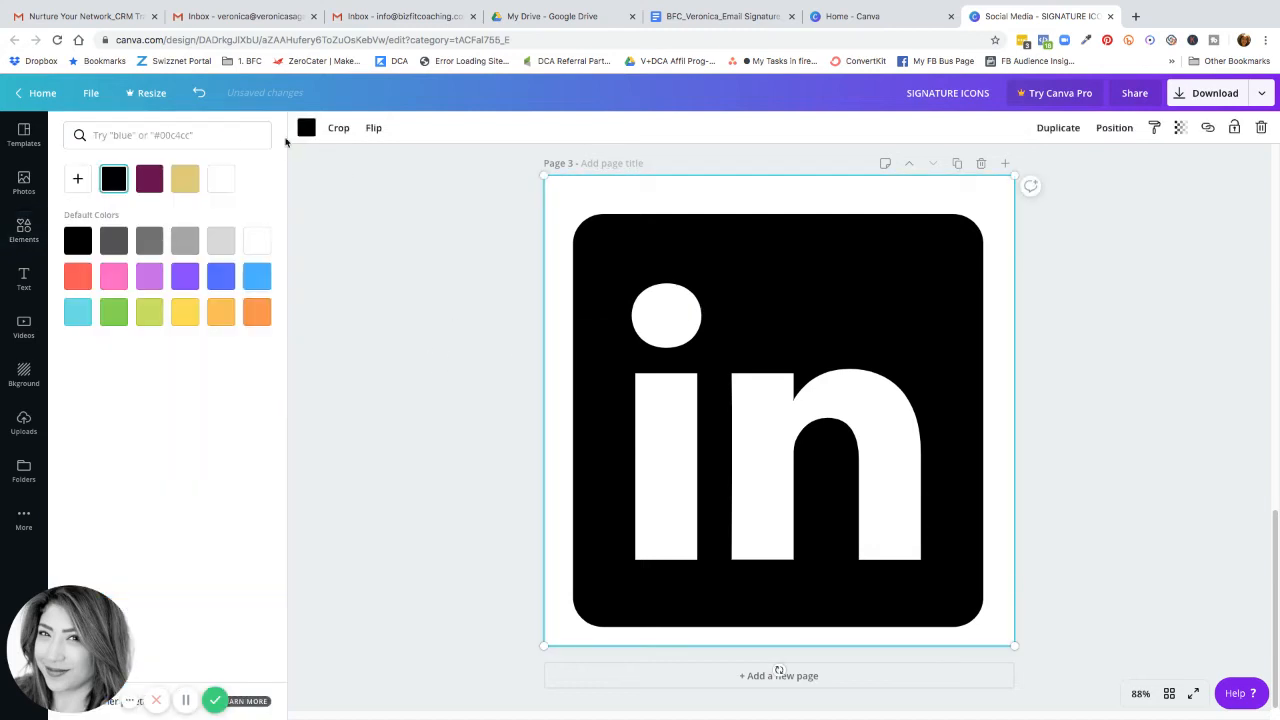
pyautogui.click(149, 178)
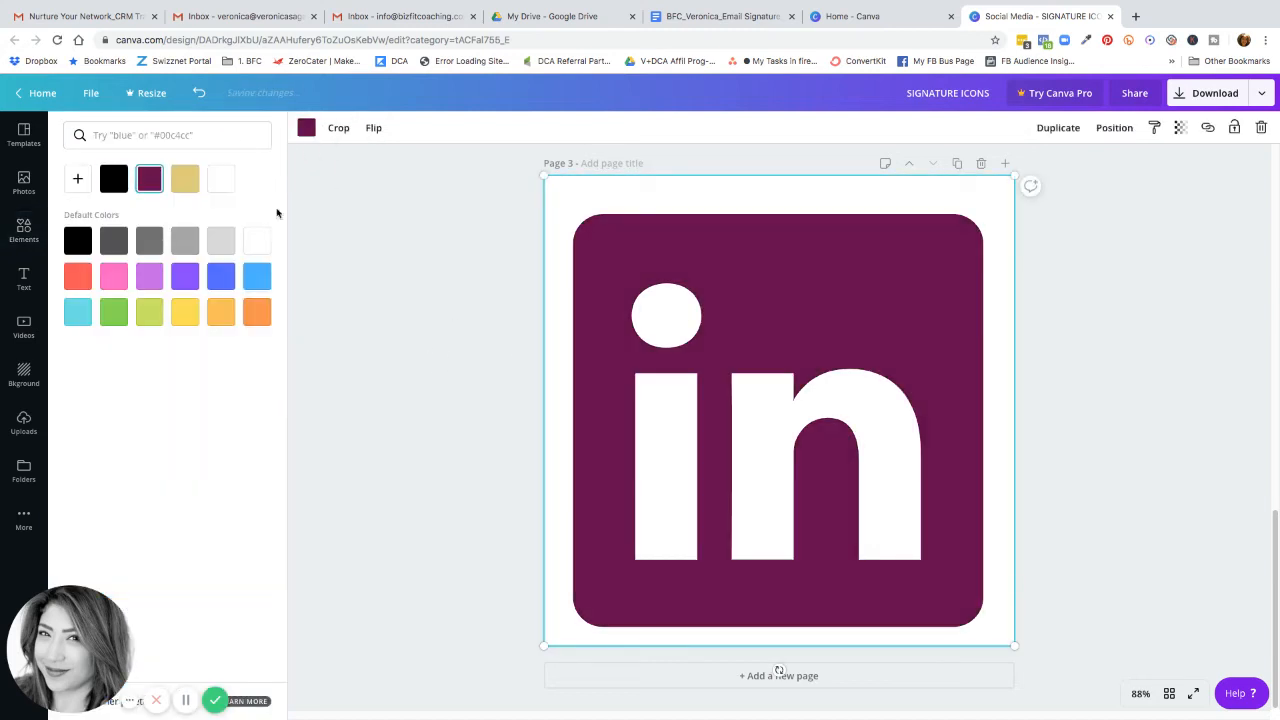
pyautogui.click(443, 251)
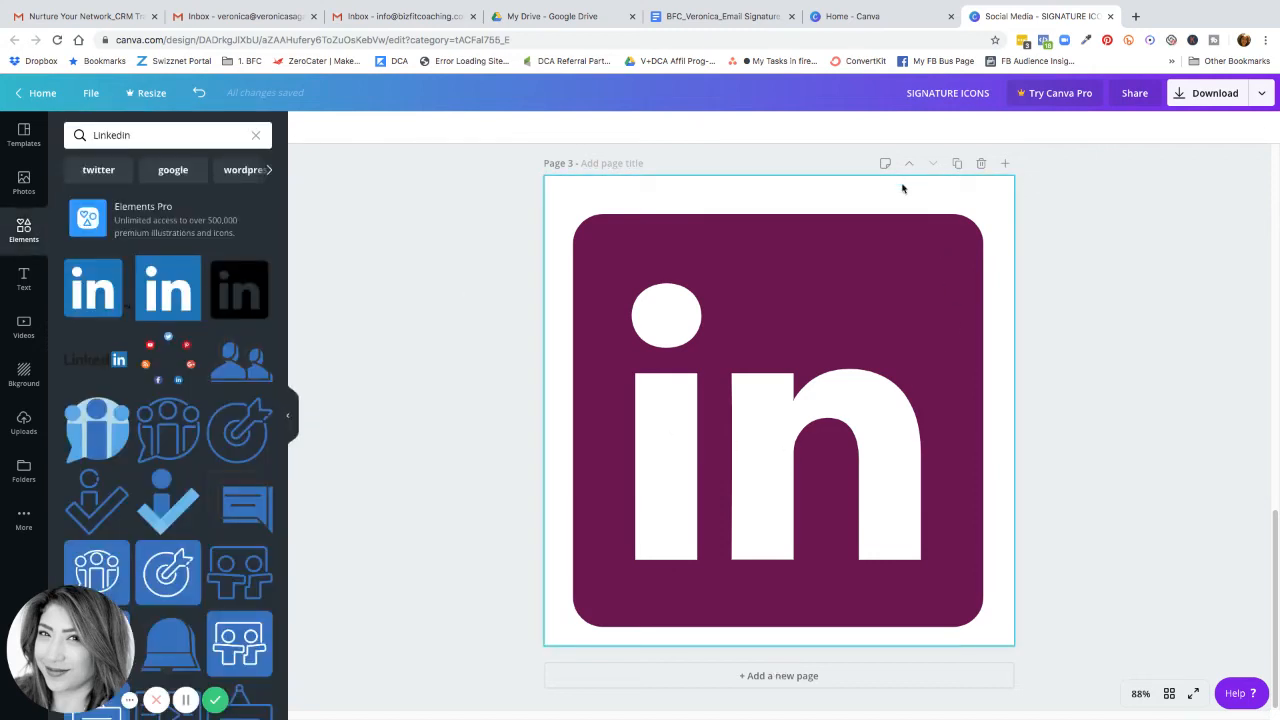
# Add a fourth page and place on it the black Facebook "f" icon found by searching the elements for "facebook".
pyautogui.click(794, 676)
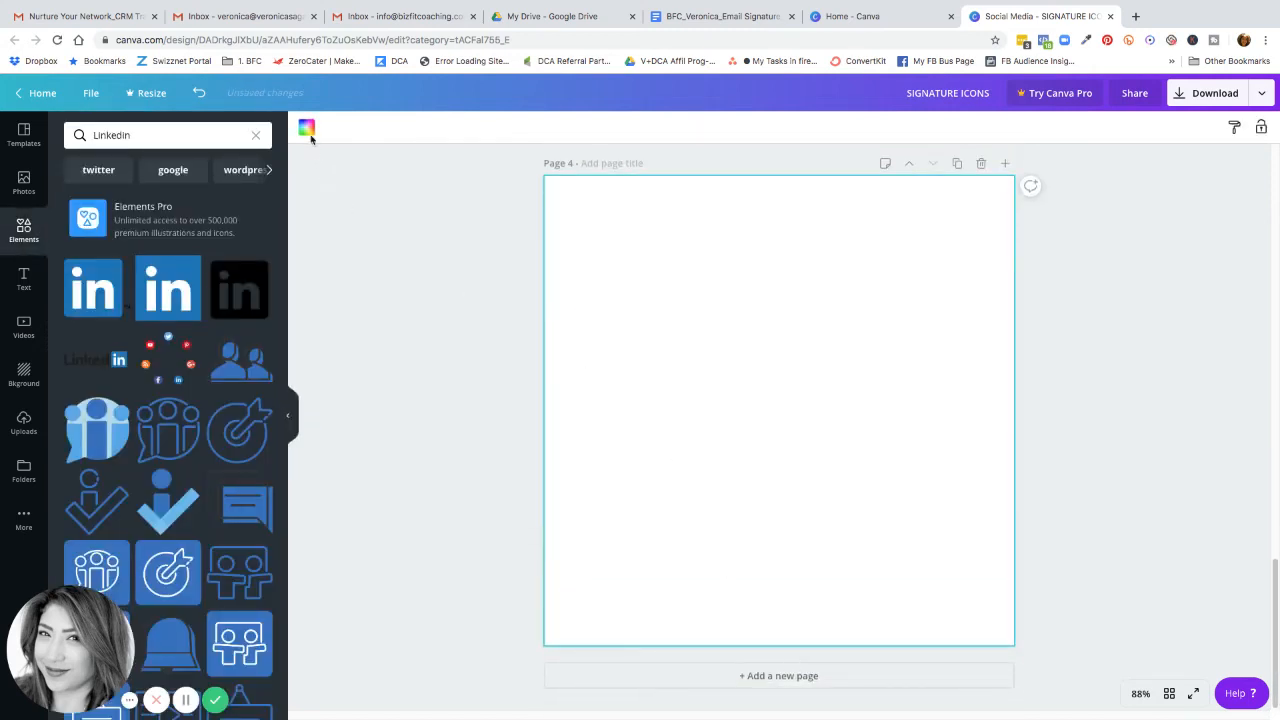
pyautogui.click(165, 131)
pyautogui.hotkey('ctrl', 'a')
pyautogui.write('facebook')
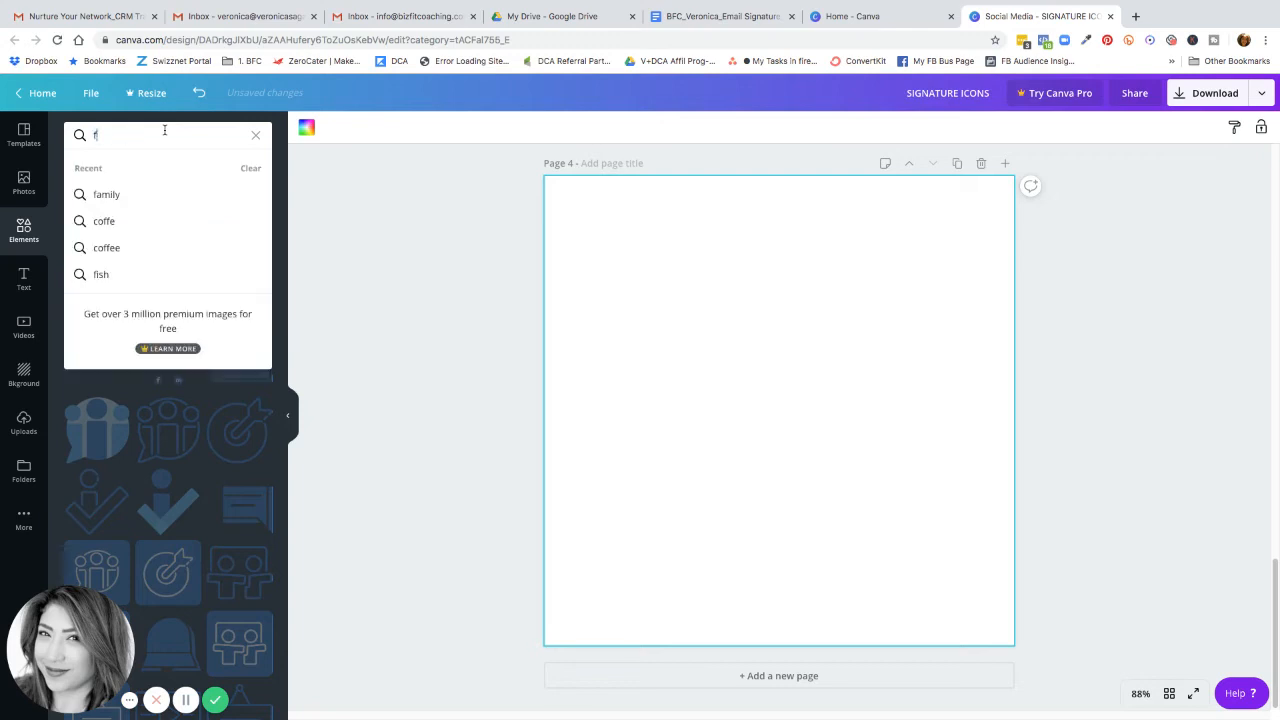
pyautogui.press('Return')
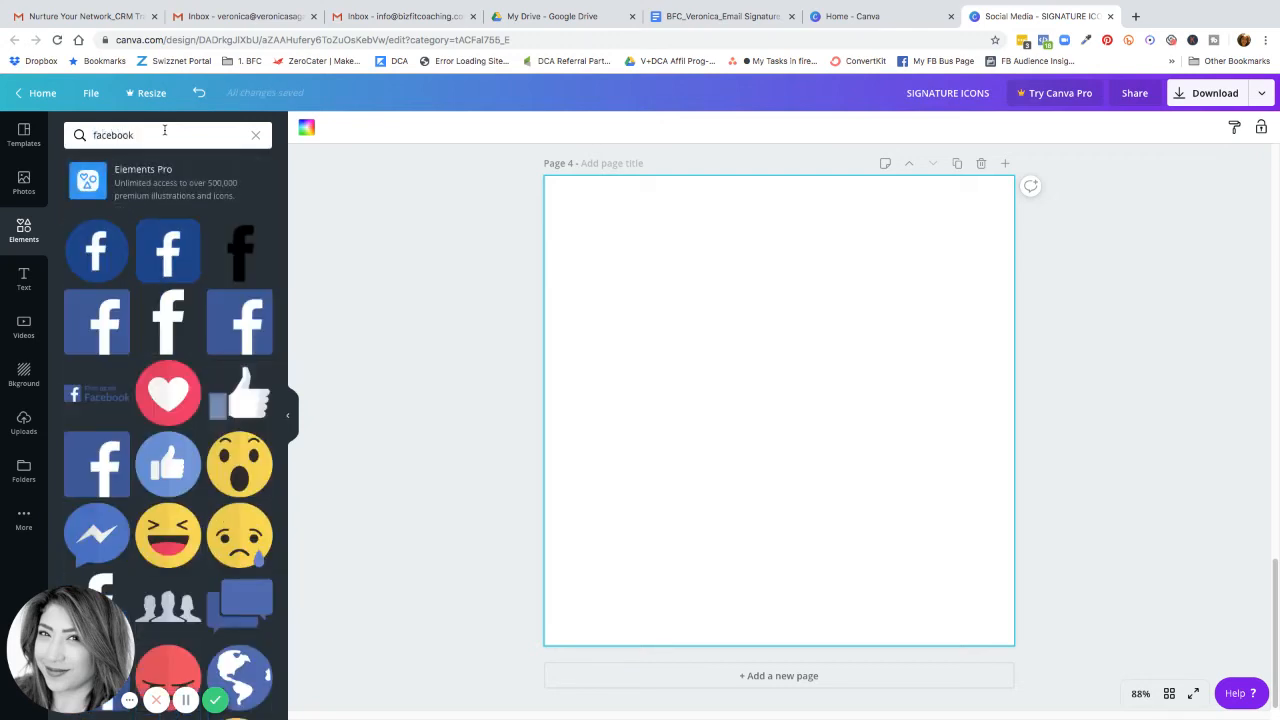
pyautogui.click(240, 252)
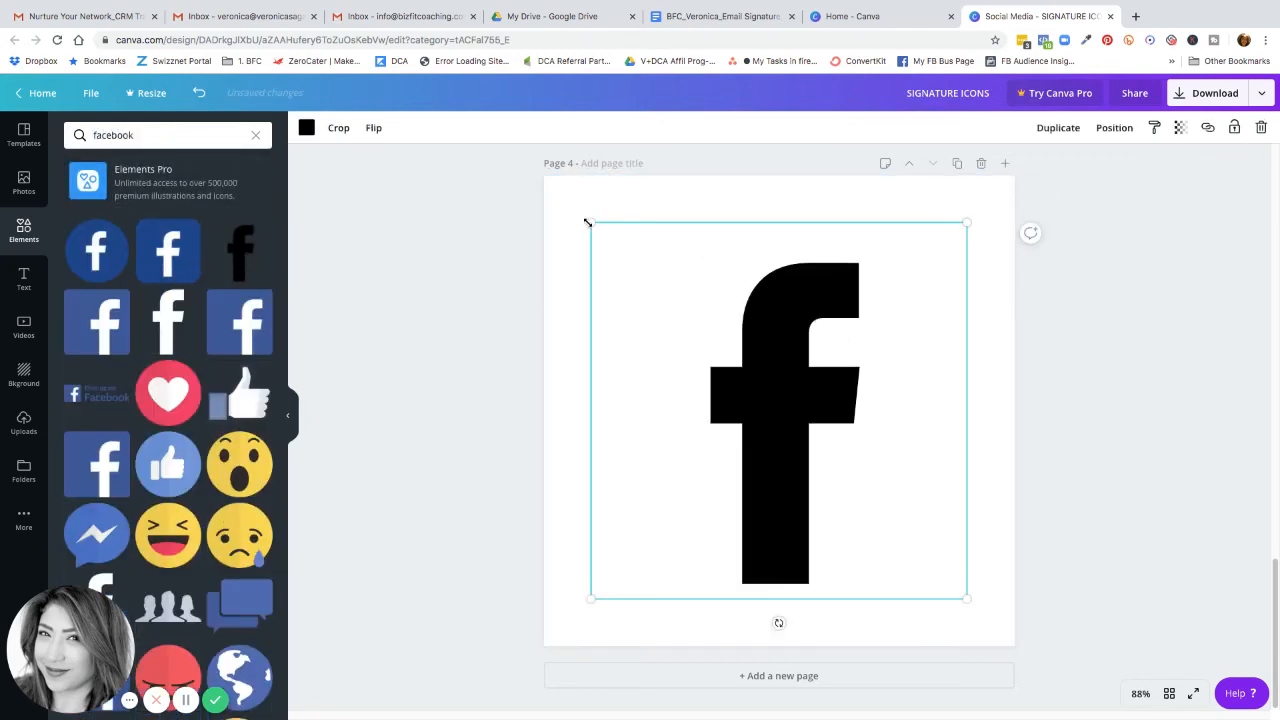
# Enlarge the Facebook icon to fill the whole of page 4 and recolour it with the design's burgundy.
pyautogui.moveTo(588, 222); pyautogui.dragTo(544, 176)
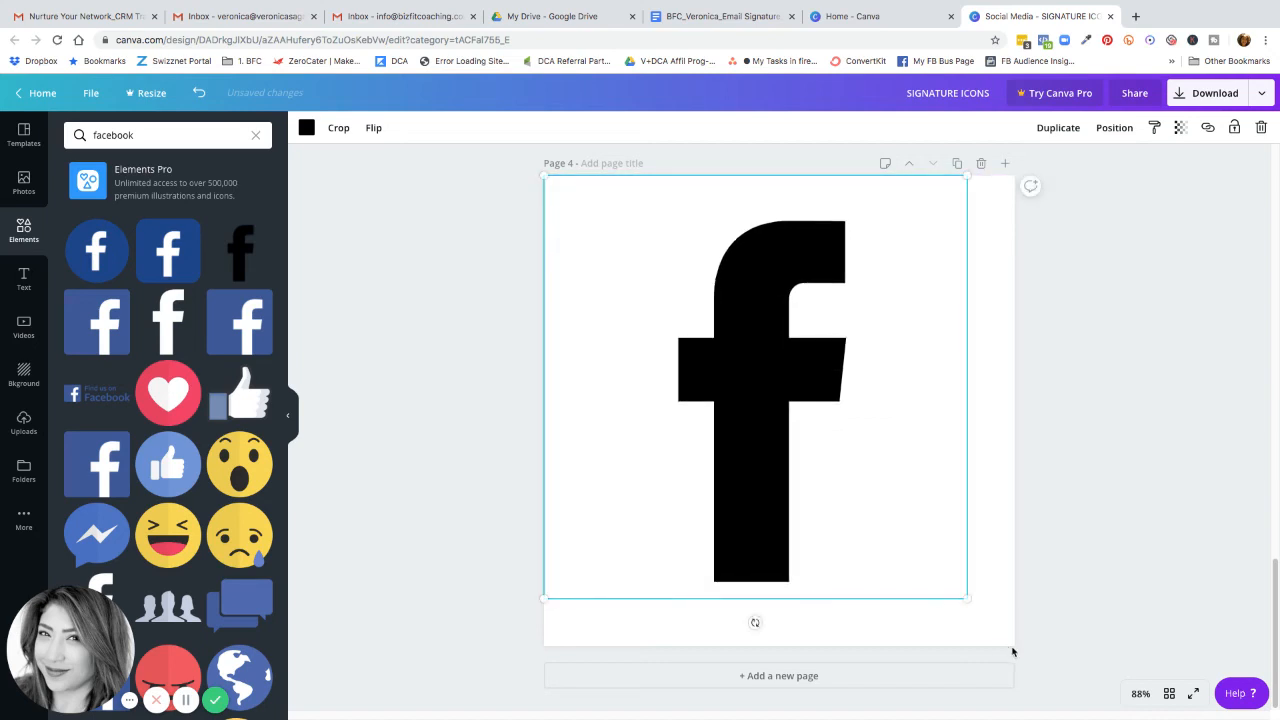
pyautogui.moveTo(968, 598); pyautogui.dragTo(1014, 646)
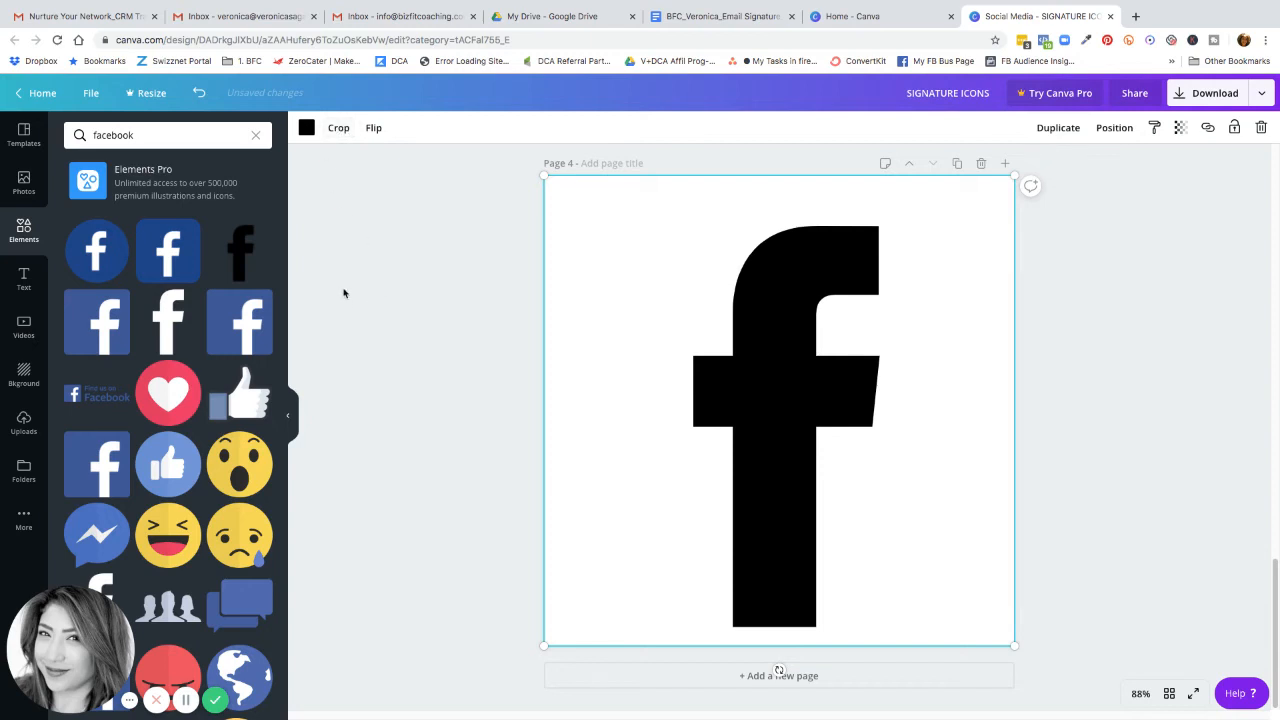
pyautogui.click(306, 127)
pyautogui.click(149, 179)
pyautogui.click(437, 310)
# Download only pages 2, 3 and 4 of the design as PNG images.
pyautogui.scroll(12, 614, 371)
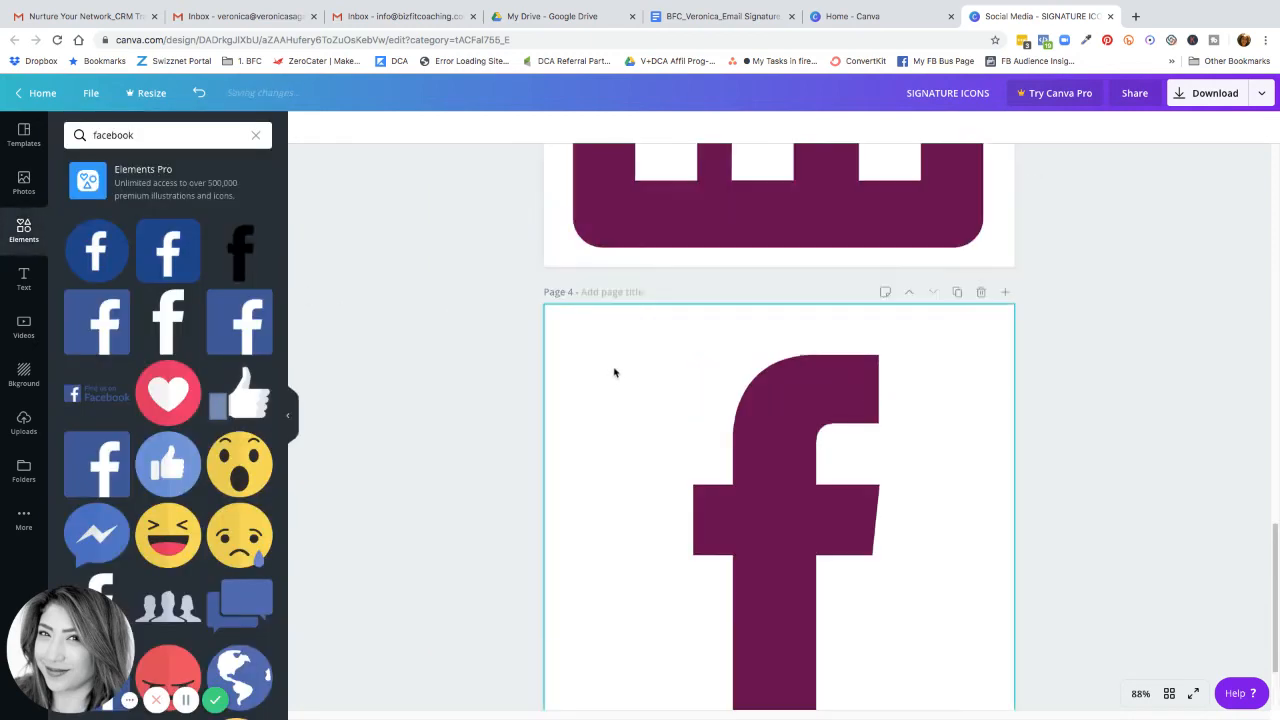
pyautogui.scroll(-6, 673, 328)
pyautogui.scroll(-5, 673, 328)
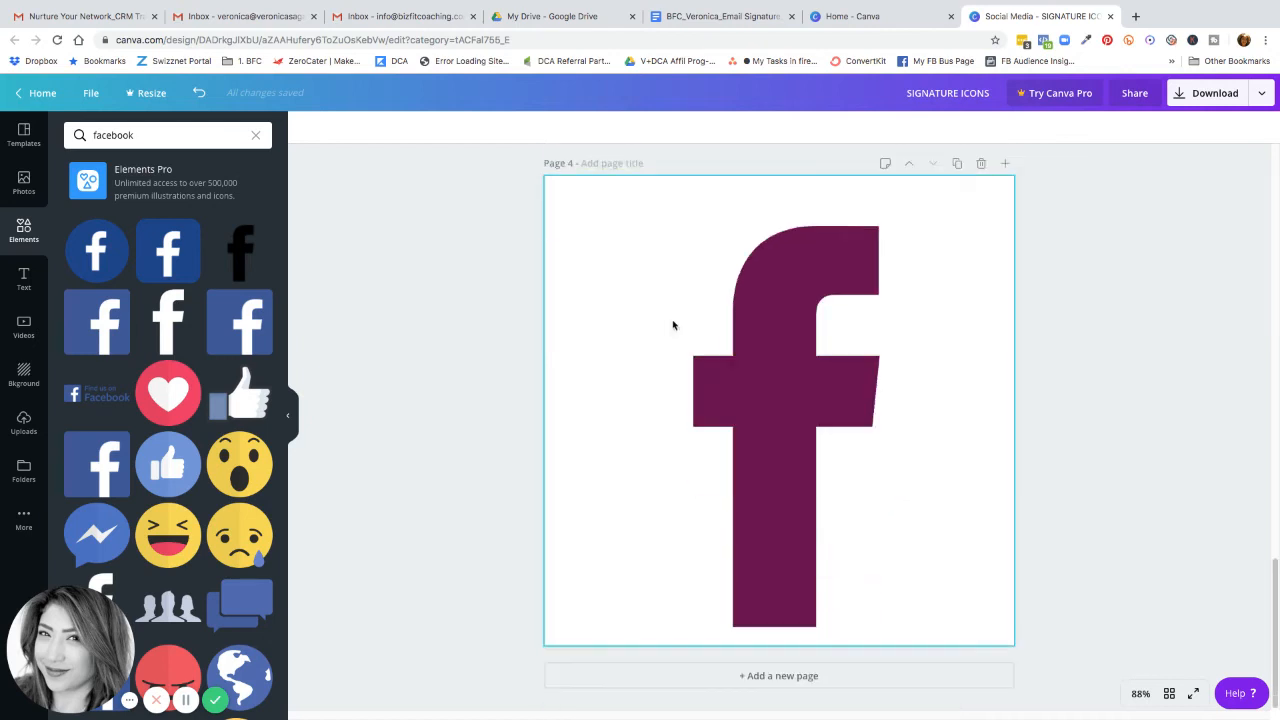
pyautogui.scroll(10, 673, 324)
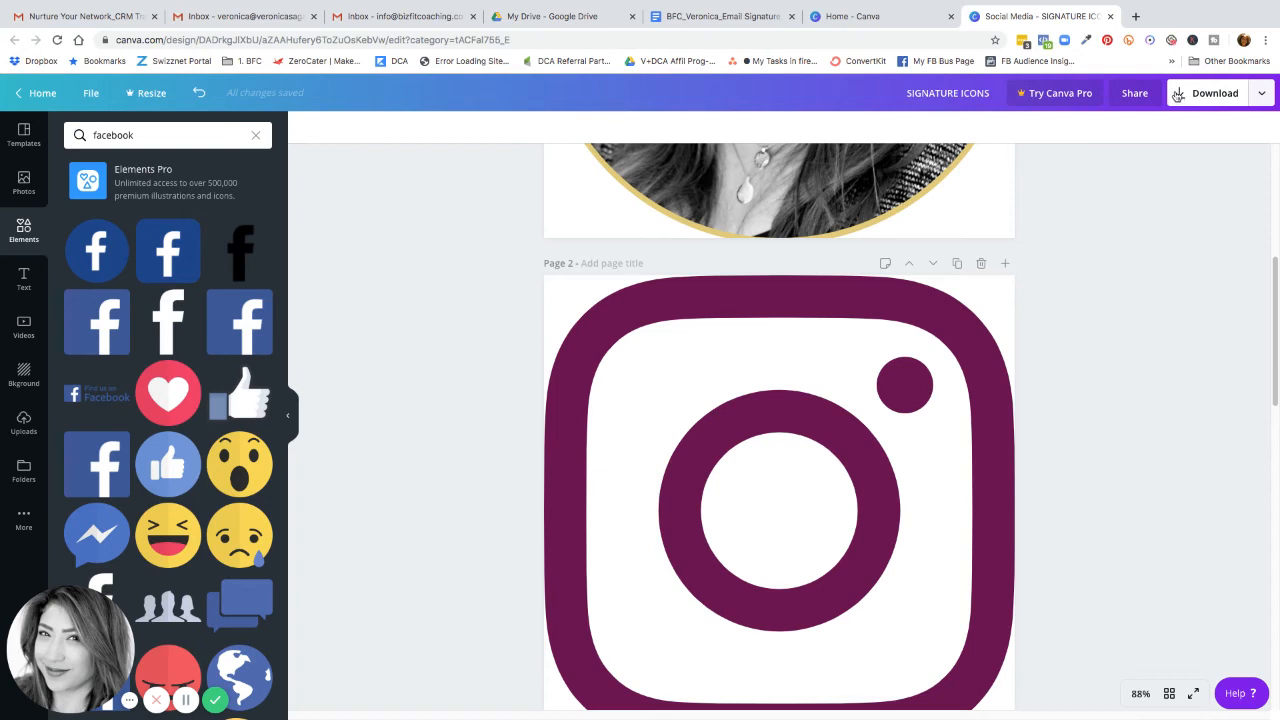
pyautogui.click(1178, 96)
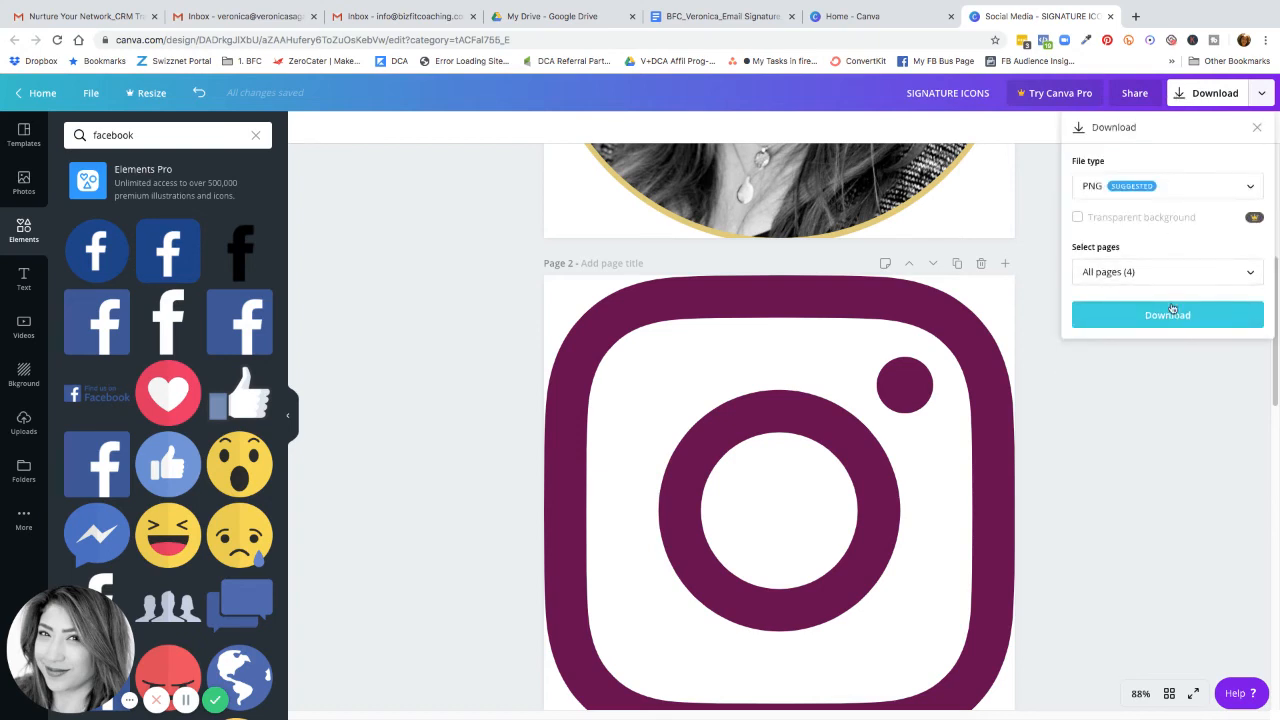
pyautogui.click(1198, 272)
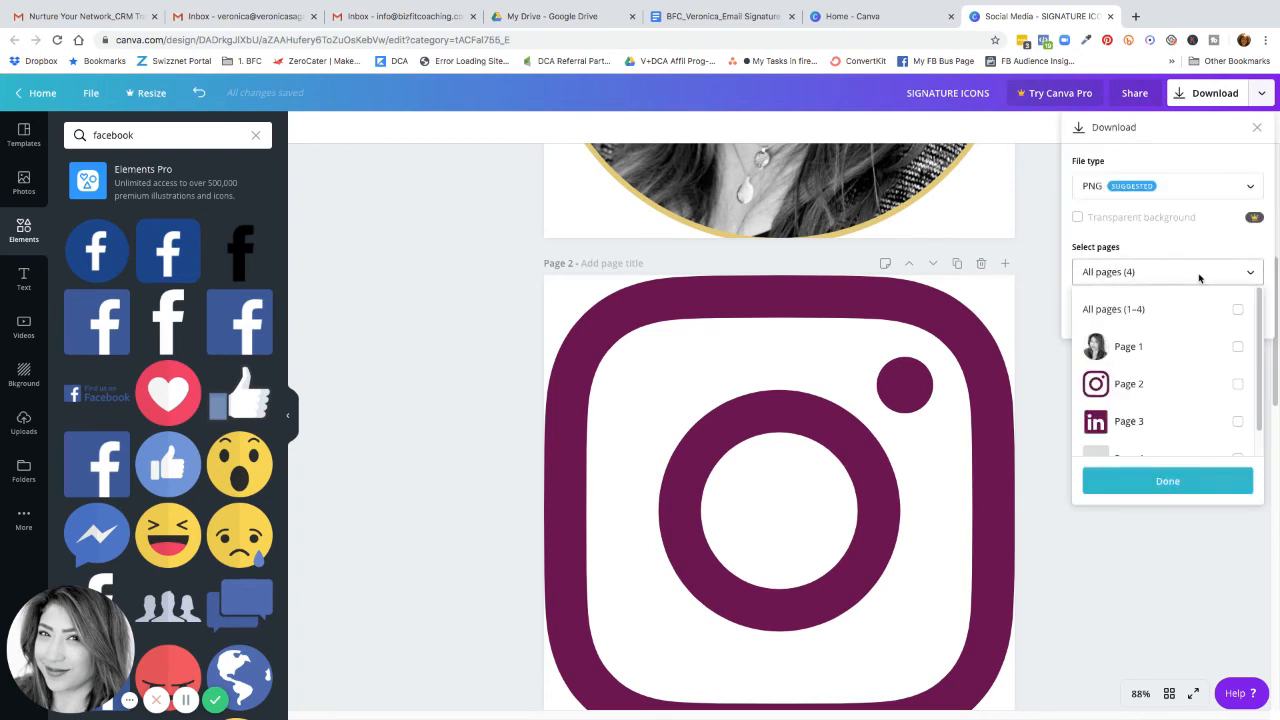
pyautogui.click(1237, 383)
pyautogui.click(1239, 420)
pyautogui.click(1240, 431)
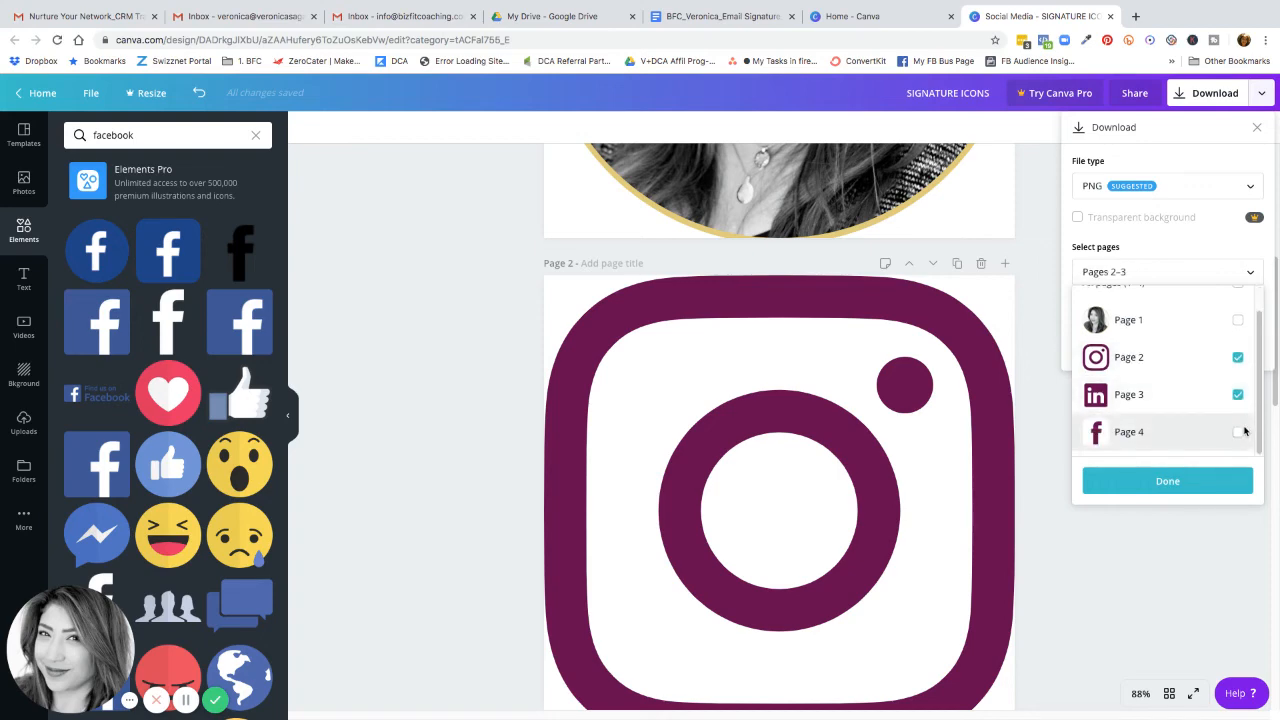
pyautogui.click(1143, 488)
pyautogui.click(1180, 305)
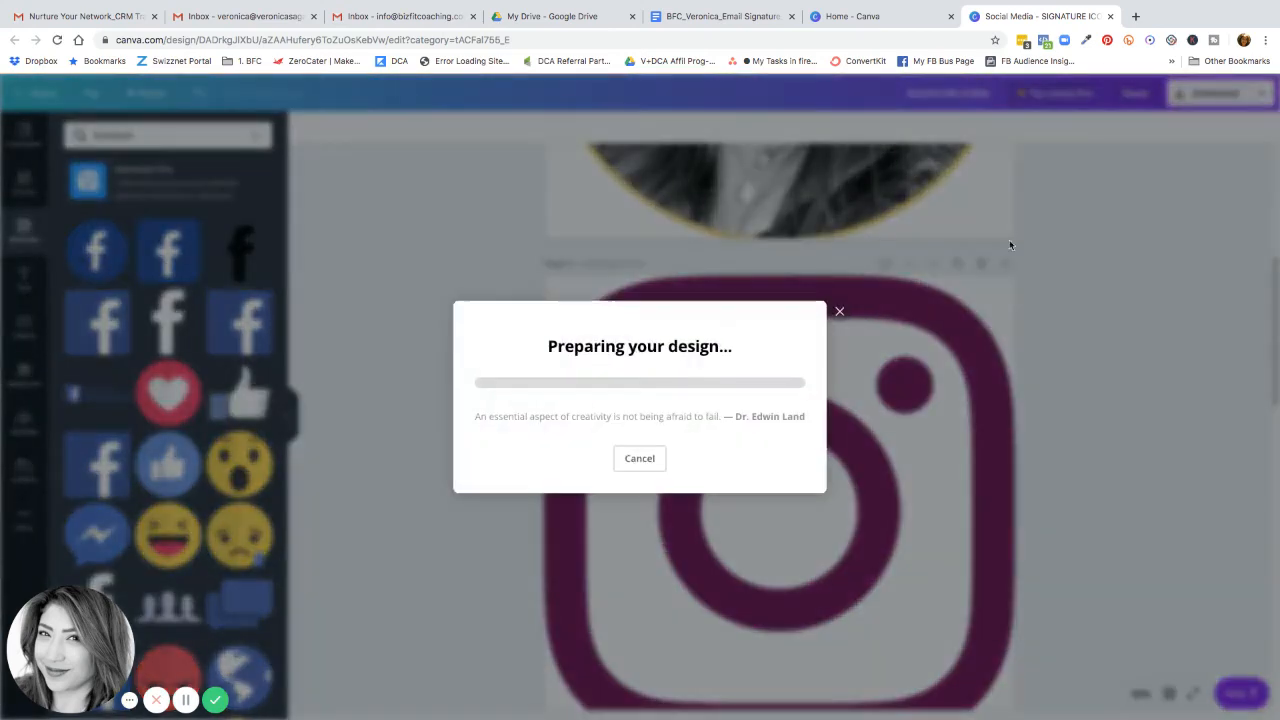
pyautogui.click(186, 704)
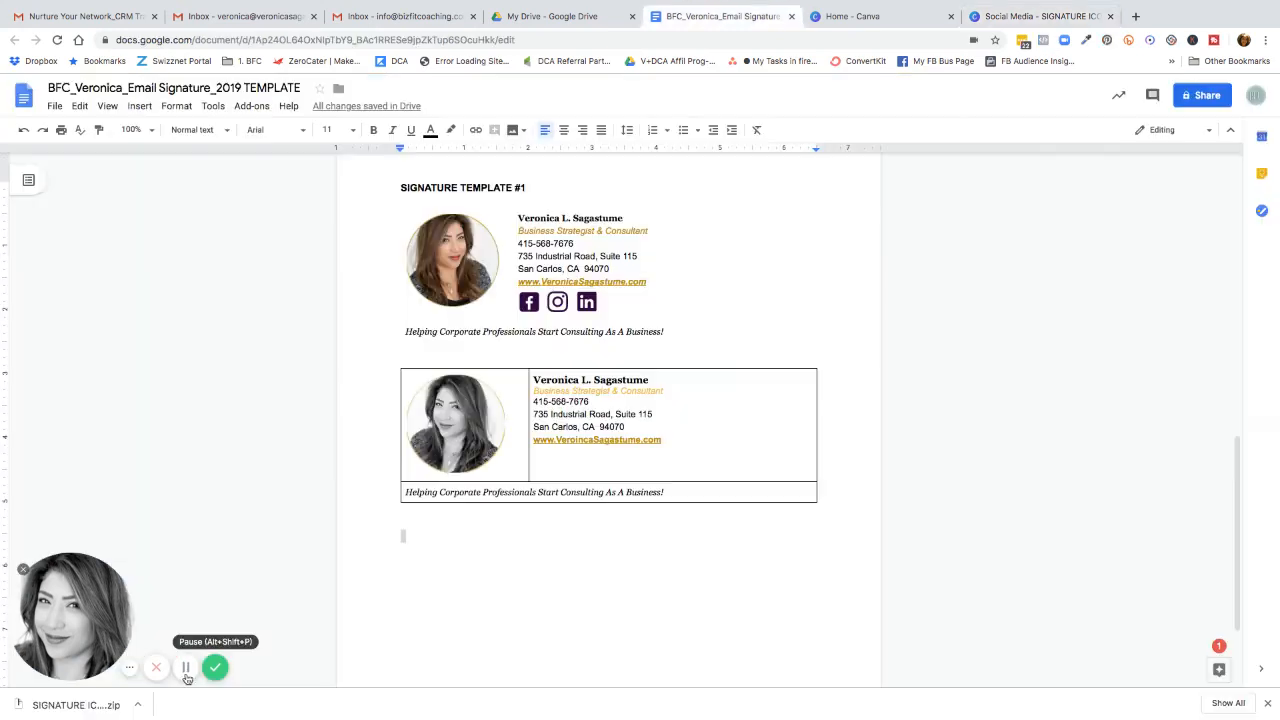
pyautogui.click(139, 106)
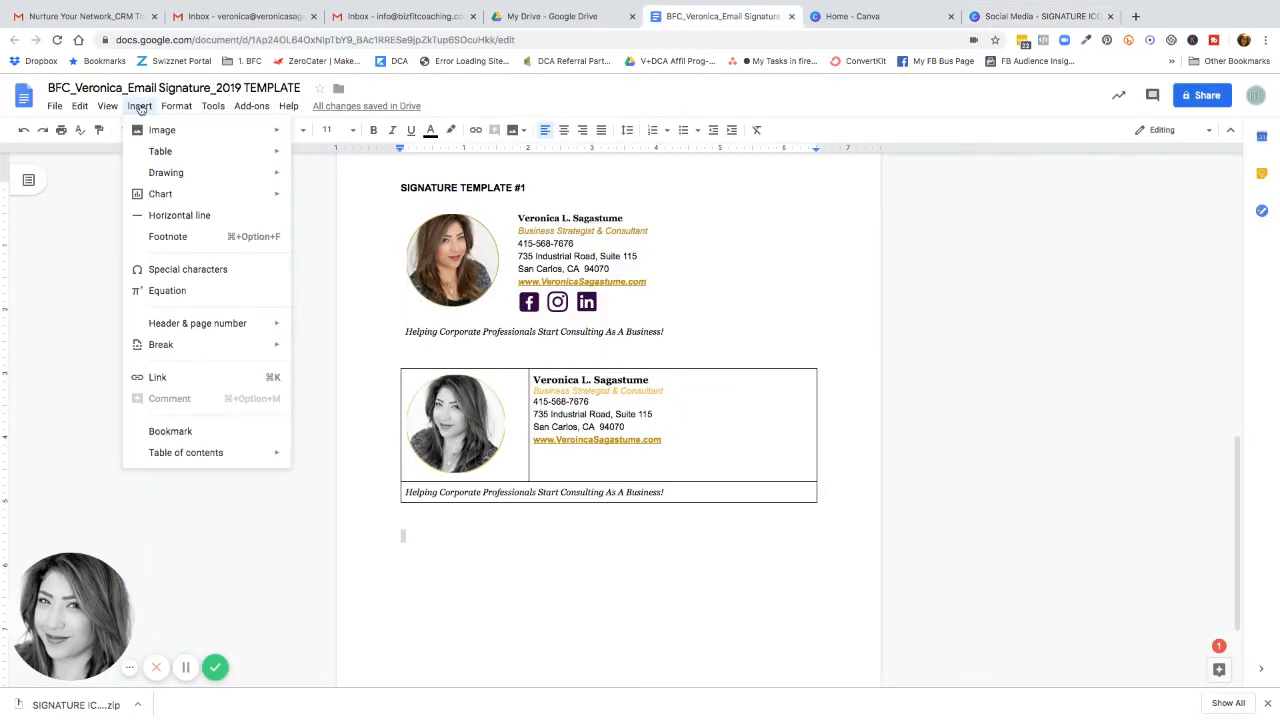
pyautogui.moveTo(162, 133)
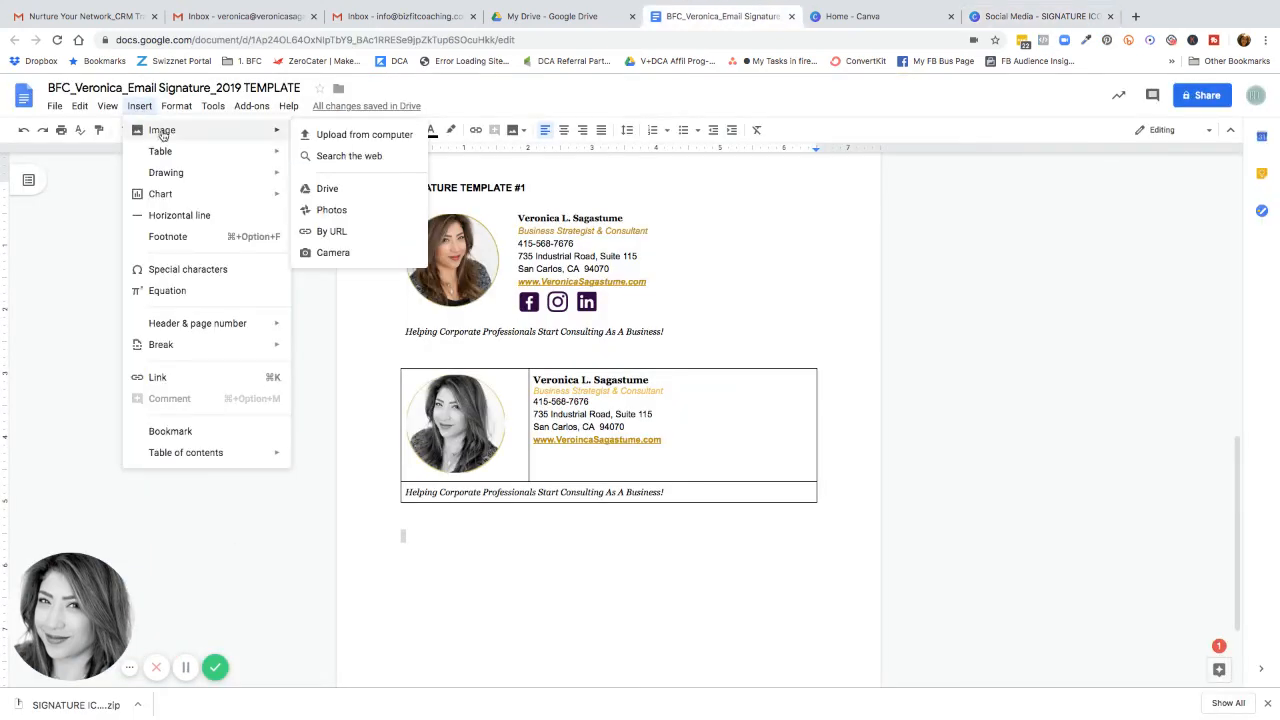
pyautogui.click(324, 134)
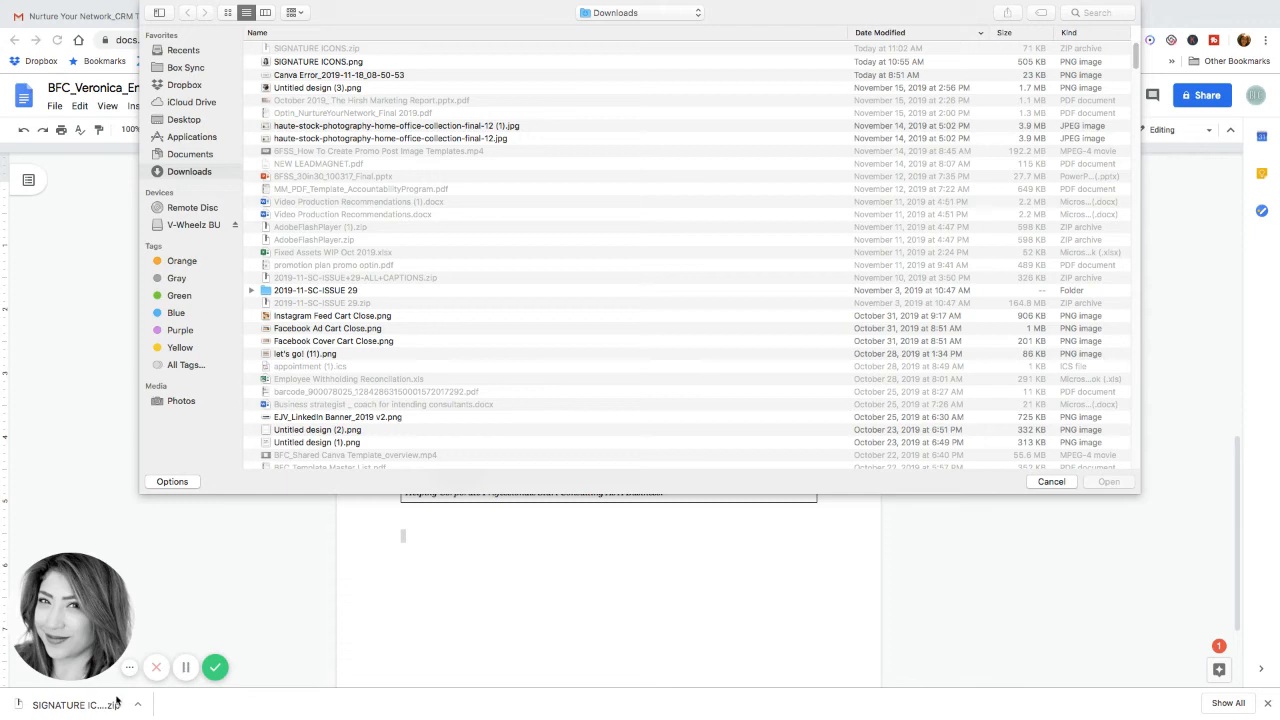
pyautogui.click(358, 431)
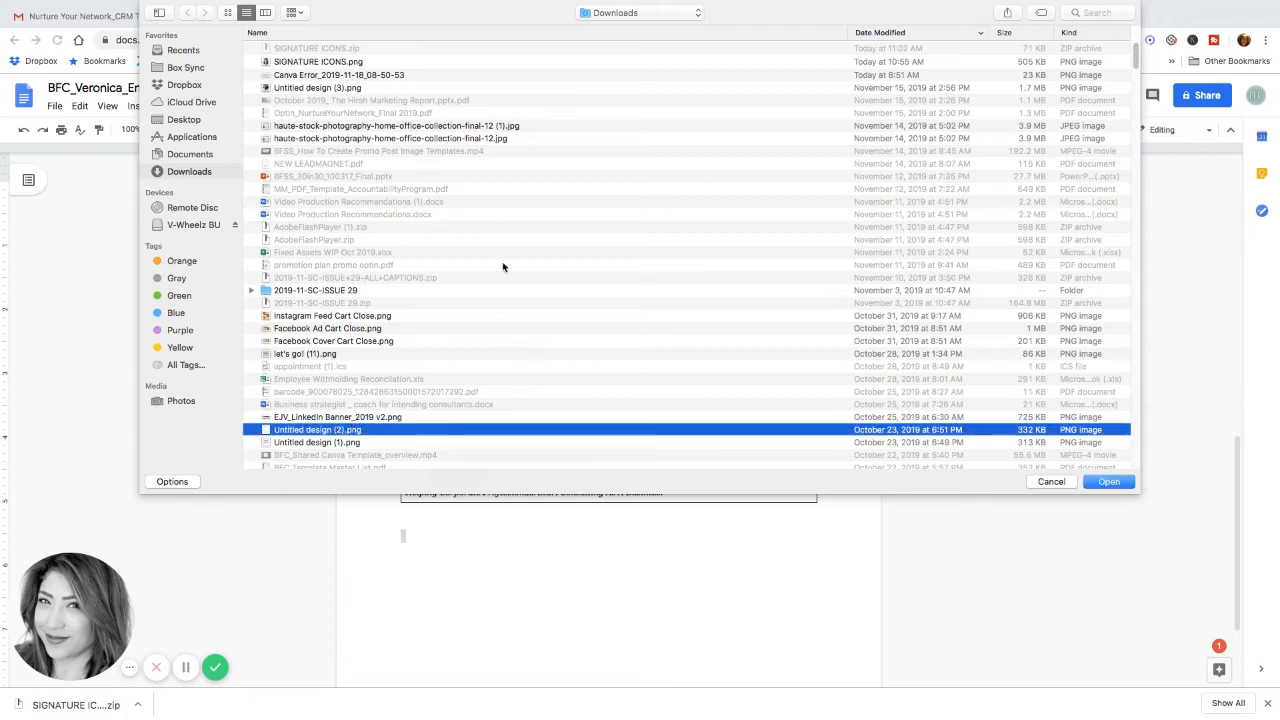
pyautogui.click(520, 328)
pyautogui.click(334, 75)
pyautogui.click(334, 62)
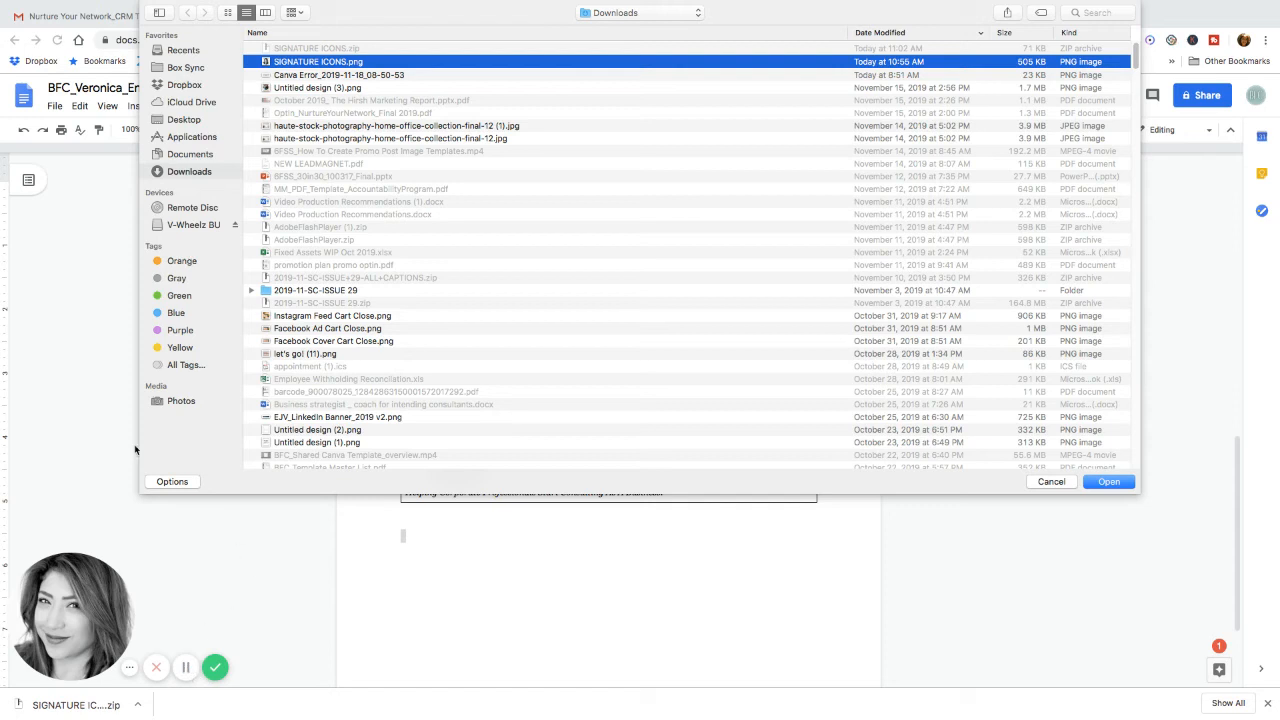
pyautogui.click(187, 669)
pyautogui.click(626, 14)
pyautogui.click(616, 18)
pyautogui.click(190, 160)
pyautogui.click(188, 172)
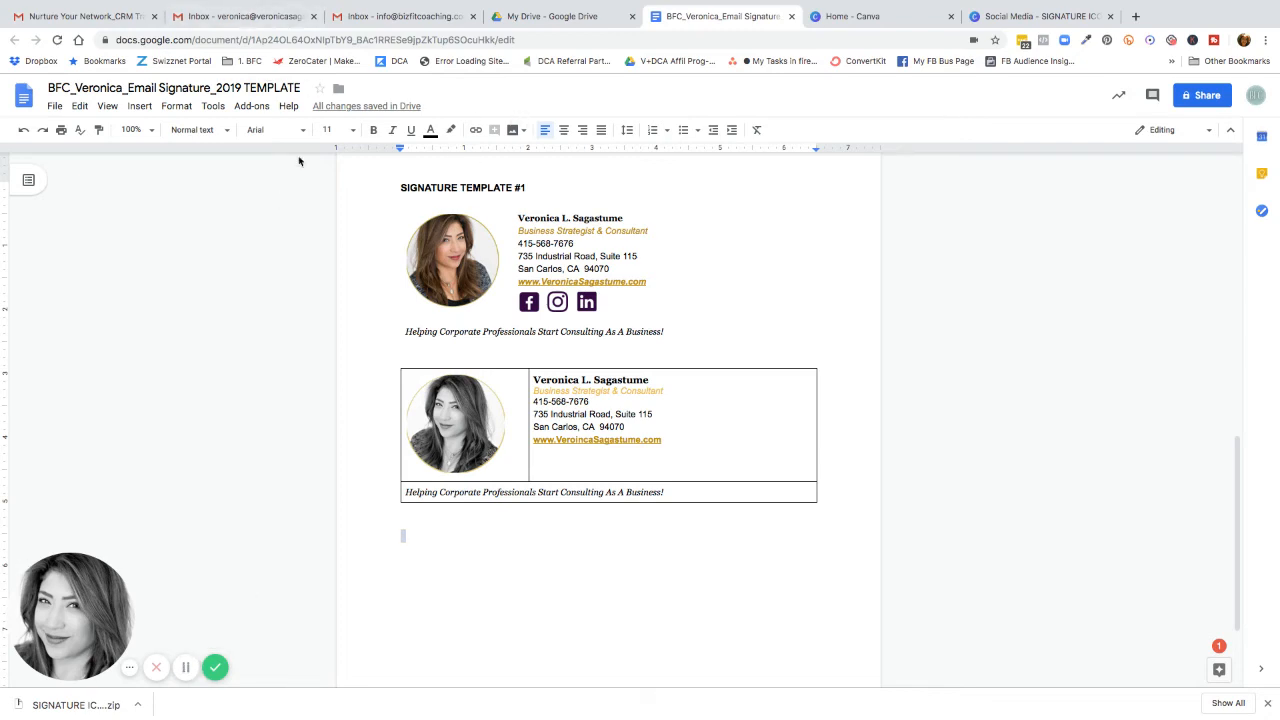
# Insert the images 2.png, 3.png and 4.png from the downloaded SIGNATURE ICONS folder below the signature table.
pyautogui.click(139, 105)
pyautogui.moveTo(162, 130)
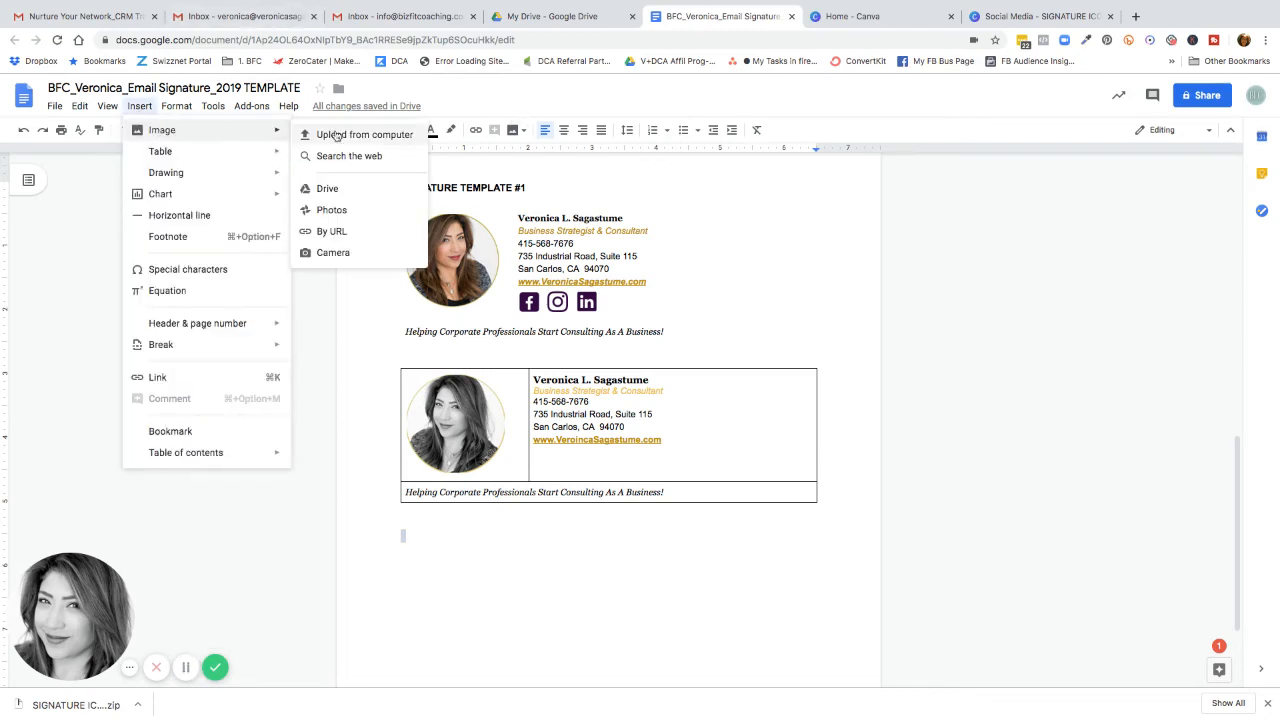
pyautogui.click(352, 135)
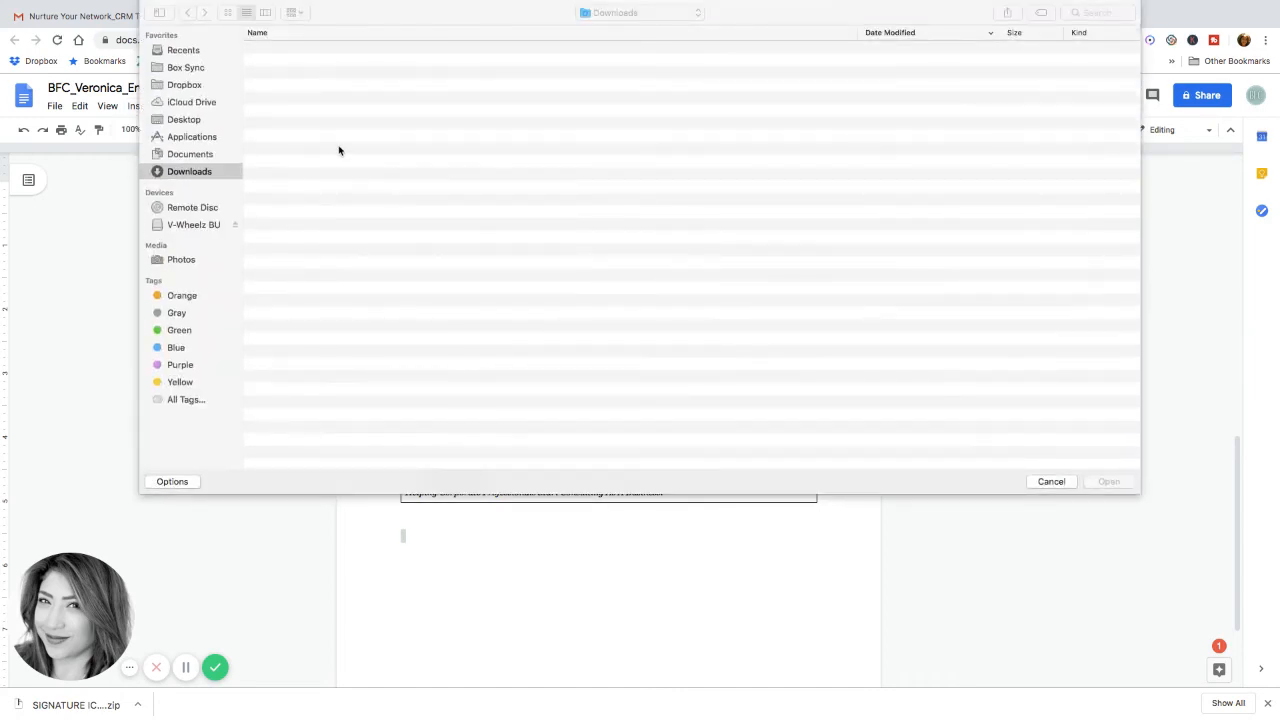
pyautogui.doubleClick(315, 48)
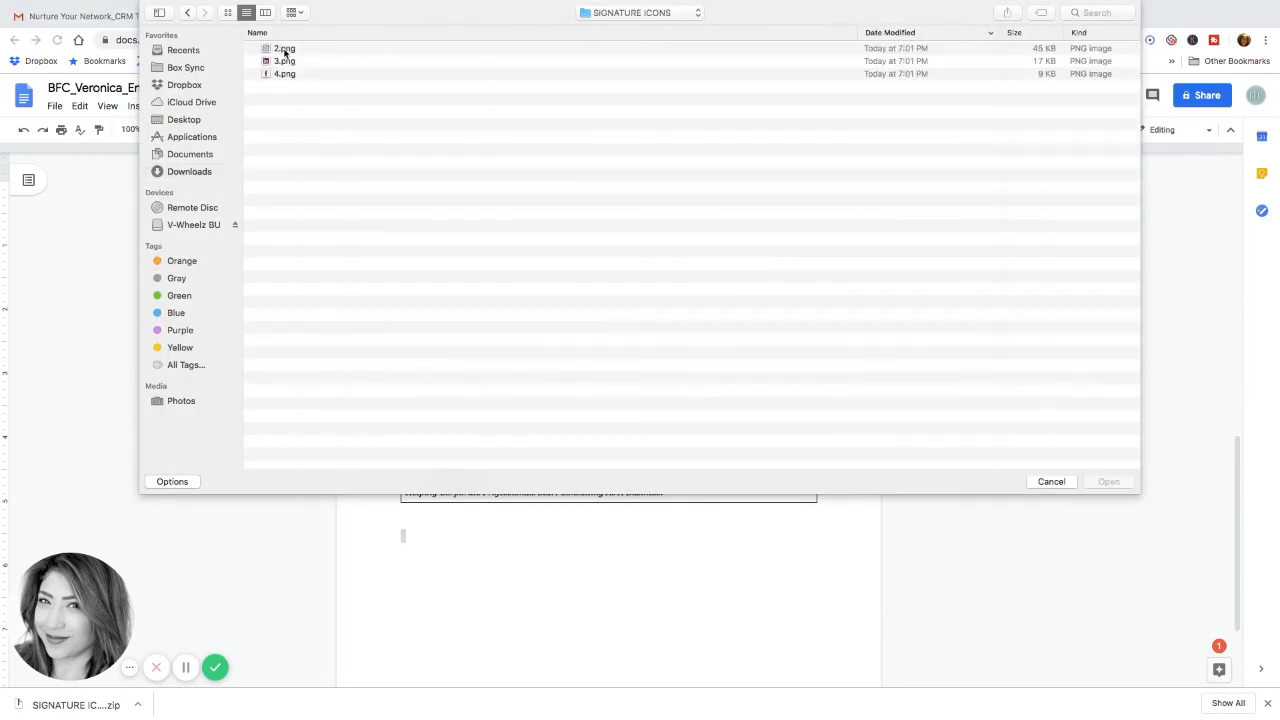
pyautogui.click(285, 50)
pyautogui.keyDown('shift'); pyautogui.click(286, 75); pyautogui.keyUp('shift')
pyautogui.click(1109, 481)
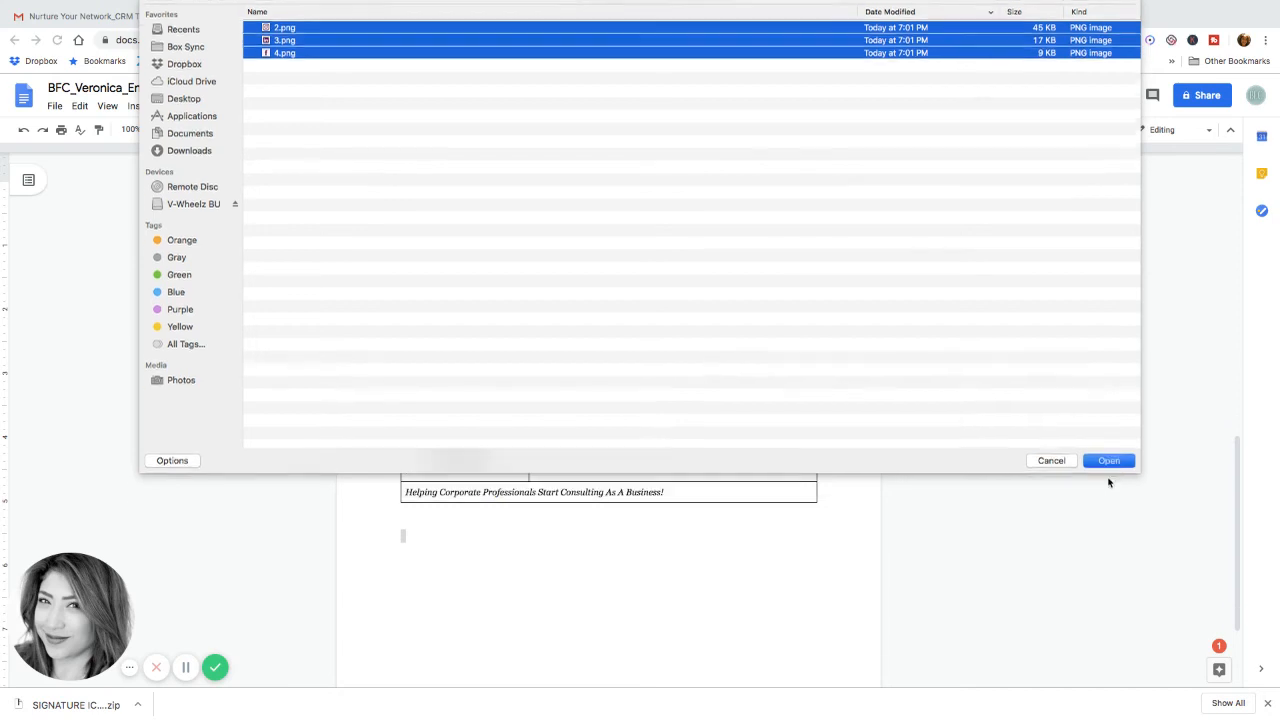
# Shrink the Instagram, LinkedIn and Facebook images to small icons of similar size that fit in one row below the signature table.
pyautogui.scroll(20, 673, 357)
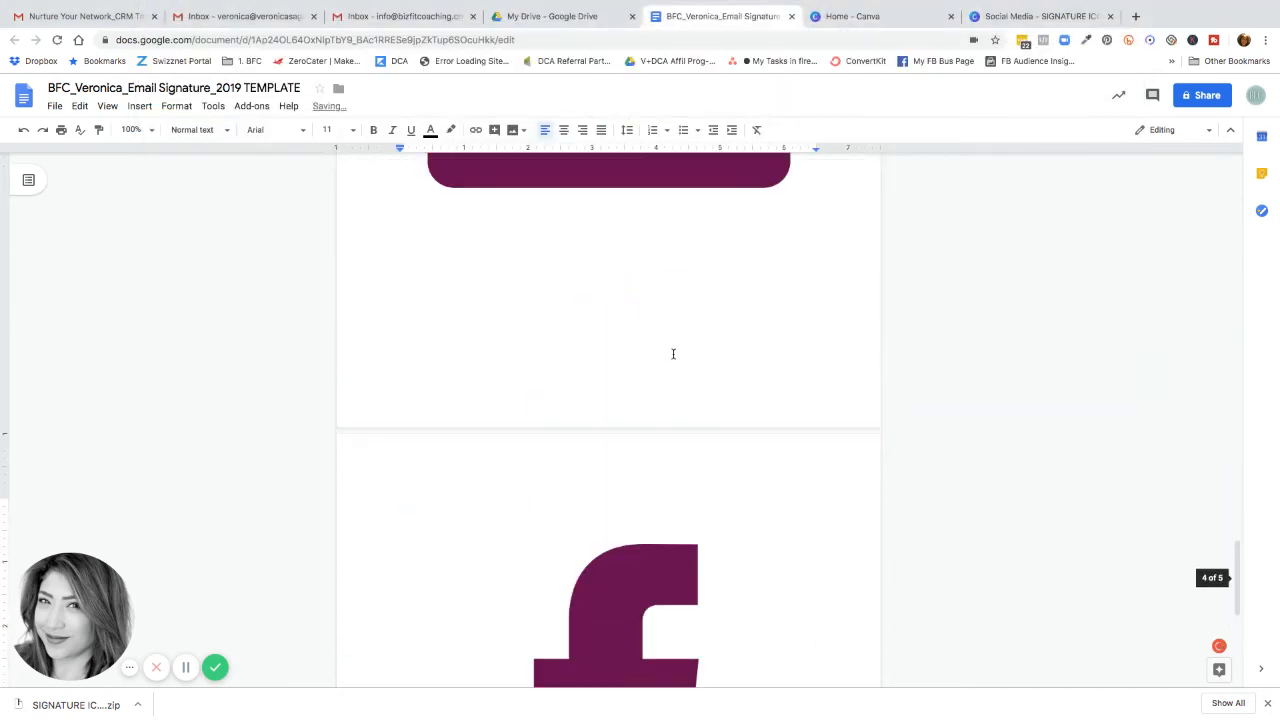
pyautogui.scroll(3, 673, 349)
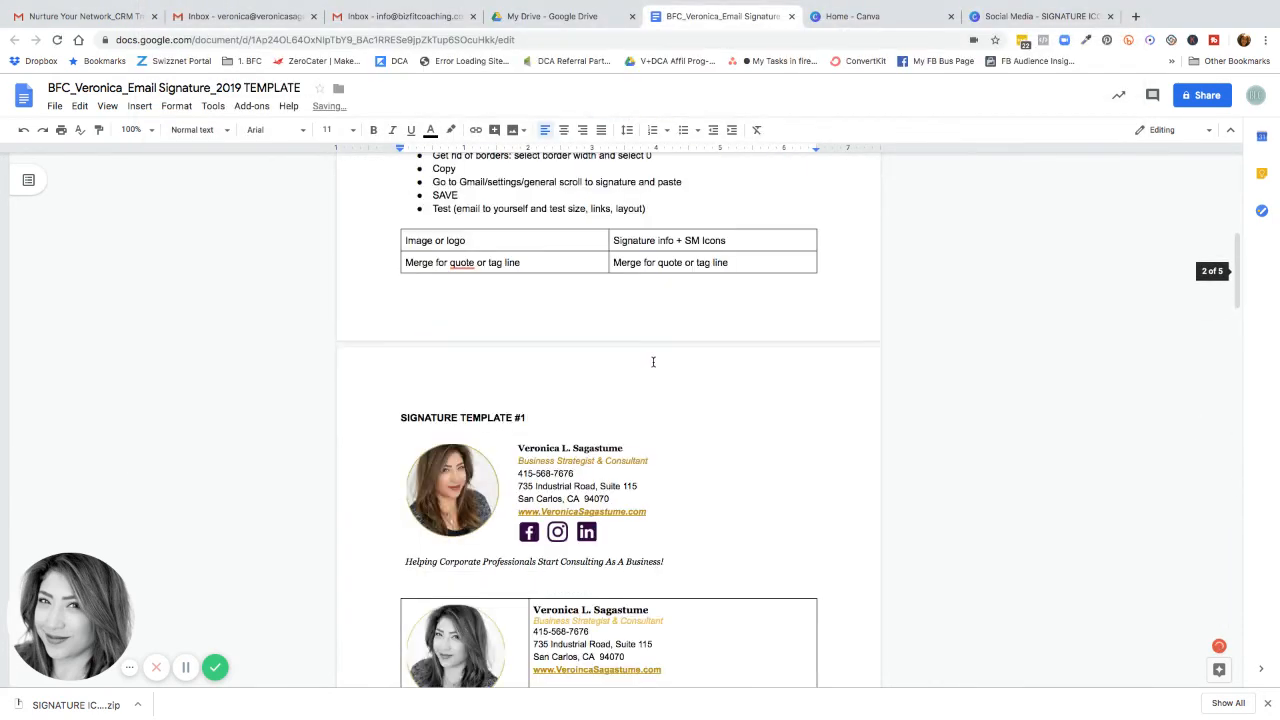
pyautogui.scroll(-10, 651, 360)
pyautogui.click(600, 400)
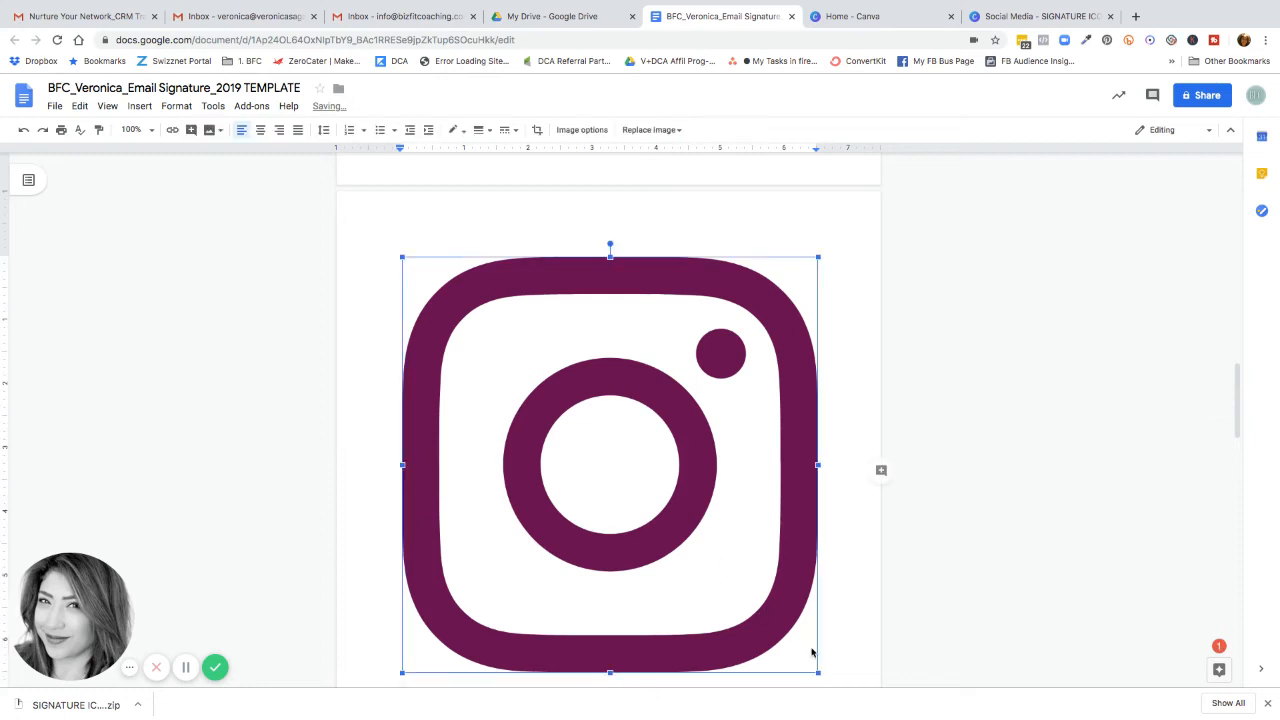
pyautogui.moveTo(819, 675); pyautogui.dragTo(456, 308)
pyautogui.click(606, 506)
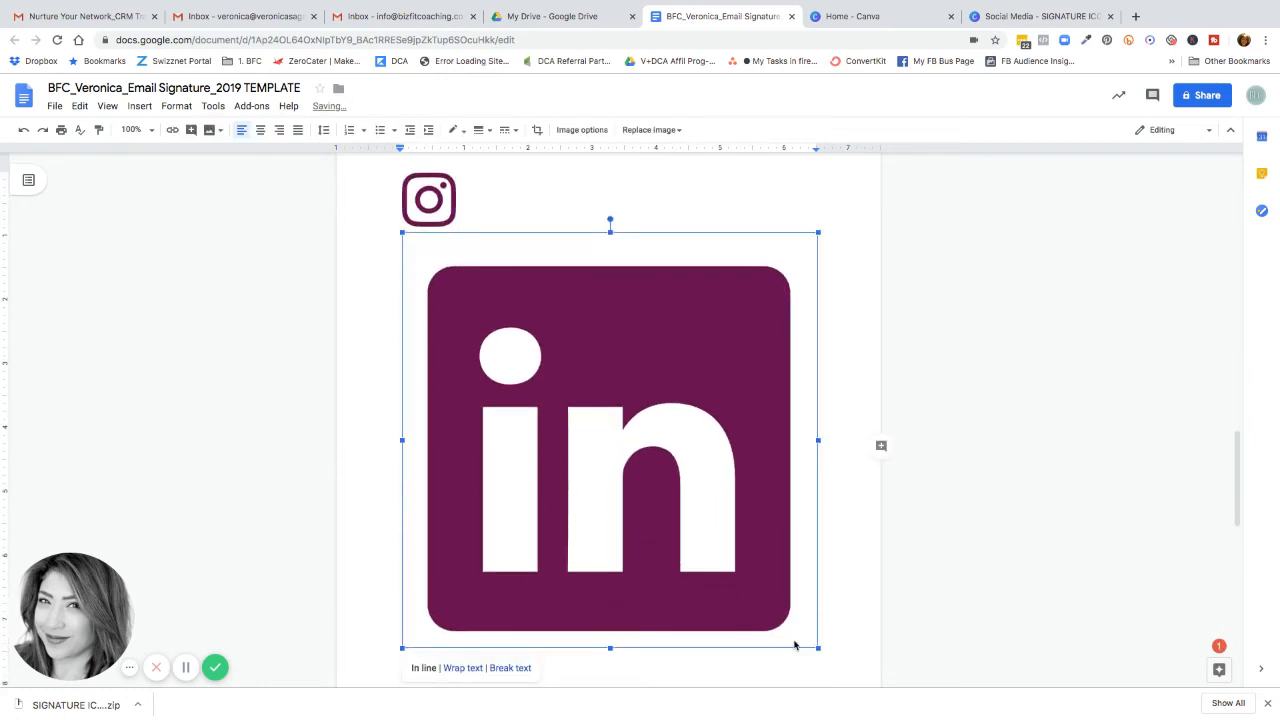
pyautogui.moveTo(818, 648); pyautogui.dragTo(381, 306)
pyautogui.click(614, 592)
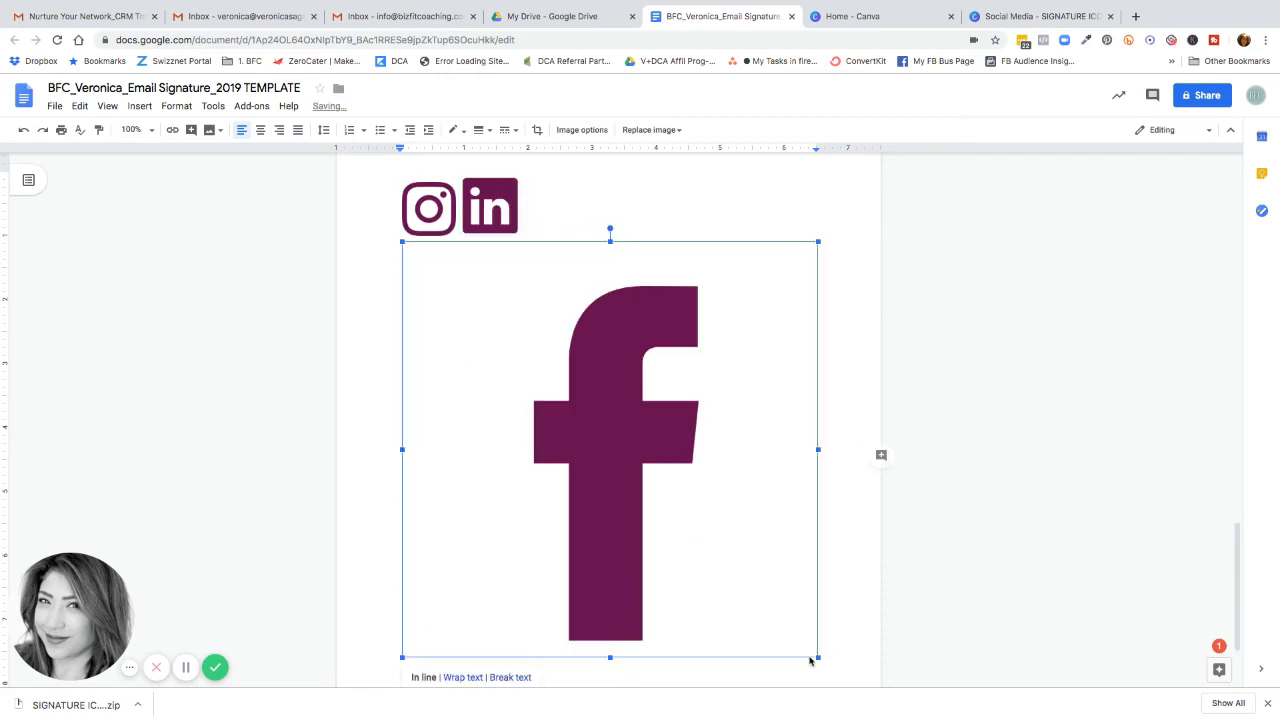
pyautogui.moveTo(810, 660); pyautogui.dragTo(453, 284)
pyautogui.scroll(8, 583, 309)
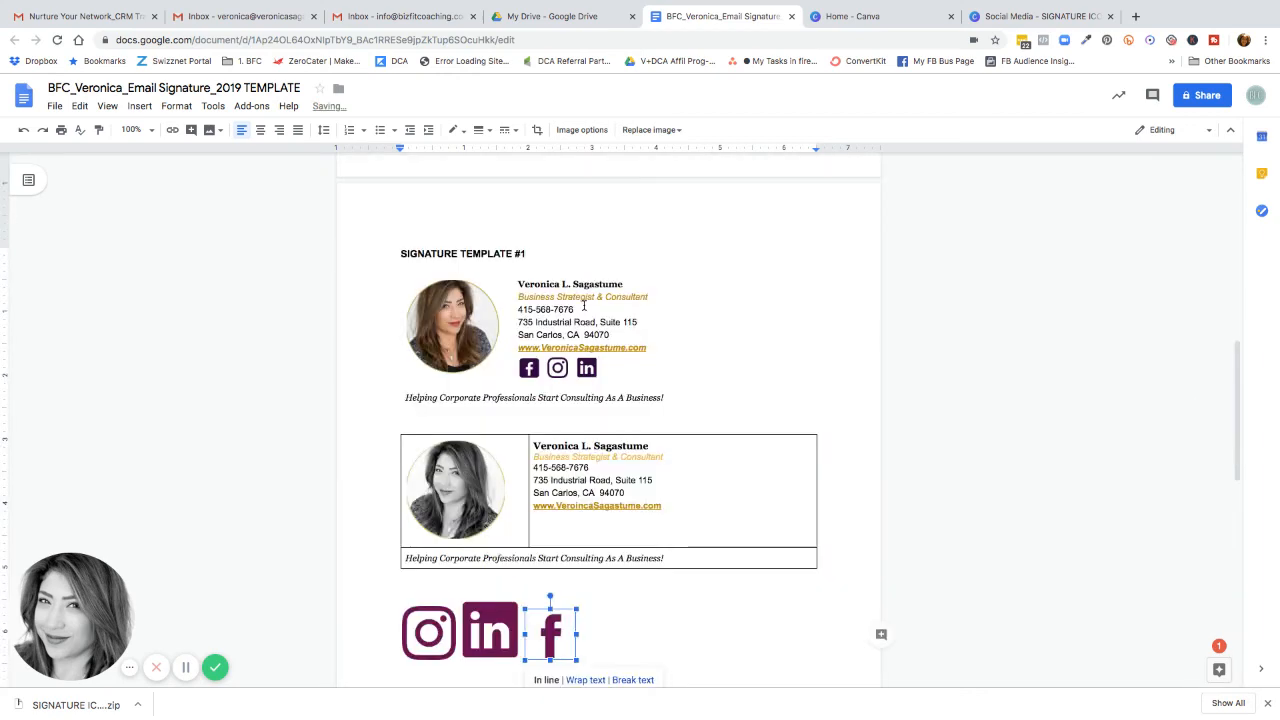
# Move the Instagram, LinkedIn and Facebook icons into the signature table in one row beneath the website link, shrinking the LinkedIn and Facebook icons.
pyautogui.scroll(-1, 584, 306)
pyautogui.click(428, 620)
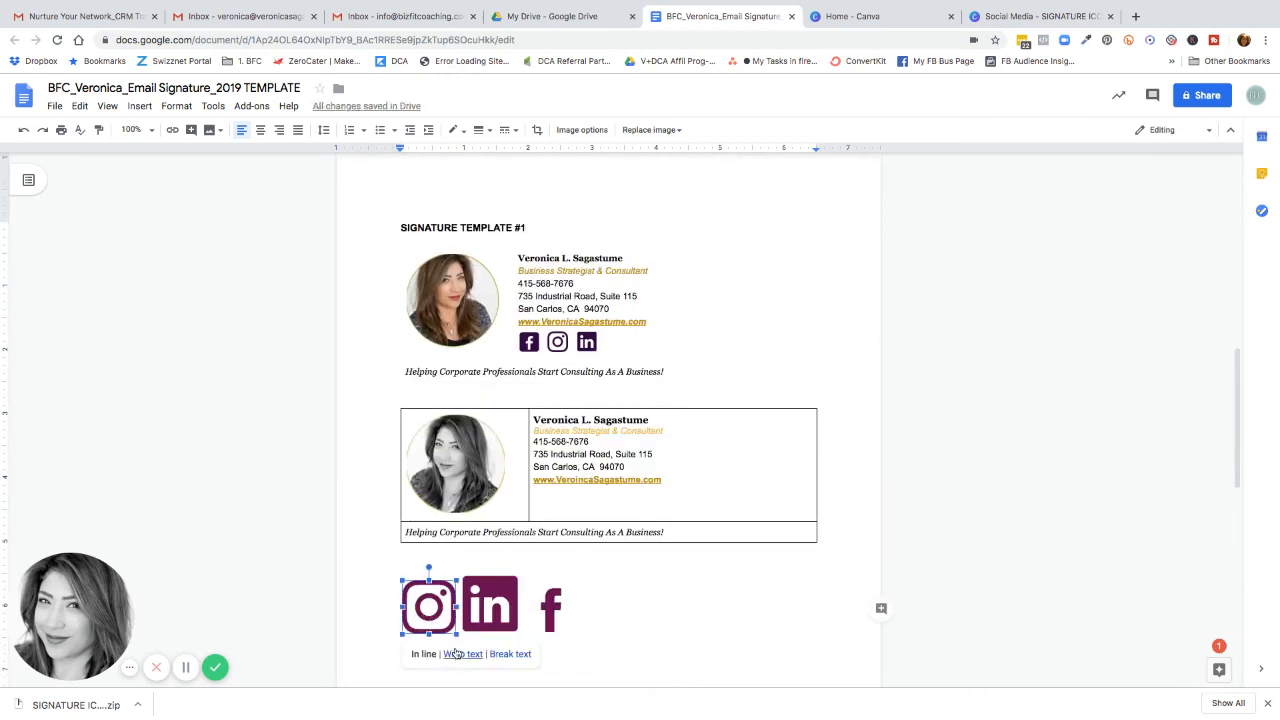
pyautogui.moveTo(457, 634)
pyautogui.mouseDown()
pyautogui.moveTo(433, 614)
pyautogui.moveTo(504, 526)
pyautogui.moveTo(552, 512)
pyautogui.mouseUp()
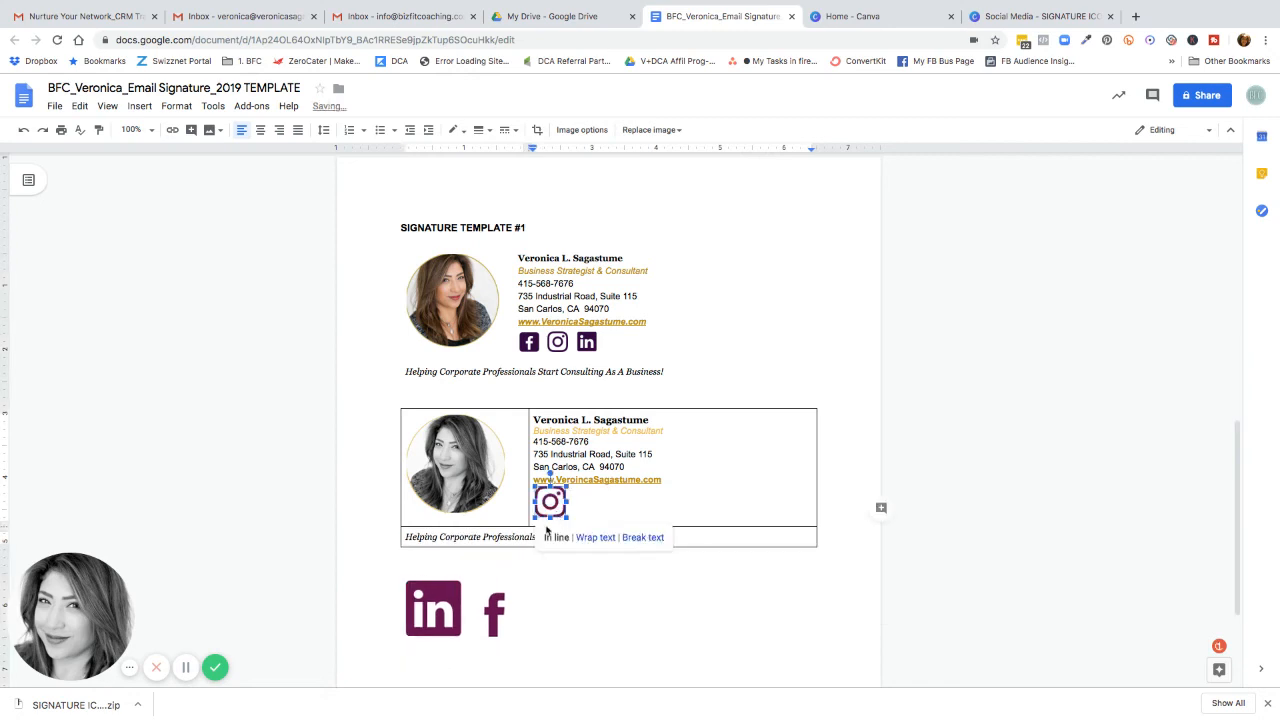
pyautogui.click(430, 612)
pyautogui.moveTo(465, 640); pyautogui.dragTo(446, 627)
pyautogui.moveTo(596, 507); pyautogui.dragTo(596, 508)
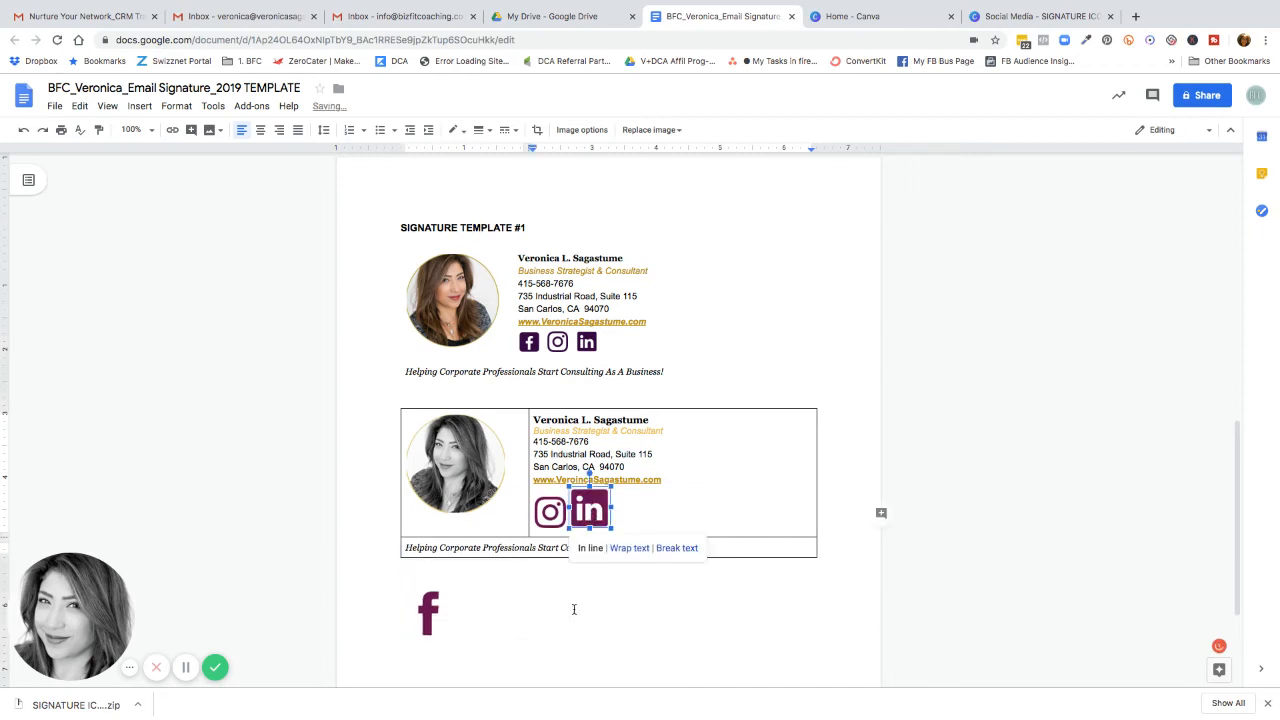
pyautogui.click(440, 615)
pyautogui.moveTo(454, 638); pyautogui.dragTo(437, 621)
pyautogui.moveTo(633, 499)
pyautogui.mouseDown()
pyautogui.moveTo(560, 495)
pyautogui.moveTo(608, 491)
pyautogui.mouseUp()
# Shrink the LinkedIn and Instagram icons in the signature table to match the small Facebook icon.
pyautogui.click(582, 506)
pyautogui.click(551, 507)
pyautogui.click(610, 500)
pyautogui.click(641, 501)
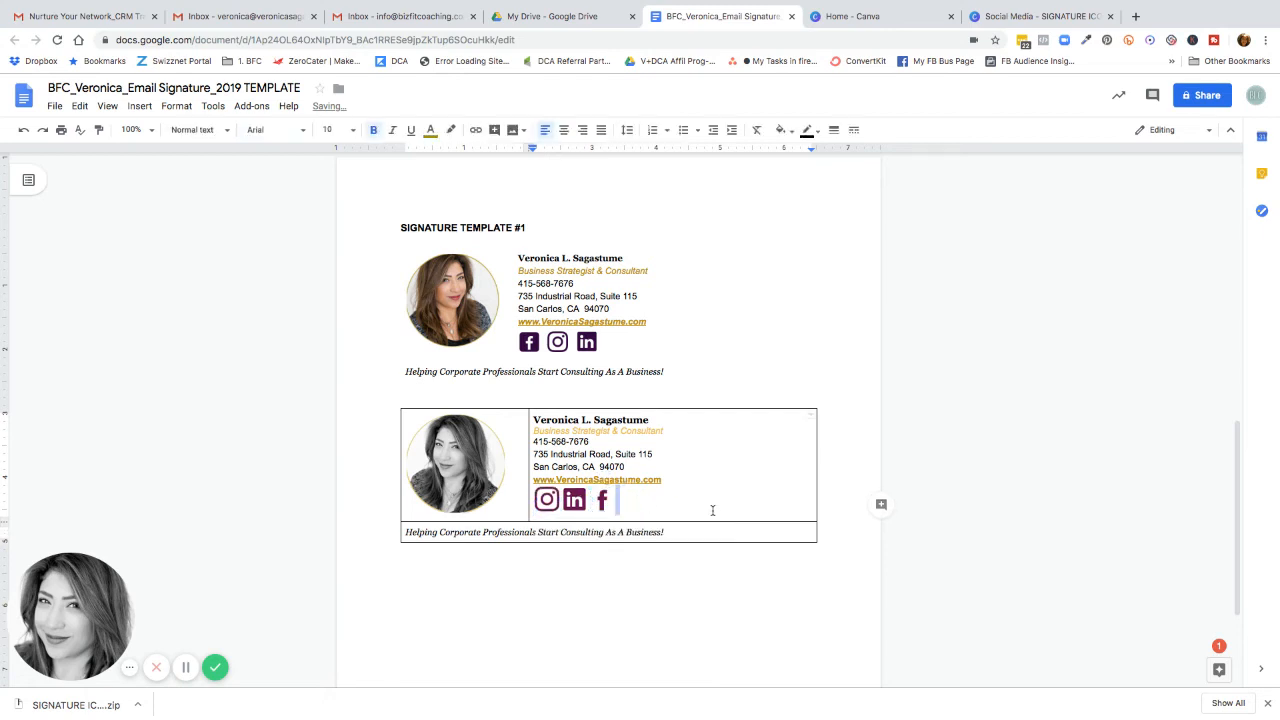
# Widen the gap between the Instagram and LinkedIn icons in the signature table with a space.
pyautogui.click(547, 499)
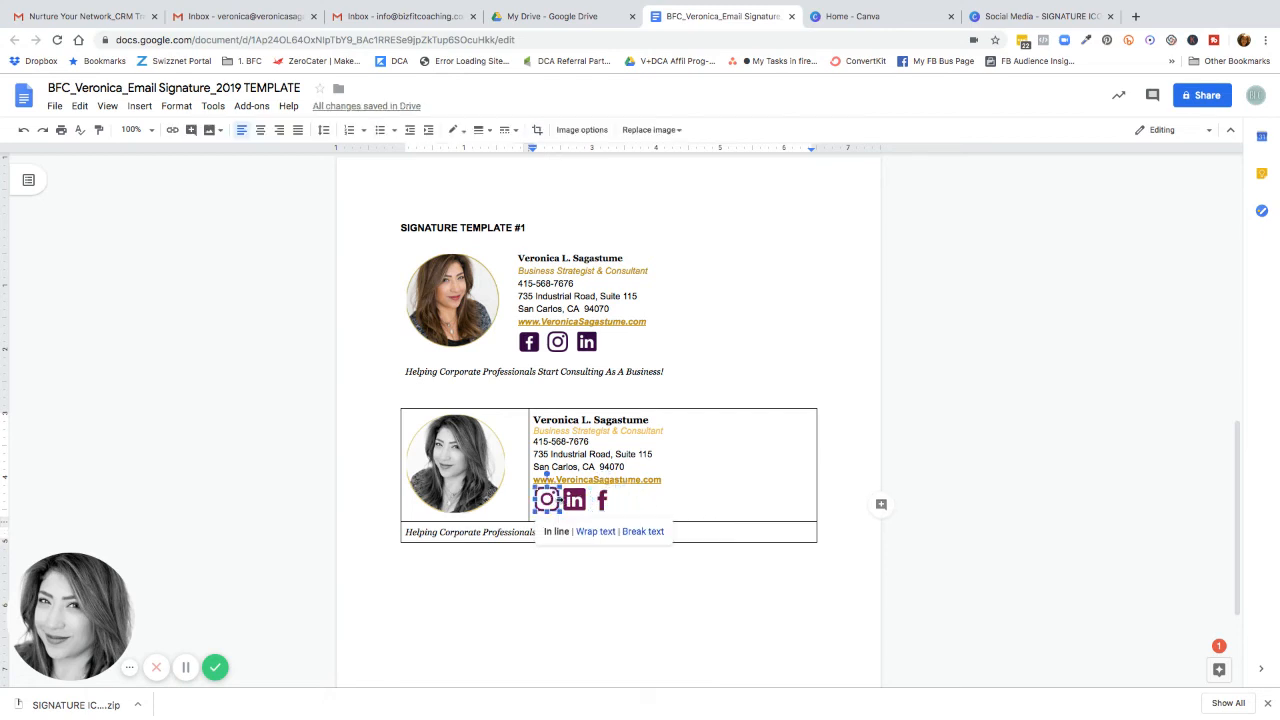
pyautogui.click(558, 499)
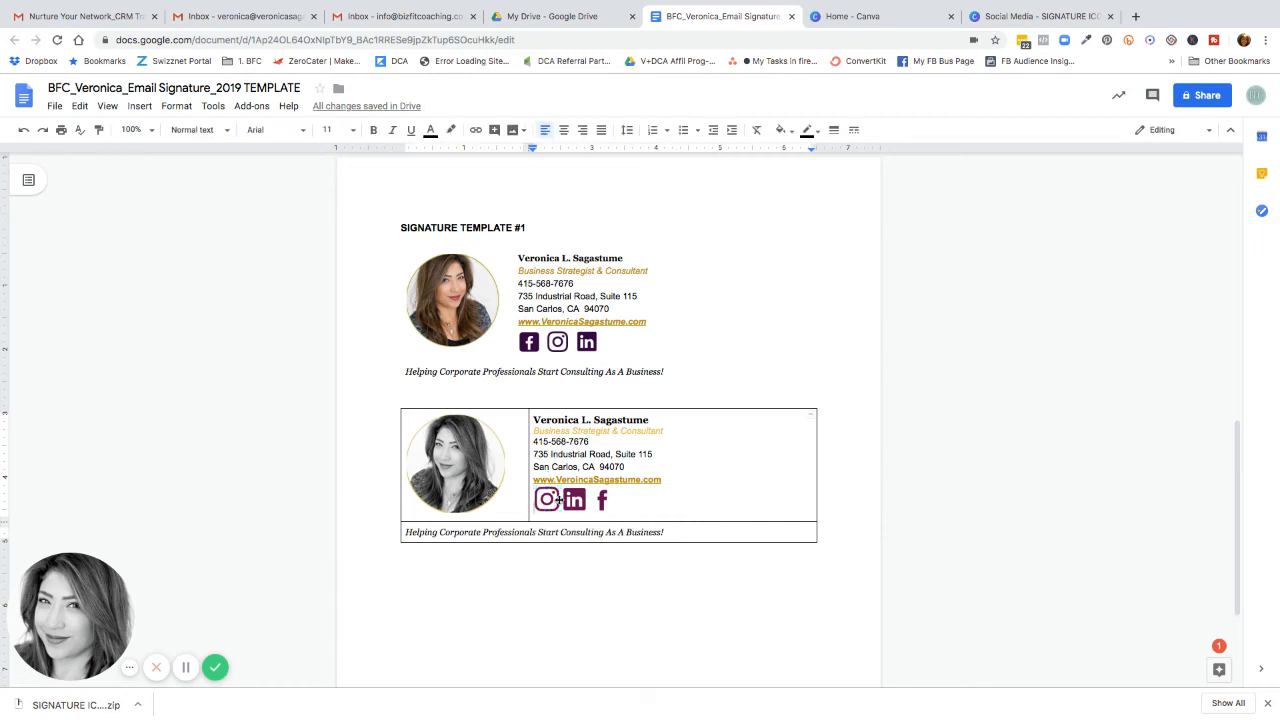
pyautogui.click(546, 502)
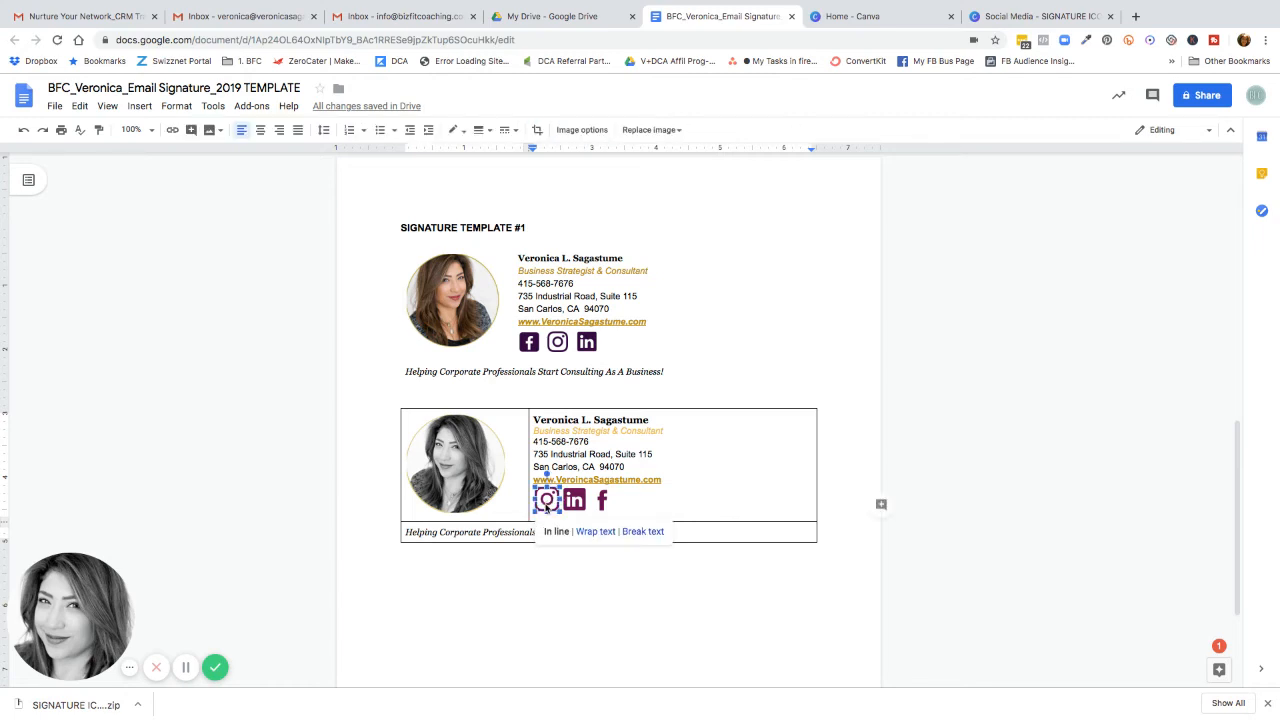
pyautogui.press('Left')
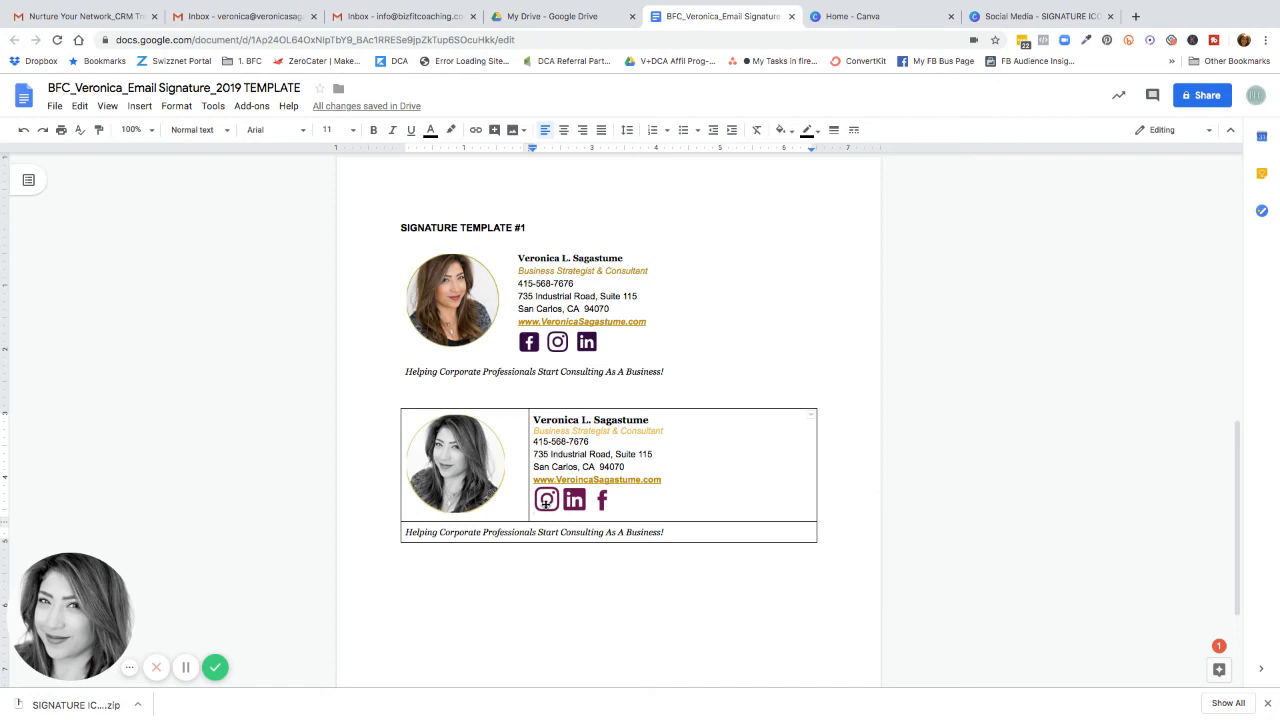
pyautogui.press('BackSpace')
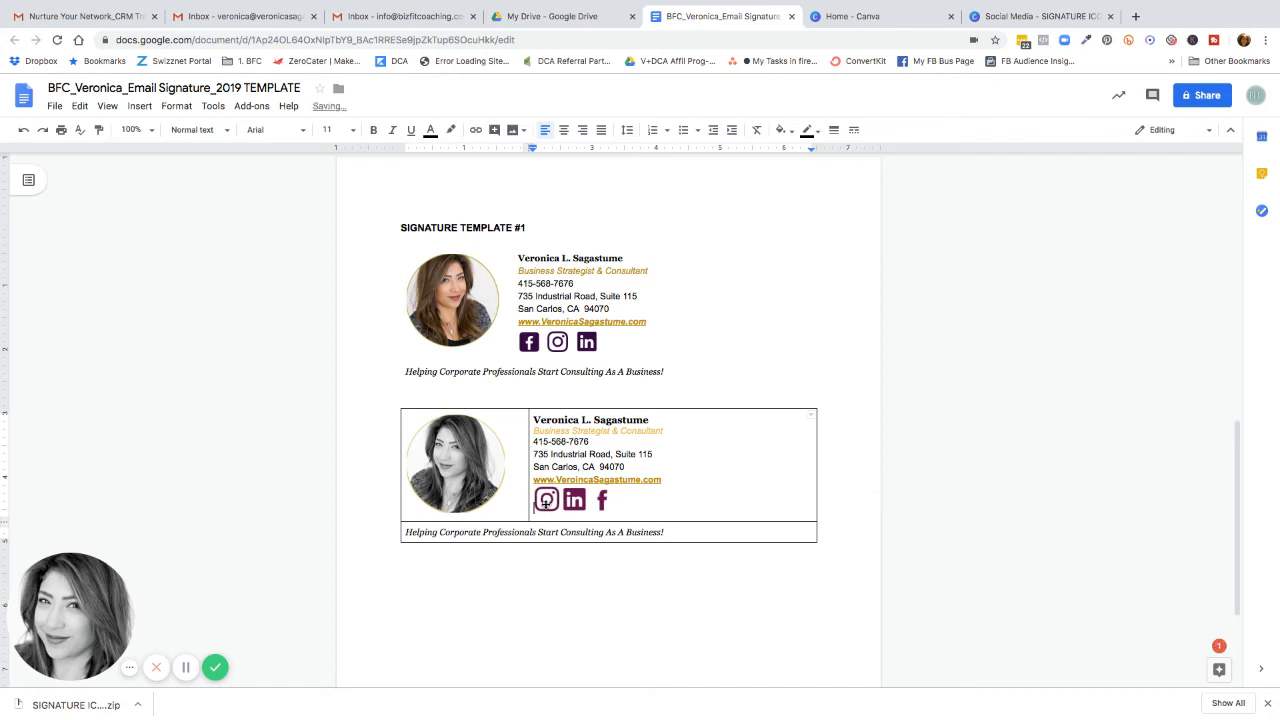
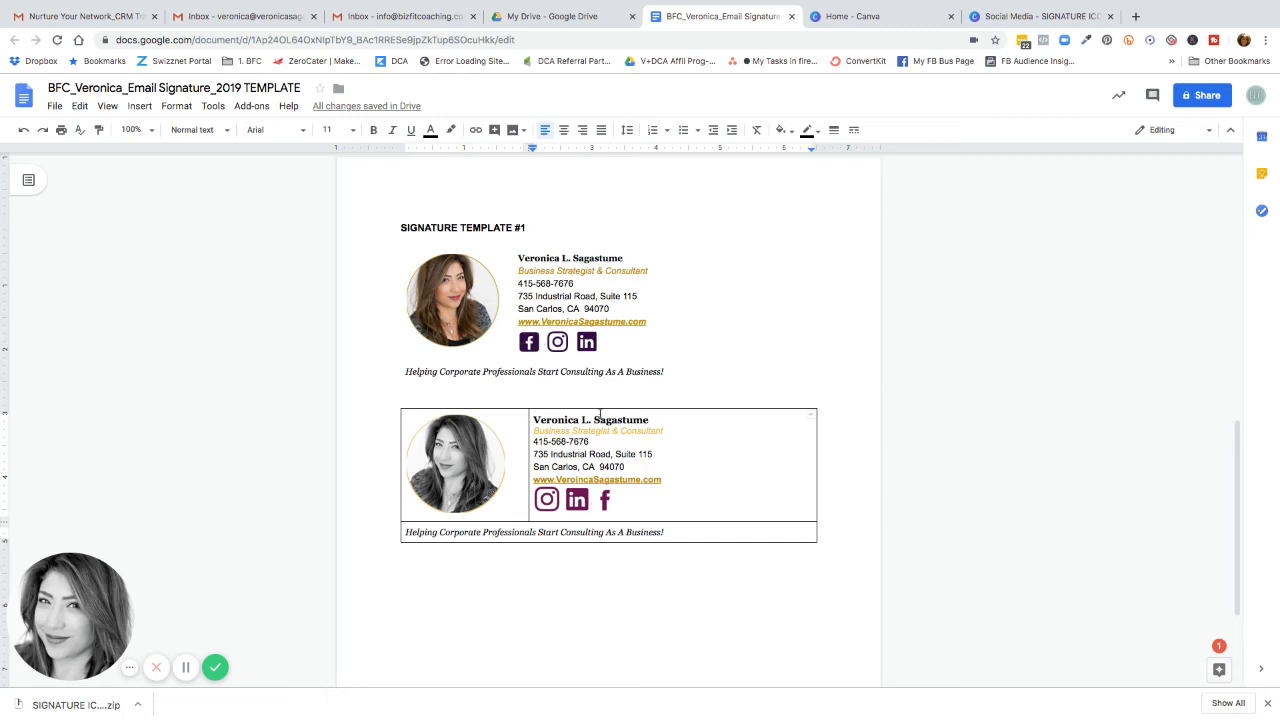
pyautogui.click(578, 502)
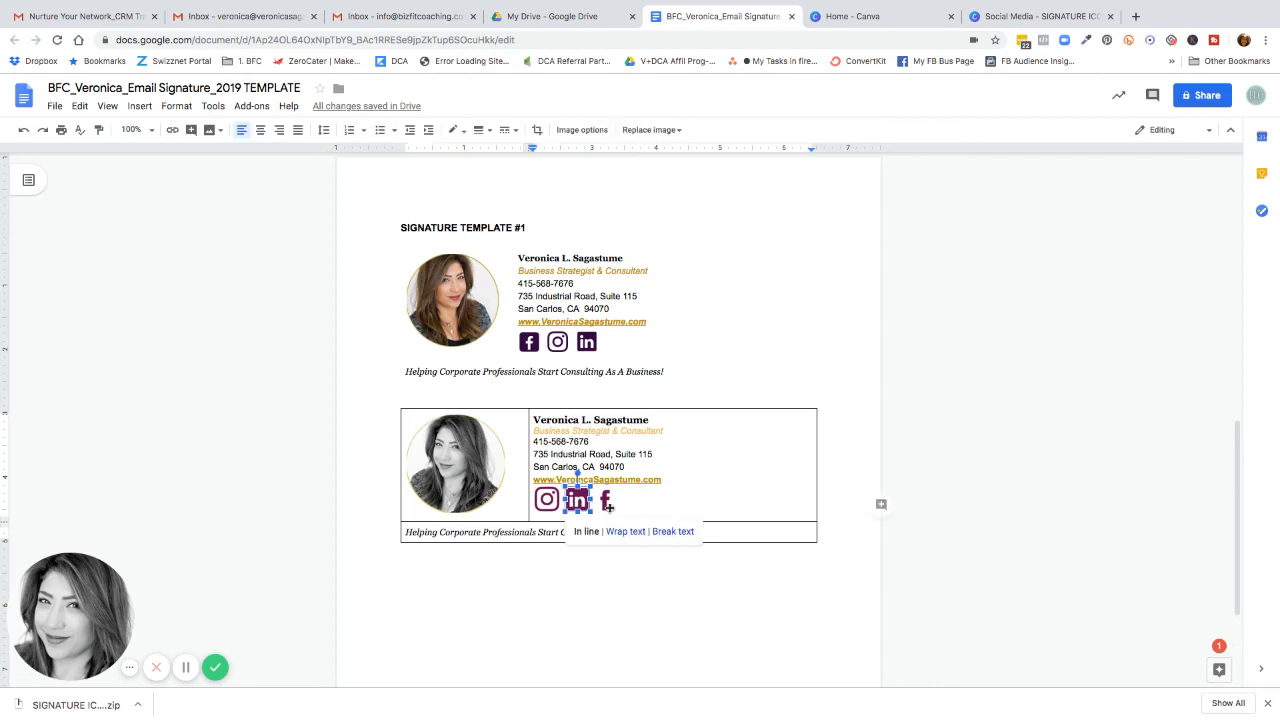
pyautogui.doubleClick(662, 497)
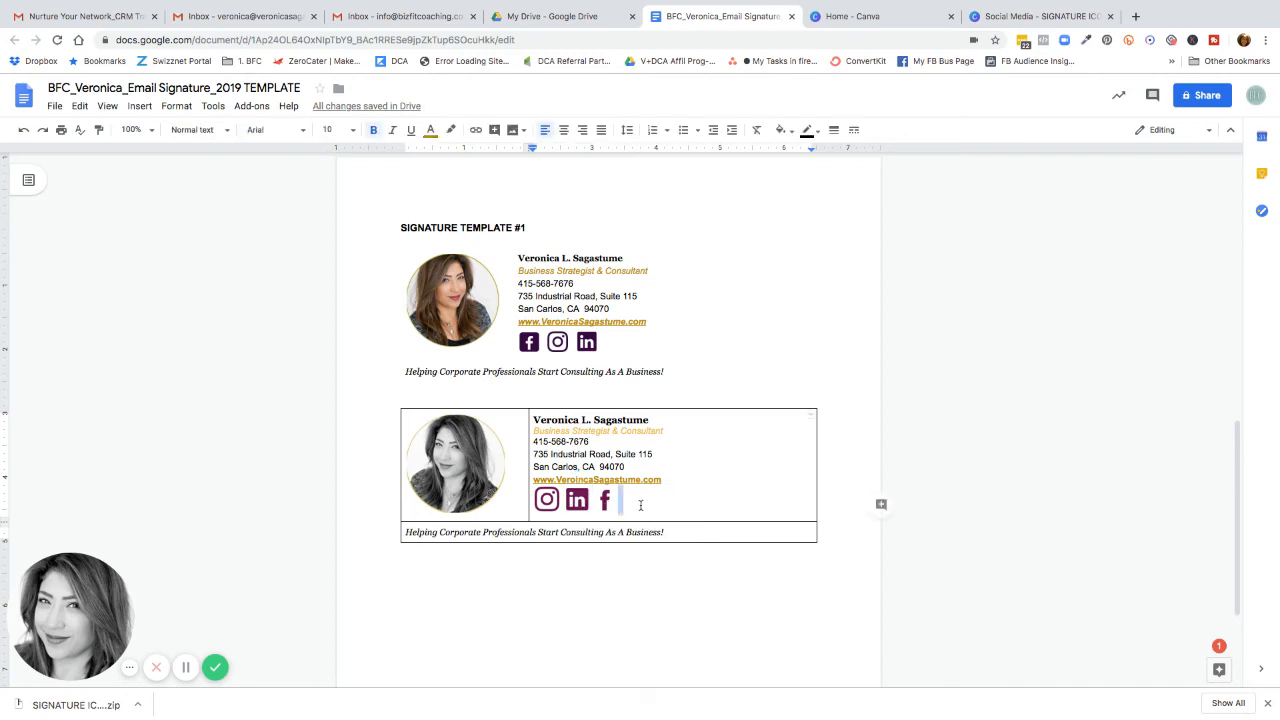
# Link the signature's Instagram icon to the Instagram profile URL copied from the Social Media Icons list.
pyautogui.click(546, 499)
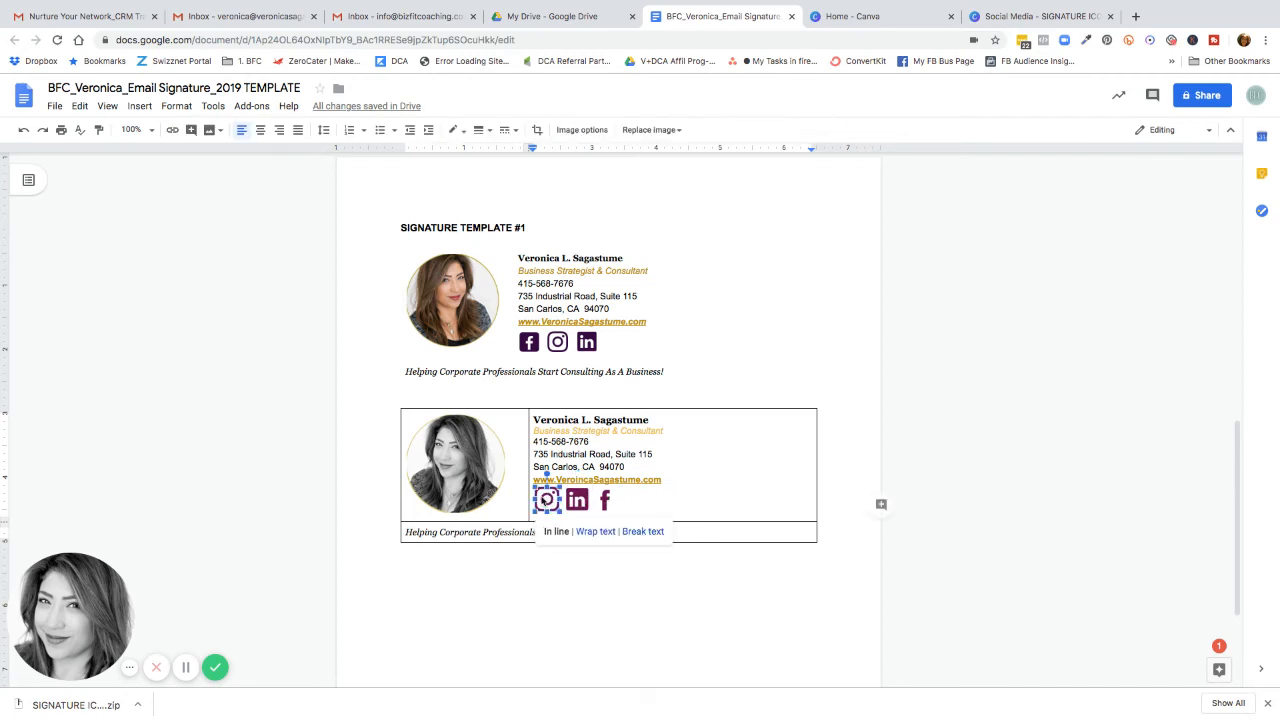
pyautogui.scroll(5, 590, 480)
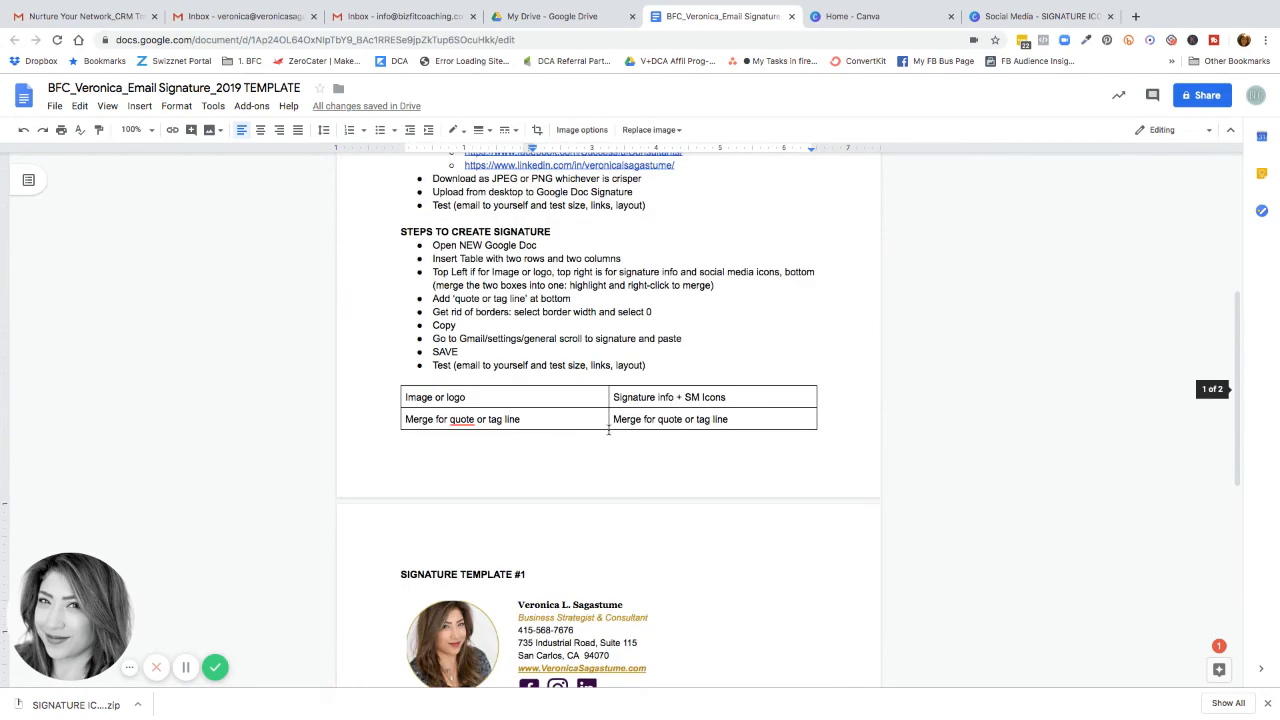
pyautogui.moveTo(682, 193); pyautogui.dragTo(464, 198)
pyautogui.click(624, 217)
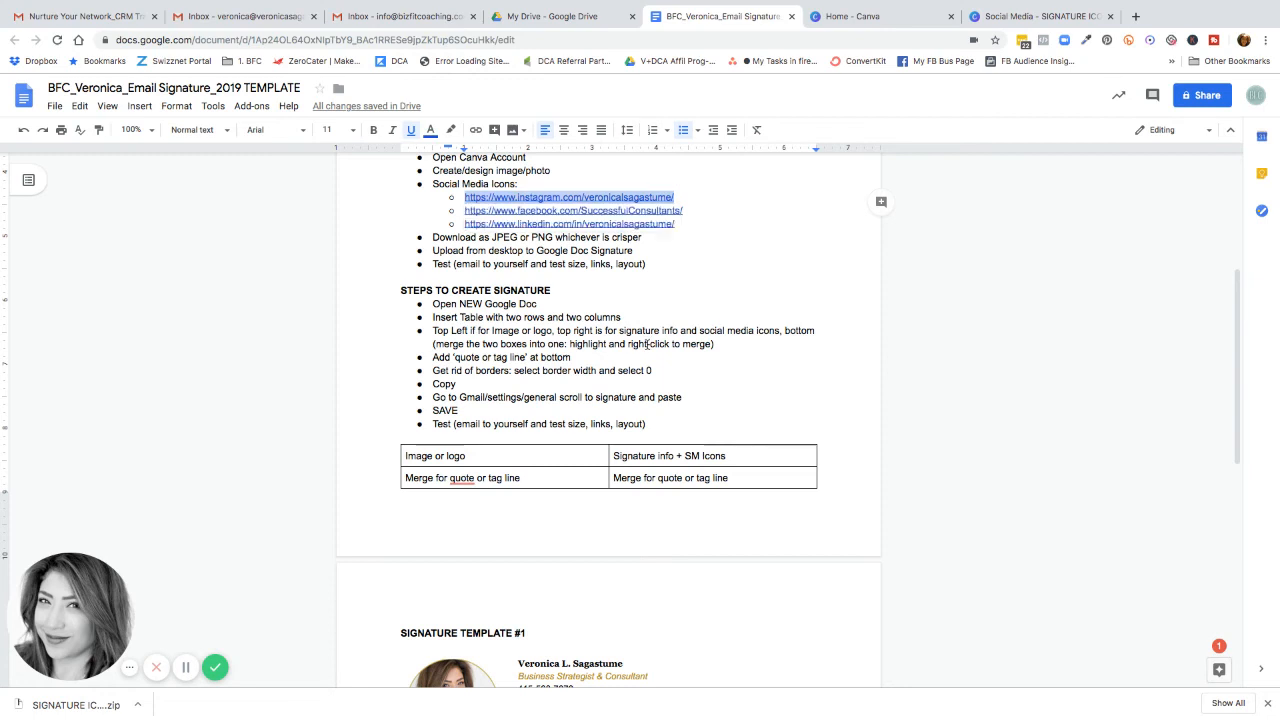
pyautogui.scroll(-2, 660, 377)
pyautogui.scroll(-2, 593, 587)
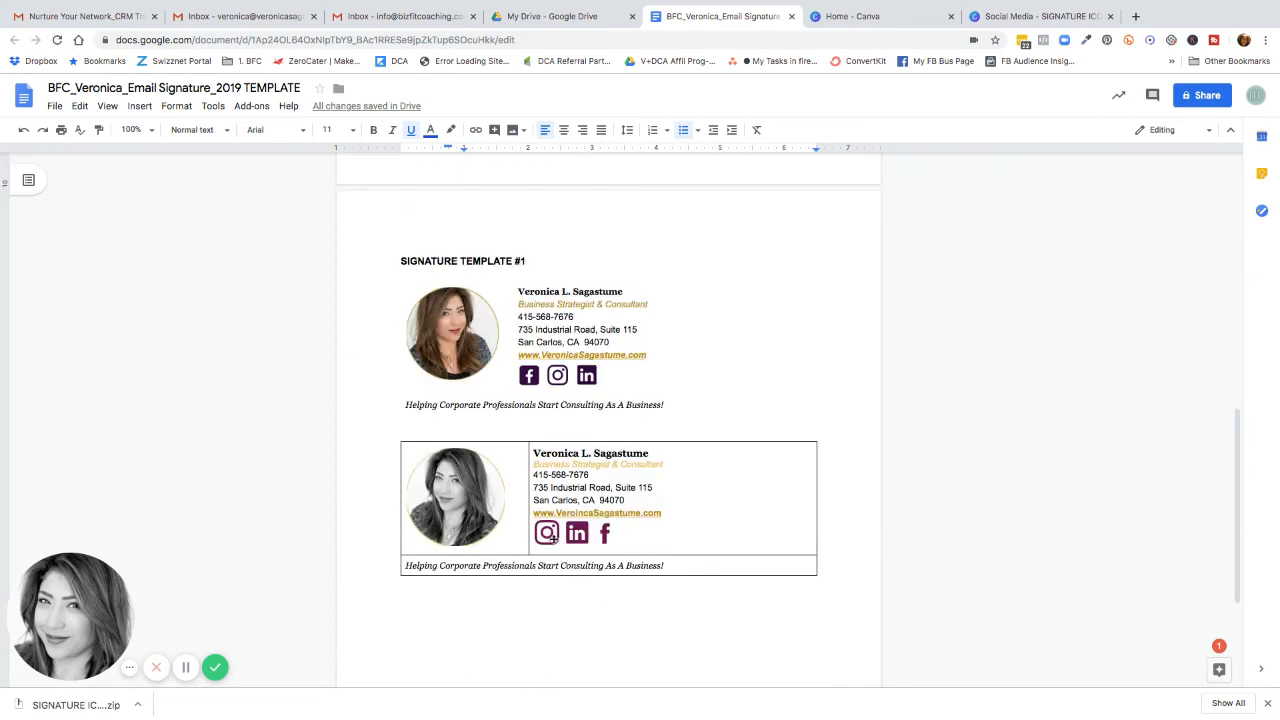
pyautogui.click(547, 534)
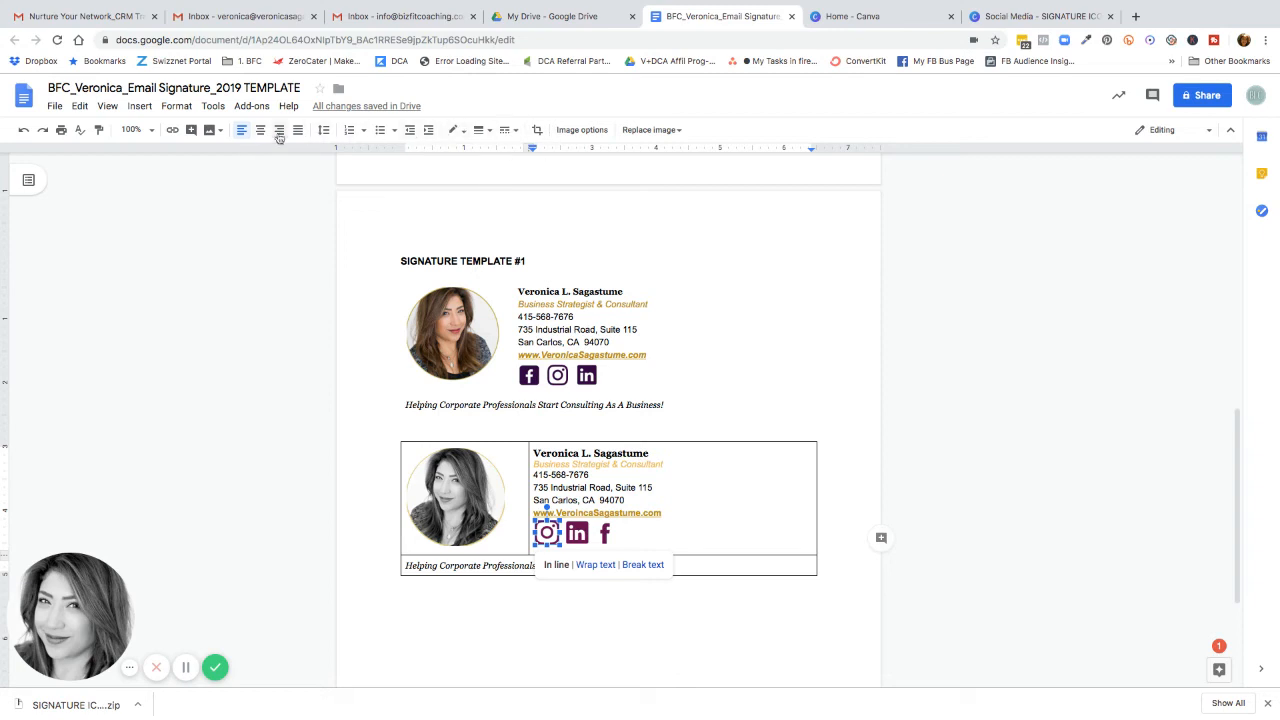
pyautogui.click(172, 131)
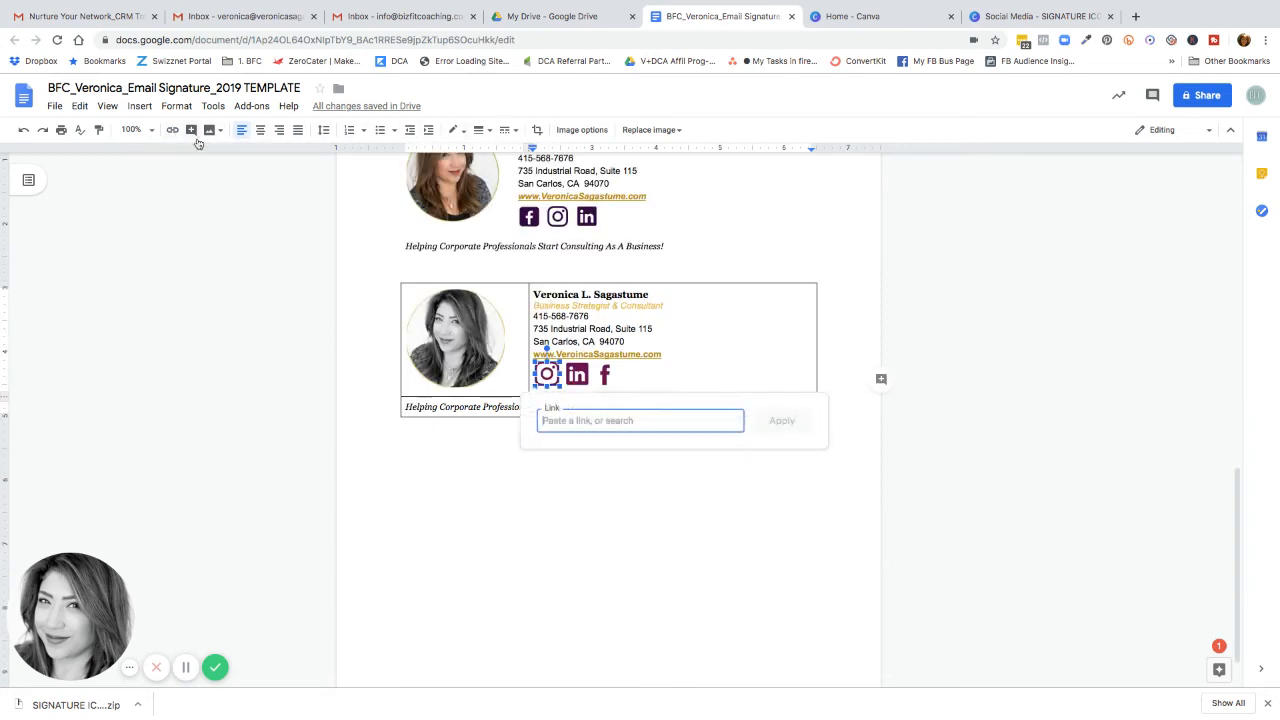
pyautogui.press('super+v')
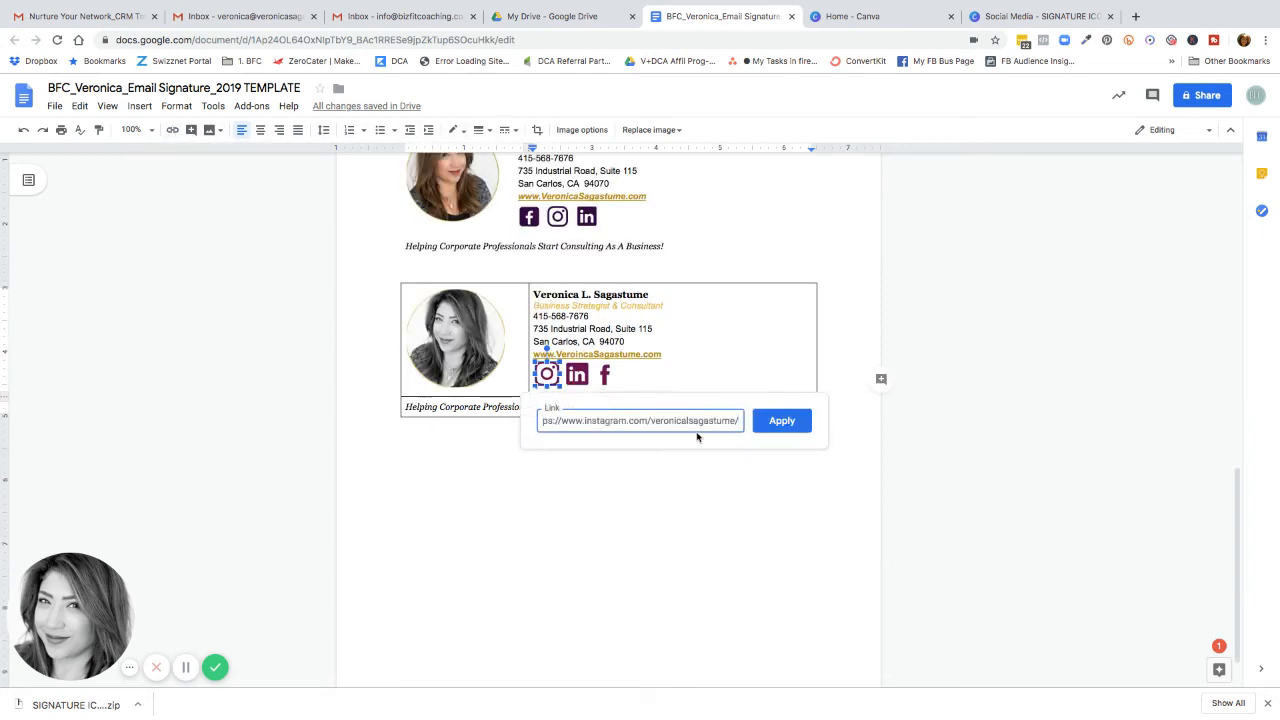
pyautogui.click(782, 420)
pyautogui.scroll(5, 615, 300)
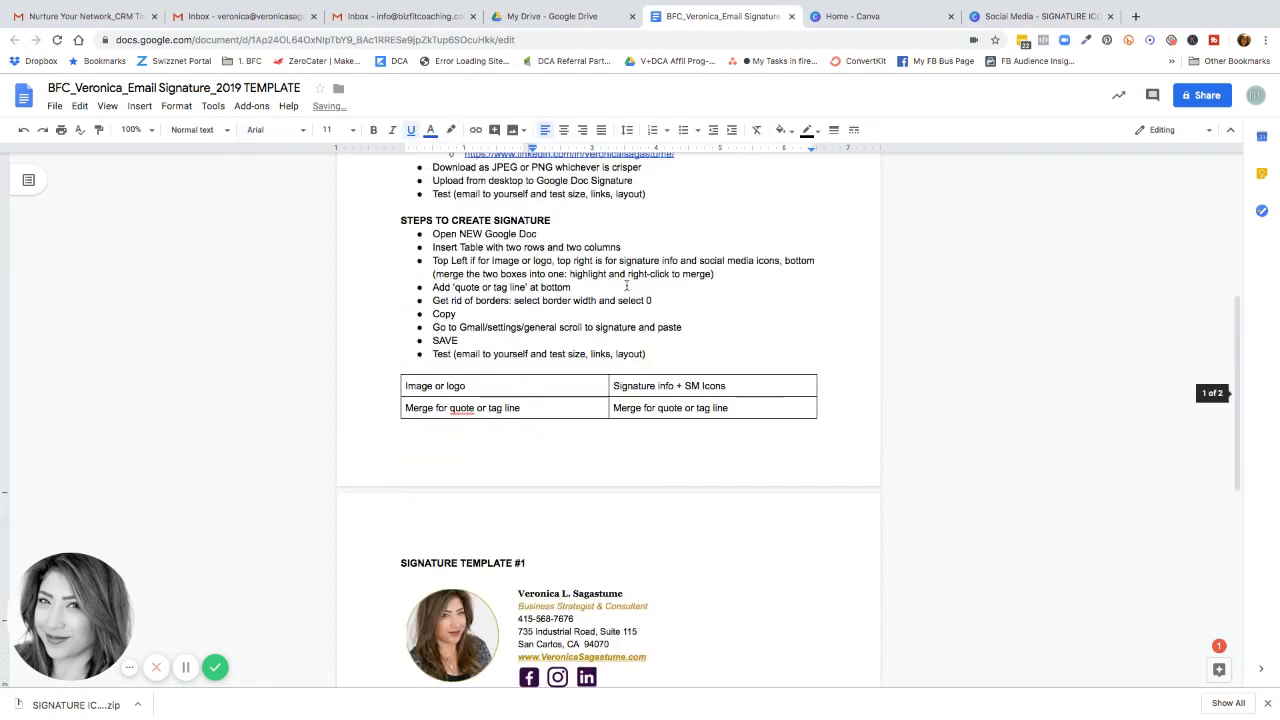
pyautogui.scroll(3, 627, 286)
pyautogui.moveTo(684, 424); pyautogui.dragTo(466, 428)
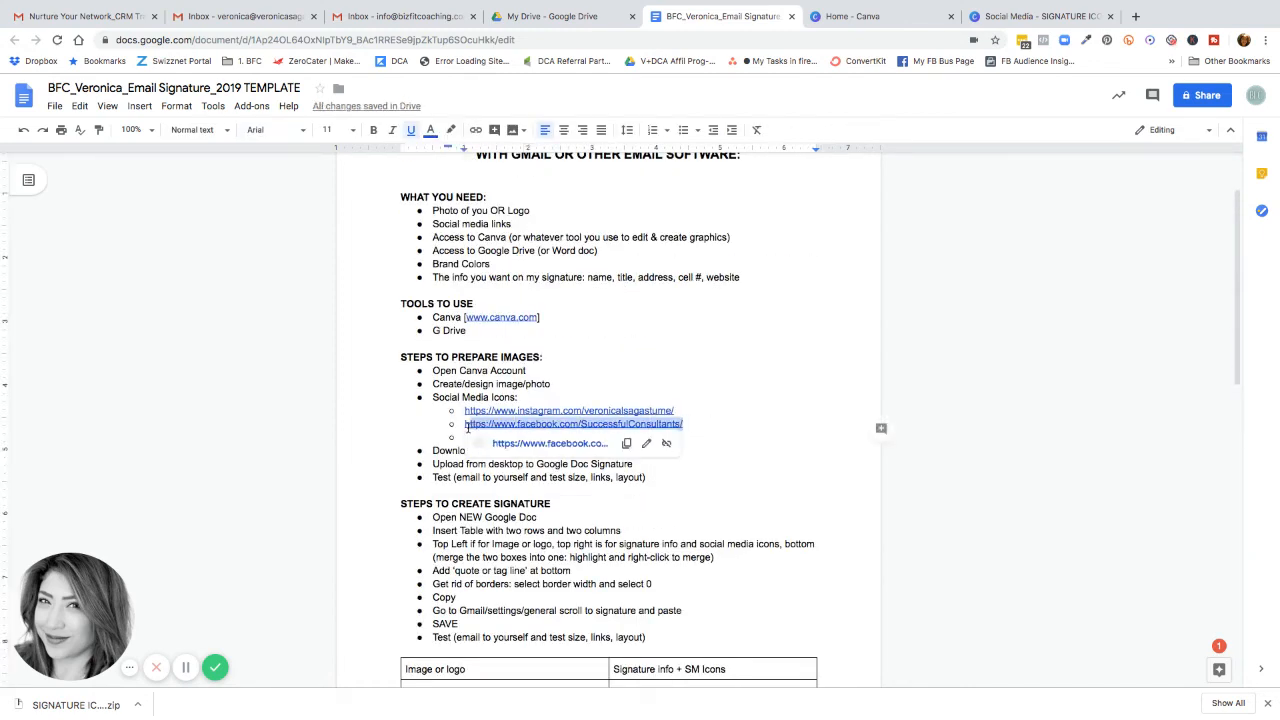
pyautogui.scroll(-8, 586, 451)
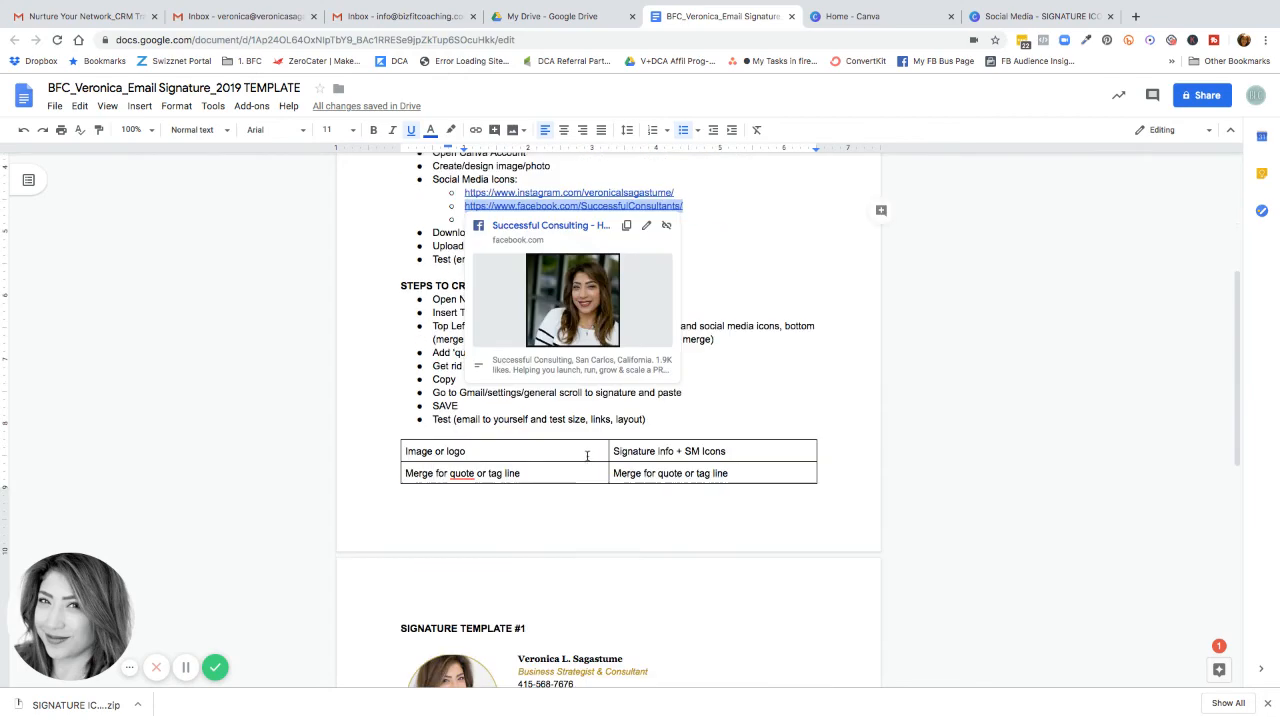
pyautogui.click(607, 535)
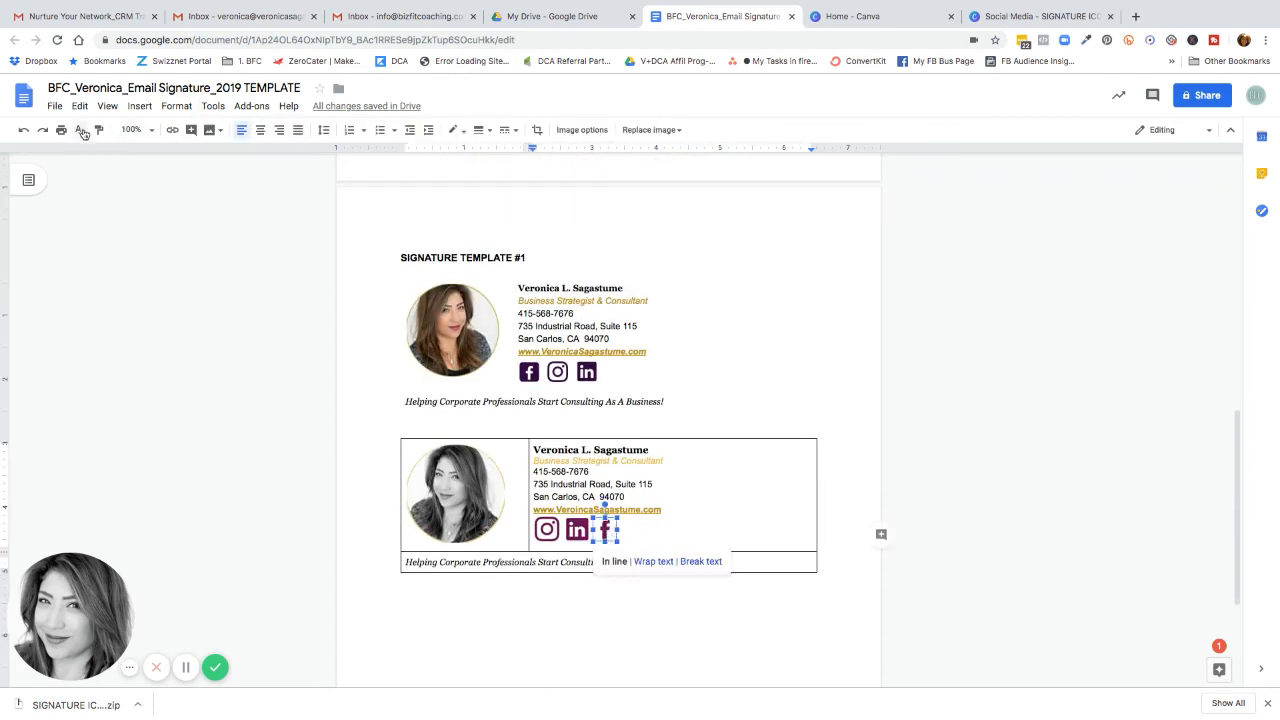
pyautogui.click(172, 131)
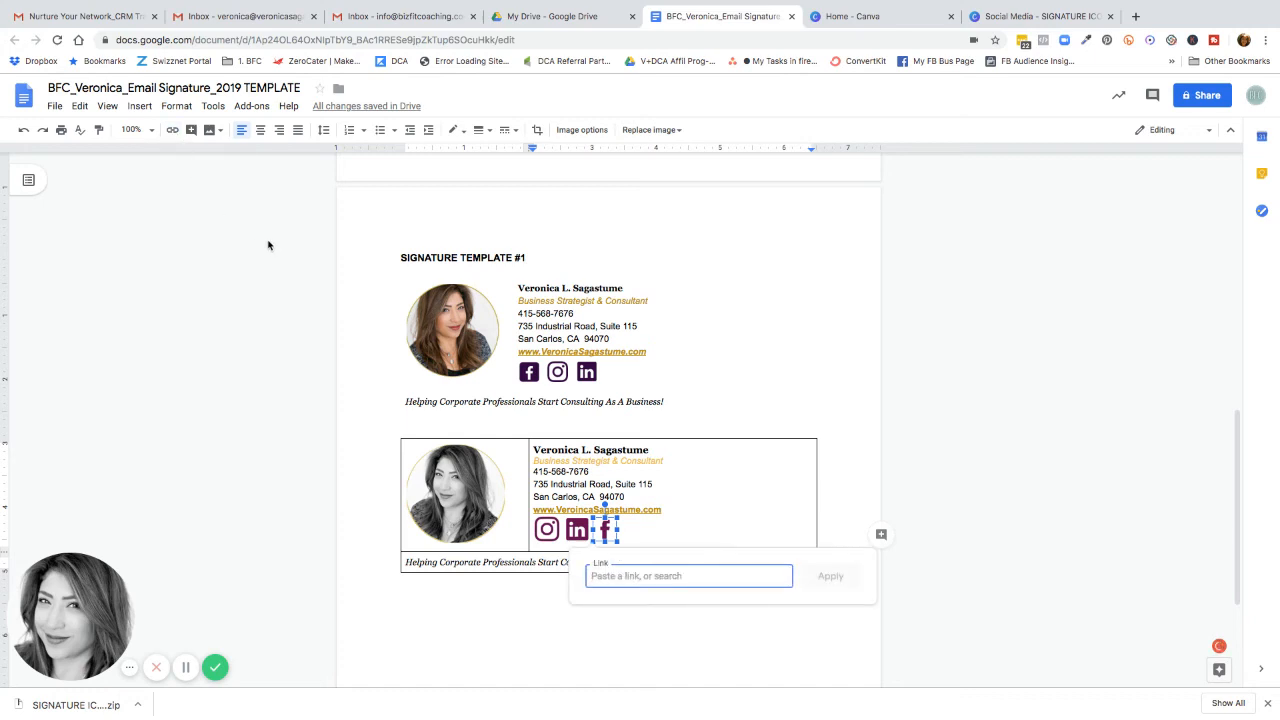
pyautogui.press('super+v')
pyautogui.click(830, 576)
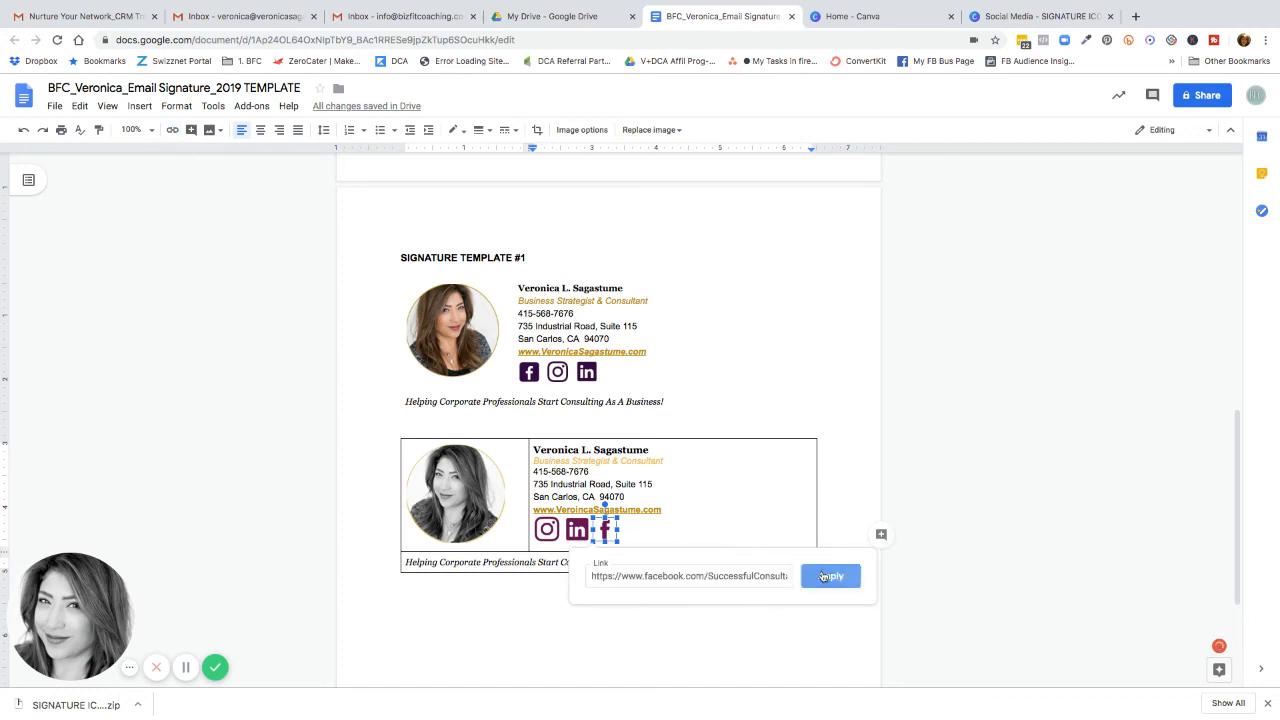
# Copy the Facebook page URL from the Social Media Icons list again and reapply it as the Facebook icon's link.
pyautogui.scroll(8, 613, 384)
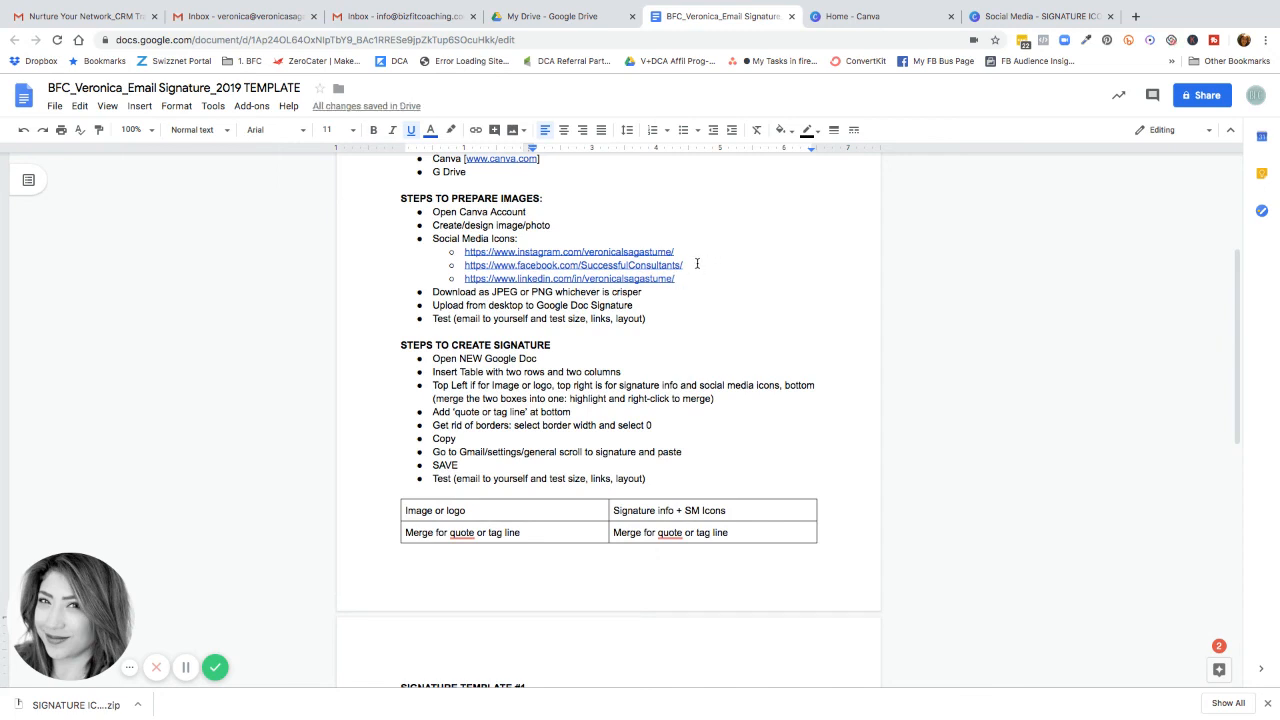
pyautogui.moveTo(697, 263); pyautogui.dragTo(464, 265)
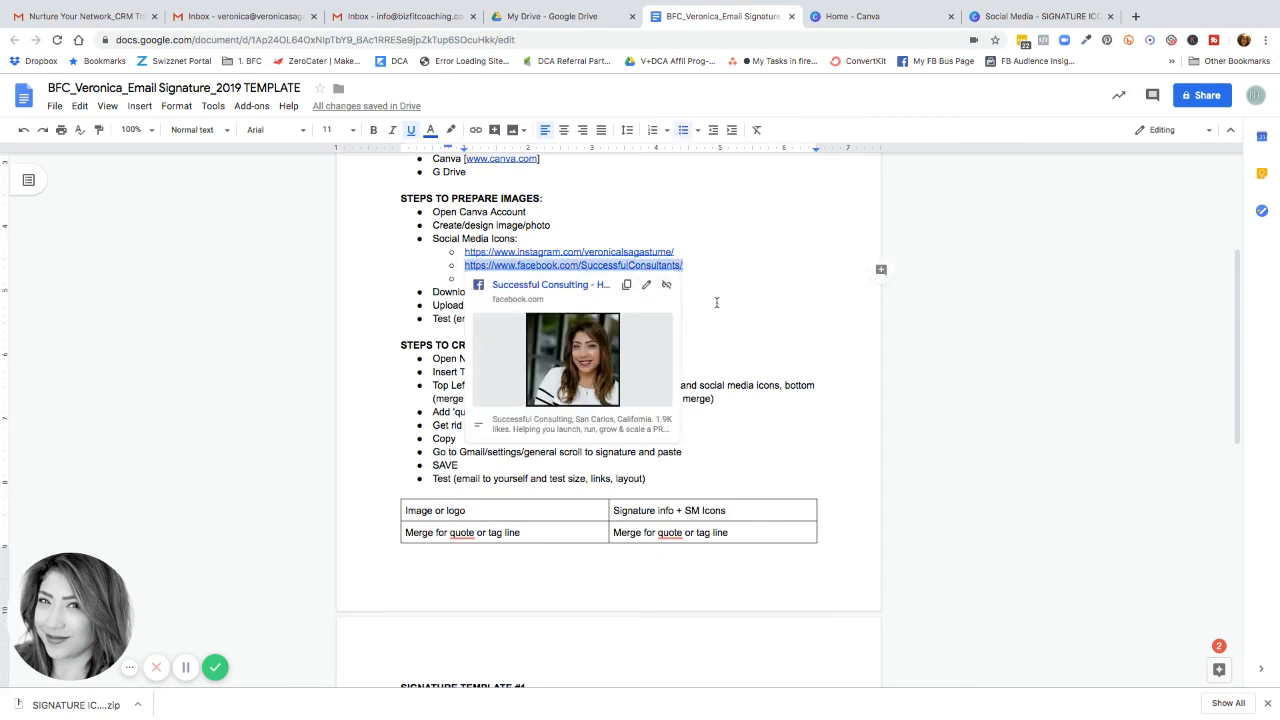
pyautogui.scroll(-8, 808, 470)
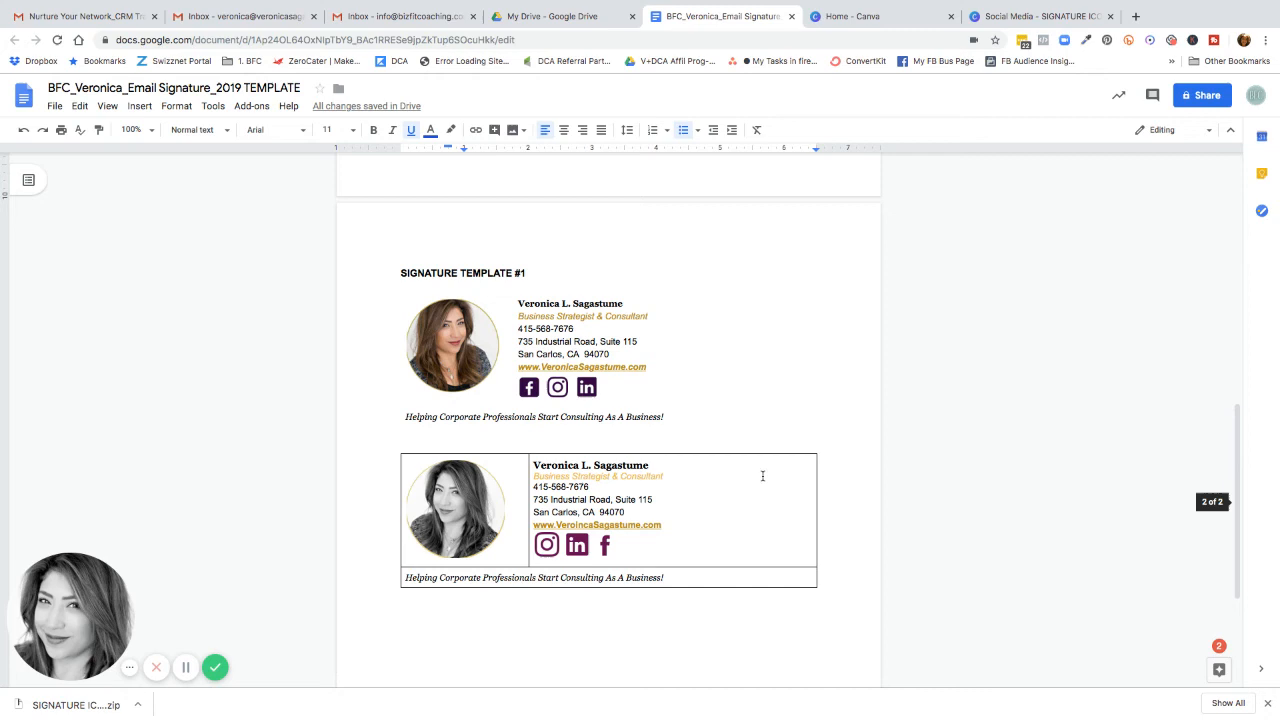
pyautogui.click(612, 543)
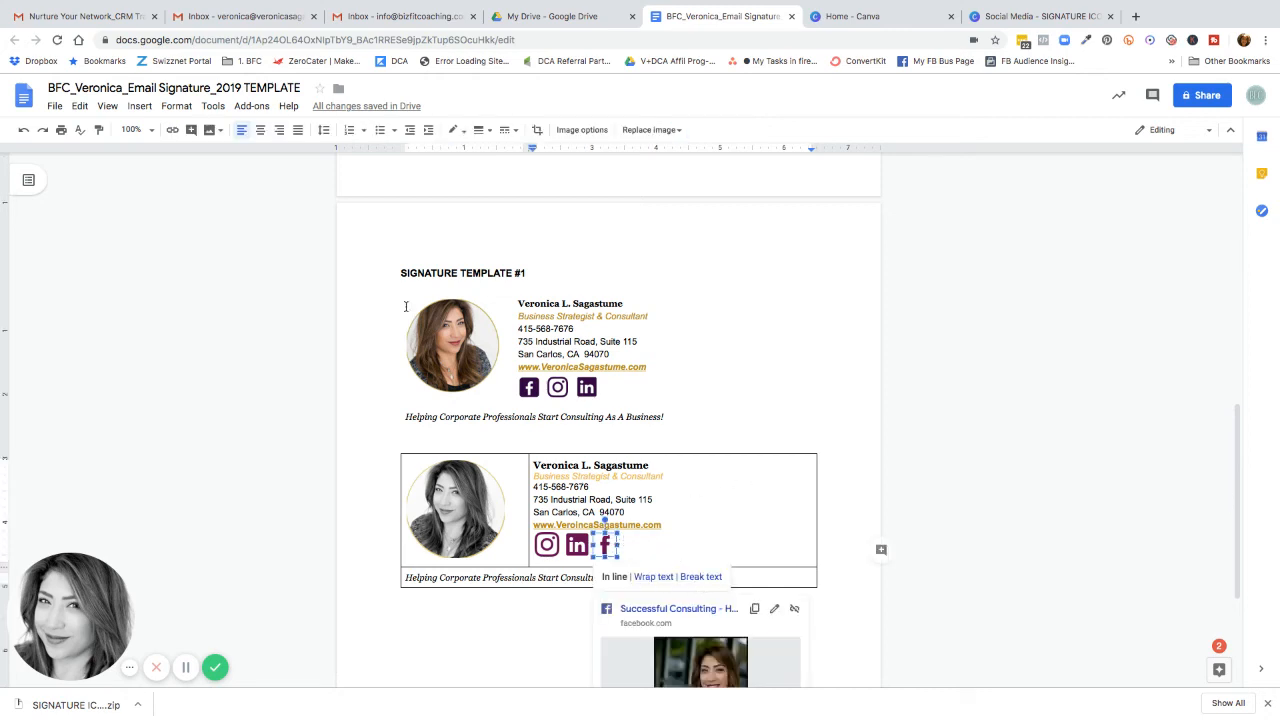
pyautogui.click(172, 129)
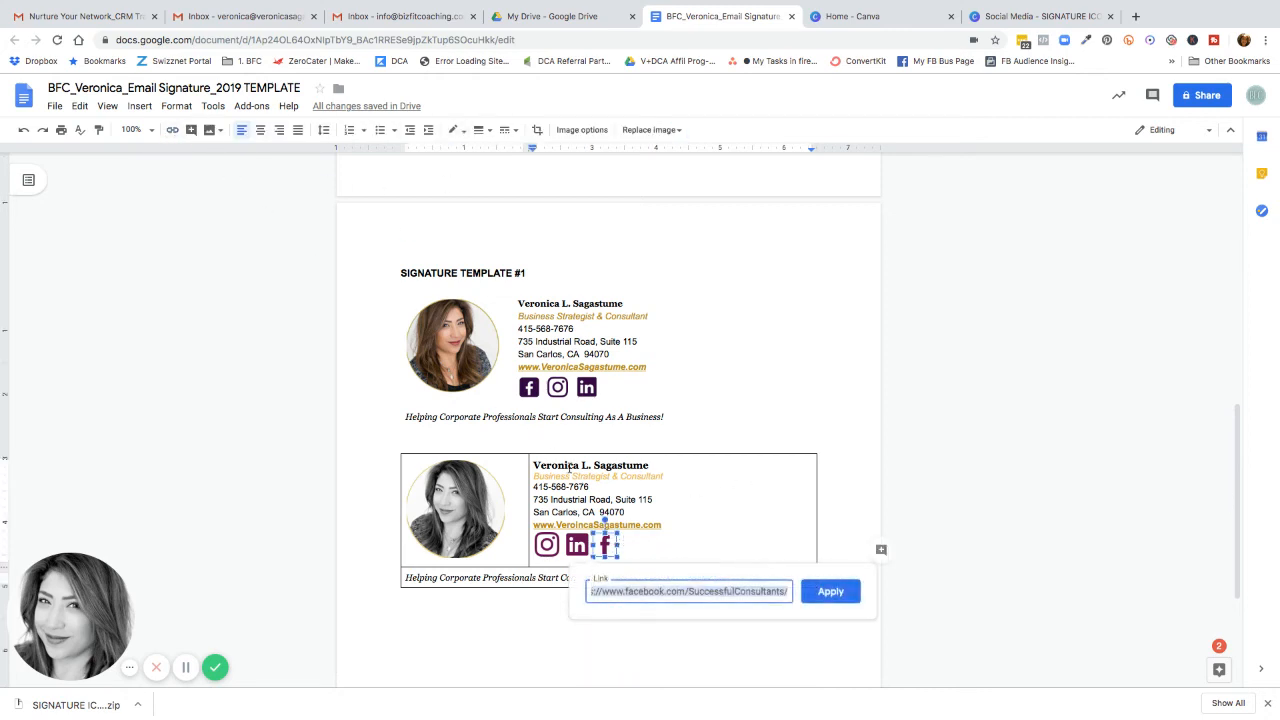
pyautogui.press('BackSpace')
pyautogui.hotkey('ctrl', 'v')
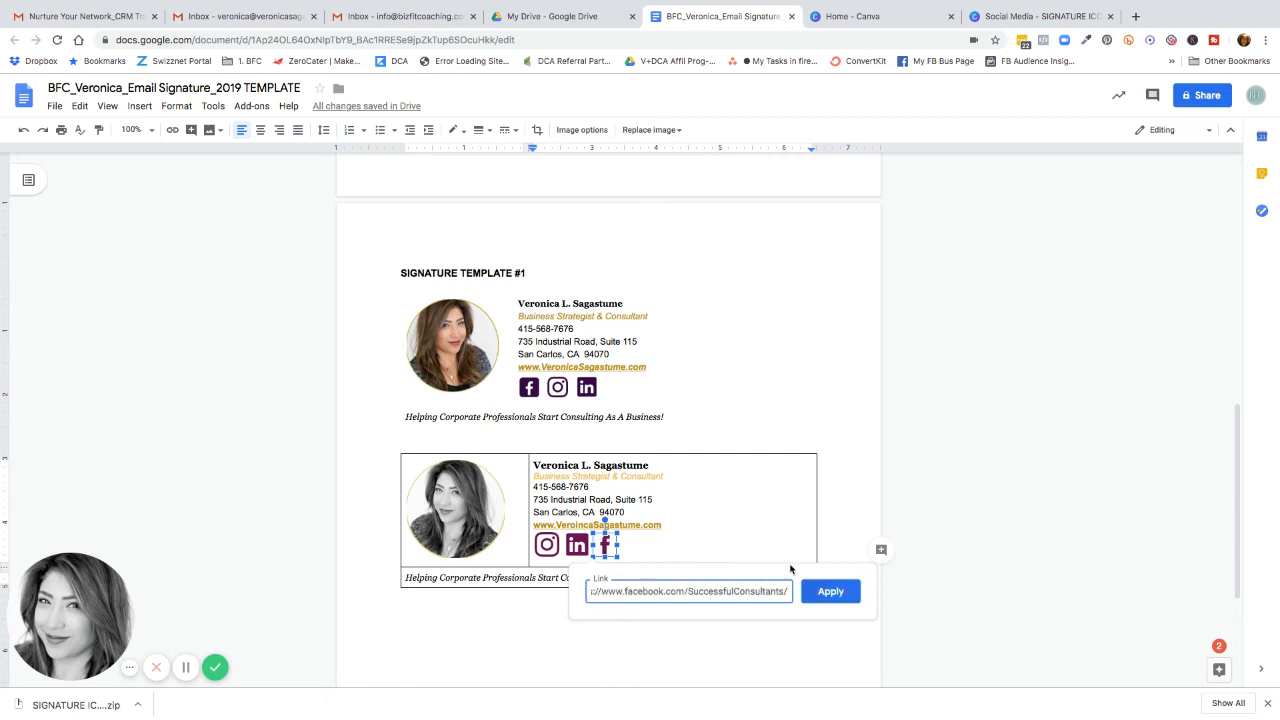
pyautogui.click(828, 591)
# Link the signature's LinkedIn icon to the LinkedIn profile URL copied from the Social Media Icons list.
pyautogui.scroll(3, 595, 200)
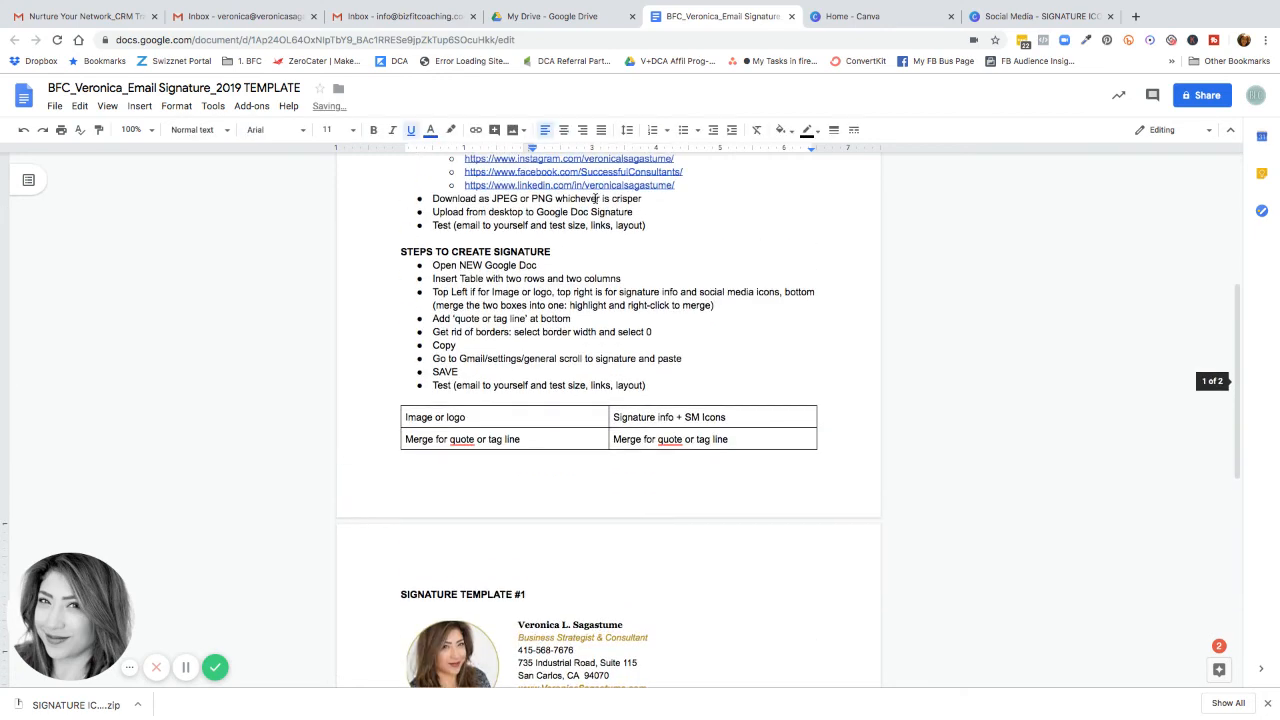
pyautogui.scroll(1, 596, 204)
pyautogui.moveTo(683, 211); pyautogui.dragTo(463, 209)
pyautogui.scroll(-2, 648, 341)
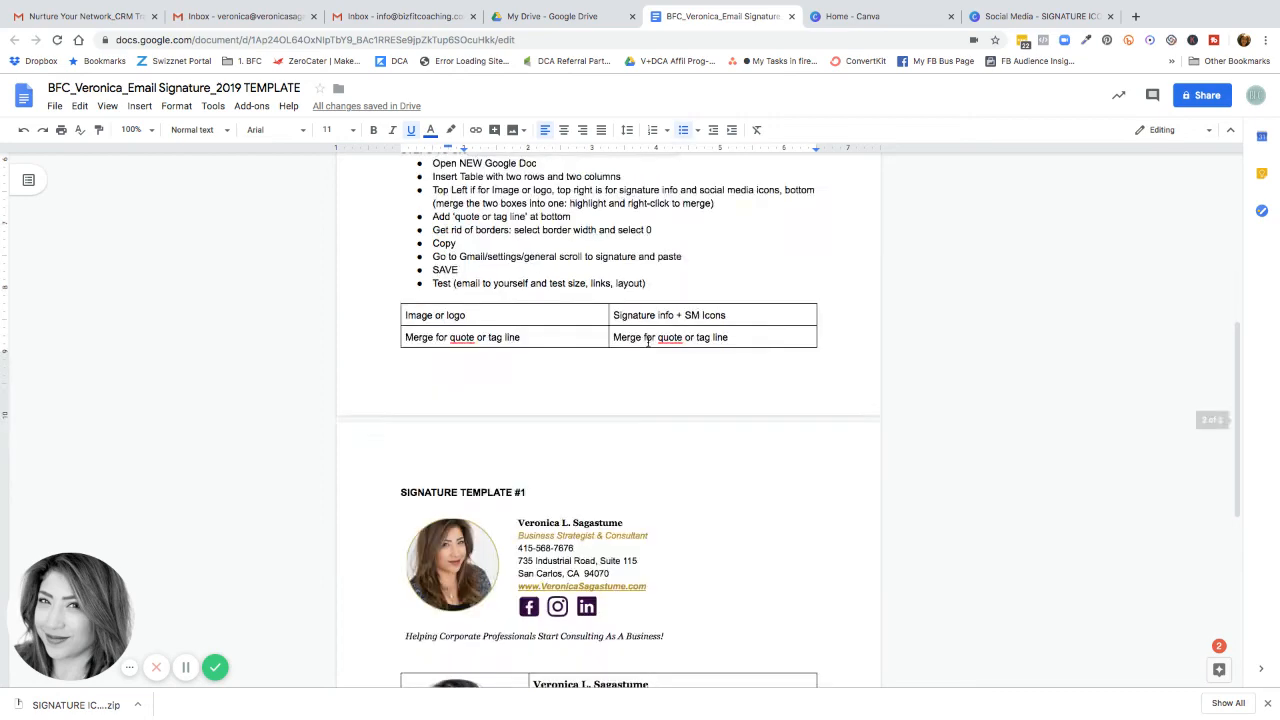
pyautogui.scroll(-5, 648, 341)
pyautogui.click(578, 402)
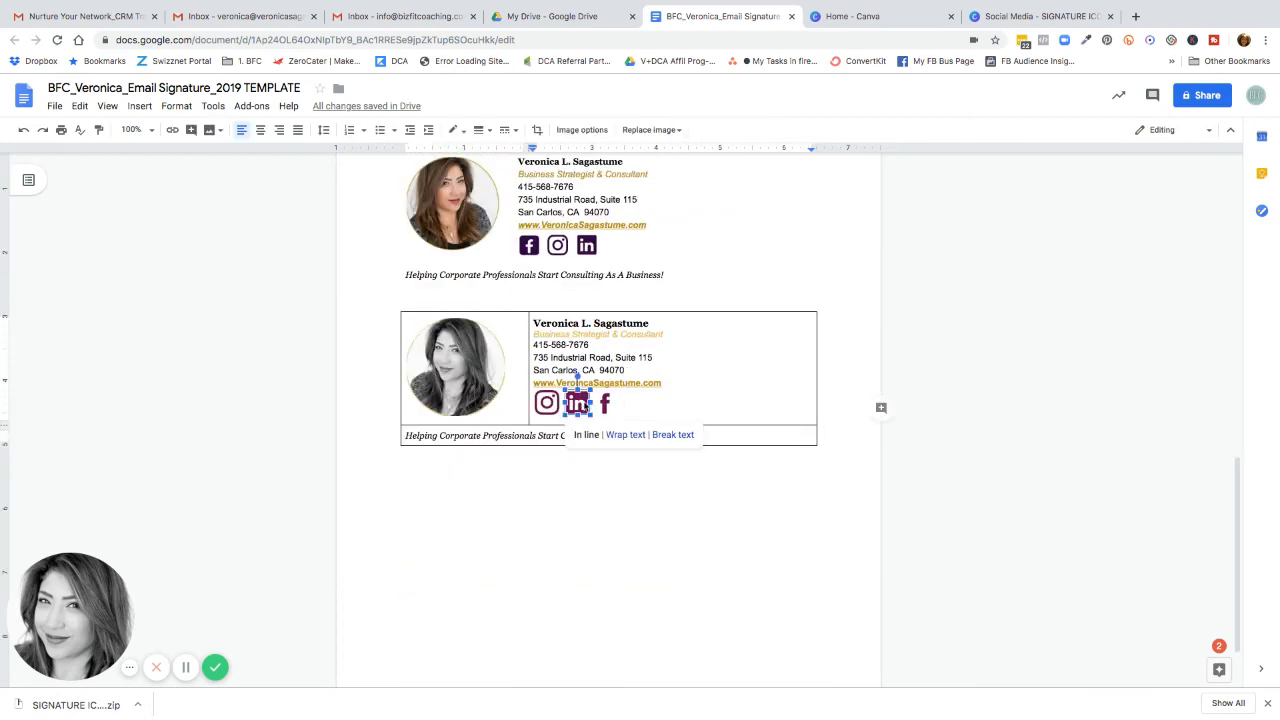
pyautogui.click(172, 129)
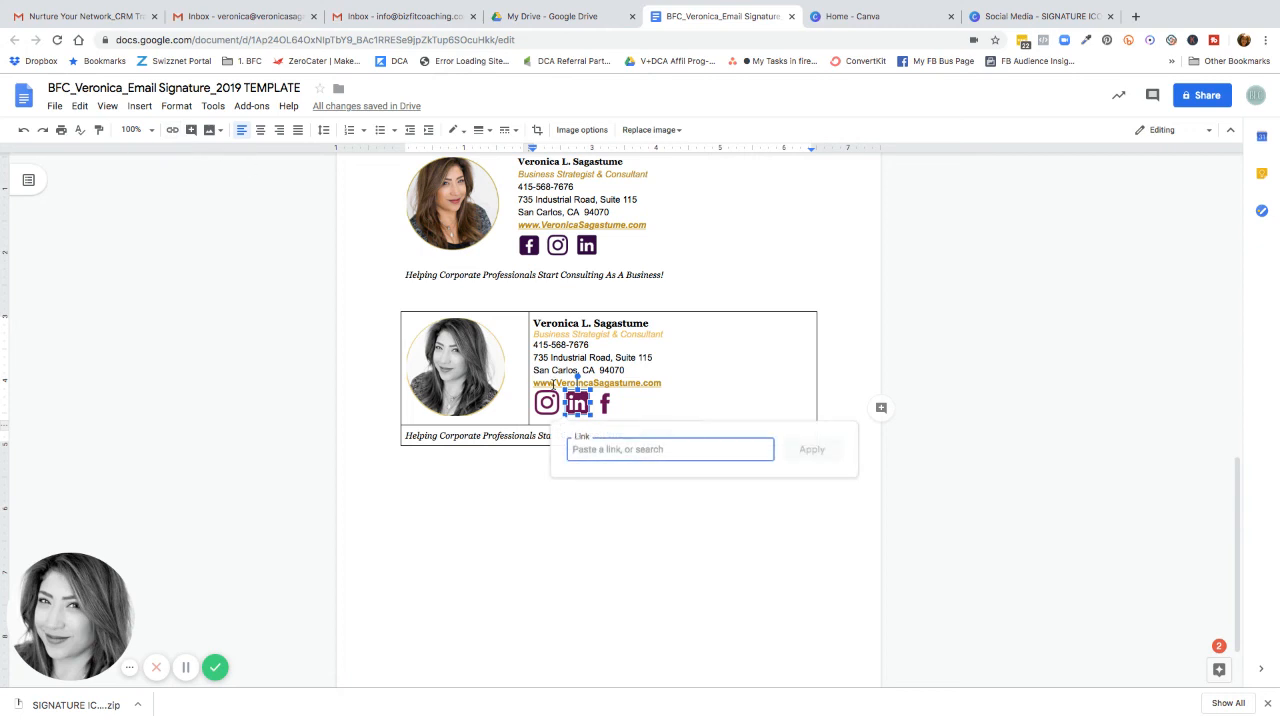
pyautogui.hotkey('ctrl', 'v')
pyautogui.click(811, 449)
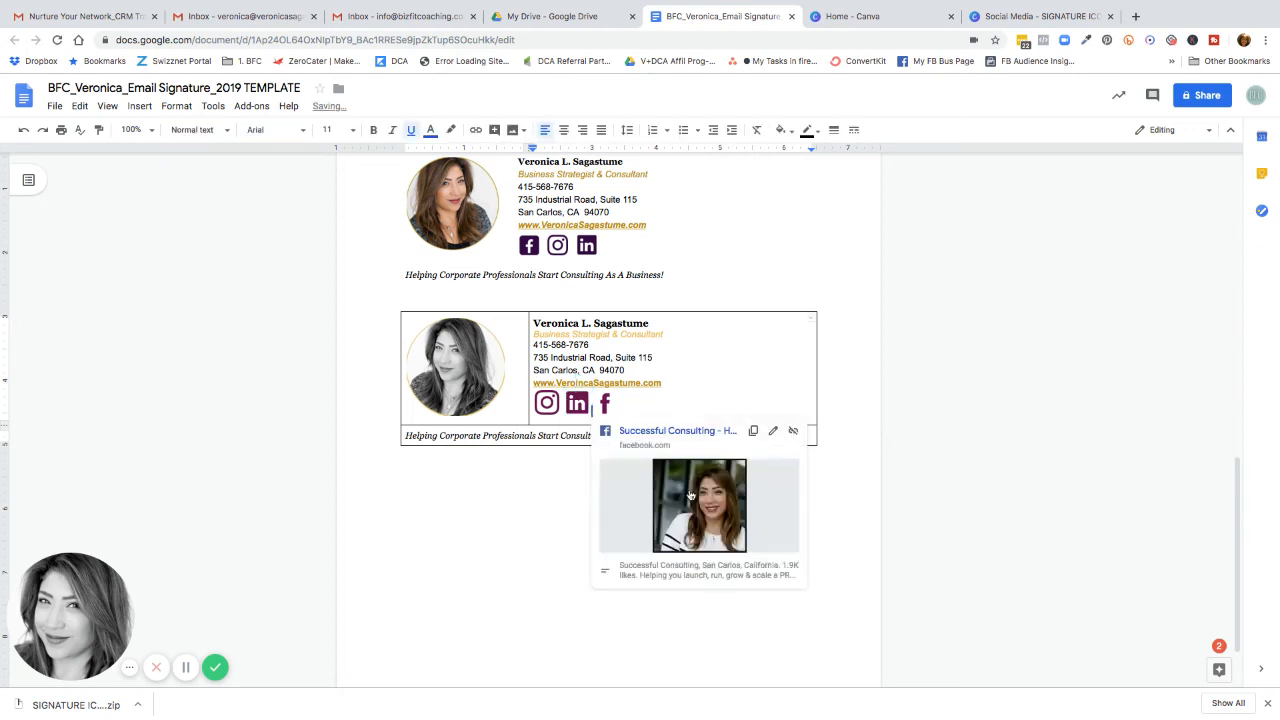
pyautogui.click(483, 468)
# Narrow the lower signature table so that its outer edge sits just past the end of the tagline.
pyautogui.scroll(2, 560, 465)
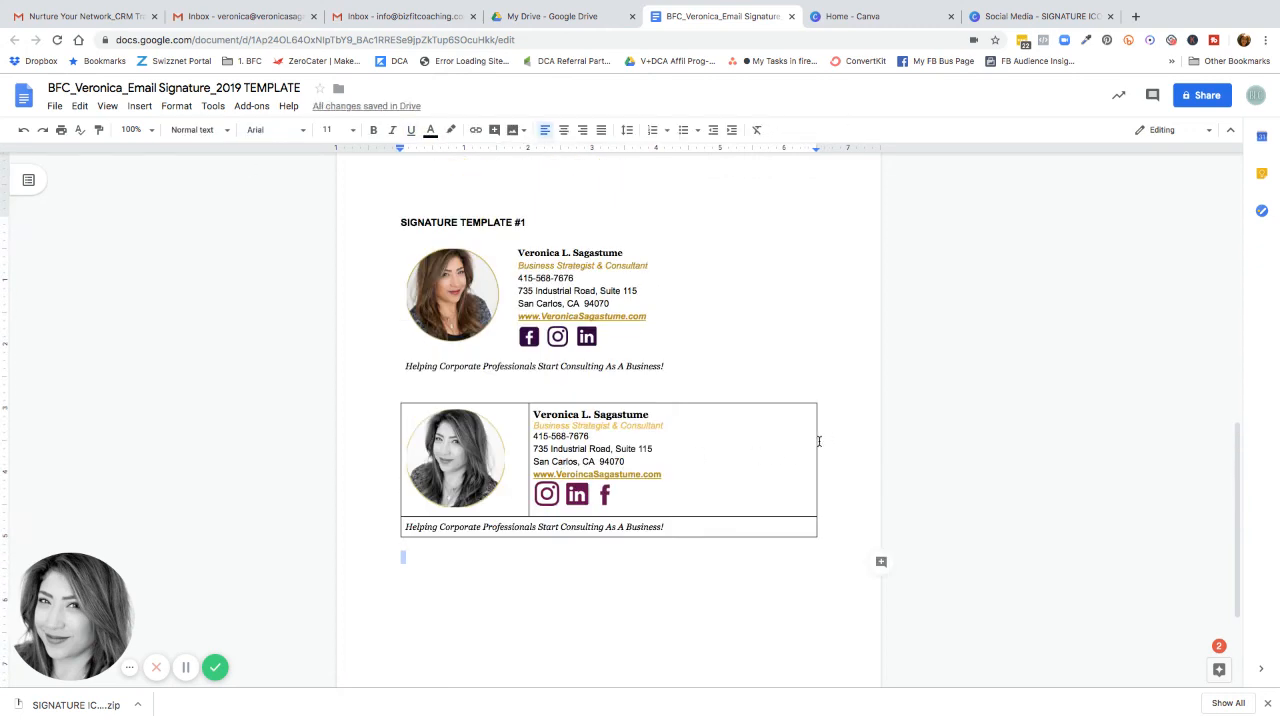
pyautogui.moveTo(816, 441); pyautogui.dragTo(678, 438)
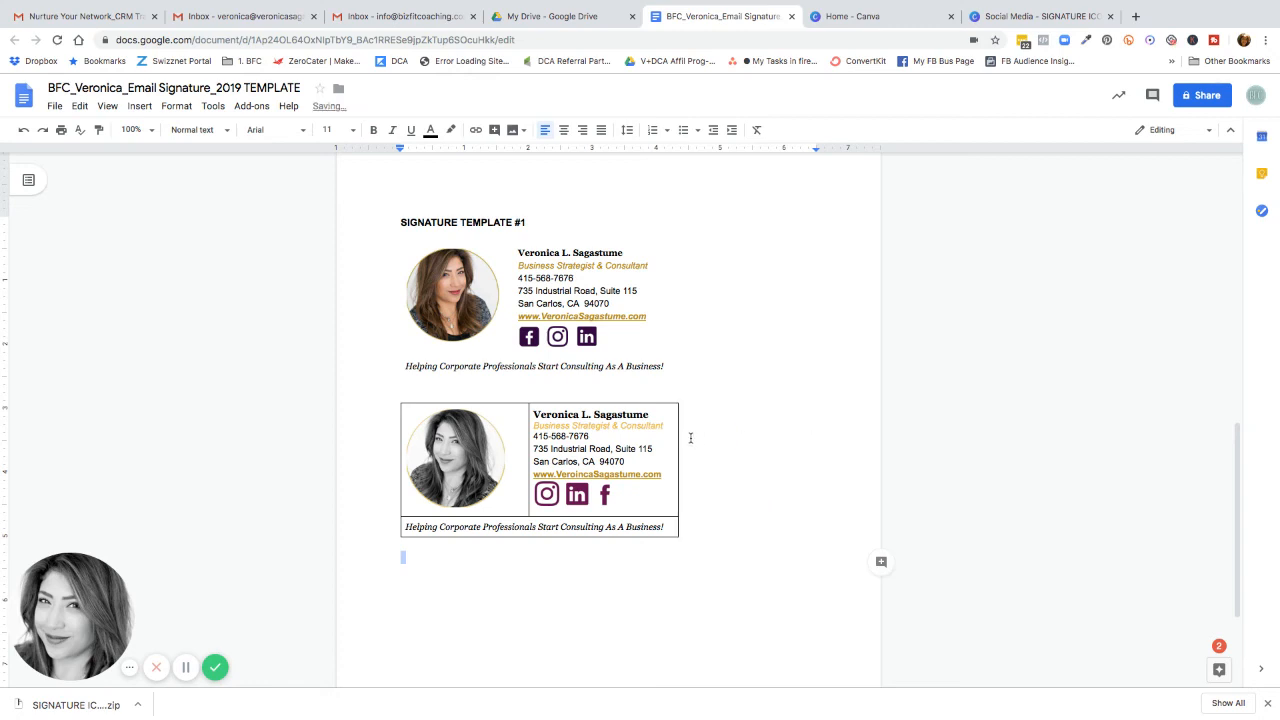
pyautogui.click(640, 467)
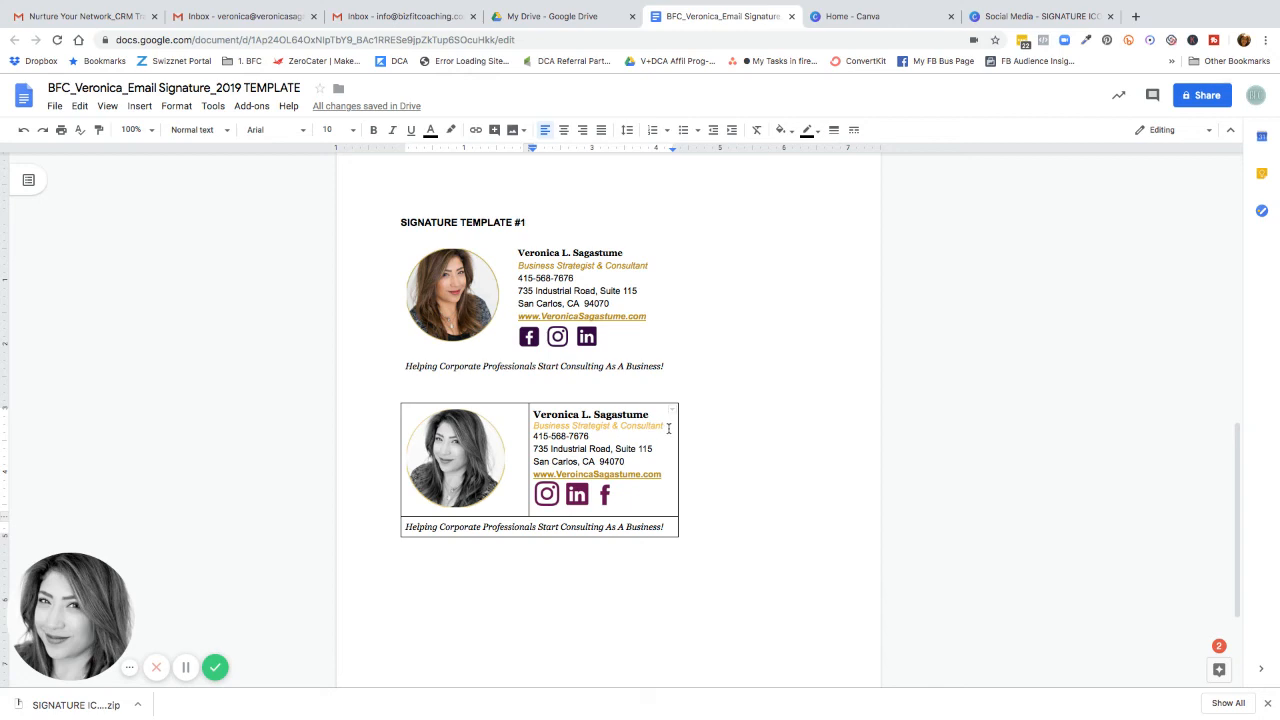
# Recolour the "Business Strategist & Consultant" line in the lower signature to the next darker yellow shade.
pyautogui.moveTo(668, 428); pyautogui.dragTo(532, 427)
pyautogui.click(431, 130)
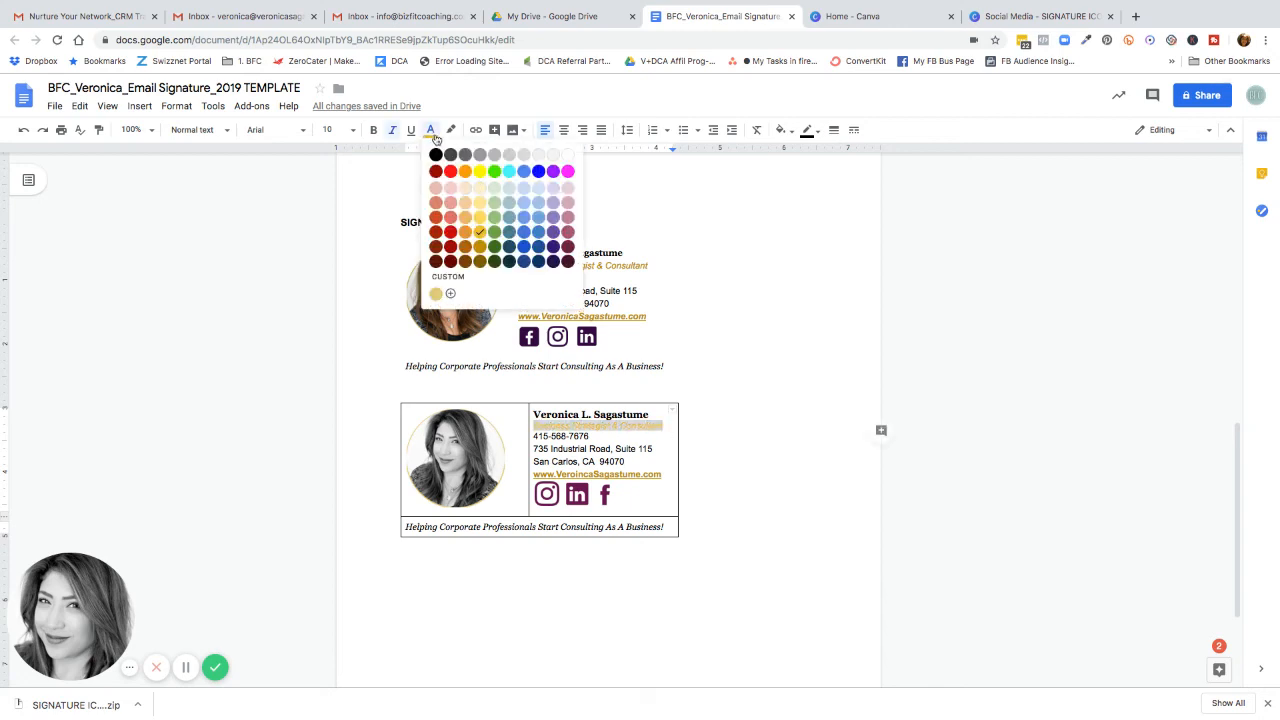
pyautogui.click(480, 246)
pyautogui.click(787, 416)
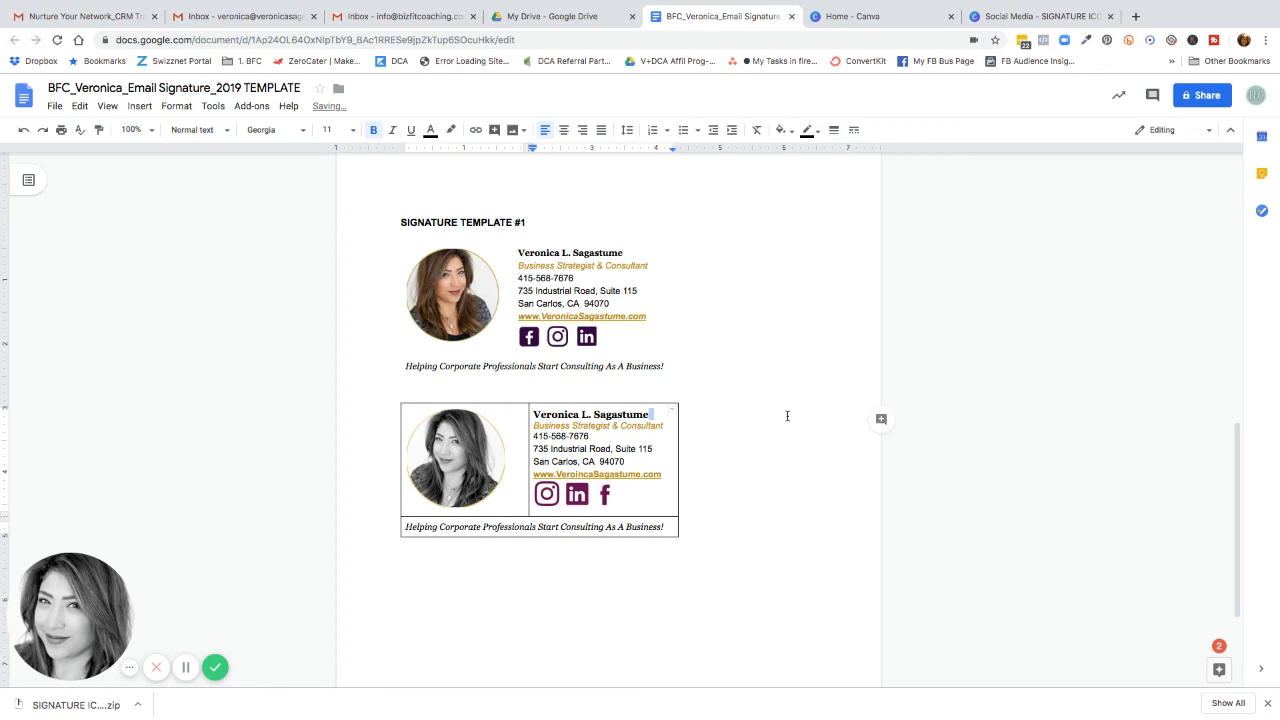
pyautogui.click(739, 483)
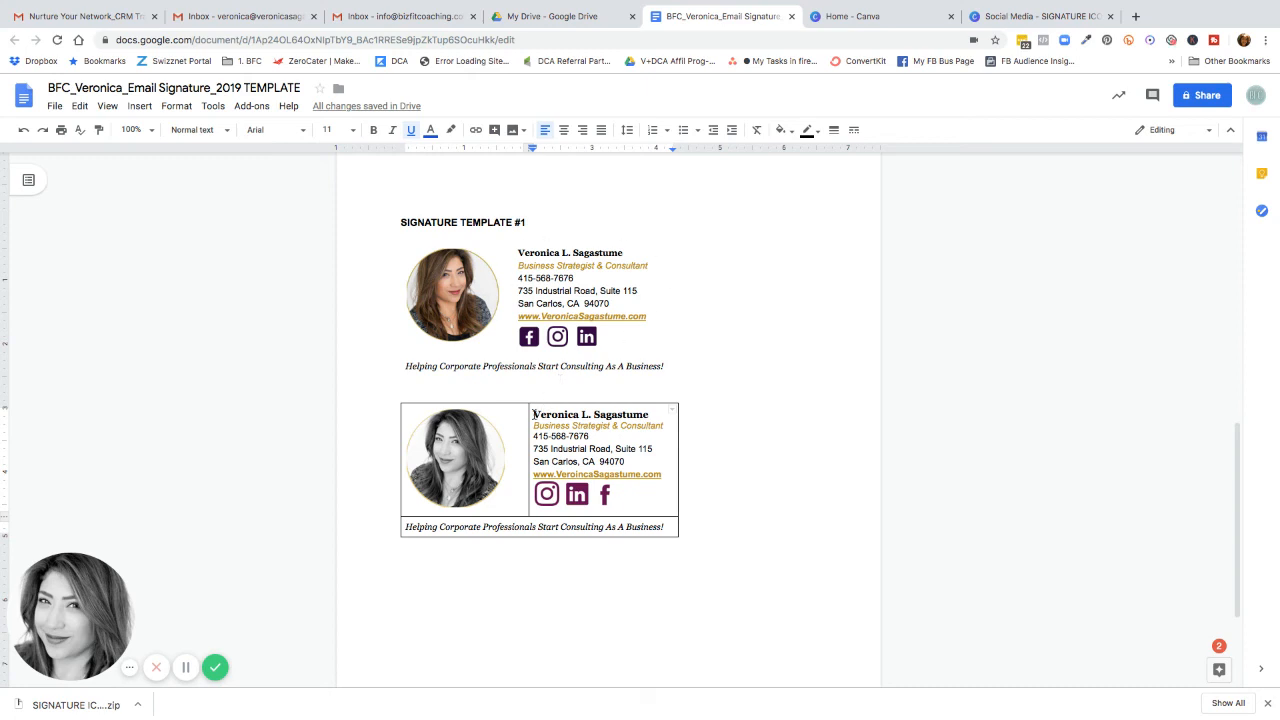
# Hide the borders of the whole lower signature table by setting their width to 0pt.
pyautogui.moveTo(403, 390); pyautogui.dragTo(529, 446)
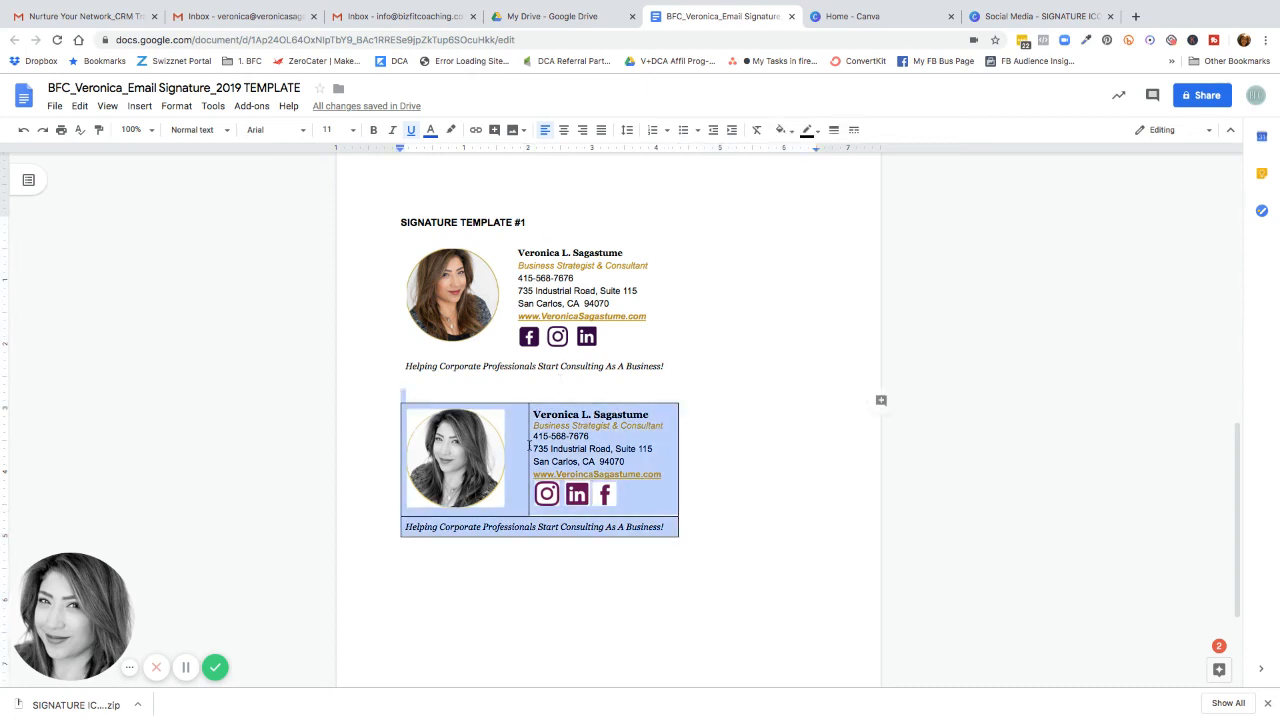
pyautogui.moveTo(624, 473); pyautogui.dragTo(632, 472)
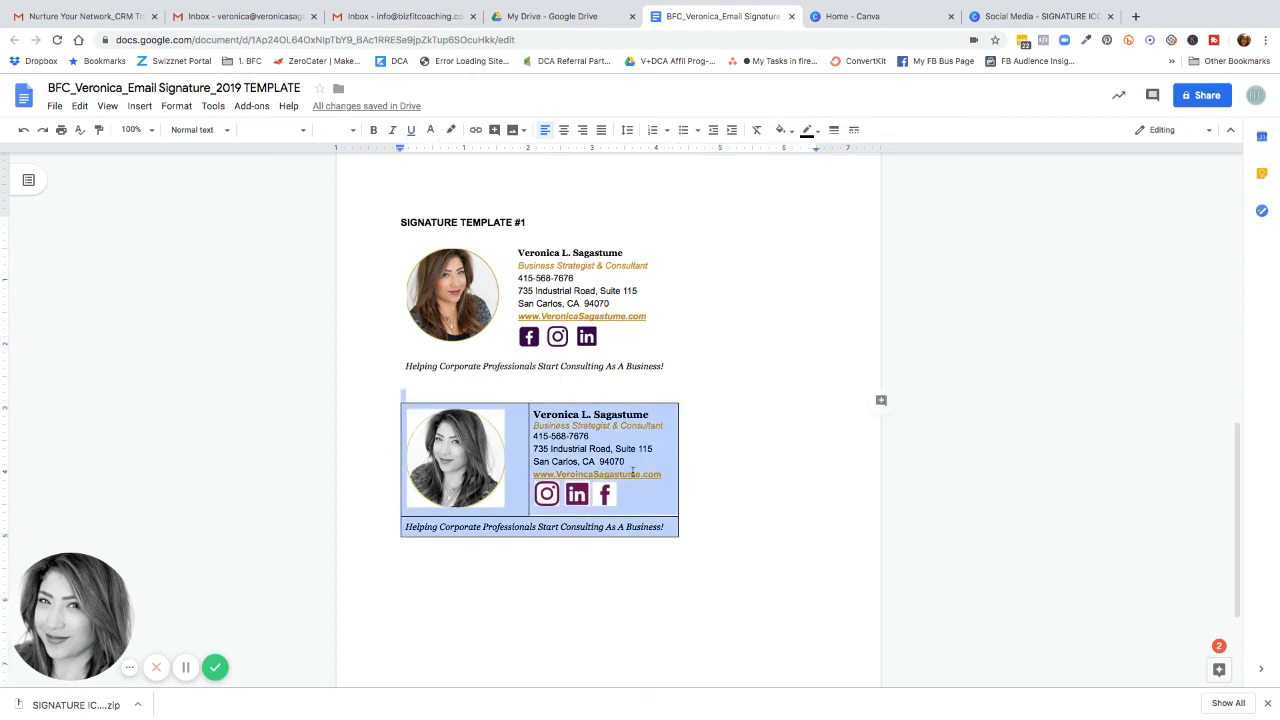
pyautogui.click(834, 132)
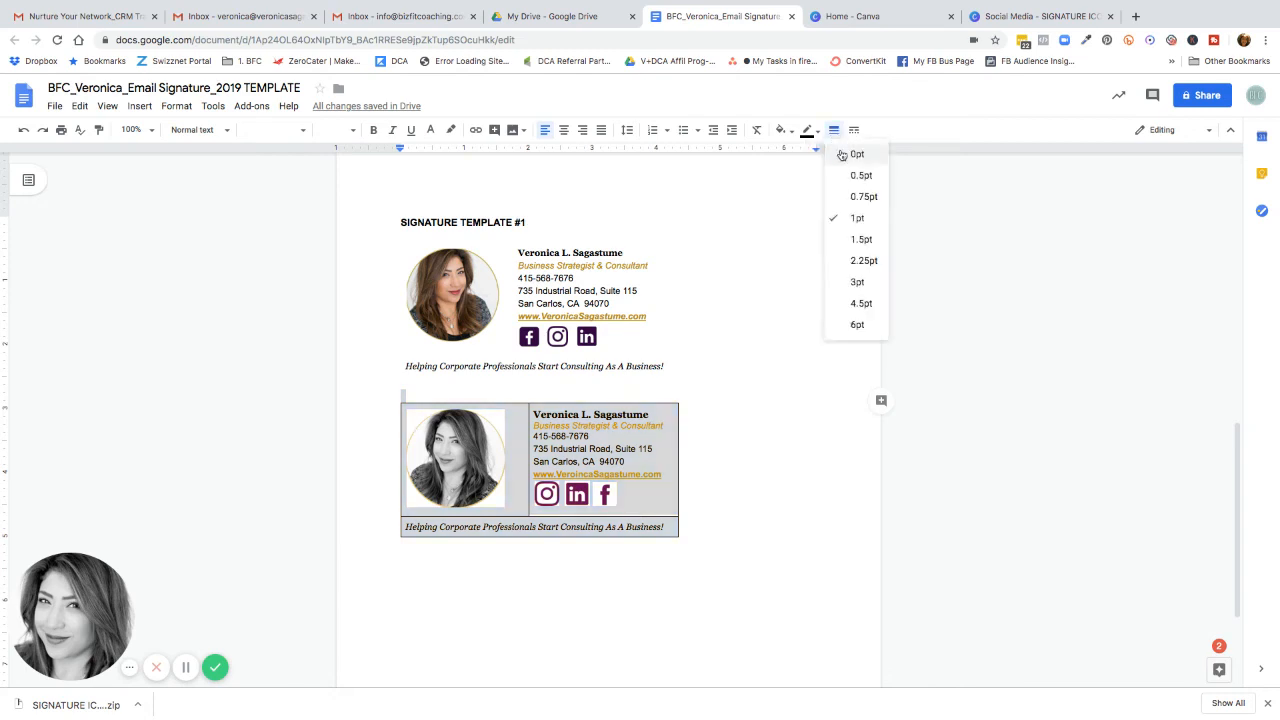
pyautogui.click(842, 155)
pyautogui.click(748, 369)
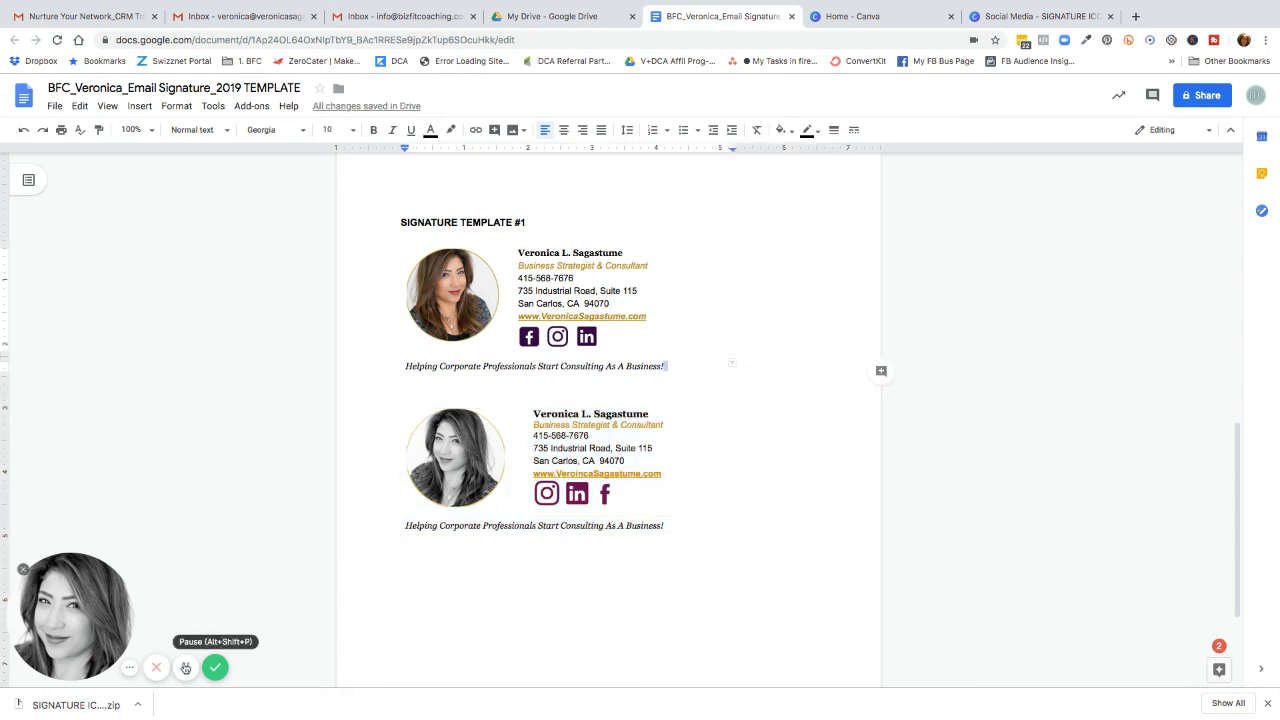
# Copy the entire borderless signature table and switch to the Biz Fit Coaching Gmail inbox.
pyautogui.click(186, 667)
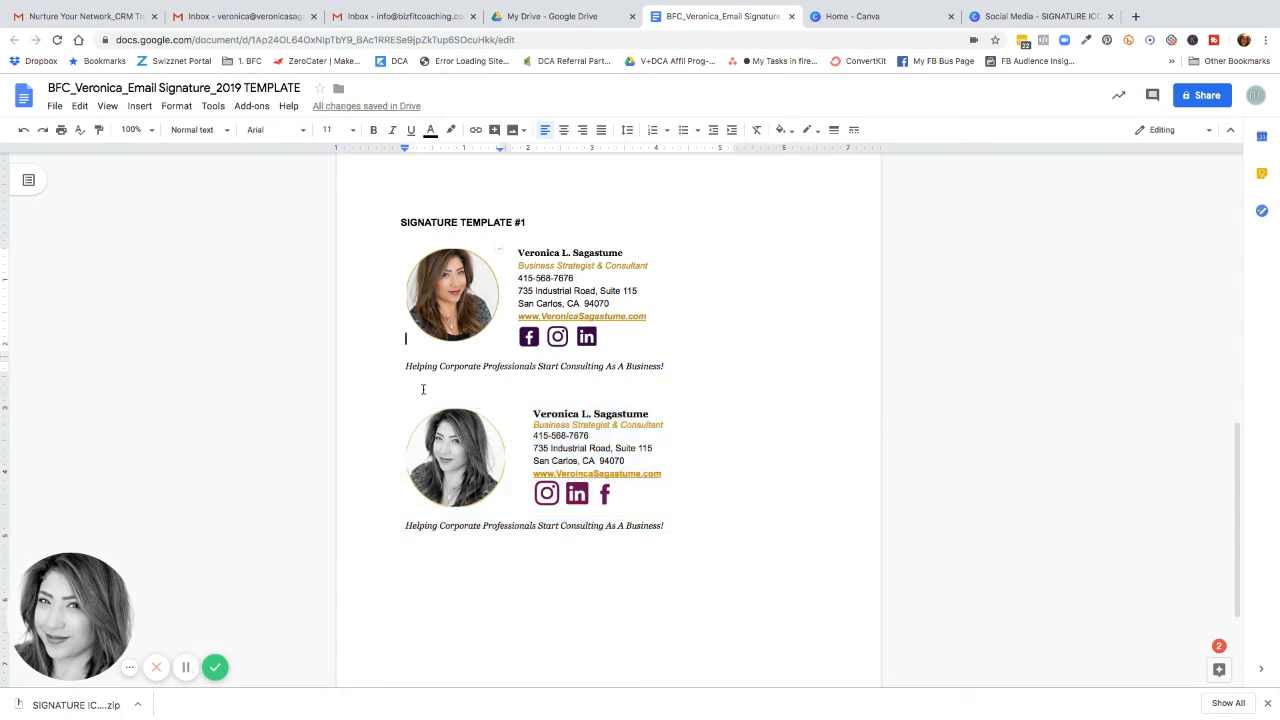
pyautogui.moveTo(423, 389)
pyautogui.mouseDown()
pyautogui.moveTo(409, 386)
pyautogui.moveTo(633, 496)
pyautogui.moveTo(616, 487)
pyautogui.mouseUp()
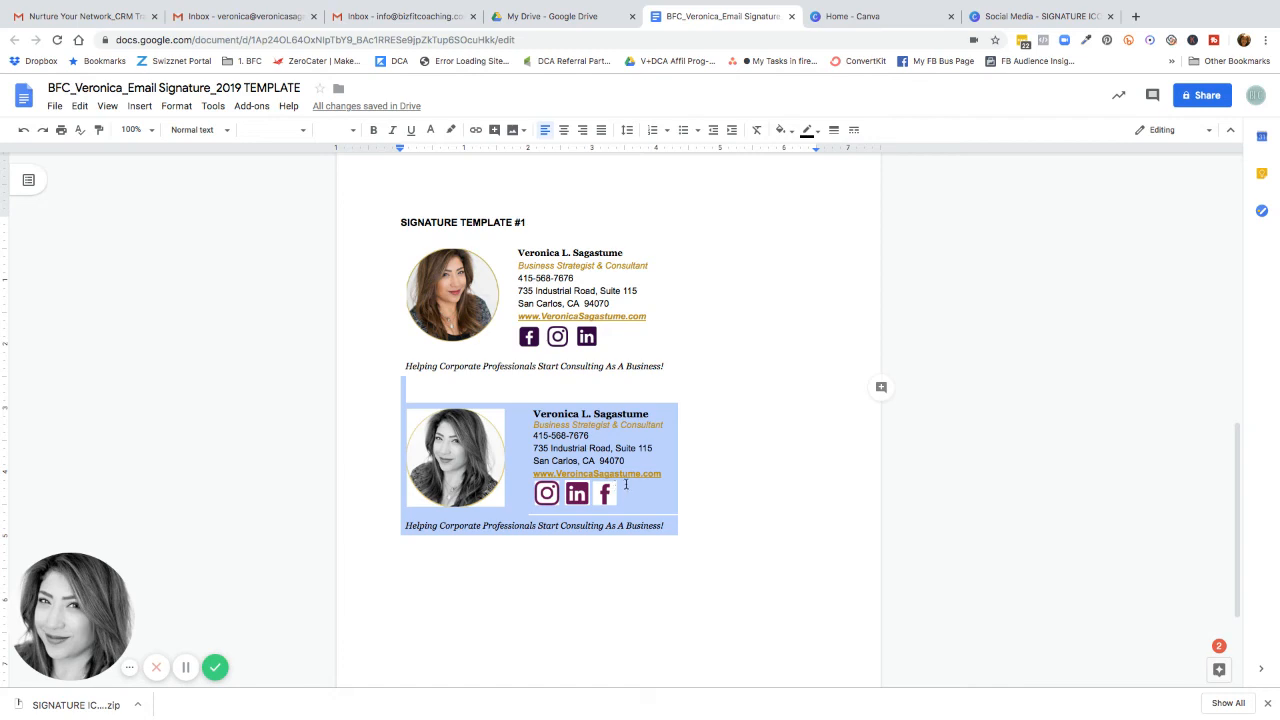
pyautogui.click(390, 16)
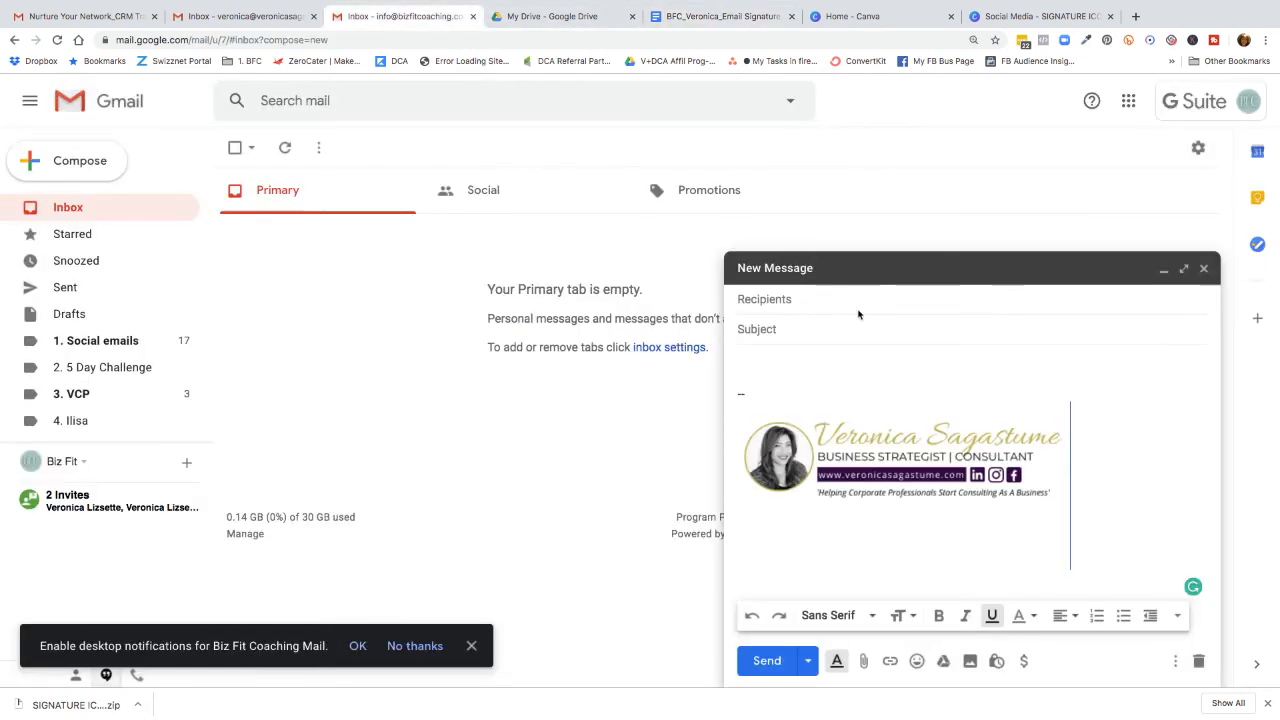
# Open Gmail's general settings, minimize the open message draft and clear the existing signature.
pyautogui.click(1198, 147)
pyautogui.click(1098, 248)
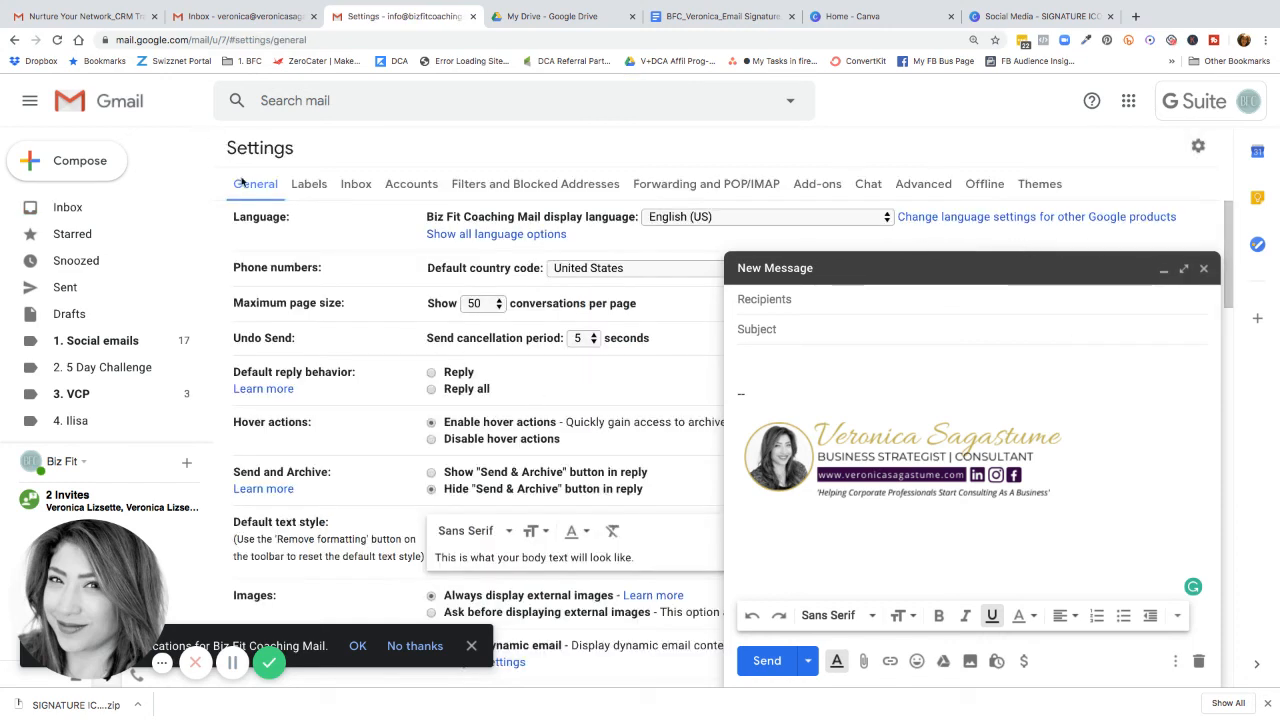
pyautogui.scroll(-12, 380, 308)
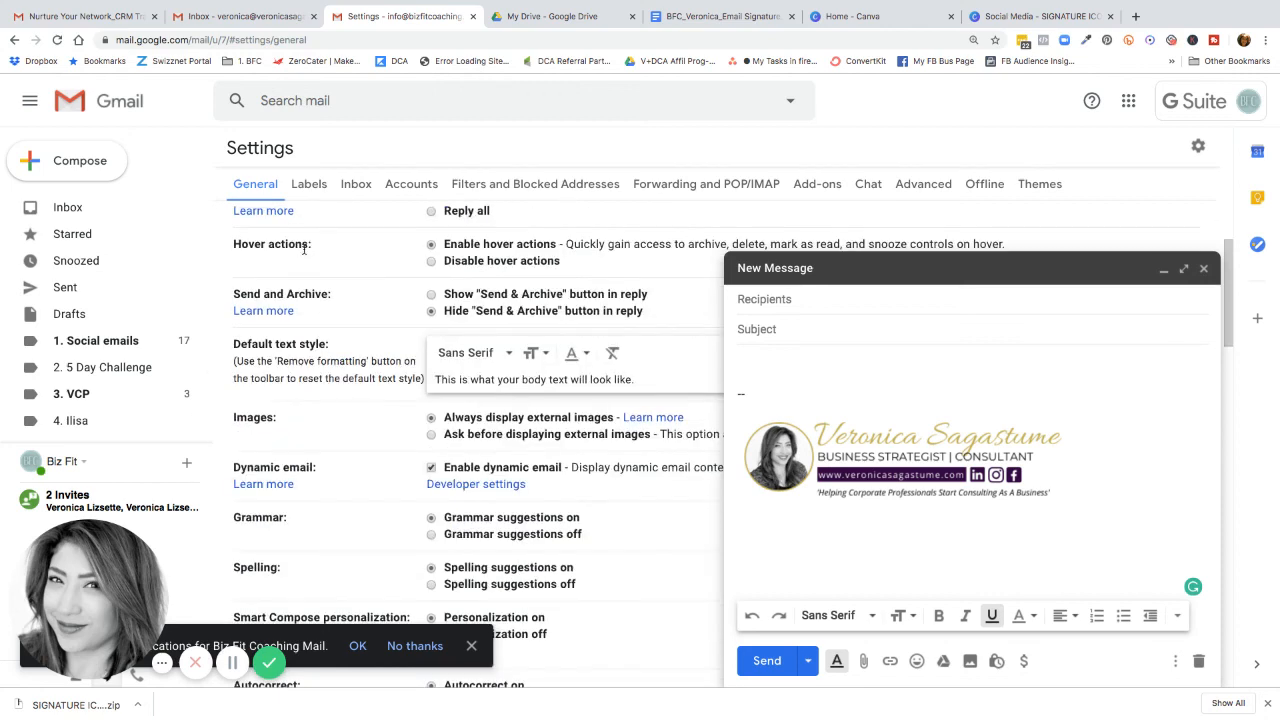
pyautogui.click(1163, 268)
pyautogui.scroll(-4, 800, 420)
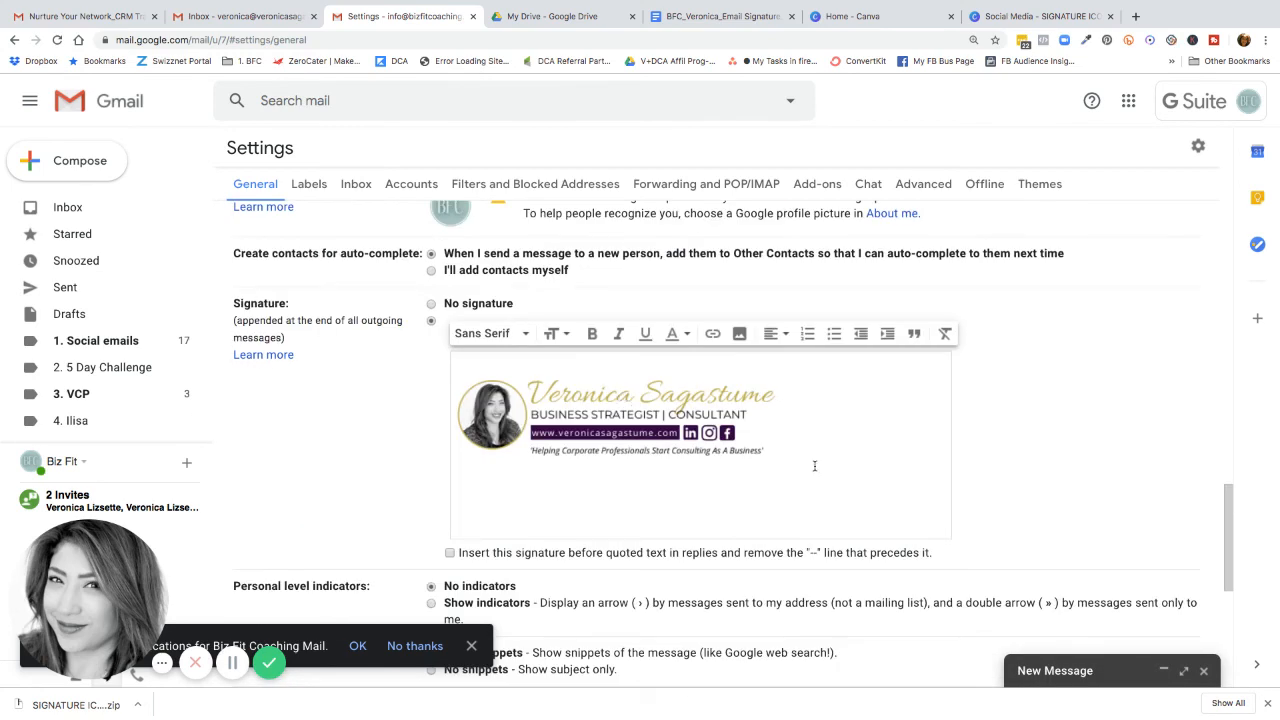
pyautogui.hotkey('ctrl', 'a')
pyautogui.press('Delete')
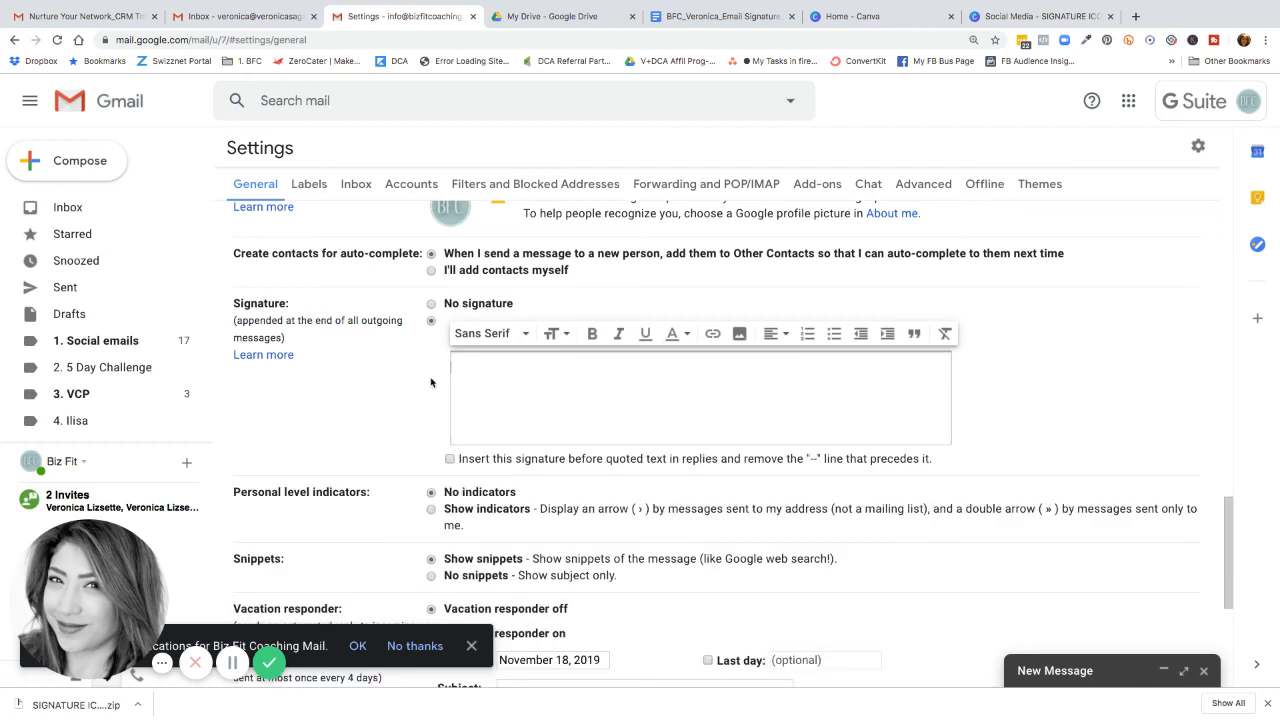
# Paste the copied table as the new Gmail signature, remove the extra blank line above it and save the settings.
pyautogui.hotkey('ctrl', 'v')
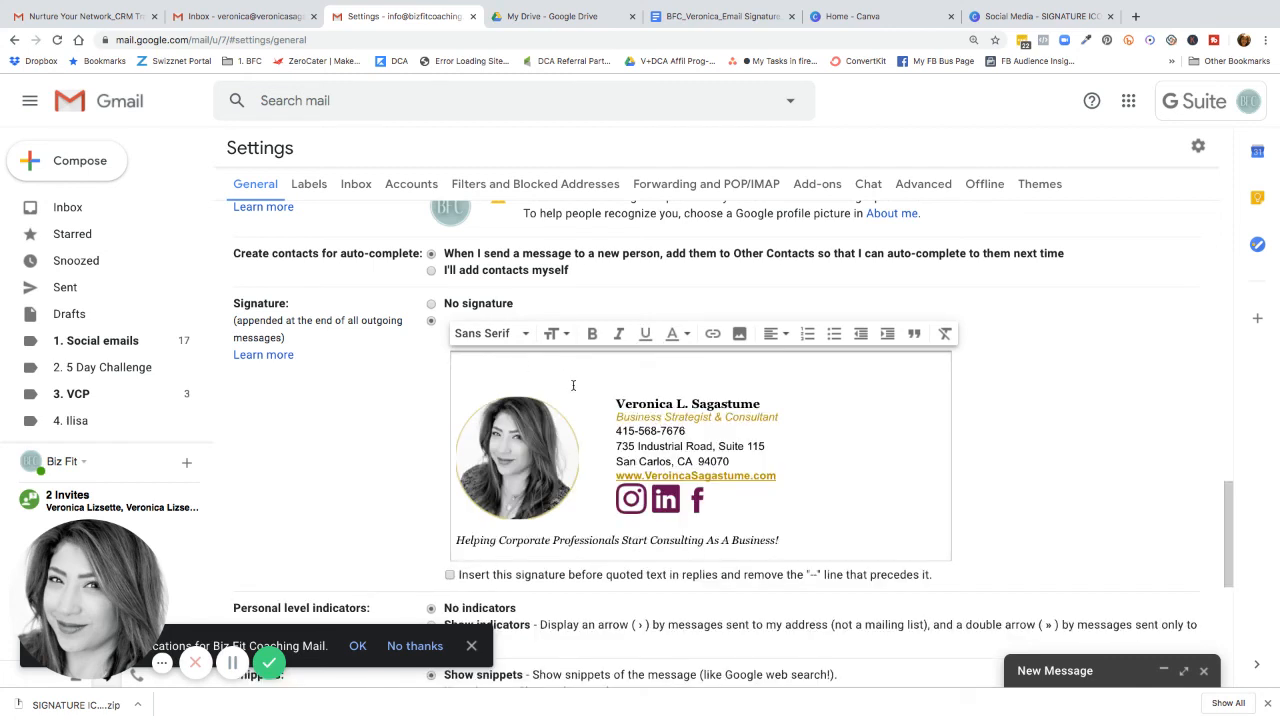
pyautogui.press('Delete')
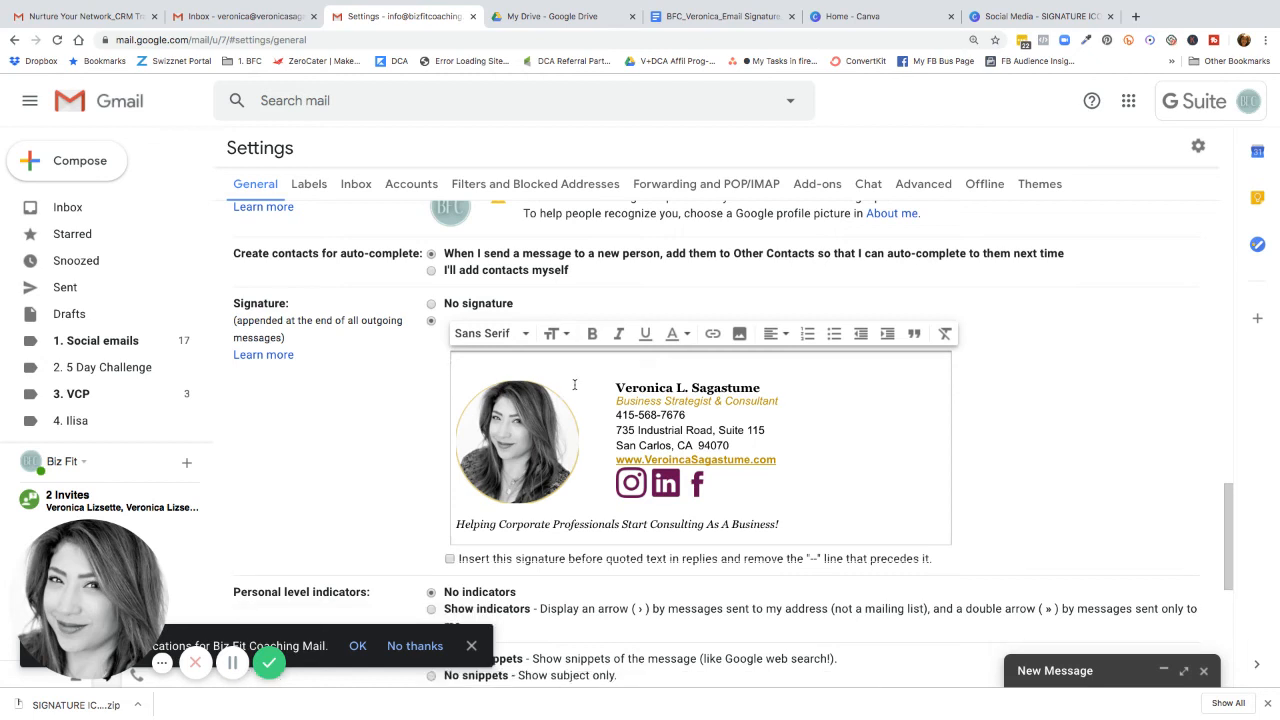
pyautogui.hotkey('ctrl', 'a')
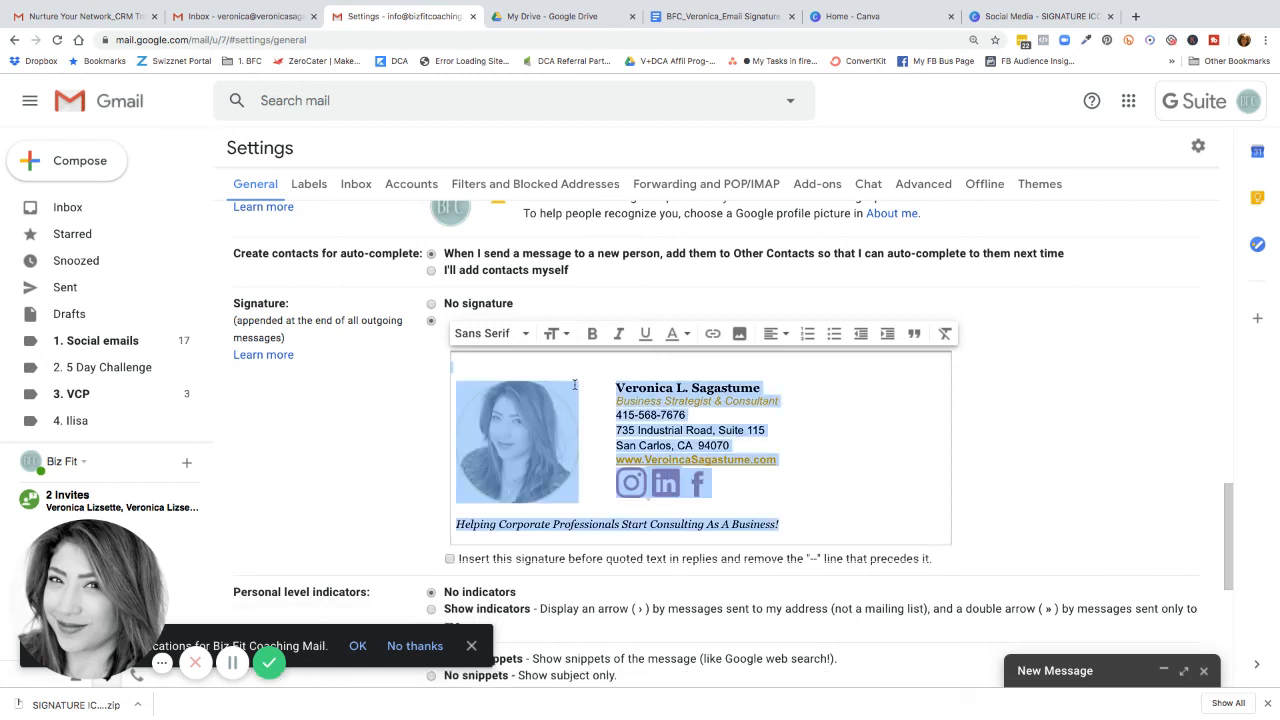
pyautogui.click(575, 385)
pyautogui.scroll(-5, 640, 470)
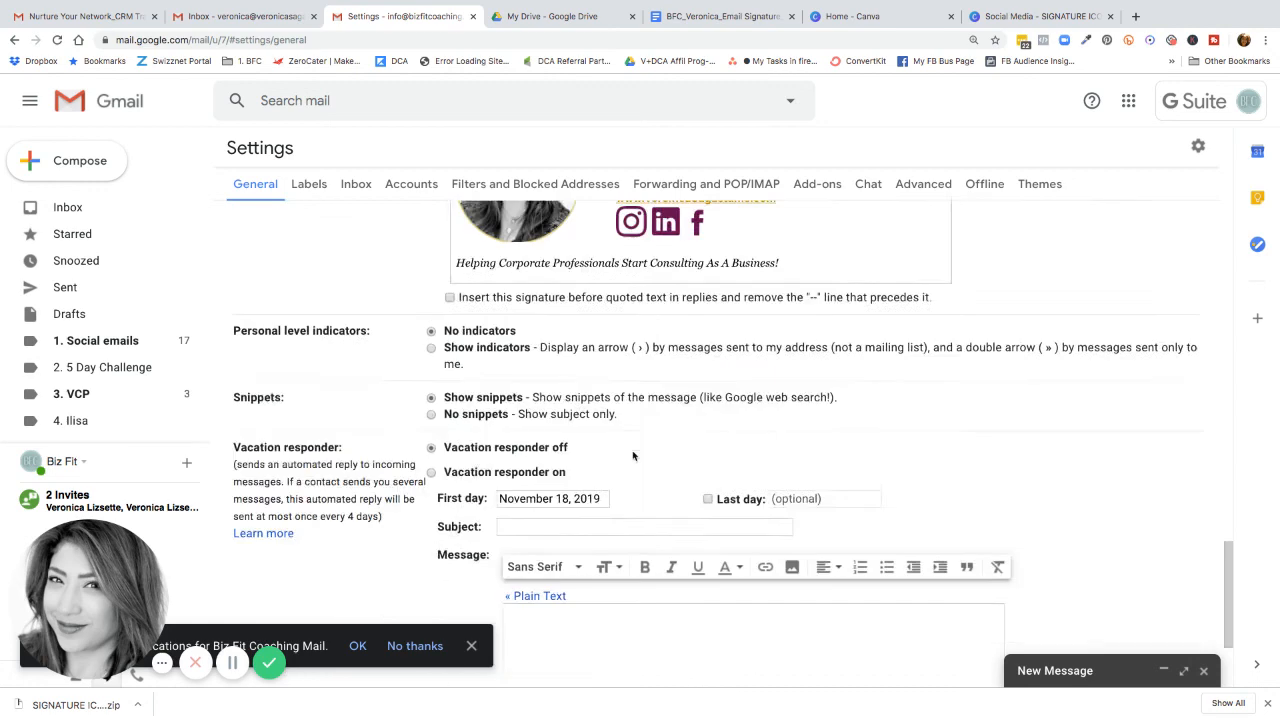
pyautogui.scroll(-1, 646, 483)
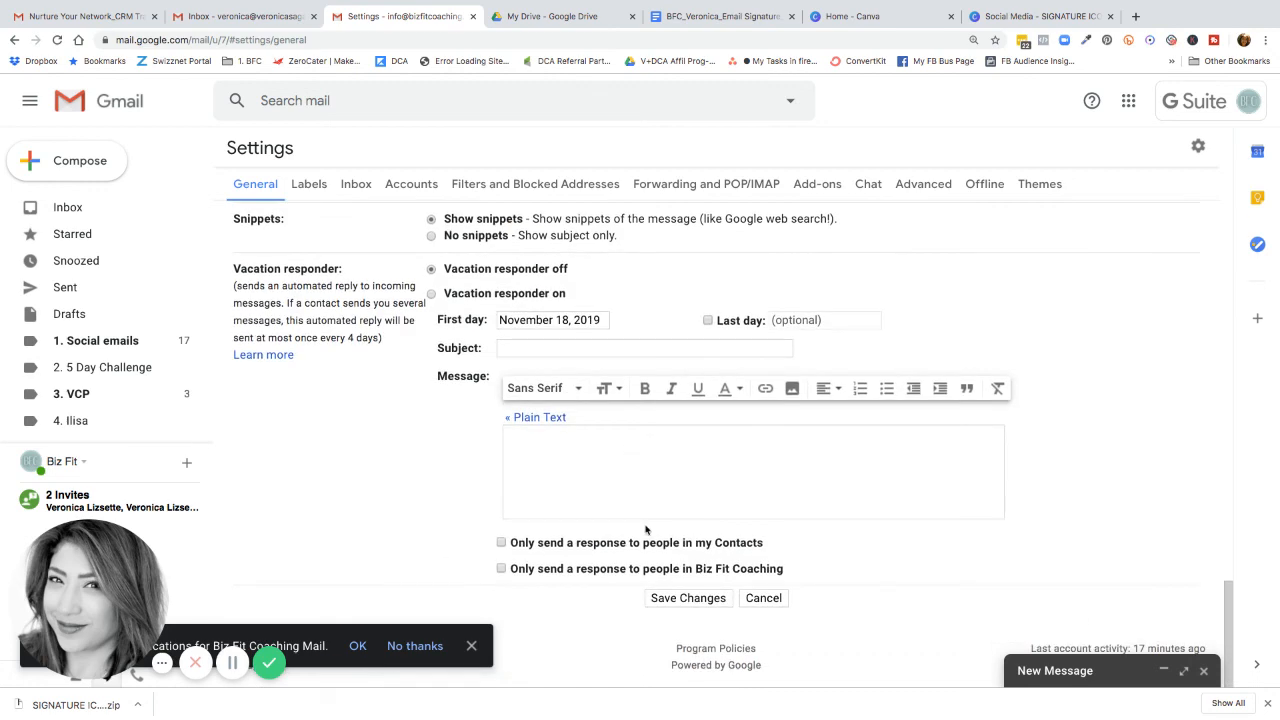
pyautogui.click(687, 599)
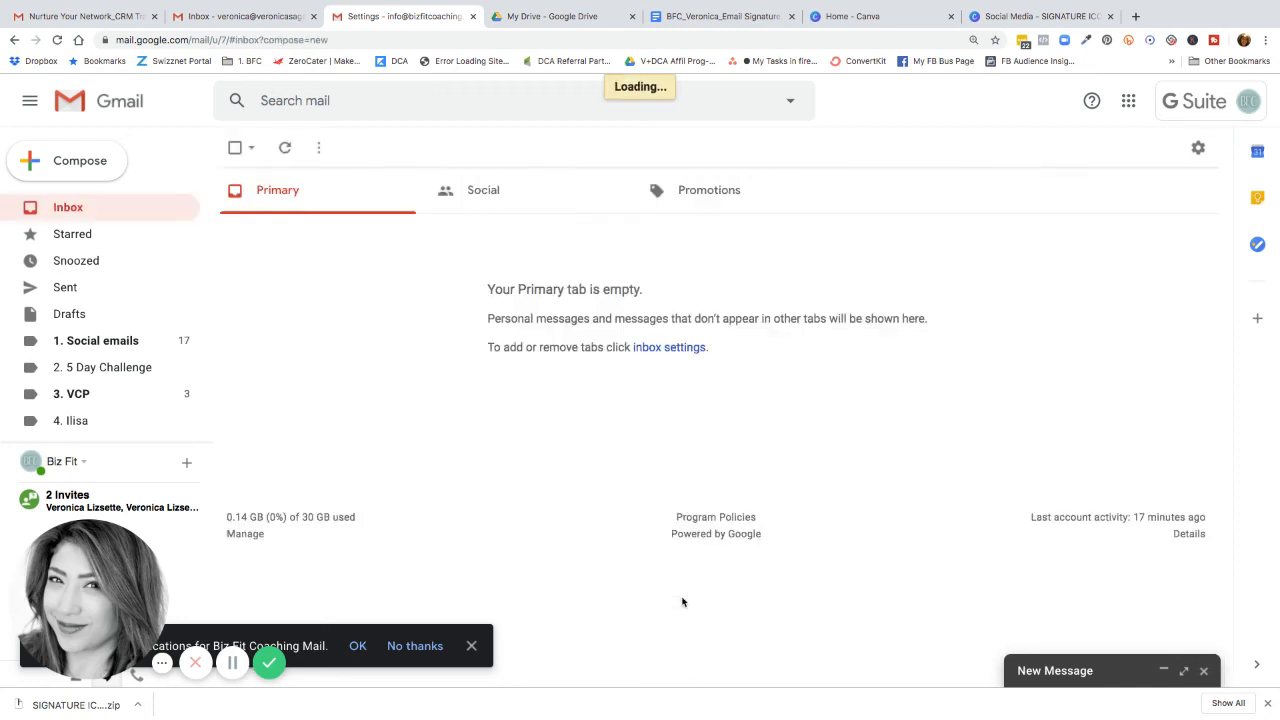
# Start a new email and check the links on the signature's social icons and website address.
pyautogui.click(70, 165)
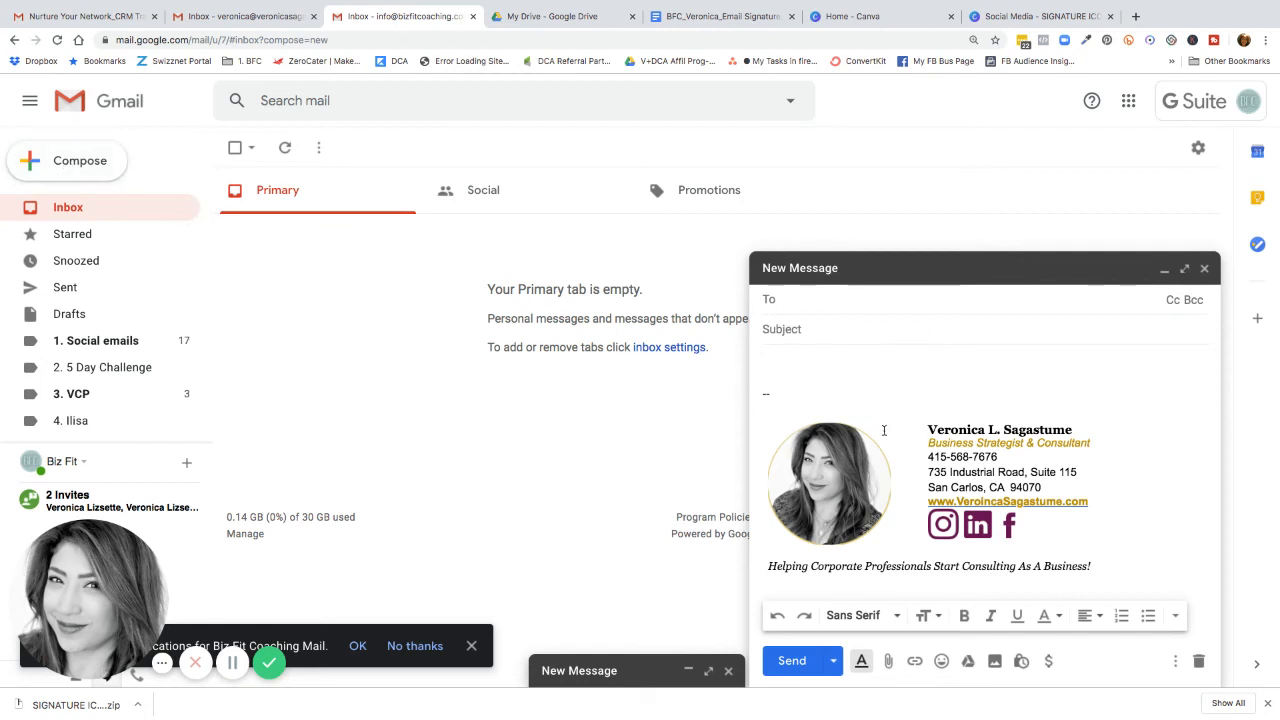
pyautogui.click(944, 526)
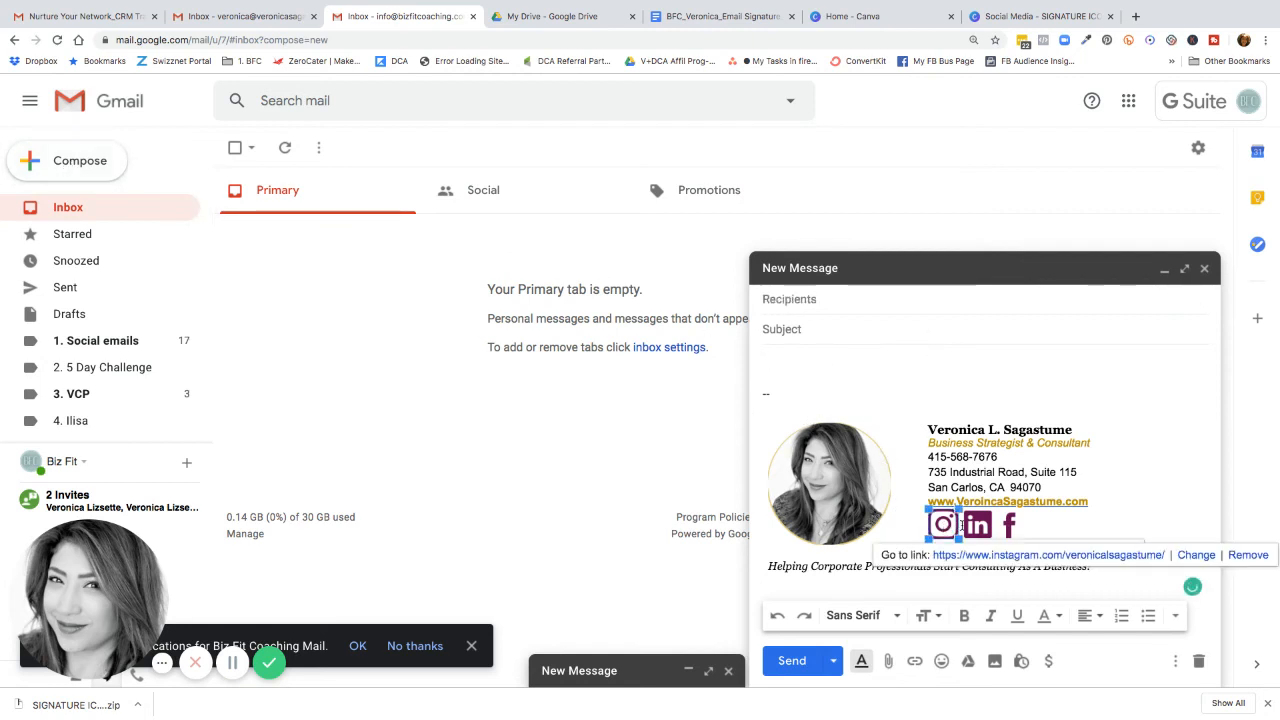
pyautogui.click(981, 523)
pyautogui.click(1007, 504)
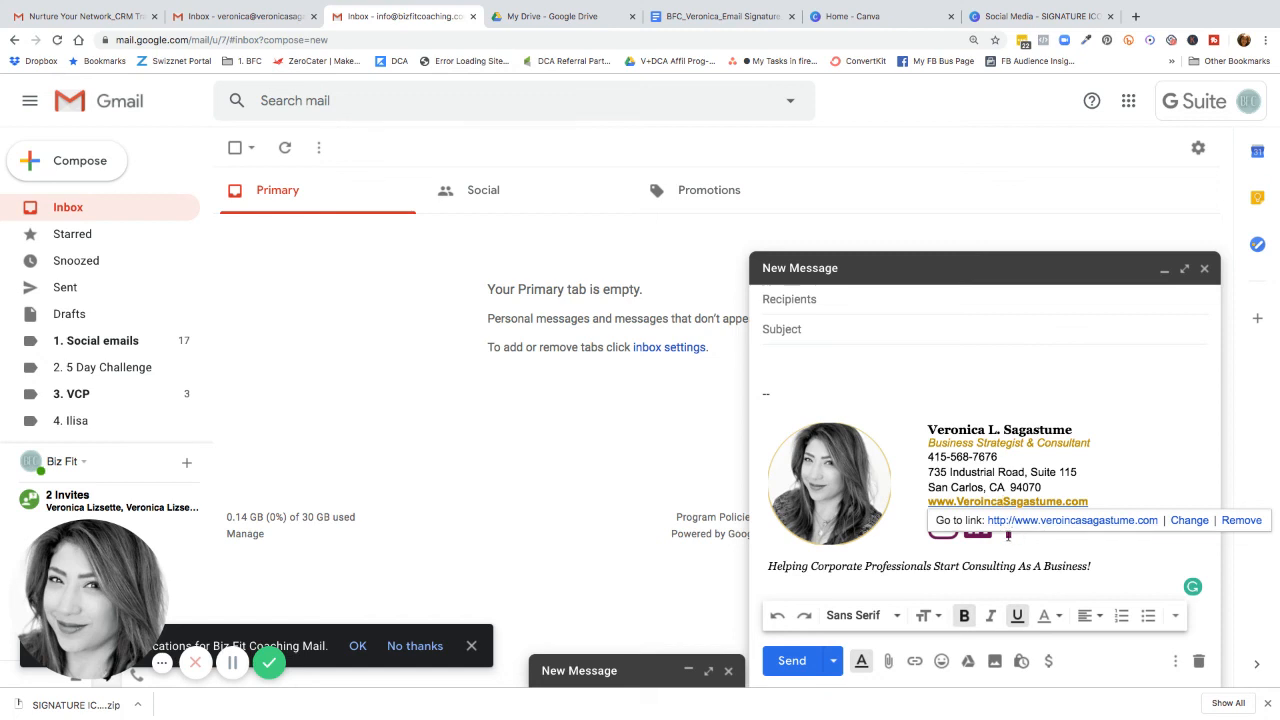
pyautogui.click(906, 526)
# Address the new email to the Biz Fit Coaching account with the subject "Testing email signature".
pyautogui.click(811, 297)
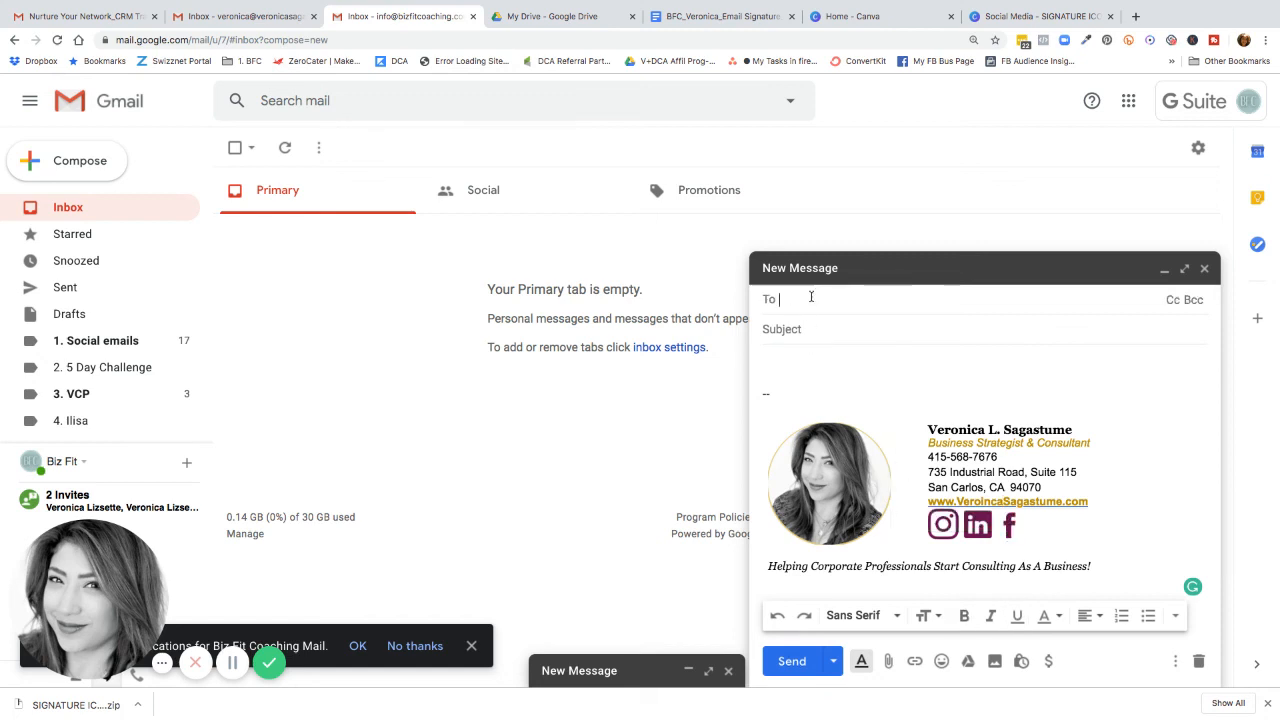
pyautogui.write('info')
pyautogui.press('Return')
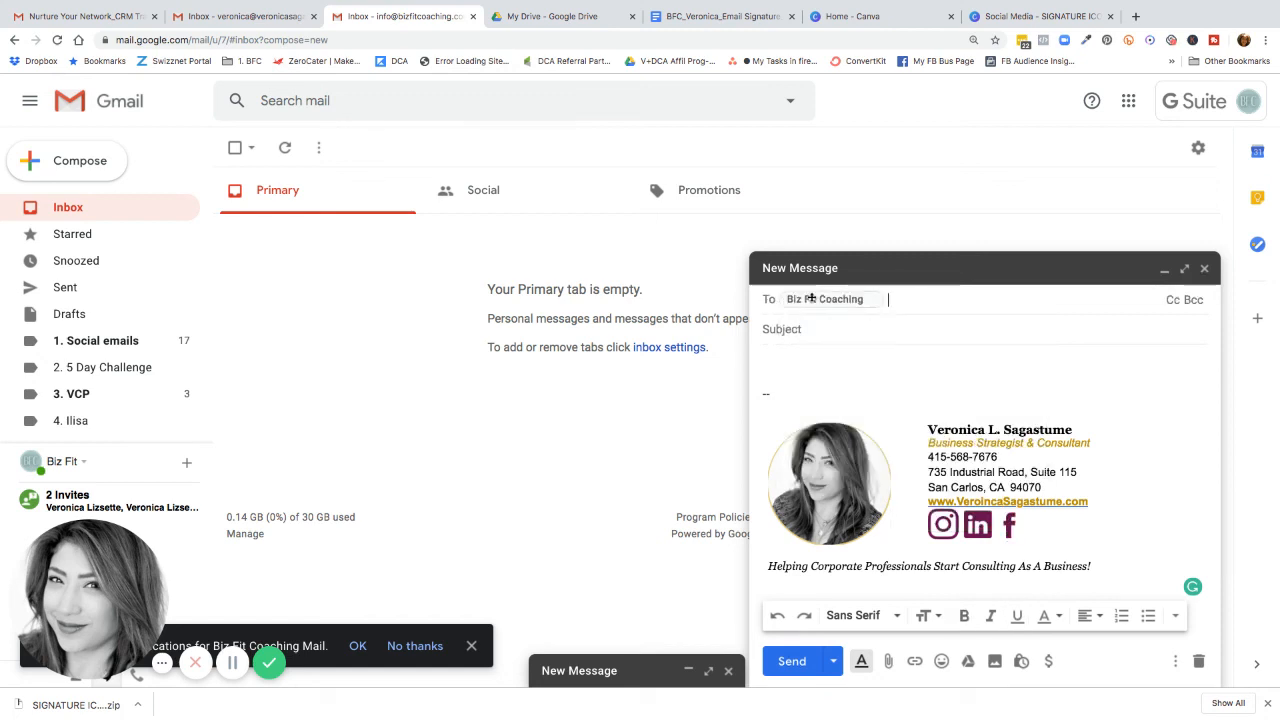
pyautogui.press('Tab')
pyautogui.write('Testing em')
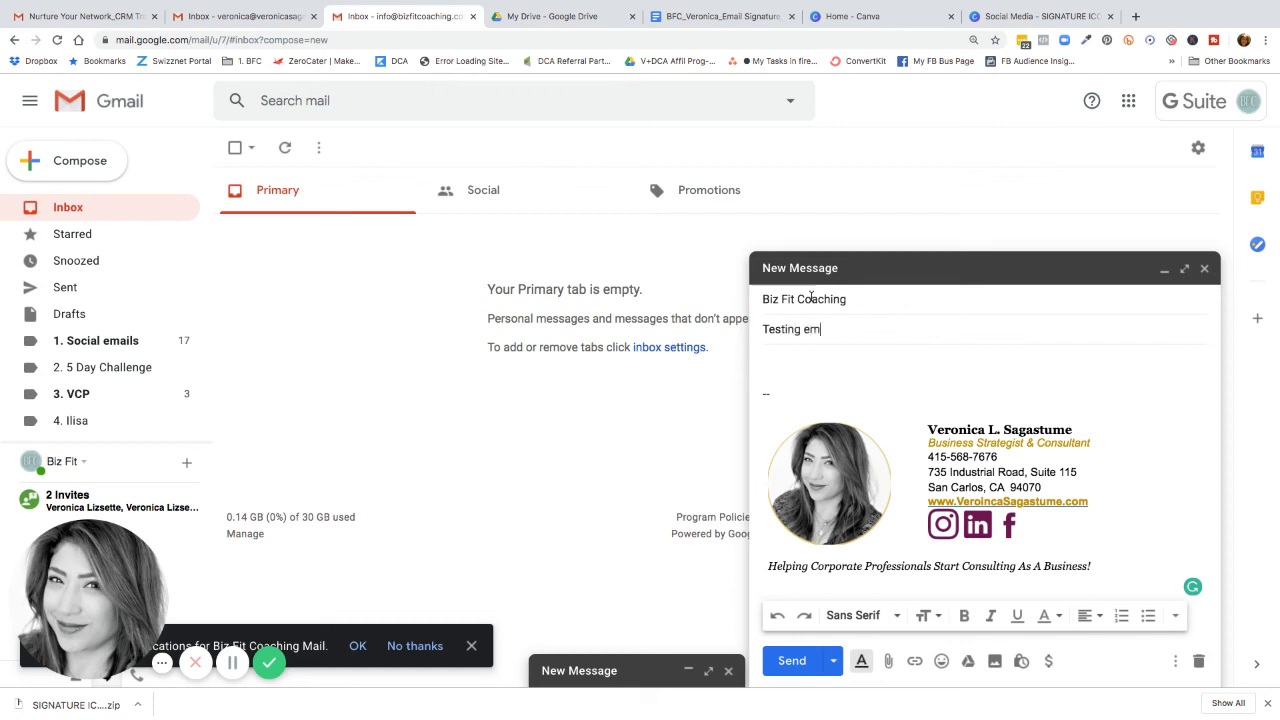
pyautogui.write('ail signature')
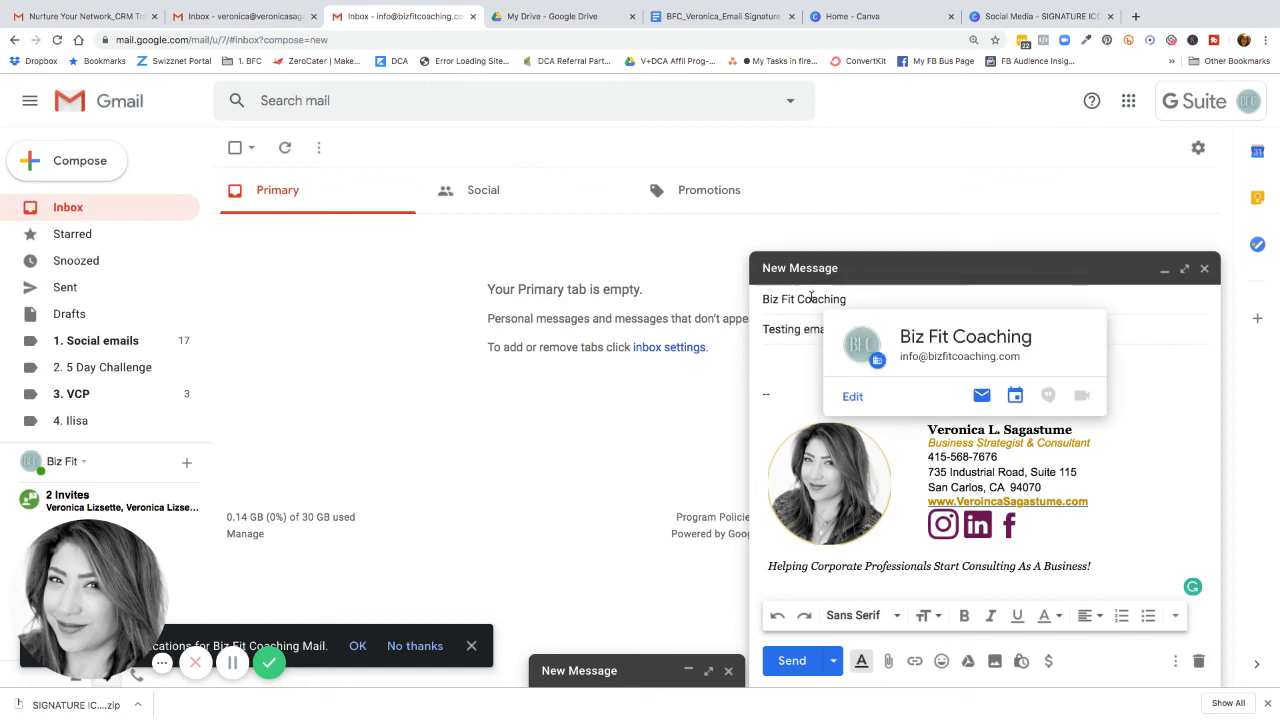
# Write "testing" as the message body above the signature and send the email.
pyautogui.click(769, 354)
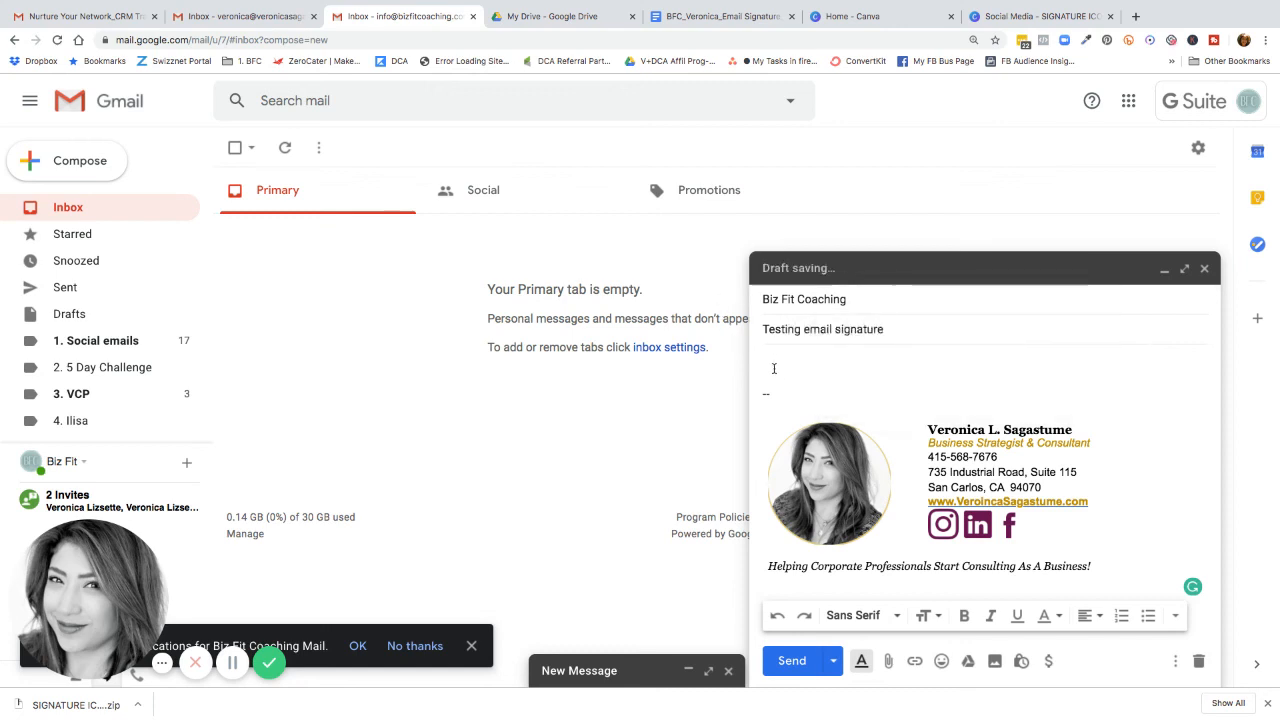
pyautogui.click(781, 370)
pyautogui.write('testing')
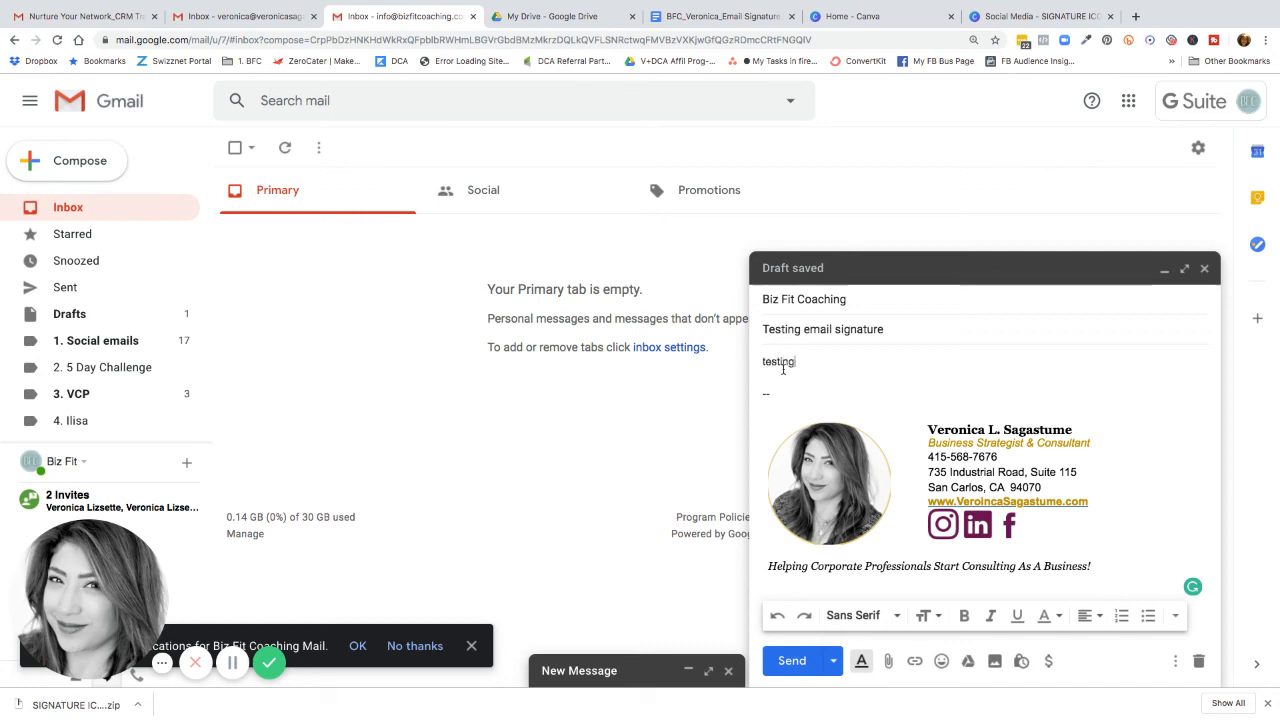
pyautogui.click(791, 661)
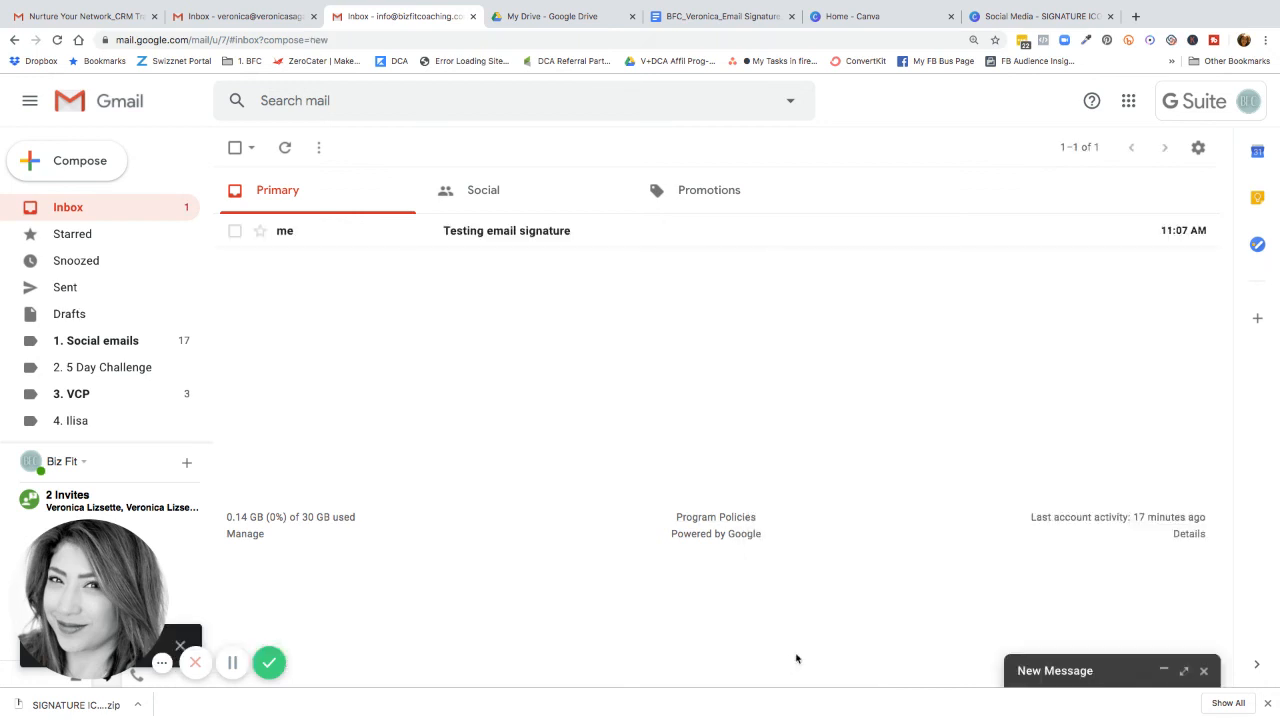
# Open the received "Testing email signature" message and check the links on its Instagram, LinkedIn and Facebook icons.
pyautogui.click(355, 233)
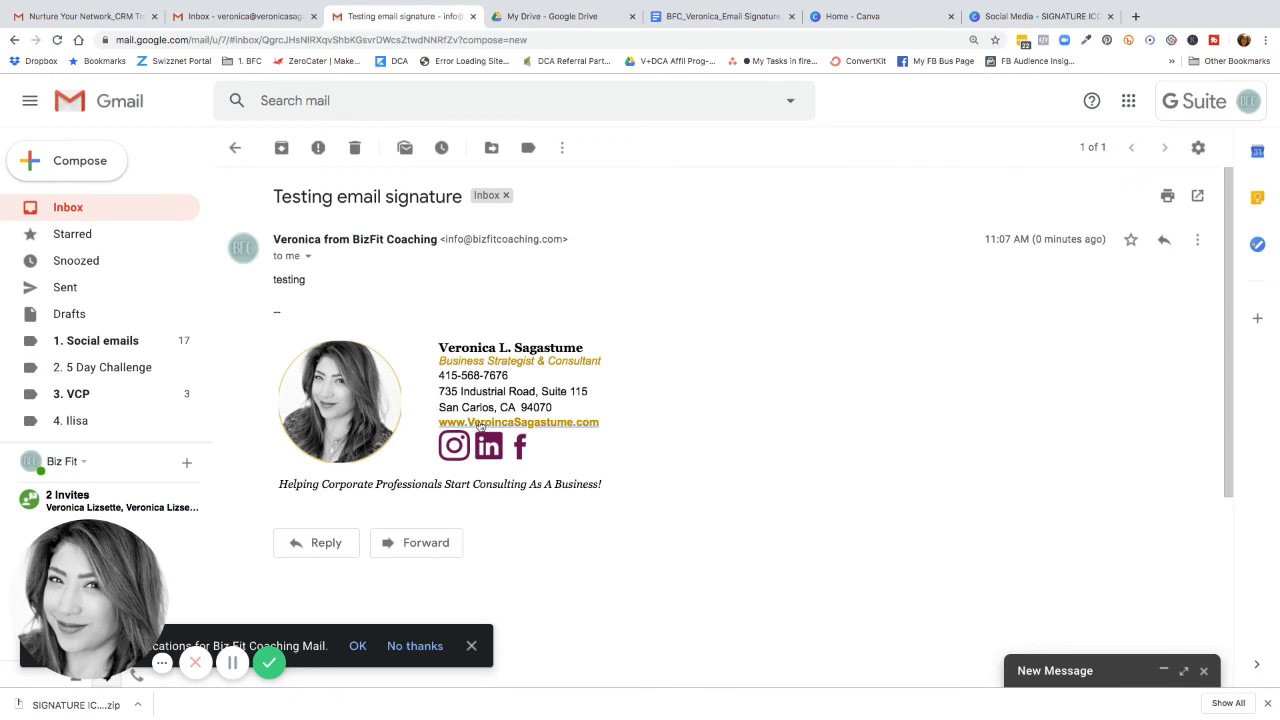
pyautogui.click(455, 448)
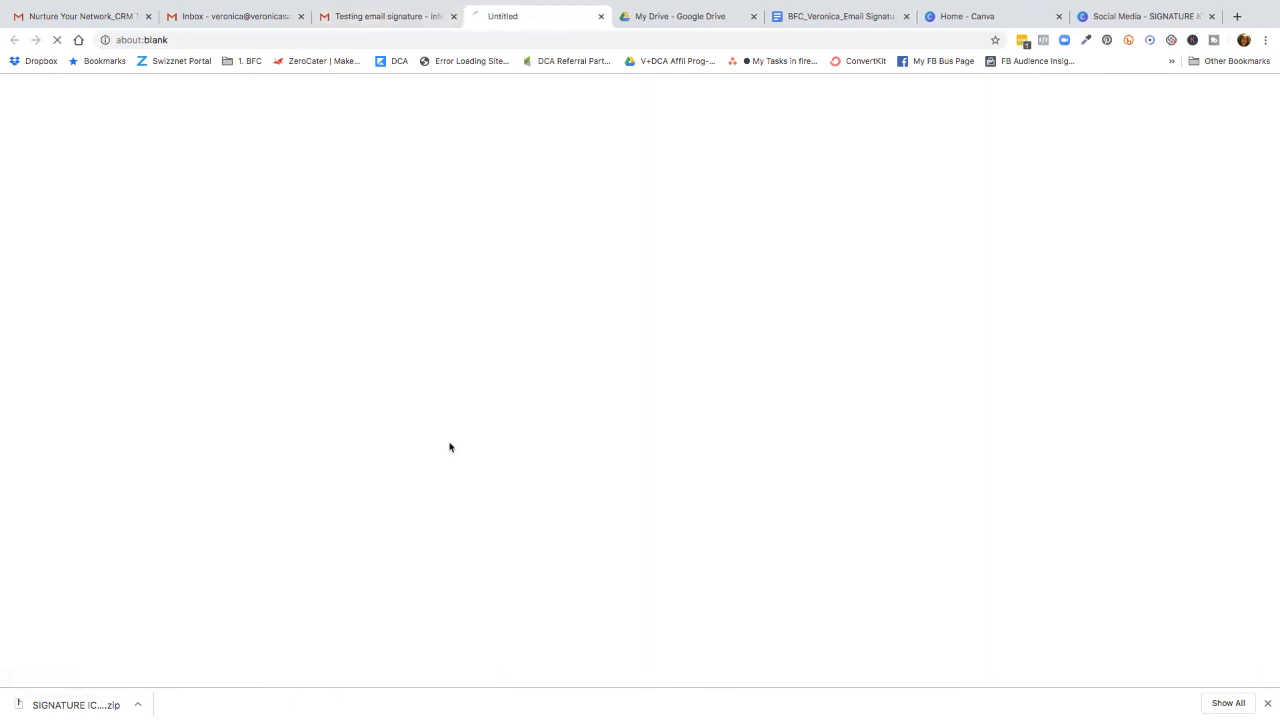
pyautogui.click(408, 17)
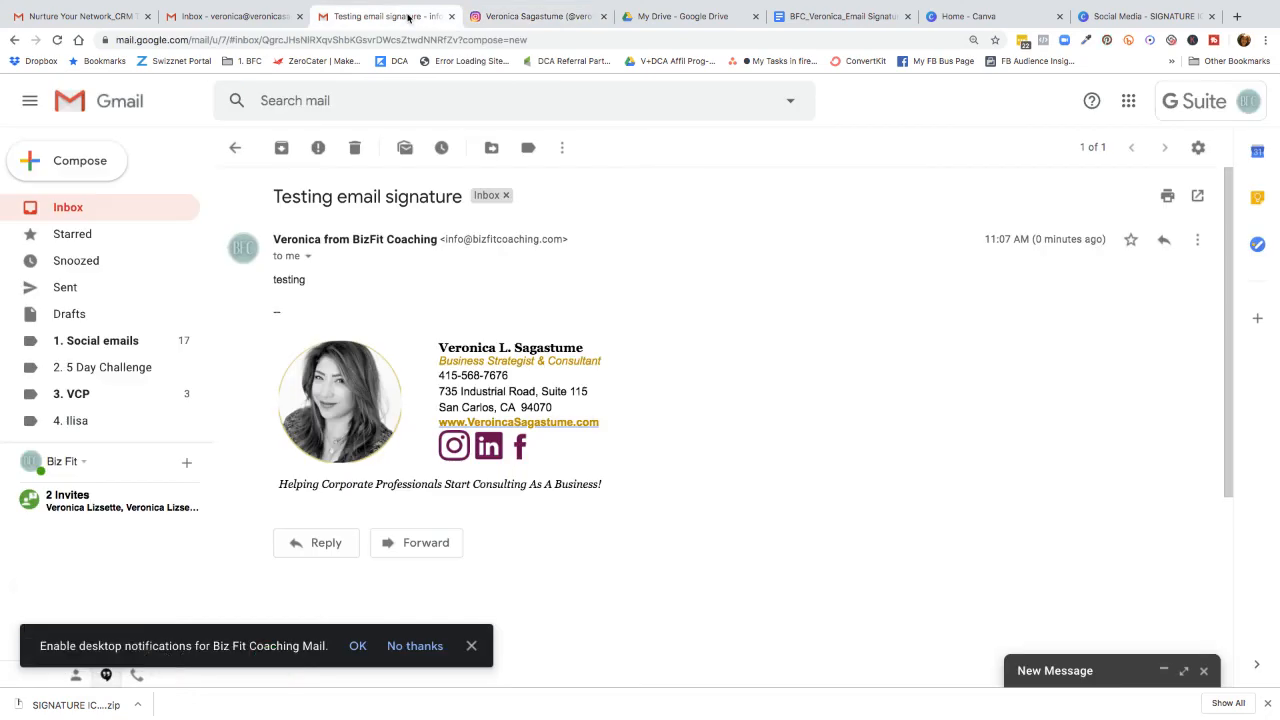
pyautogui.click(491, 448)
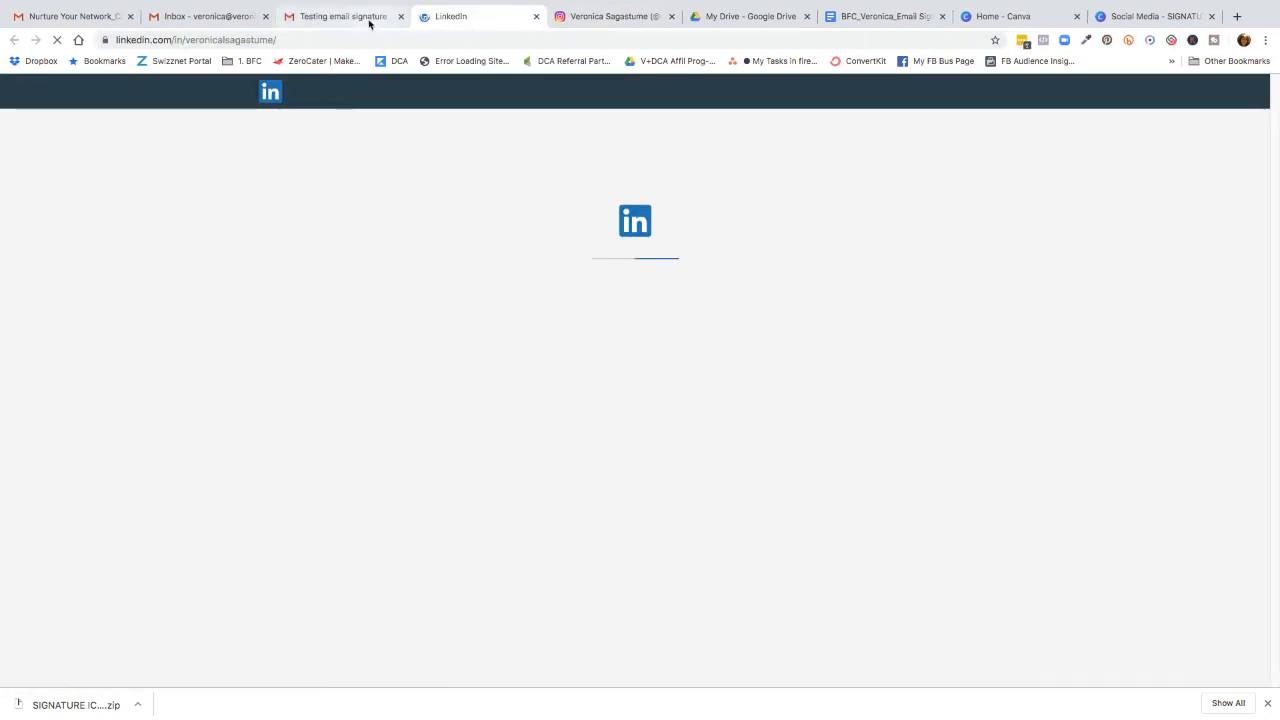
pyautogui.click(365, 18)
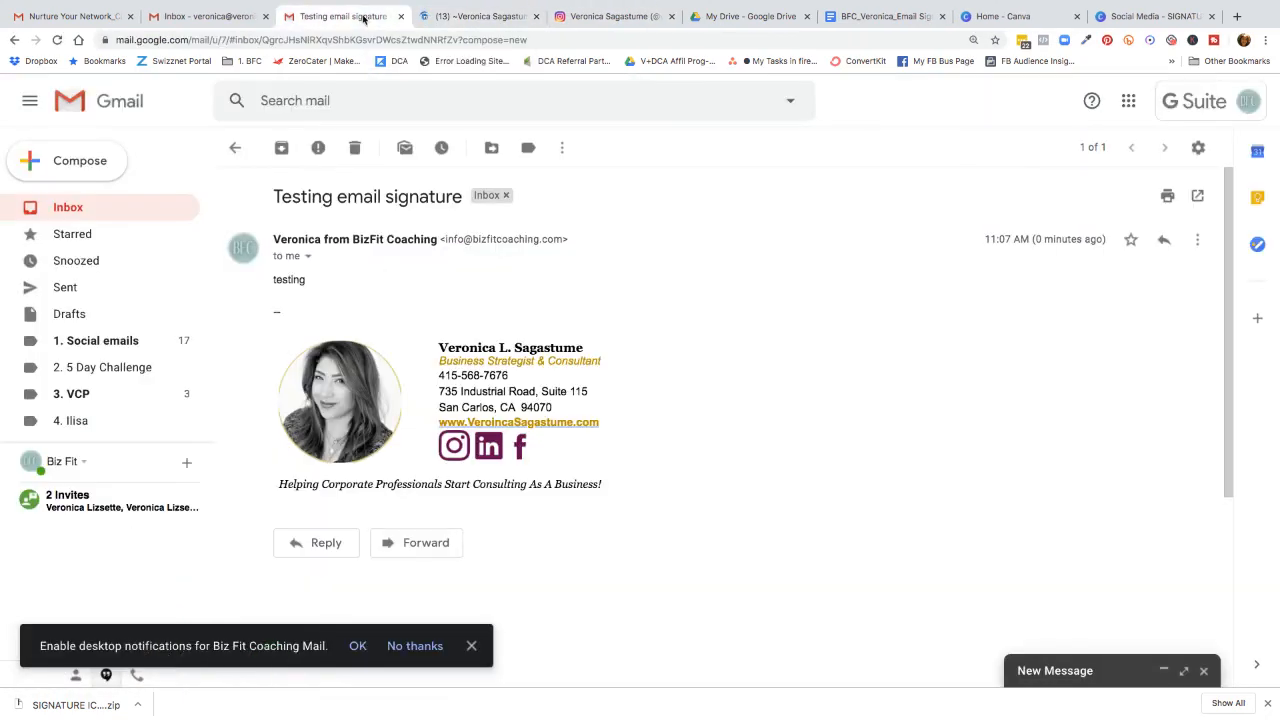
pyautogui.click(520, 448)
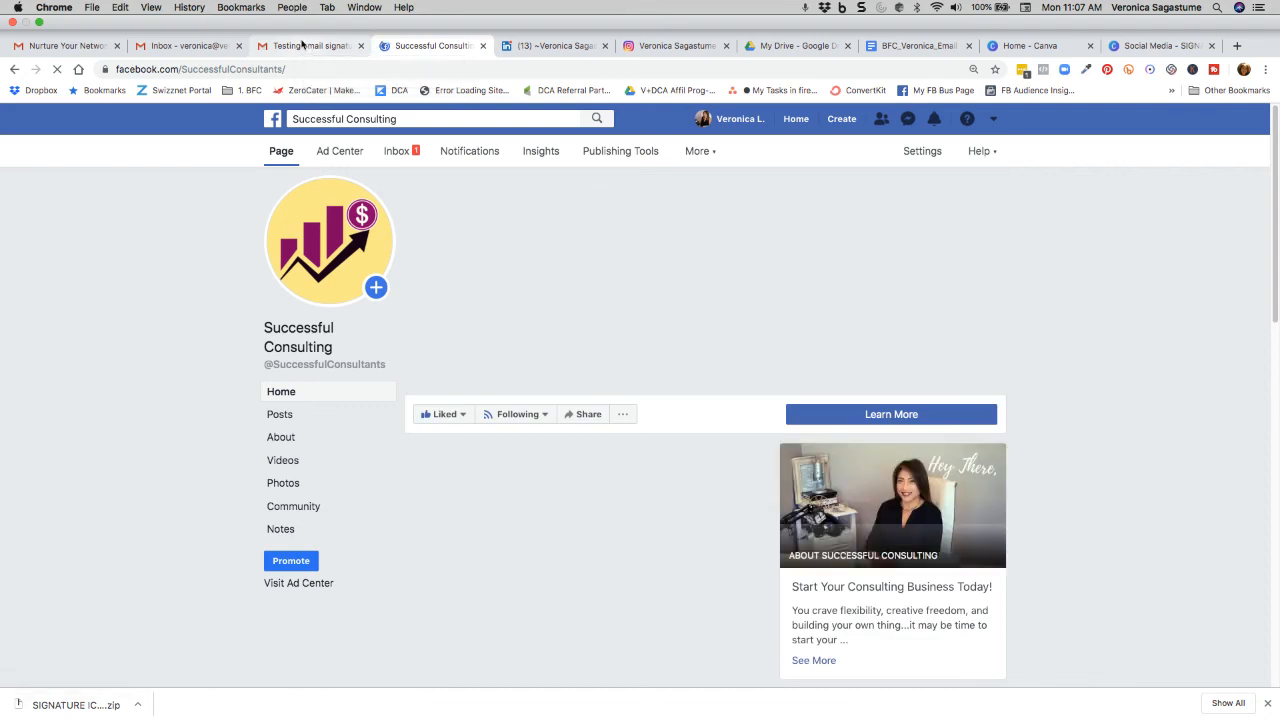
pyautogui.click(304, 46)
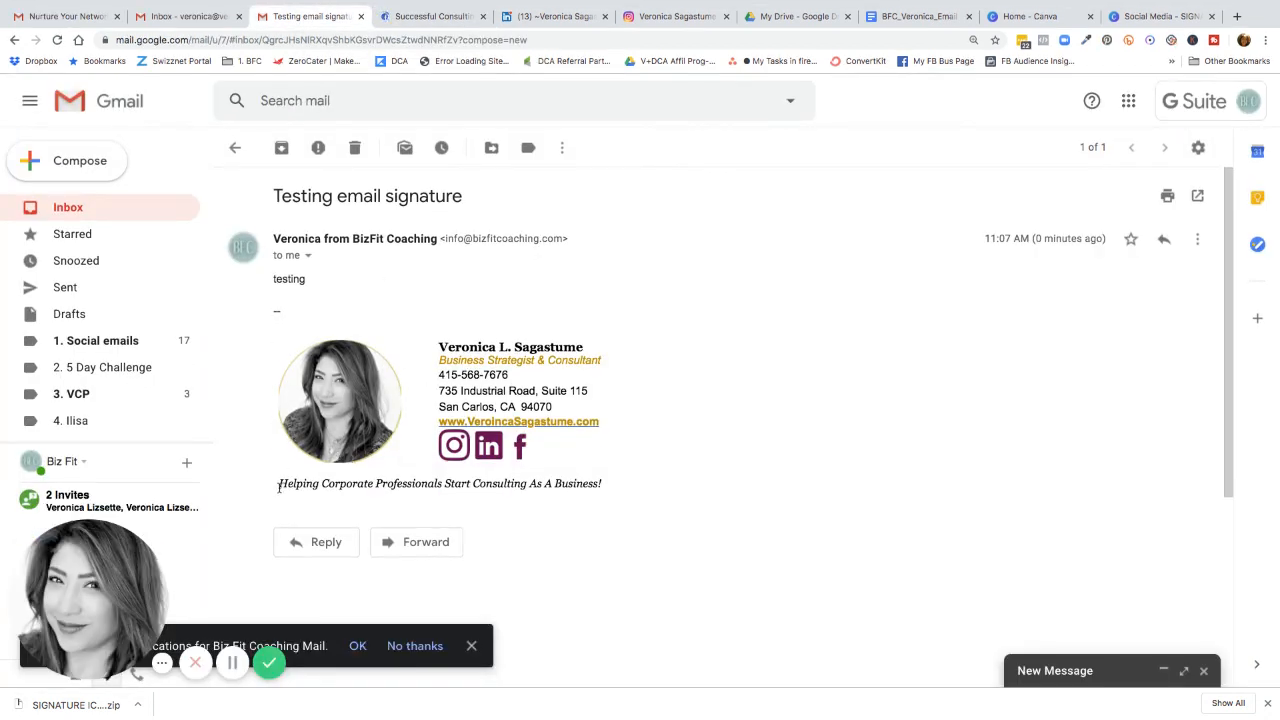
# Examine the tagline in the received email and compare the signature with the one in the other Gmail account's draft.
pyautogui.doubleClick(280, 484)
pyautogui.moveTo(352, 495); pyautogui.dragTo(496, 490)
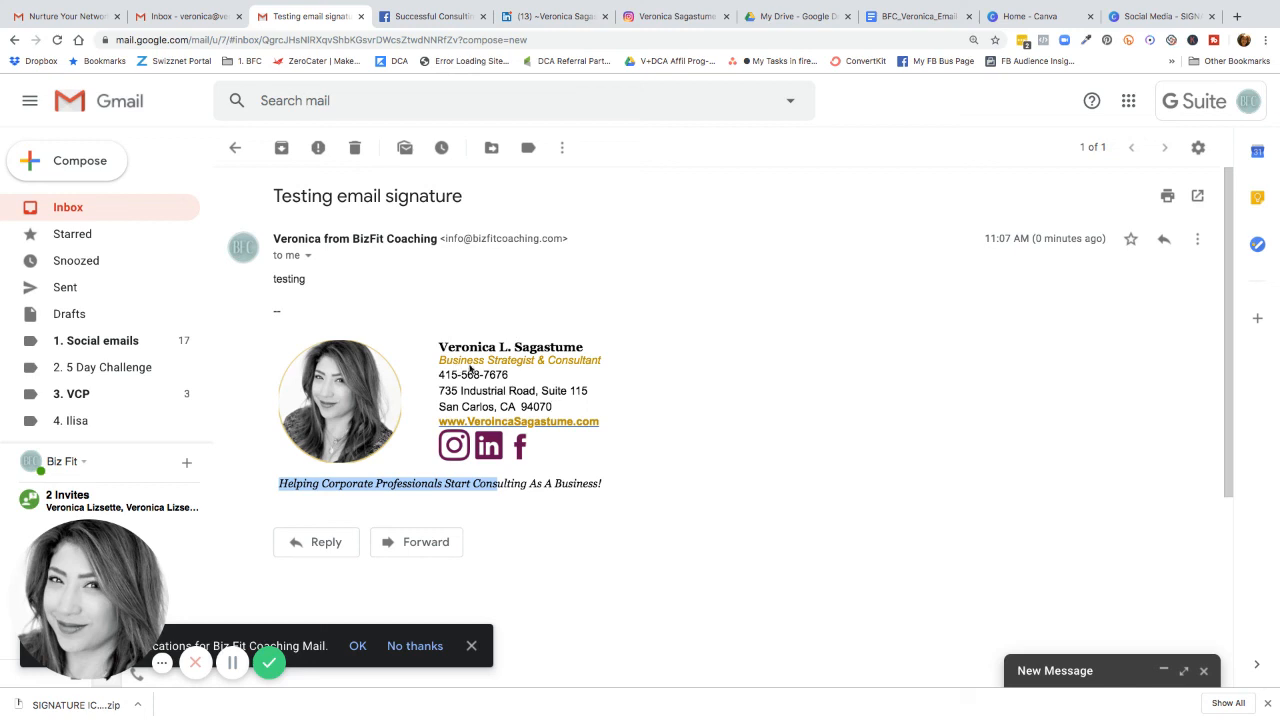
pyautogui.click(201, 20)
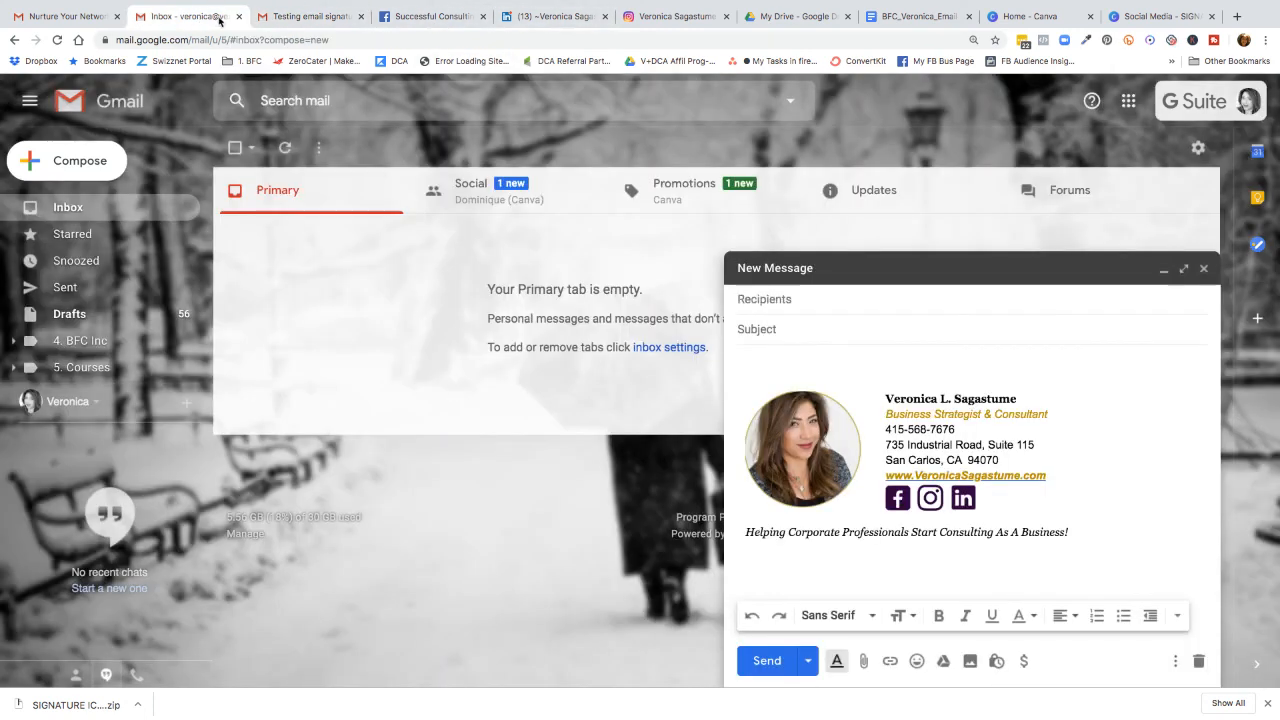
# Switch to the signature template in Google Docs and review its preparation steps, table layout with the merged tagline row, and sample signatures.
pyautogui.click(866, 18)
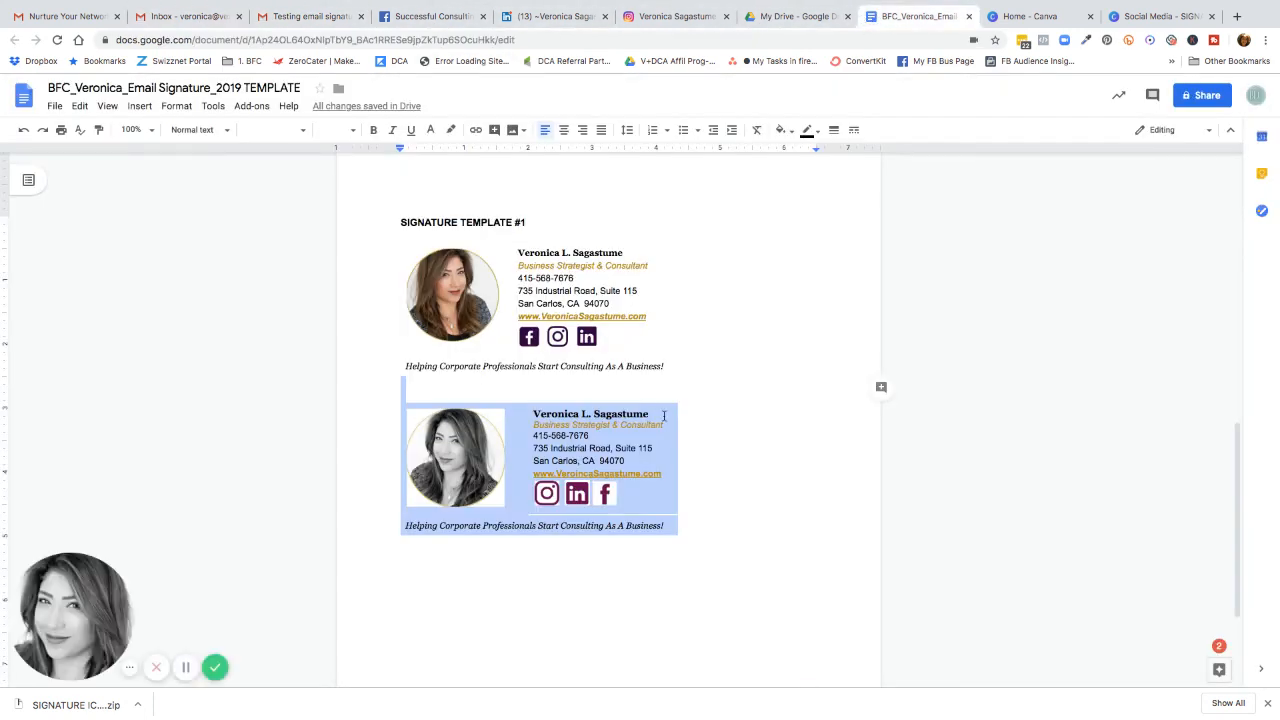
pyautogui.click(765, 385)
pyautogui.scroll(5, 765, 365)
pyautogui.scroll(2, 764, 361)
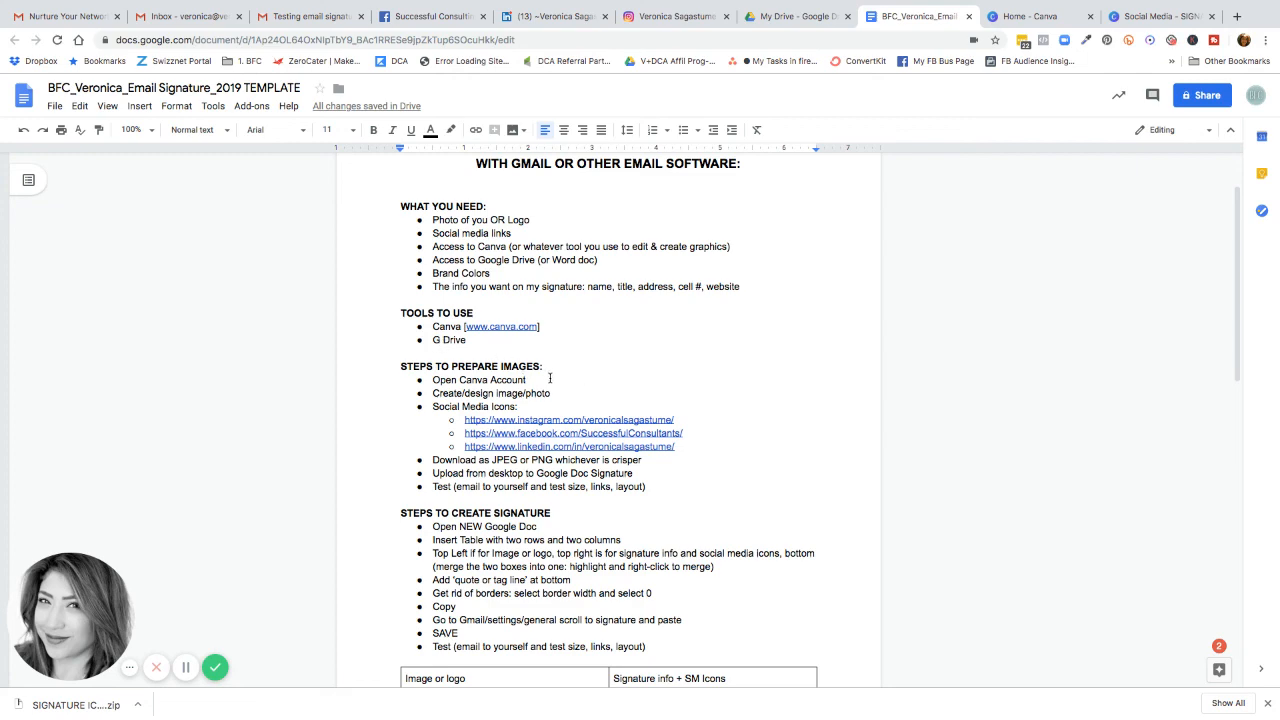
pyautogui.scroll(-4, 550, 378)
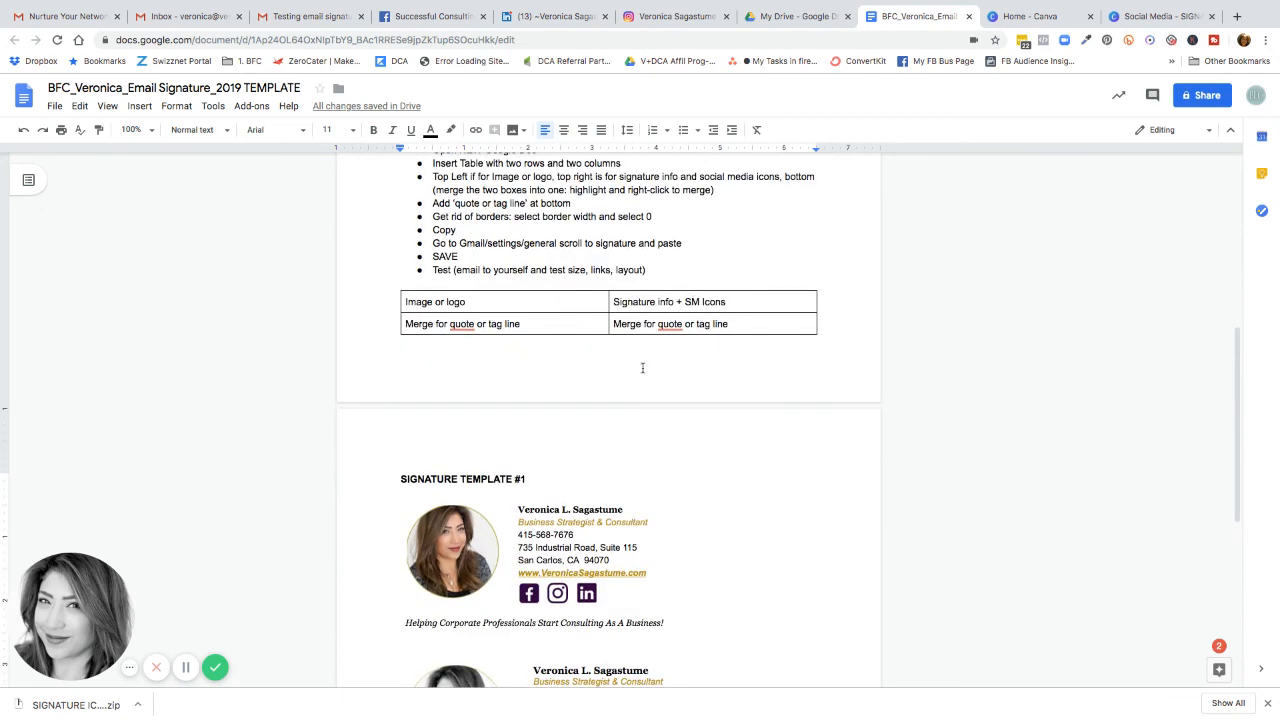
pyautogui.scroll(-1, 640, 390)
pyautogui.moveTo(516, 262); pyautogui.dragTo(661, 265)
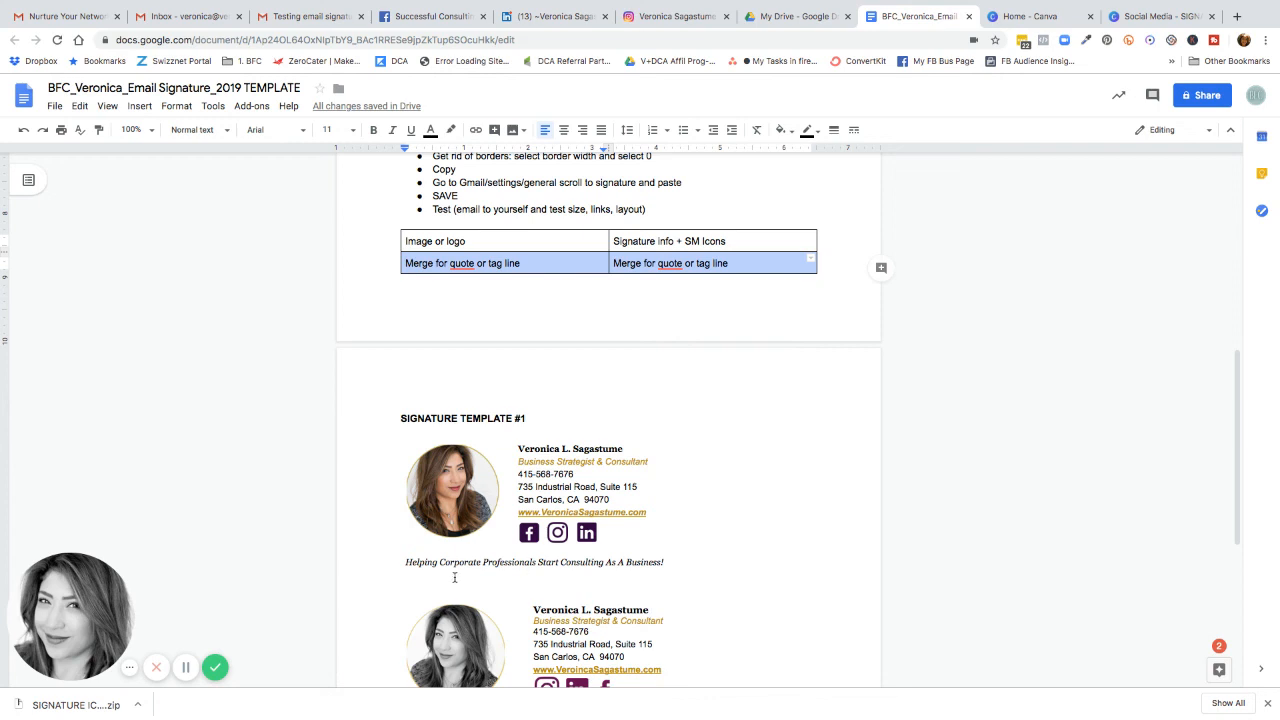
pyautogui.scroll(-2, 781, 561)
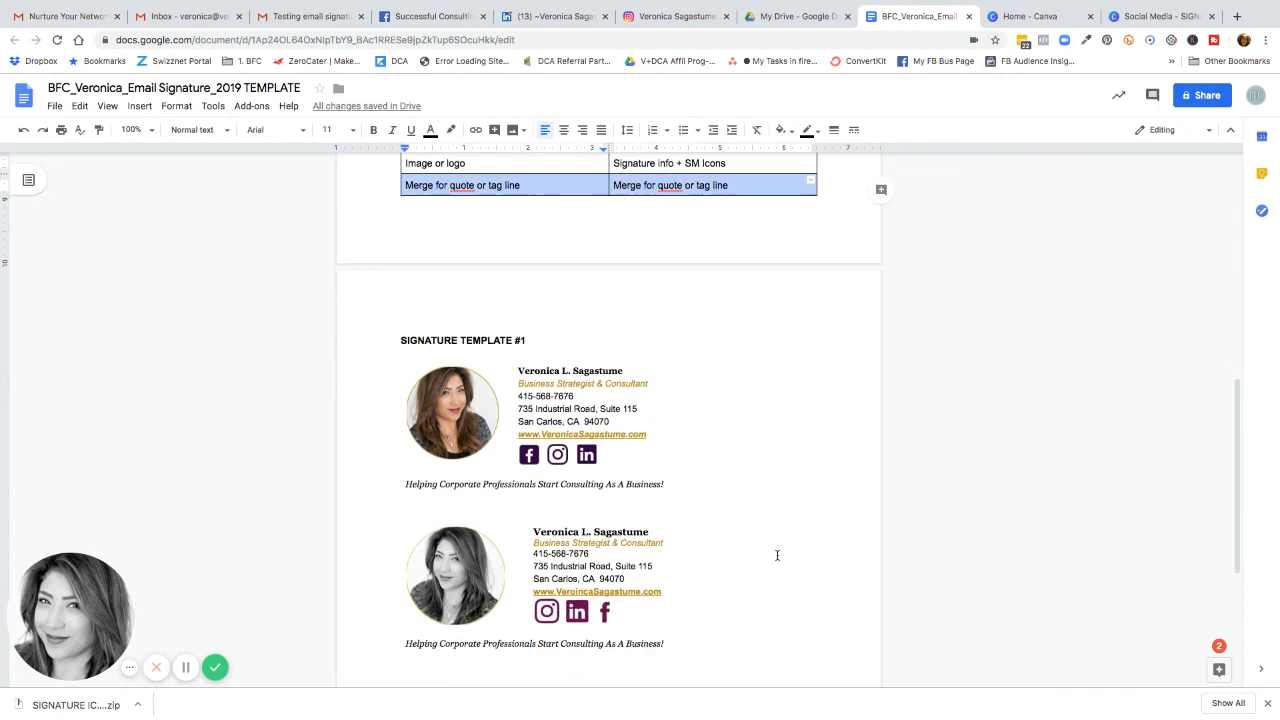
# Replace the tagline of the upper sample signature with "Click HERE to watch my latest training video in YouTube".
pyautogui.click(498, 482)
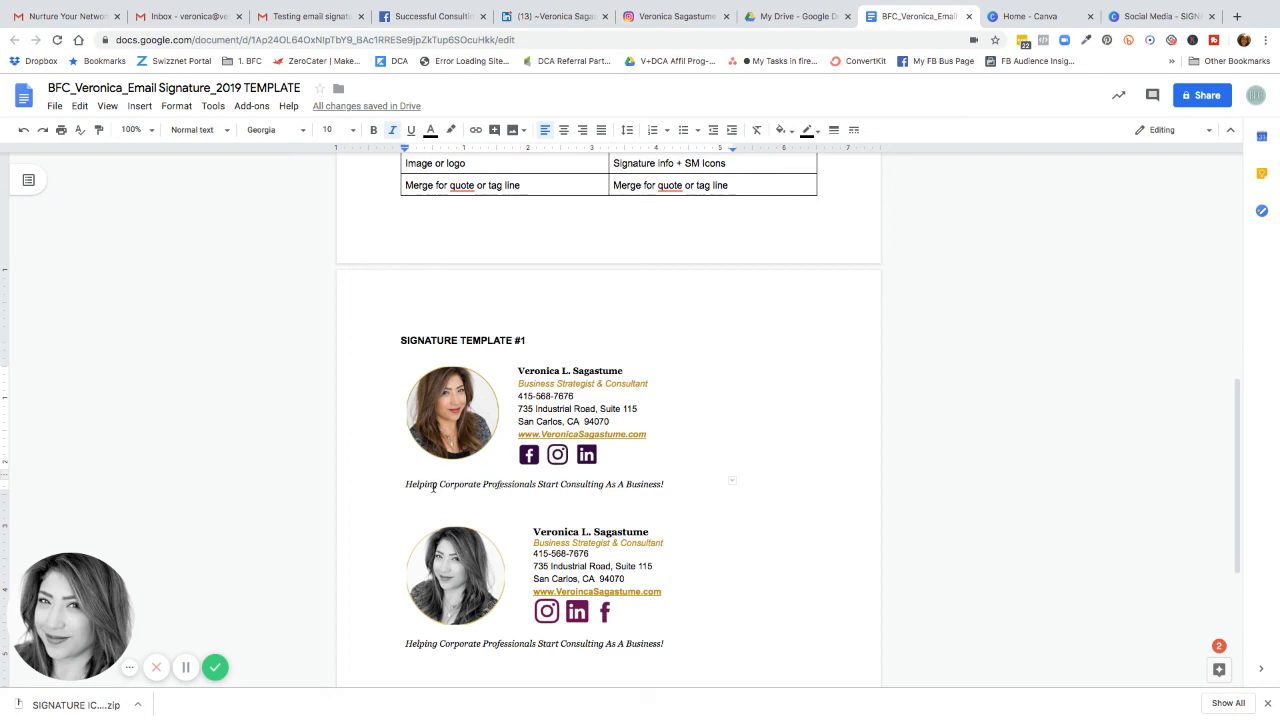
pyautogui.moveTo(401, 484); pyautogui.dragTo(667, 486)
pyautogui.write('Click HERE to w')
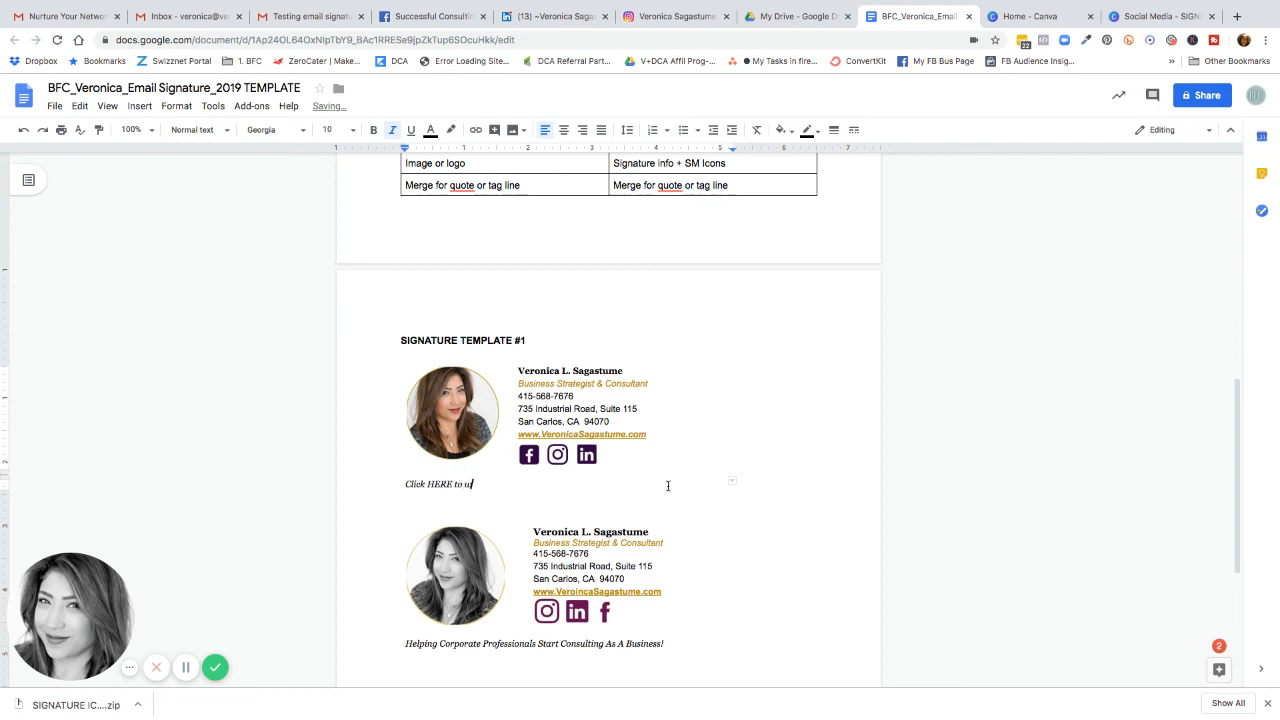
pyautogui.write('atch my latest training video in YouTube')
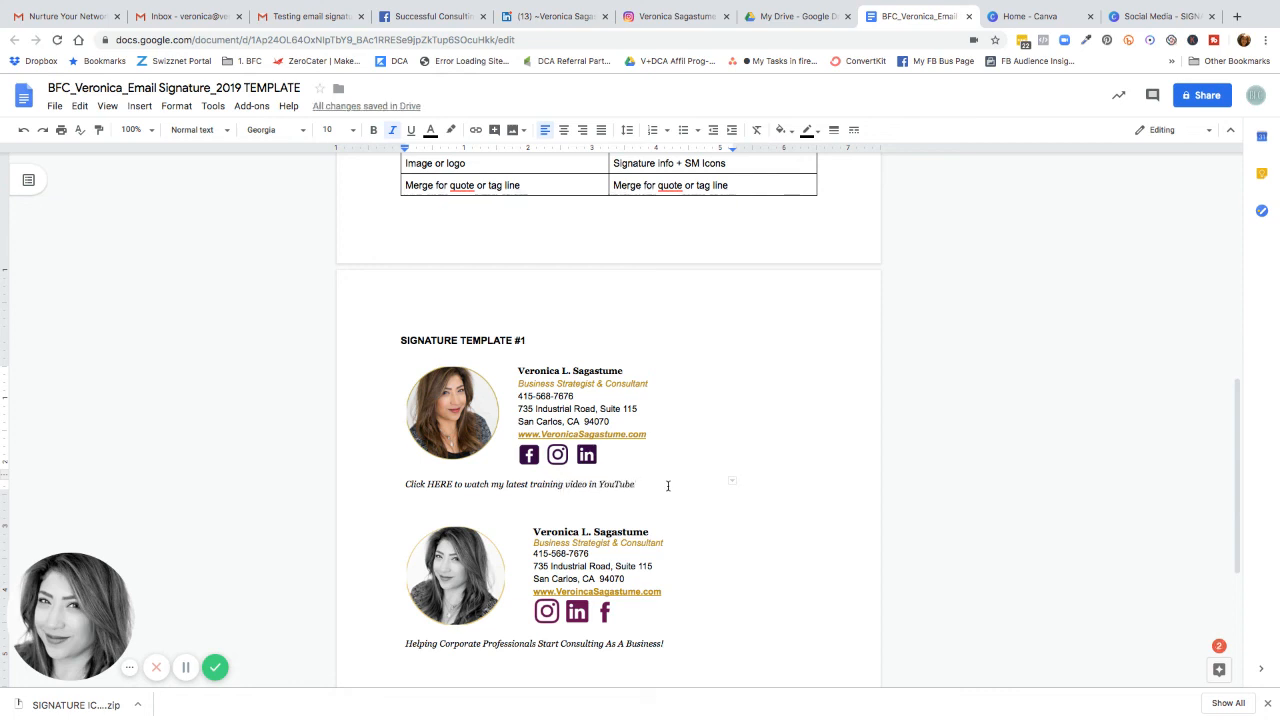
pyautogui.doubleClick(442, 485)
pyautogui.click(474, 130)
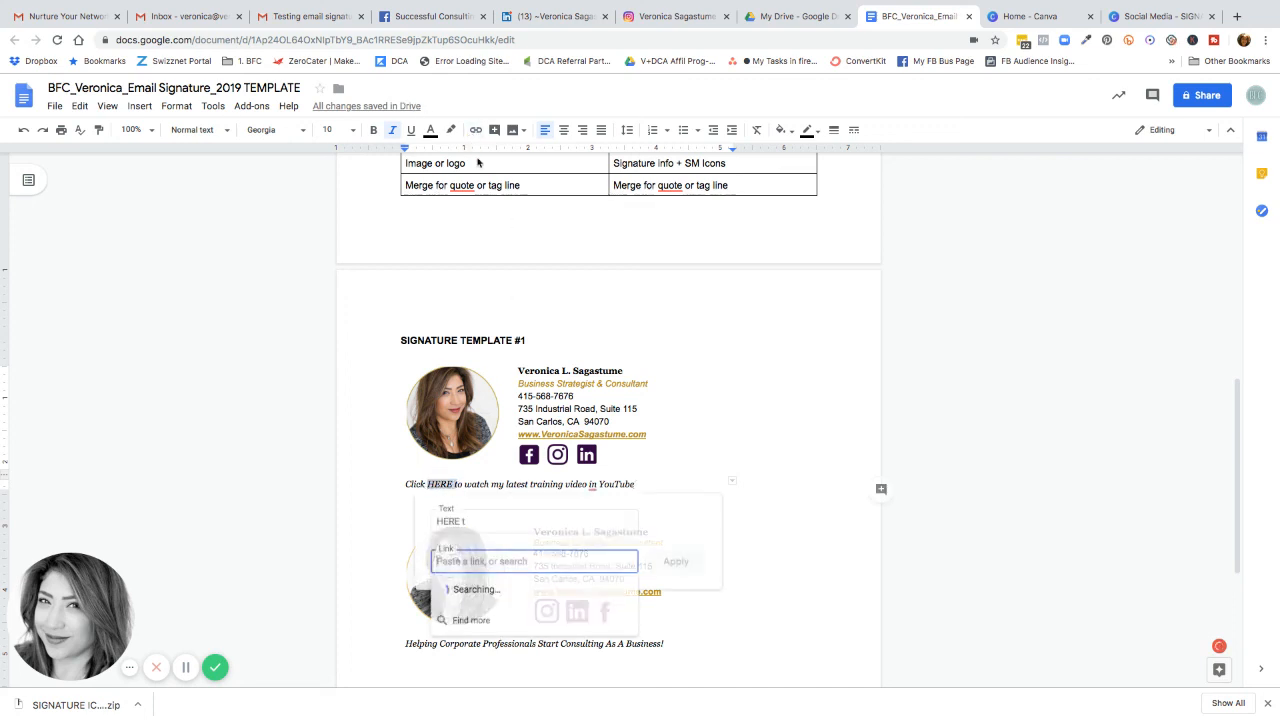
pyautogui.click(729, 444)
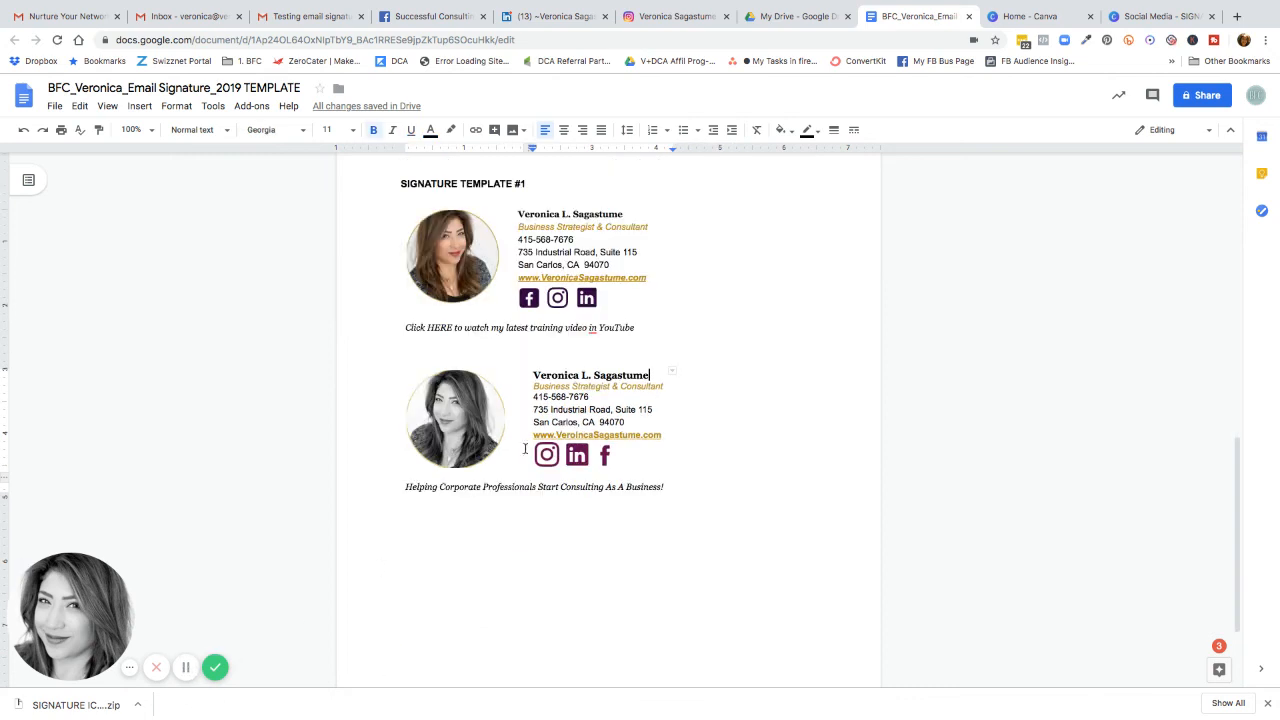
# Return to the received "Testing email signature" message in Gmail to view the installed signature.
pyautogui.click(323, 17)
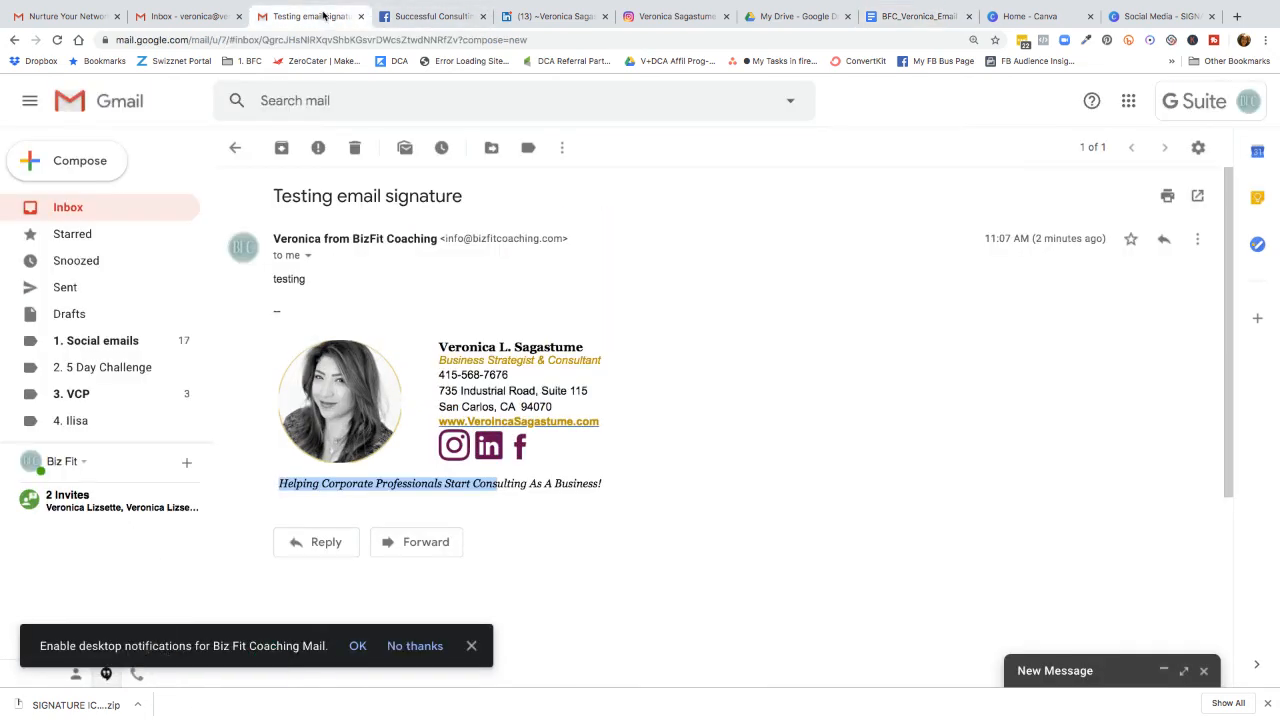